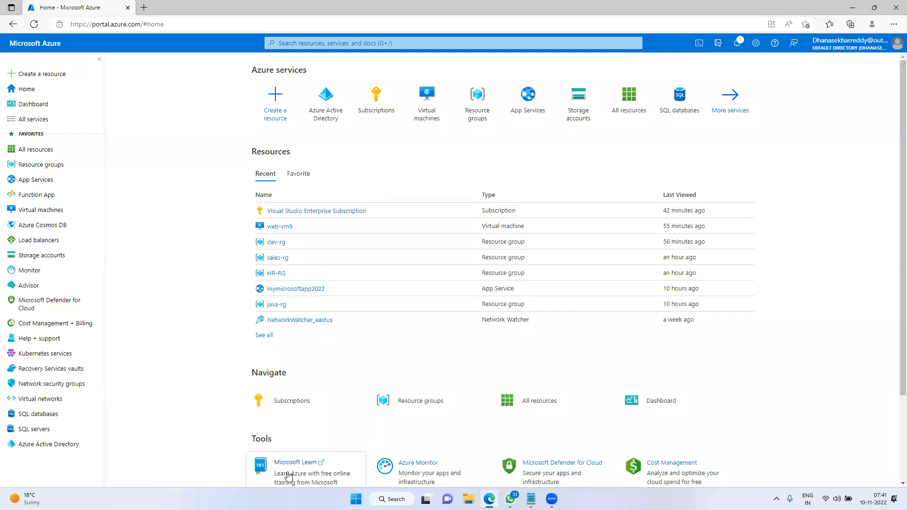
# Delete the dev-rg resource group, confirming with its pasted name
pyautogui.click(288, 476)
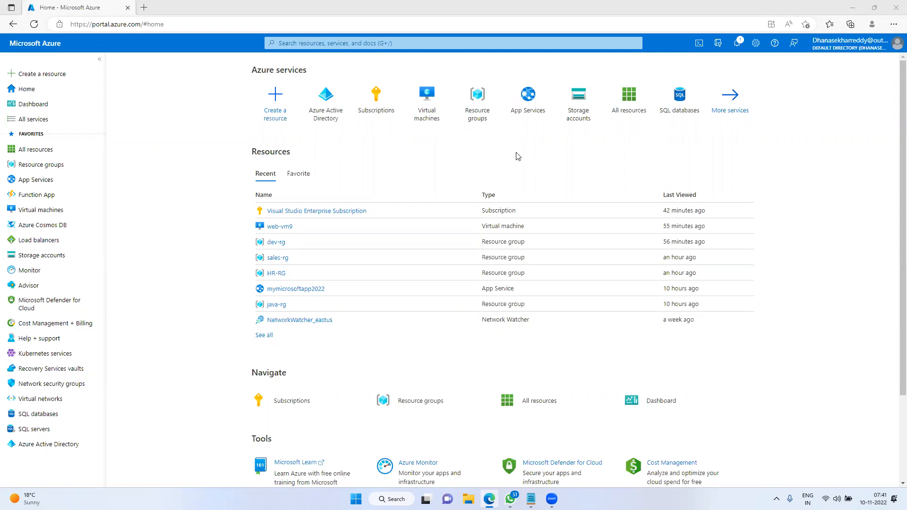
pyautogui.click(34, 94)
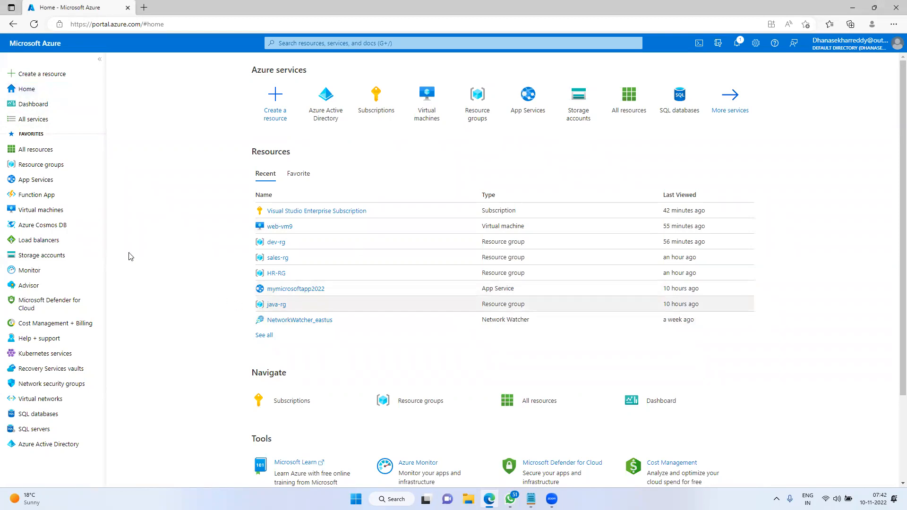
pyautogui.click(43, 165)
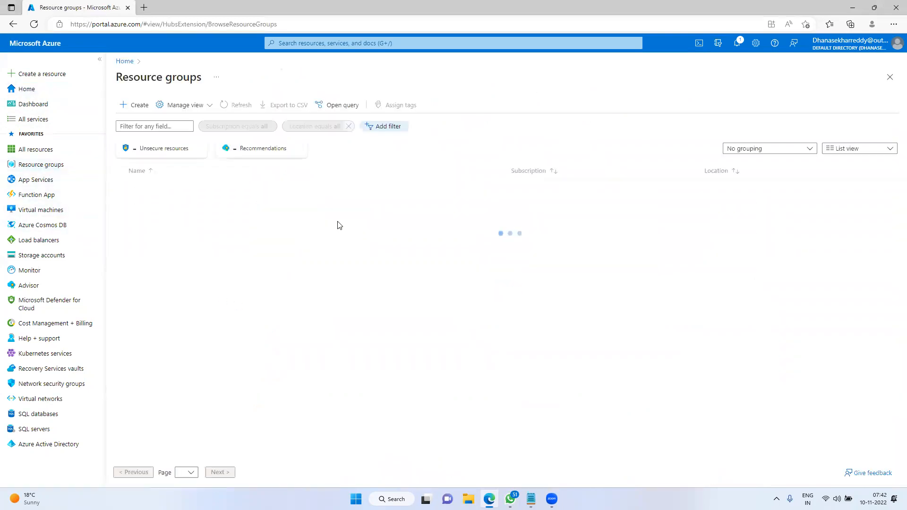
pyautogui.click(149, 202)
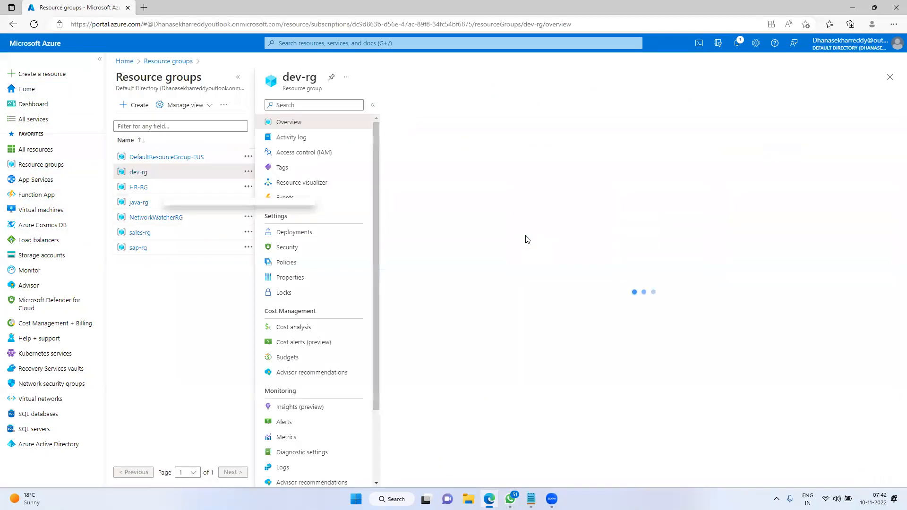
pyautogui.click(542, 104)
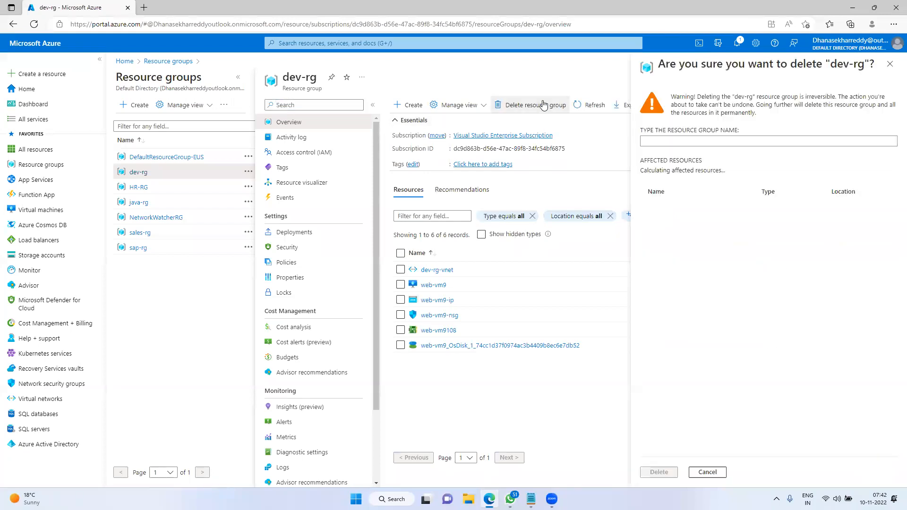
pyautogui.moveTo(735, 95); pyautogui.dragTo(755, 97)
pyautogui.hotkey('ctrl', 'c')
pyautogui.click(689, 158)
pyautogui.hotkey('ctrl', 'v')
pyautogui.press('BackSpace')
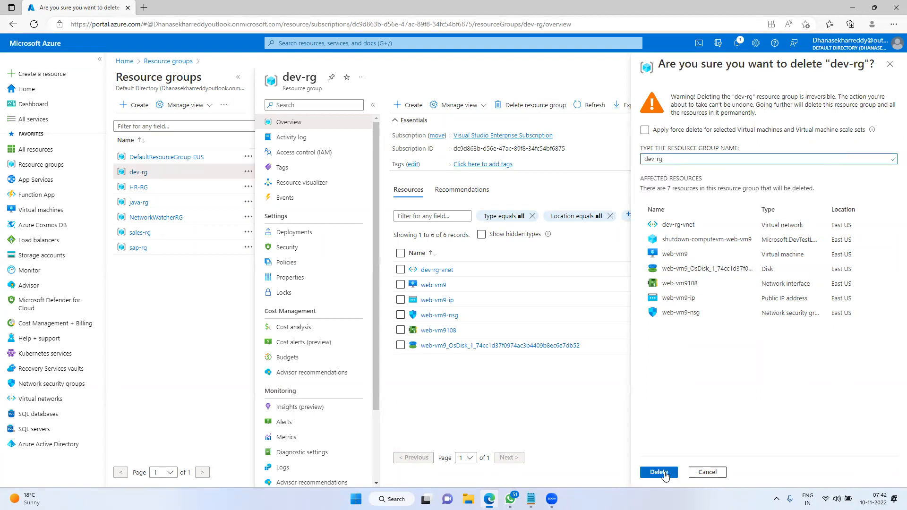
pyautogui.click(660, 472)
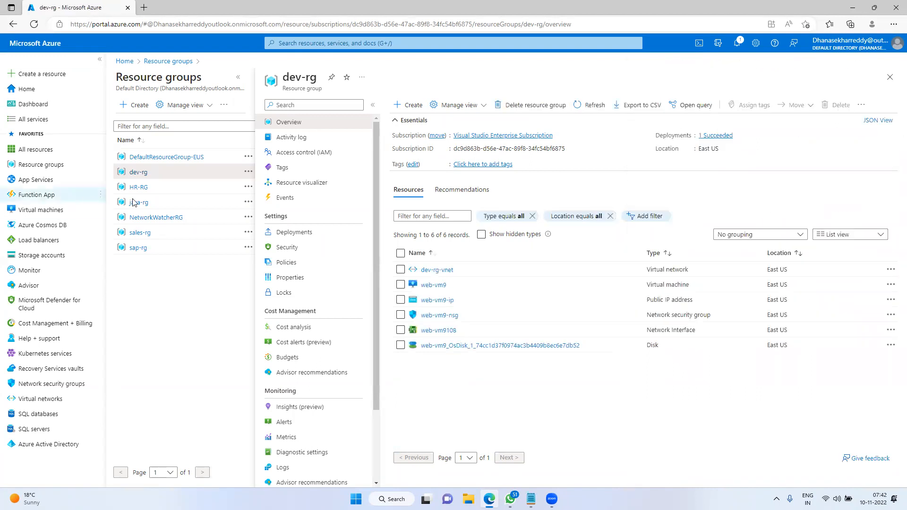
# Delete the HR-RG resource group, then begin deleting java-rg
pyautogui.click(144, 192)
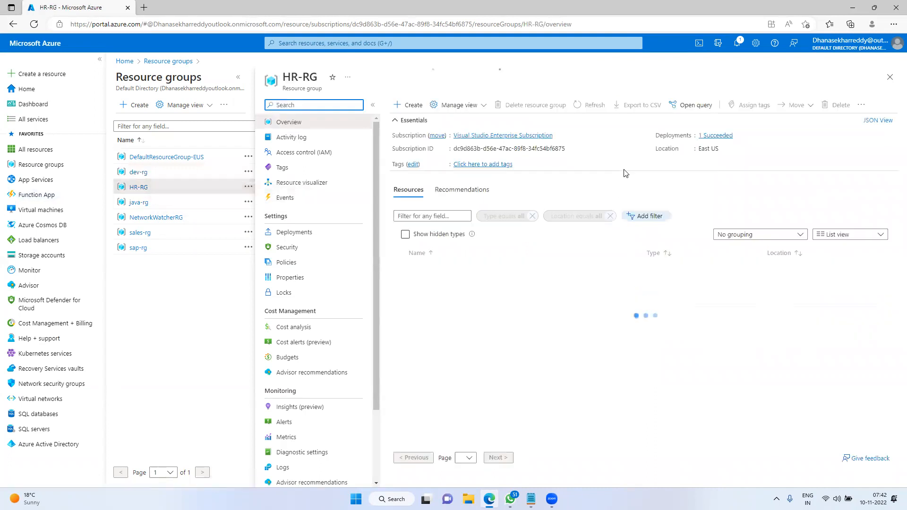
pyautogui.click(538, 105)
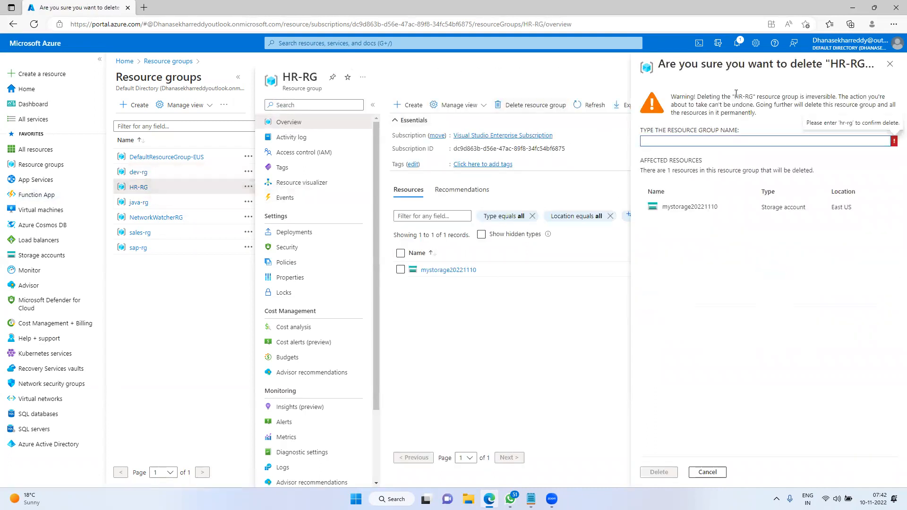
pyautogui.moveTo(734, 95); pyautogui.dragTo(752, 96)
pyautogui.hotkey('ctrl', 'c')
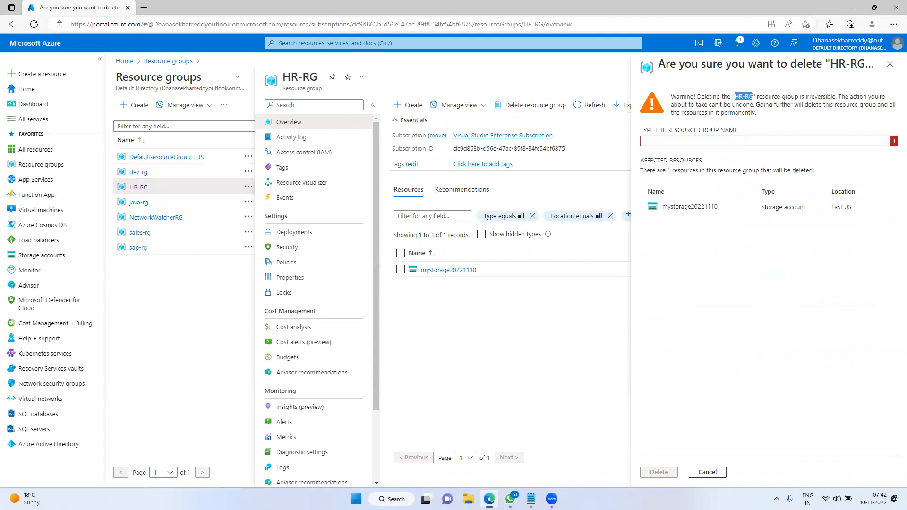
pyautogui.click(692, 142)
pyautogui.hotkey('ctrl', 'v')
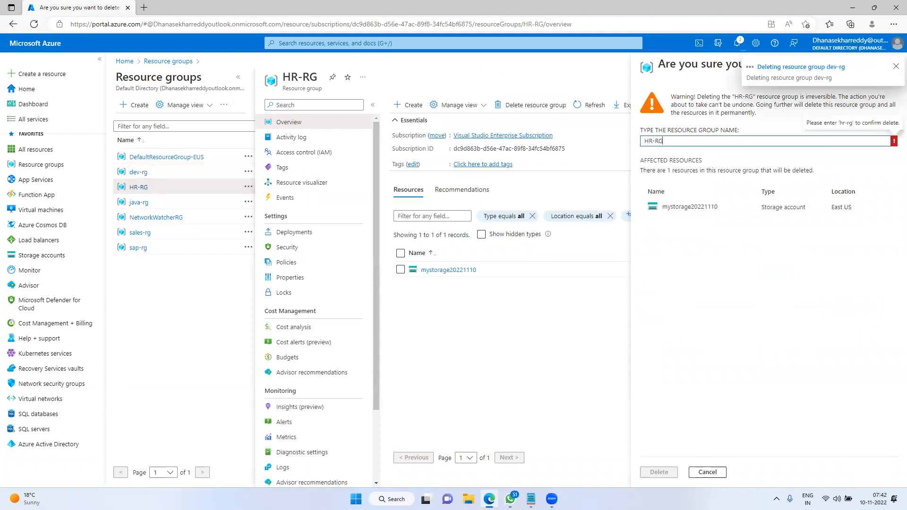
pyautogui.click(666, 472)
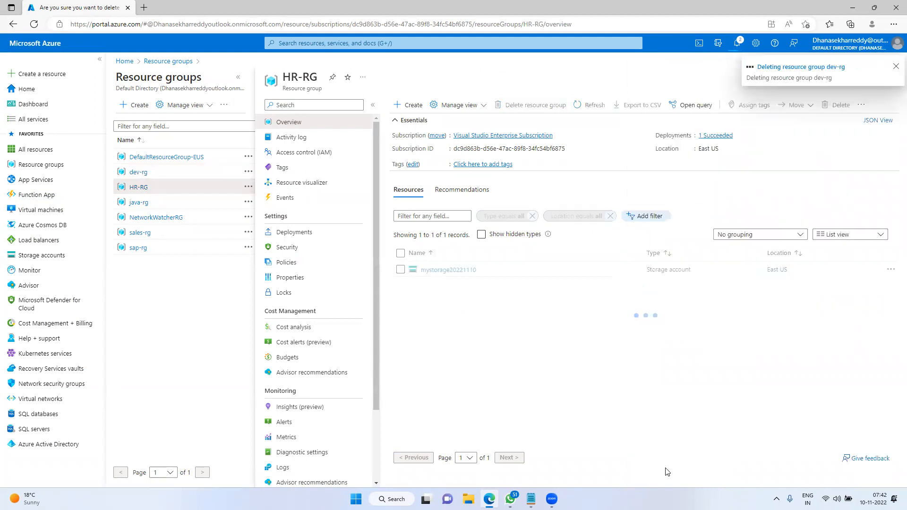
pyautogui.click(138, 202)
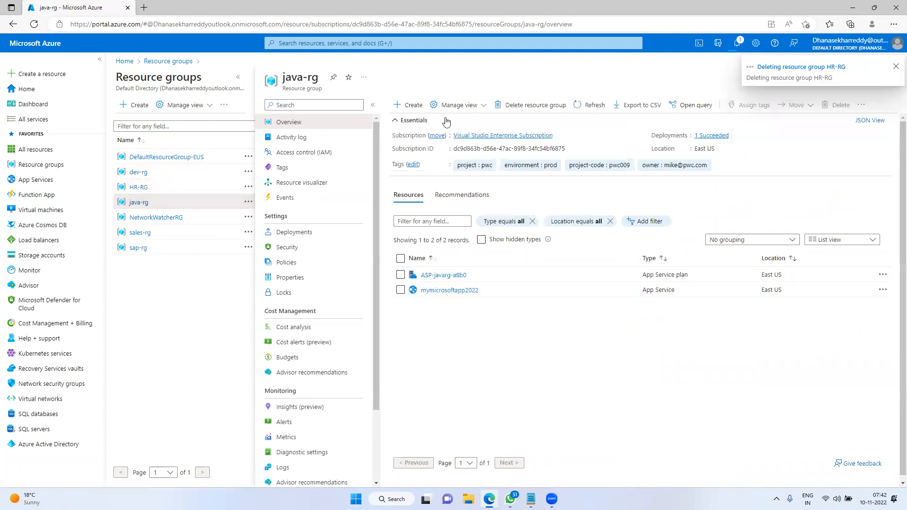
pyautogui.click(510, 108)
# Confirm deletion of java-rg by its pasted name, then delete sales-rg the same way
pyautogui.moveTo(734, 98); pyautogui.dragTo(754, 98)
pyautogui.hotkey('ctrl', 'c')
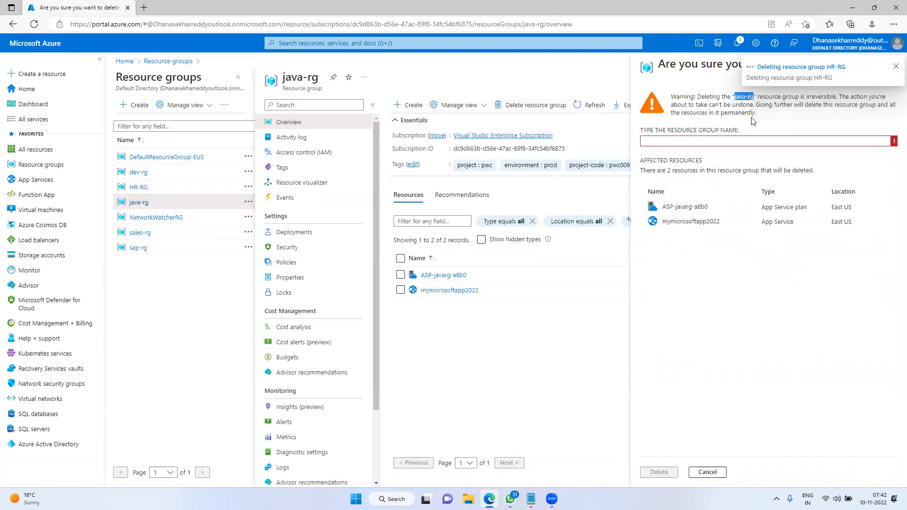
pyautogui.click(688, 144)
pyautogui.hotkey('ctrl', 'v')
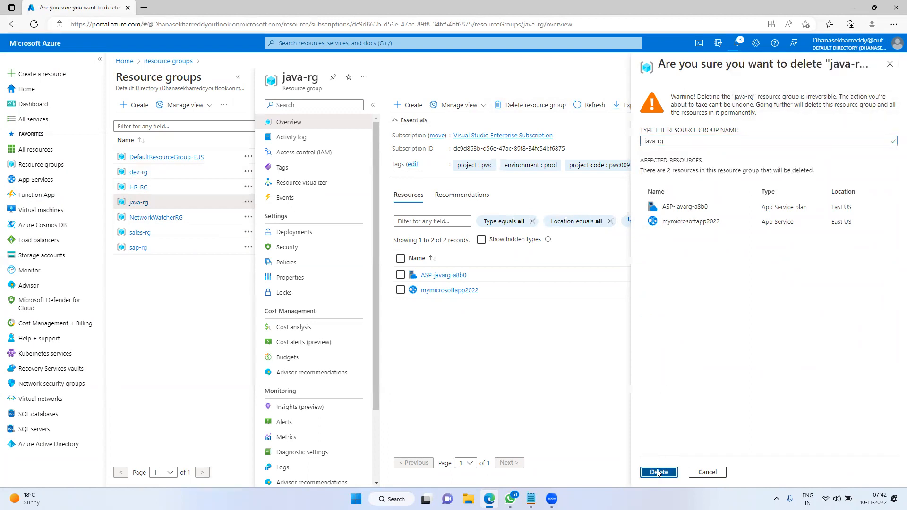
pyautogui.click(659, 471)
pyautogui.click(140, 234)
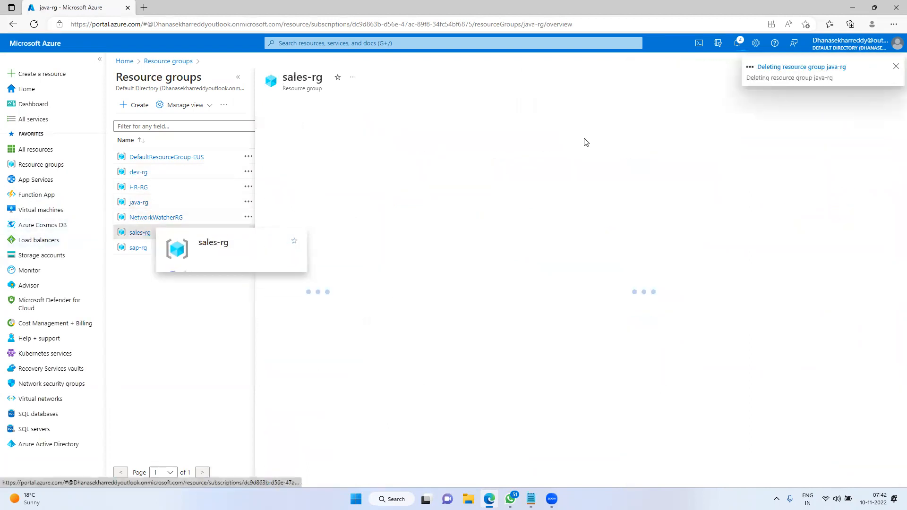
pyautogui.click(538, 105)
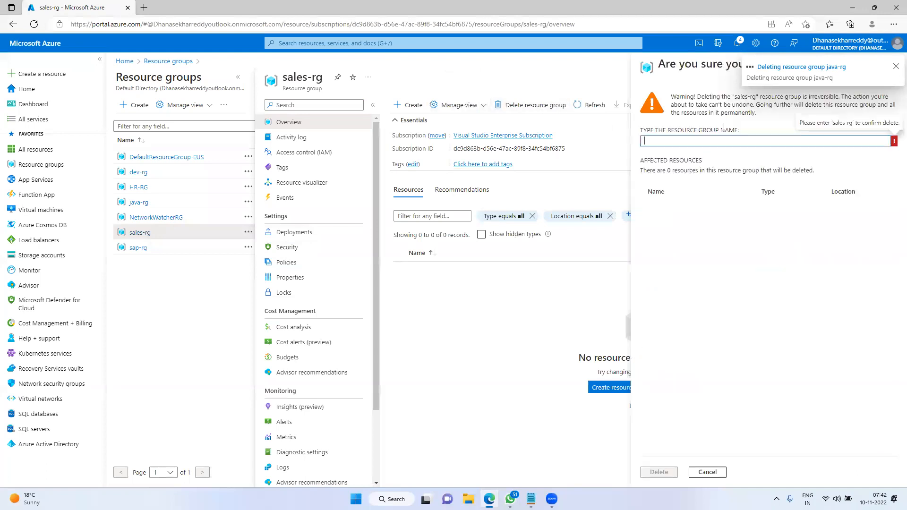
pyautogui.moveTo(734, 97); pyautogui.dragTo(755, 97)
pyautogui.hotkey('ctrl', 'c')
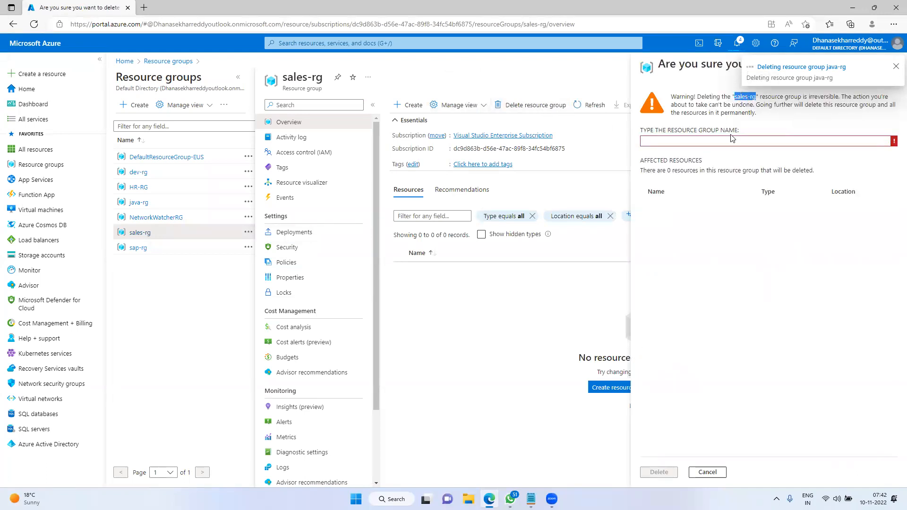
pyautogui.click(688, 142)
pyautogui.hotkey('ctrl', 'v')
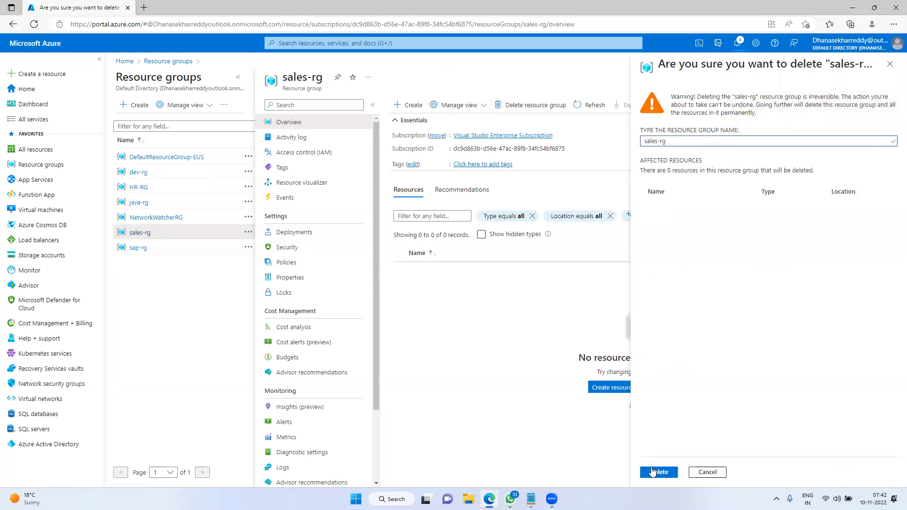
pyautogui.click(659, 472)
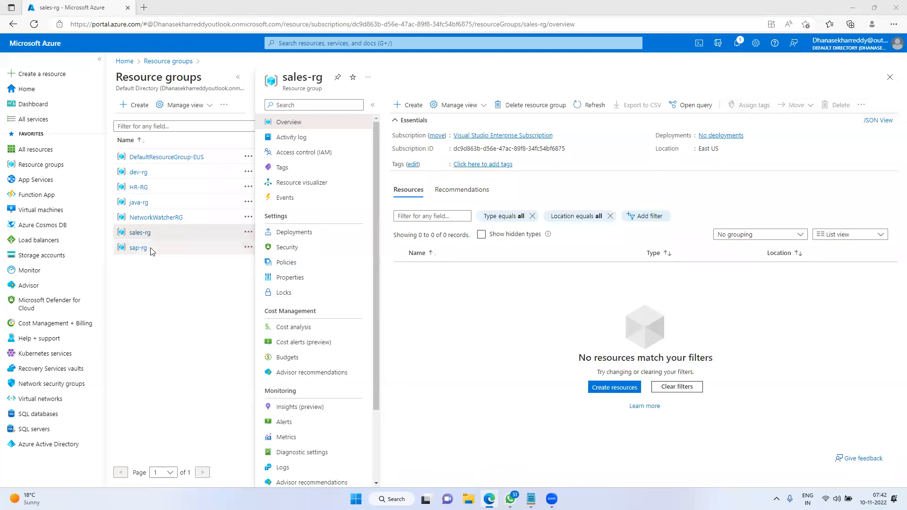
# Delete the sap-rg resource group and check the running deletions in notifications
pyautogui.click(143, 253)
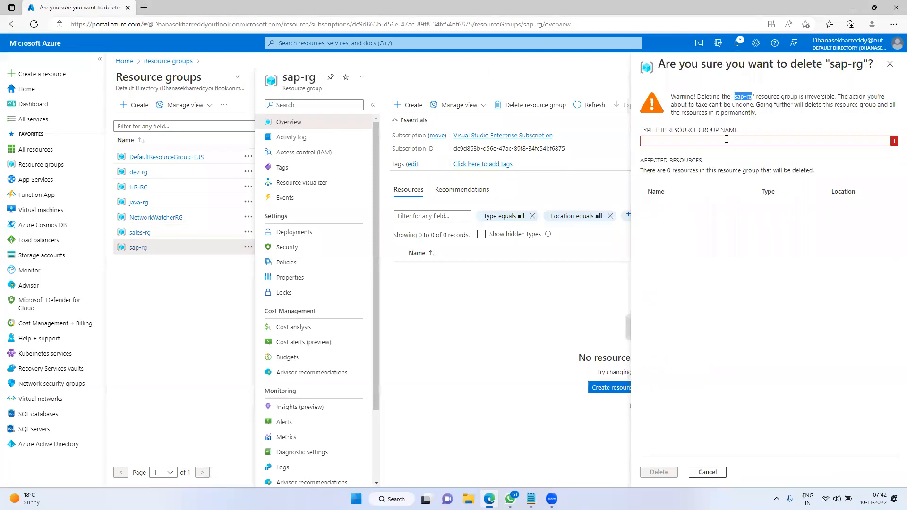
pyautogui.click(717, 141)
pyautogui.write('sap-rg')
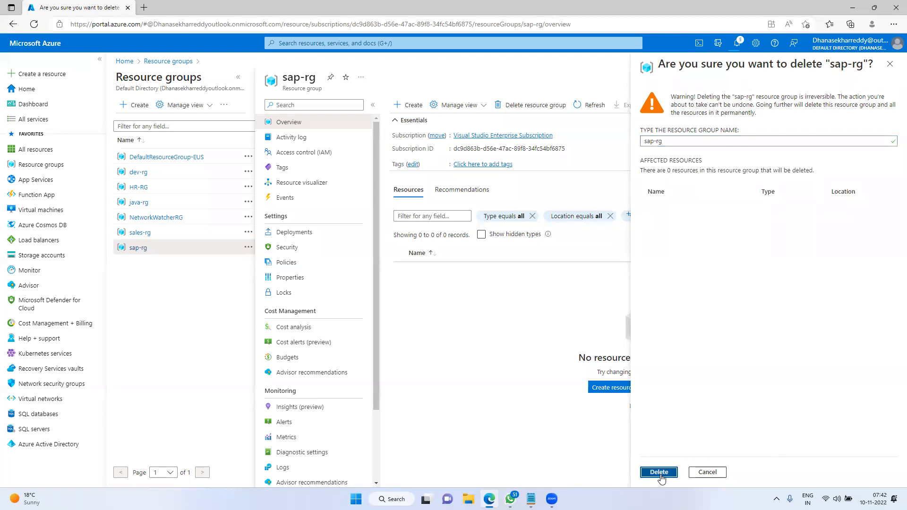
pyautogui.click(659, 472)
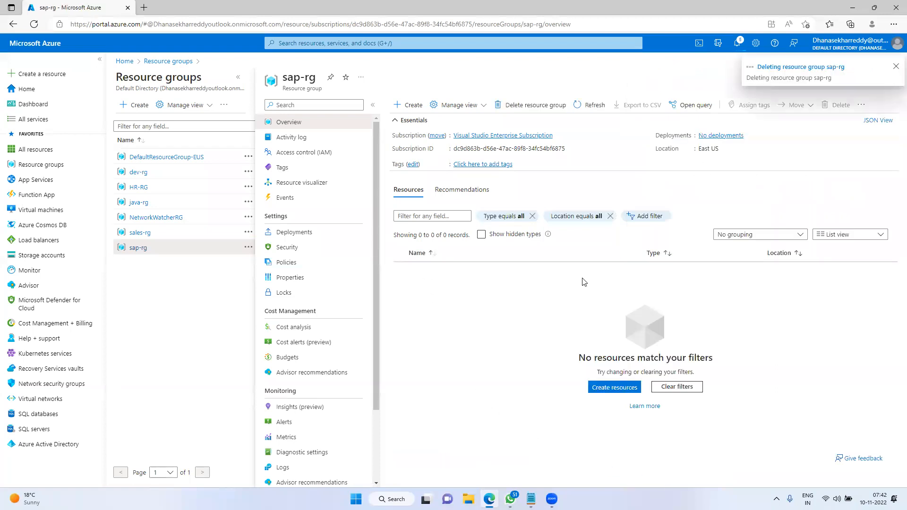
pyautogui.click(745, 83)
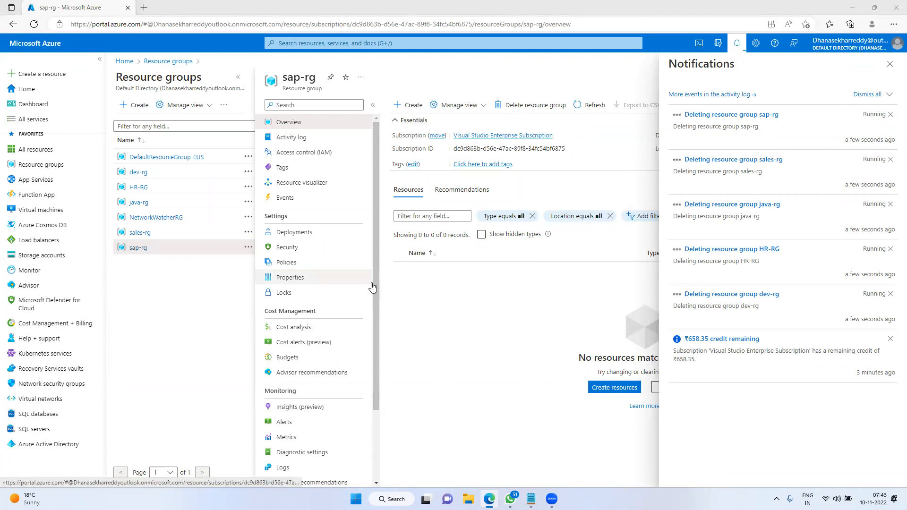
# Return Home and recheck notifications showing the five resource group deletions still running
pyautogui.click(735, 45)
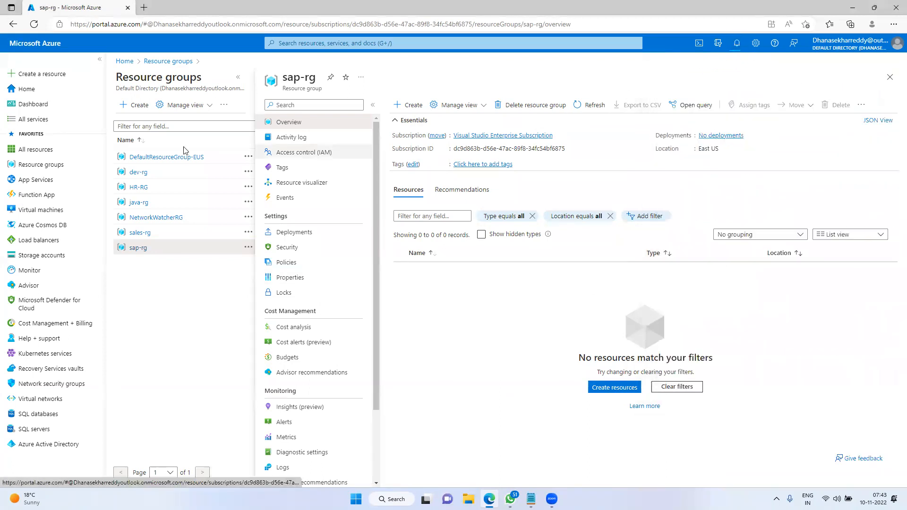
pyautogui.click(27, 93)
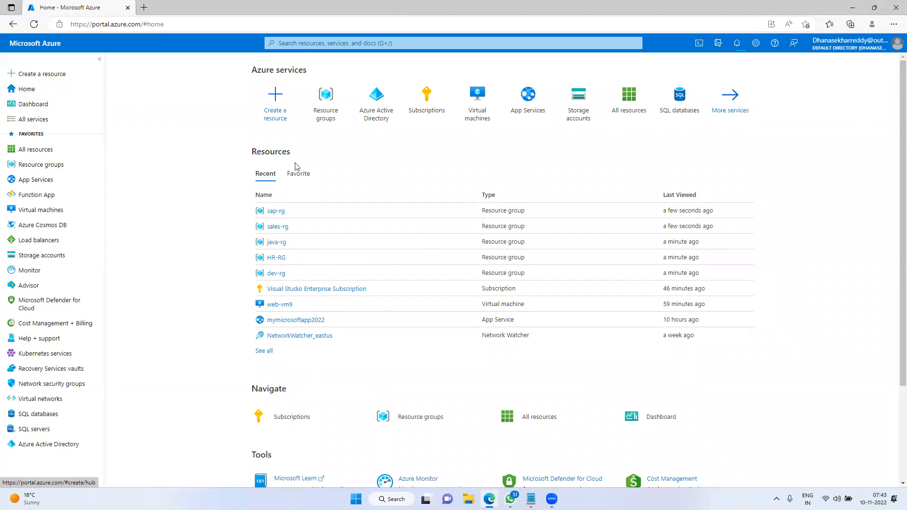
pyautogui.click(736, 43)
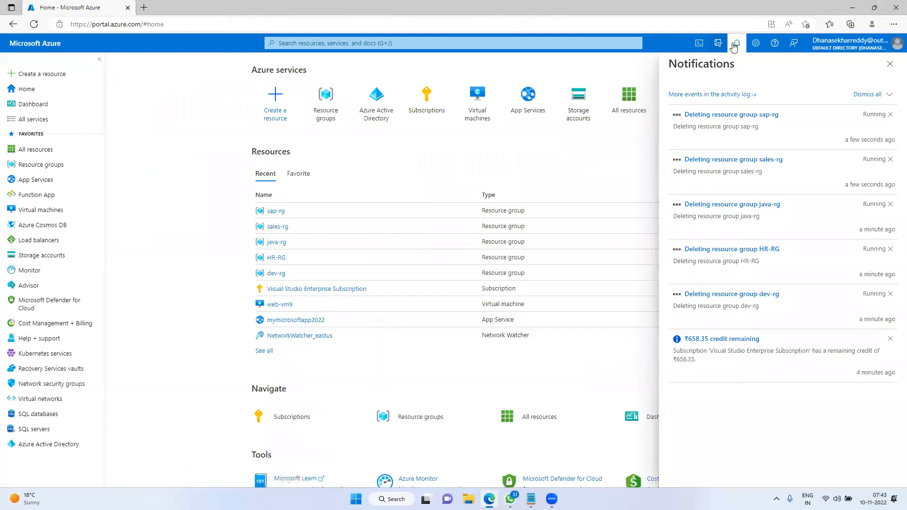
pyautogui.click(737, 44)
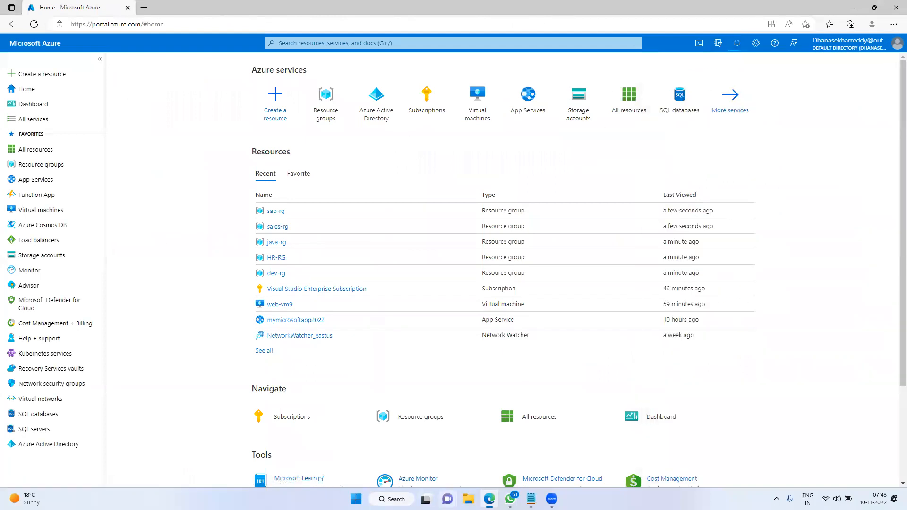
# Launch Notepad from the Run prompt with notepad
pyautogui.rightClick(355, 499)
pyautogui.click(358, 451)
pyautogui.write('notepad')
pyautogui.press('Return')
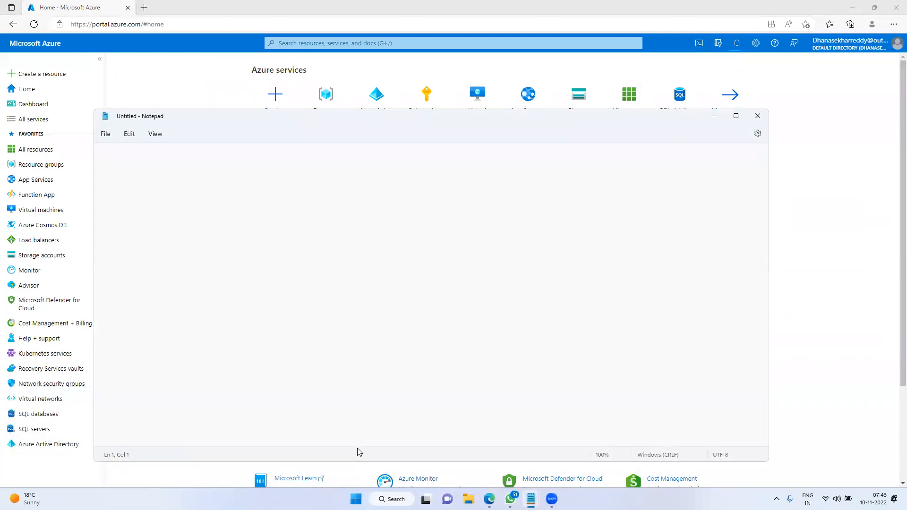
# Write notes: subscription, collection of resource groups, colelction of resource
pyautogui.write('subscription')
pyautogui.press('Return')
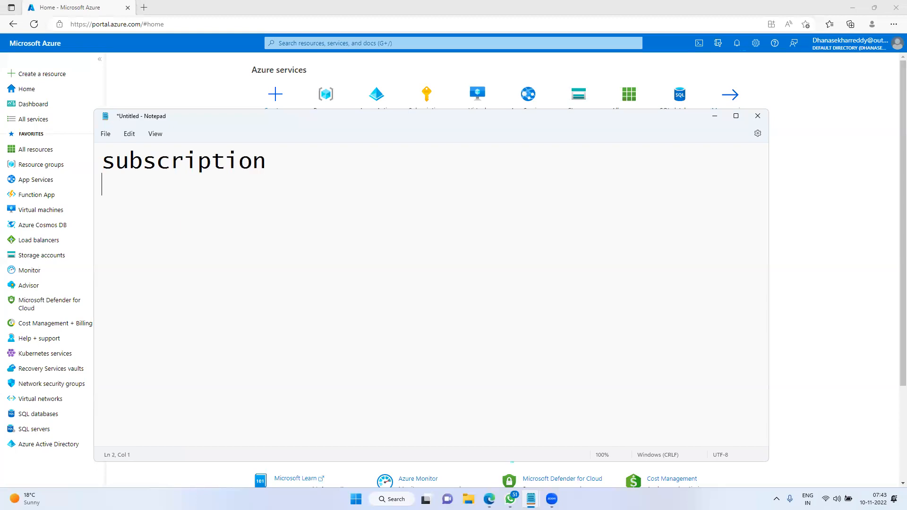
pyautogui.write('collecti')
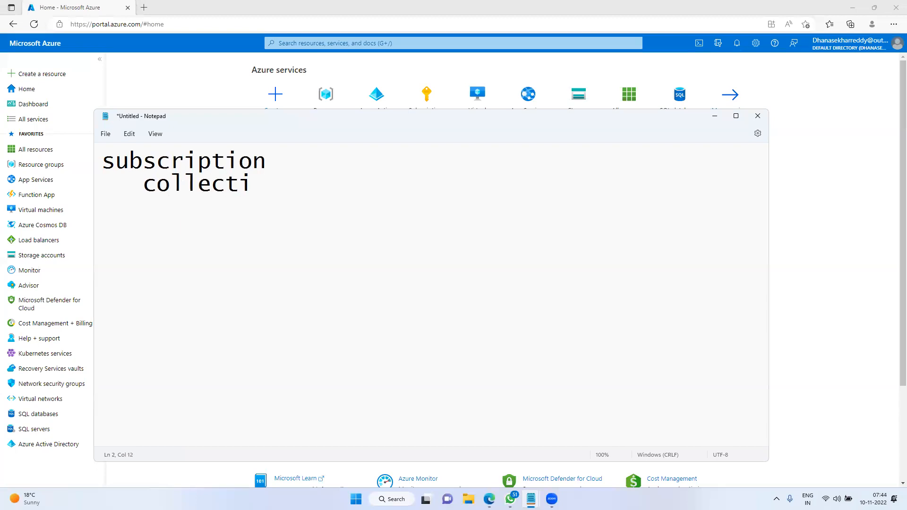
pyautogui.write('on of resource')
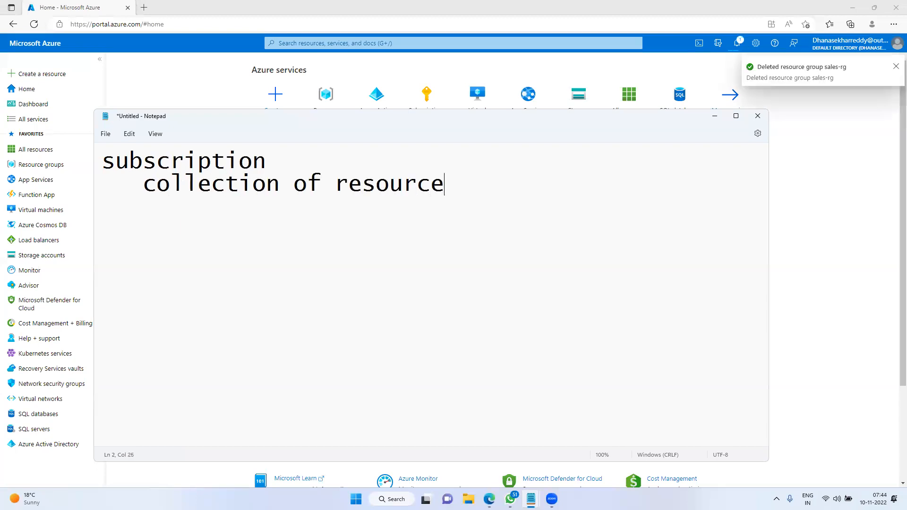
pyautogui.write(' groups')
pyautogui.press('Return')
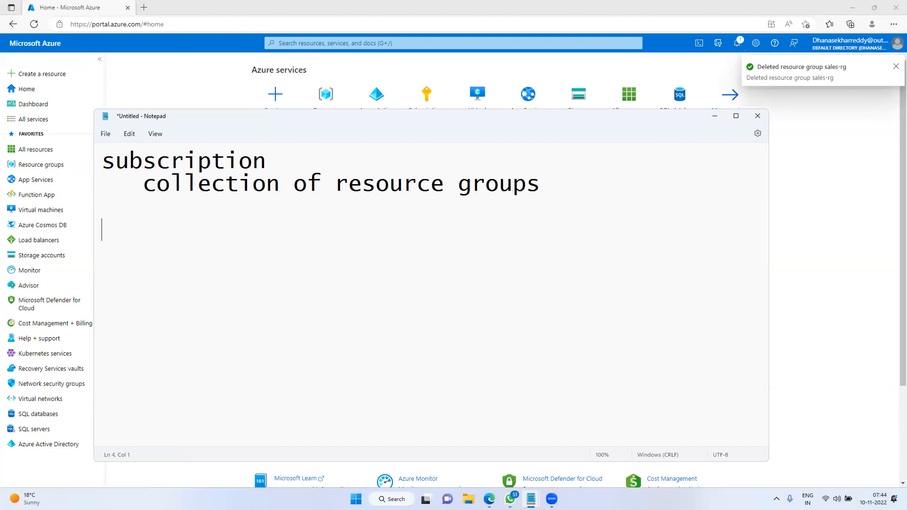
pyautogui.write('colelcti')
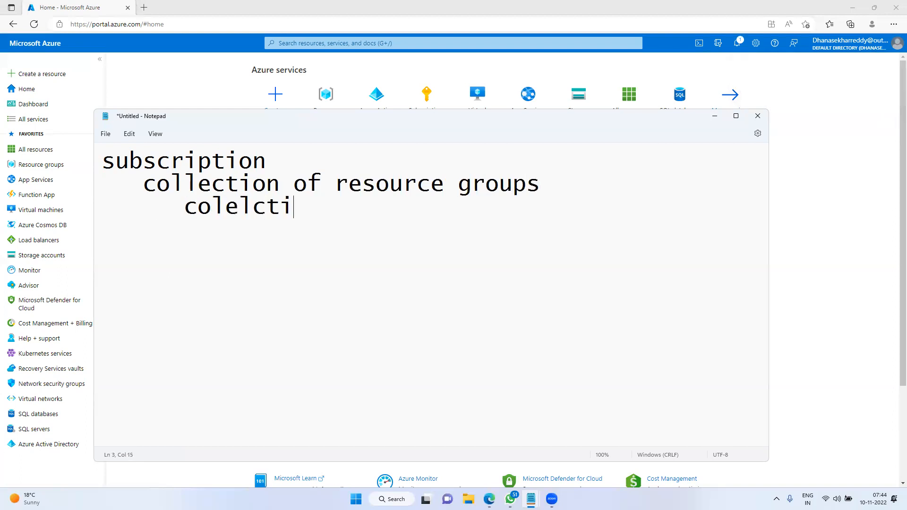
pyautogui.write('on of resource')
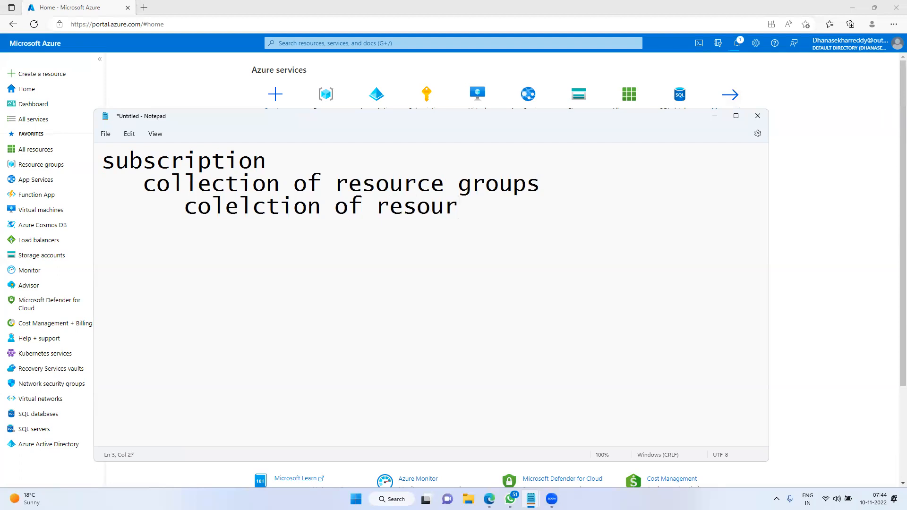
pyautogui.click(714, 115)
# Create the dotnet2022-rg resource group in East US and find it in the list
pyautogui.click(41, 164)
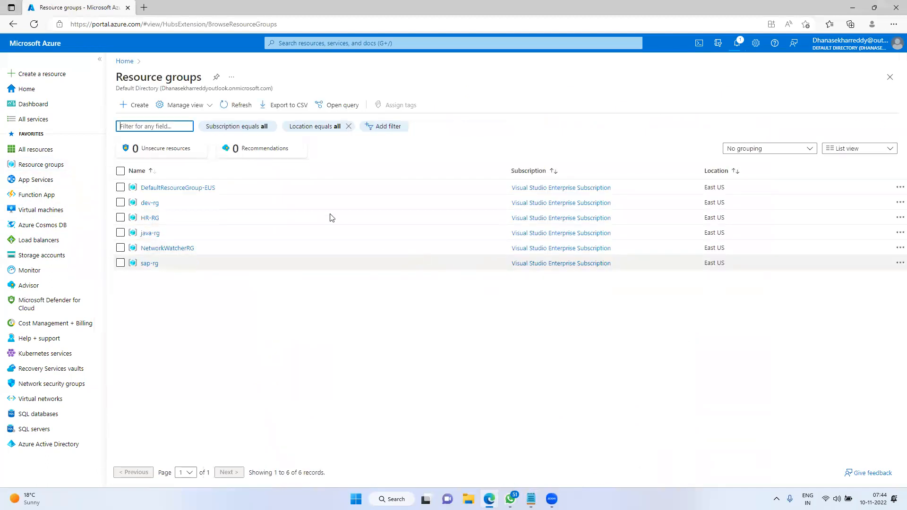
pyautogui.click(140, 106)
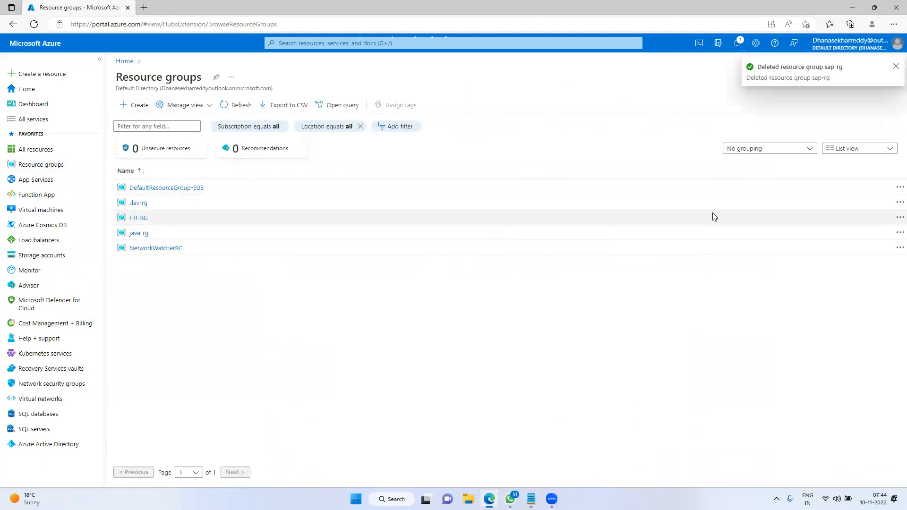
pyautogui.click(326, 198)
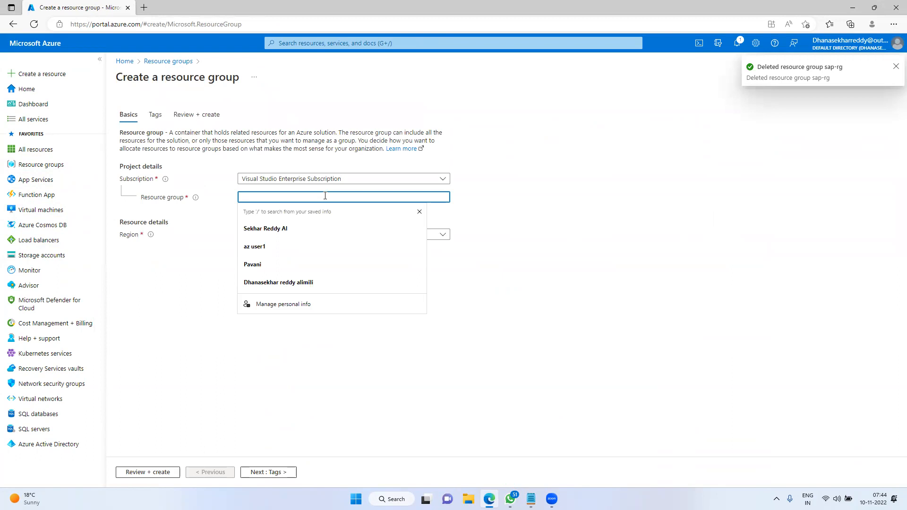
pyautogui.write('dotnet')
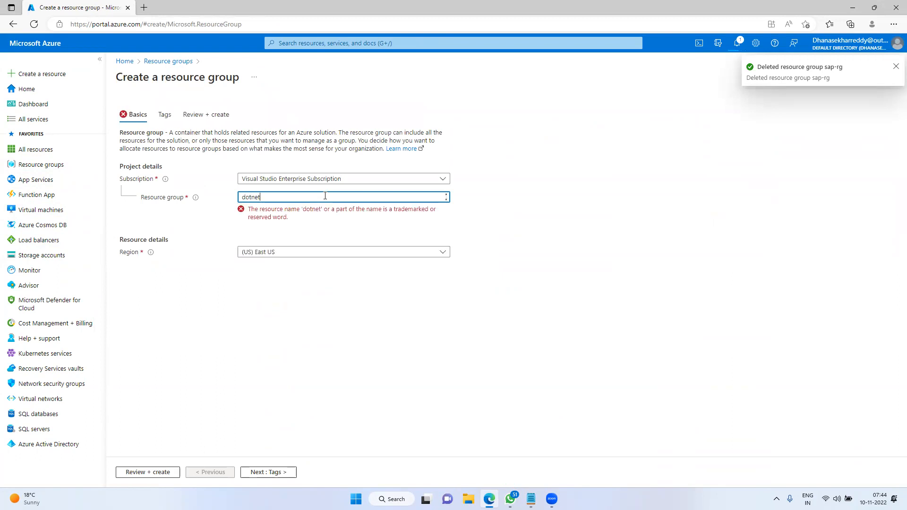
pyautogui.write('2022-r')
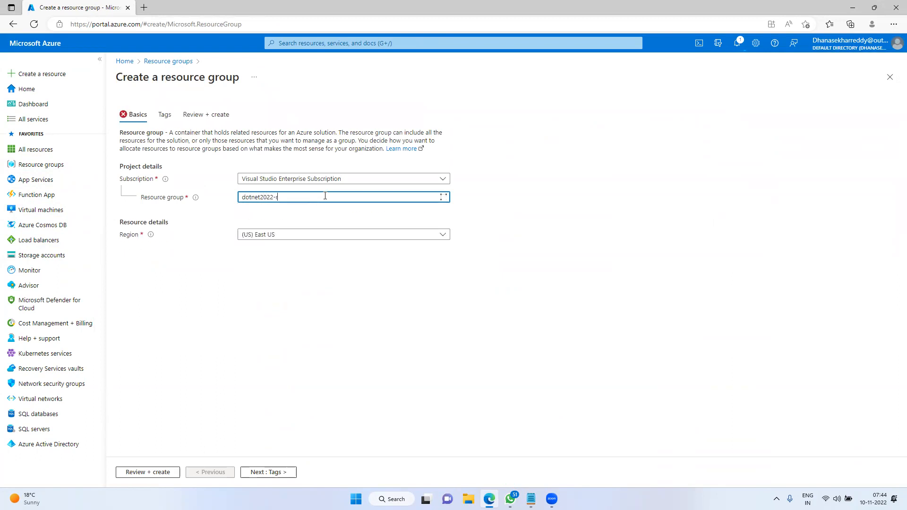
pyautogui.write('g')
pyautogui.click(147, 474)
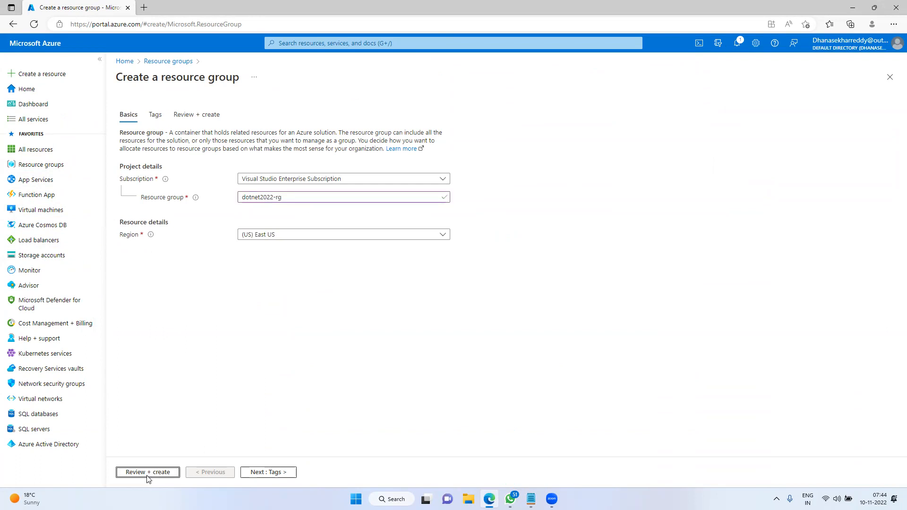
pyautogui.click(142, 472)
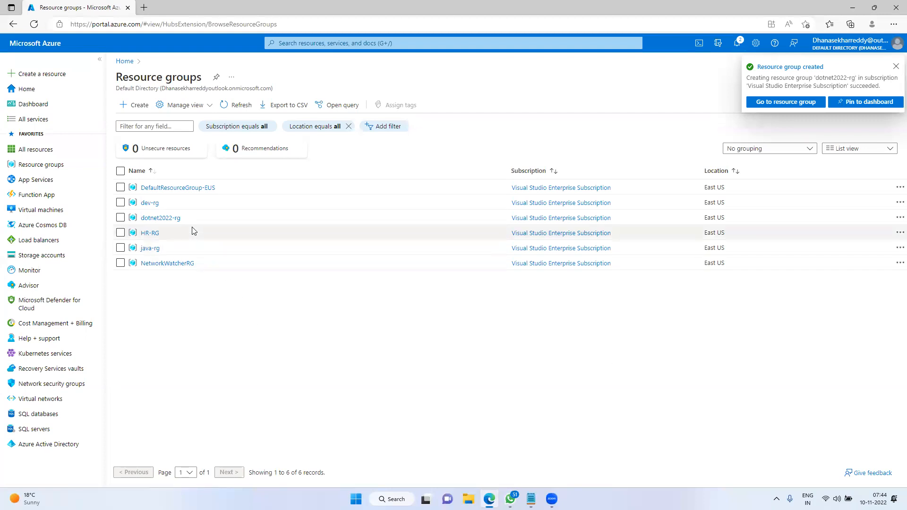
pyautogui.moveTo(192, 220); pyautogui.dragTo(140, 218)
pyautogui.click(305, 313)
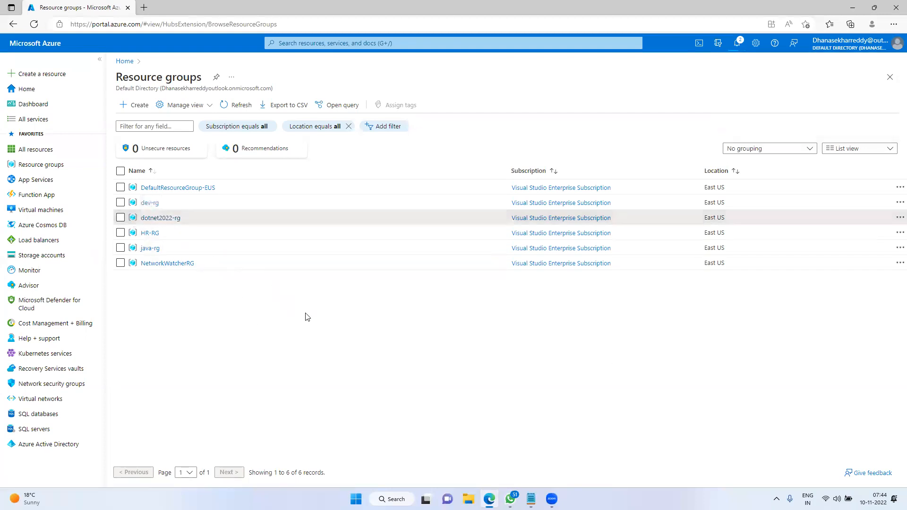
pyautogui.click(530, 499)
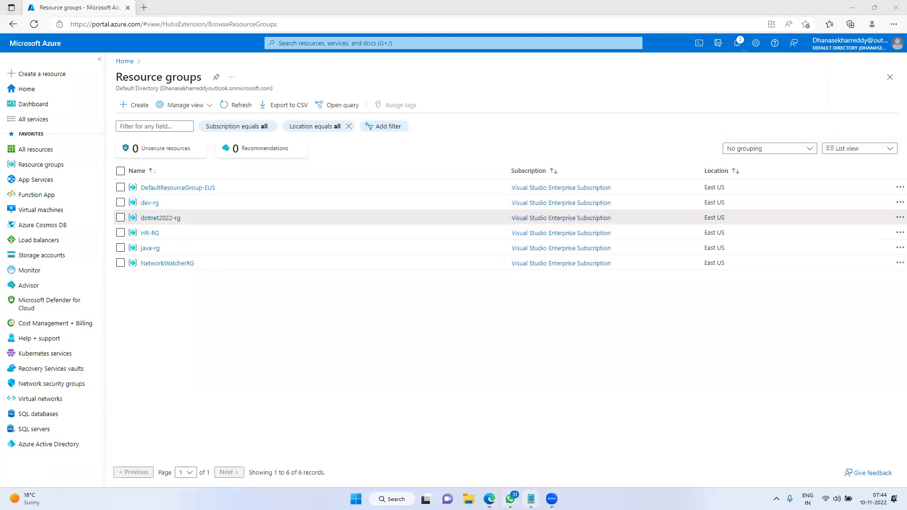
# Maximize Notepad and add a '3 pillors' heading below the notes
pyautogui.click(576, 446)
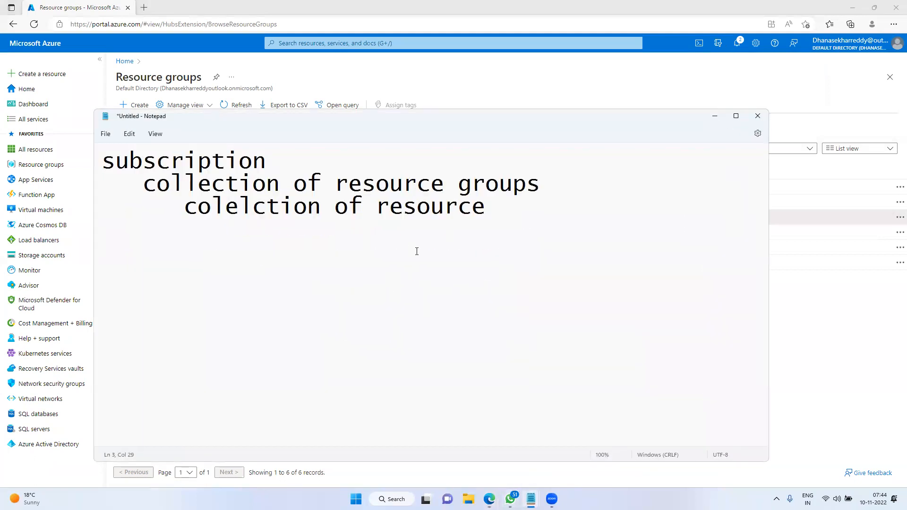
pyautogui.click(736, 116)
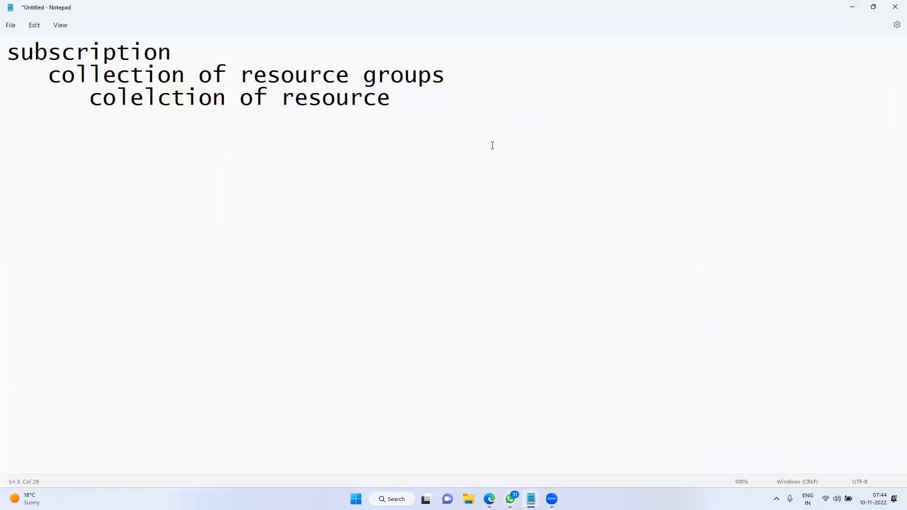
pyautogui.press('Return')
pyautogui.press('Return')
pyautogui.press('Return')
pyautogui.write('3 p9')
pyautogui.press('BackSpace')
pyautogui.write('illore')
pyautogui.press('BackSpace')
pyautogui.write('s')
# List 1.hardware, 2.storage and 3.network under the '3 pillors' heading
pyautogui.press('Return')
pyautogui.press('Return')
pyautogui.write('1.storage')
pyautogui.press('BackSpace')
pyautogui.press('BackSpace')
pyautogui.press('BackSpace')
pyautogui.press('BackSpace')
pyautogui.press('BackSpace')
pyautogui.press('BackSpace')
pyautogui.press('BackSpace')
pyautogui.write('h')
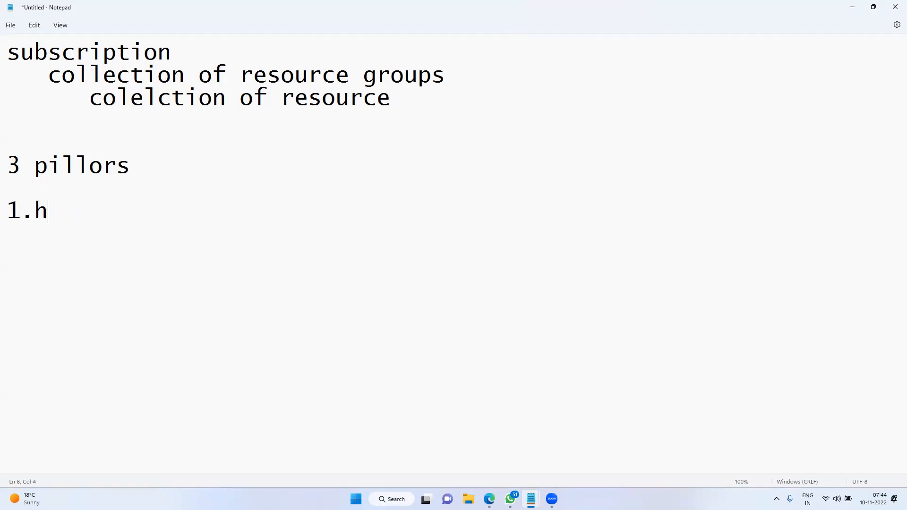
pyautogui.write('ardward')
pyautogui.press('BackSpace')
pyautogui.write('e')
pyautogui.press('Return')
pyautogui.write('2.storage')
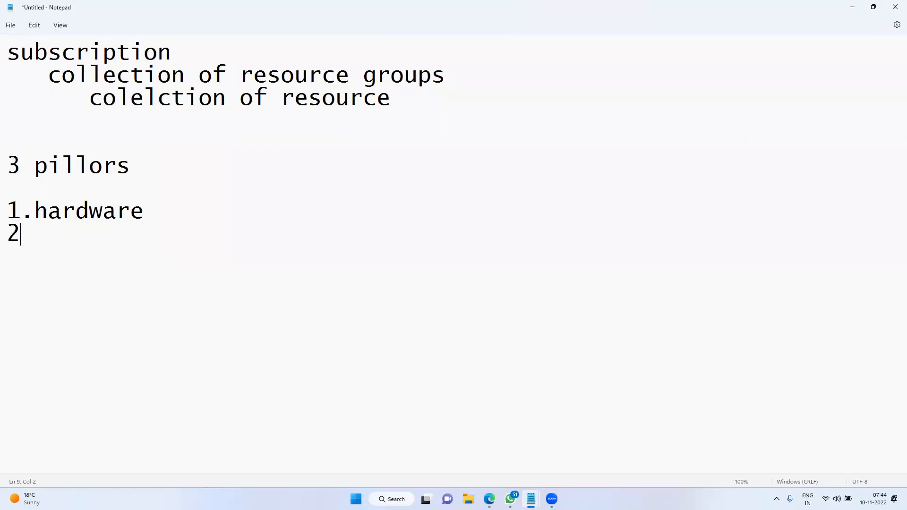
pyautogui.press('Return')
pyautogui.write('3.network')
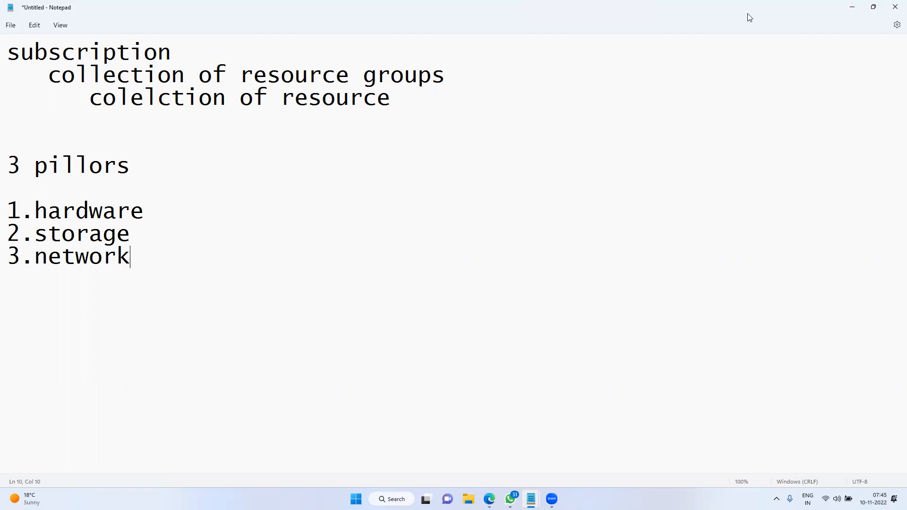
pyautogui.click(873, 7)
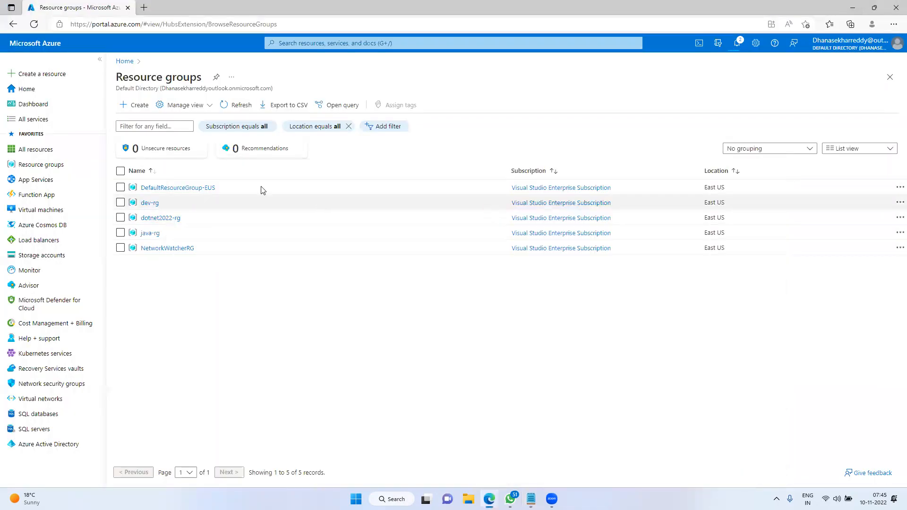
pyautogui.moveTo(531, 499)
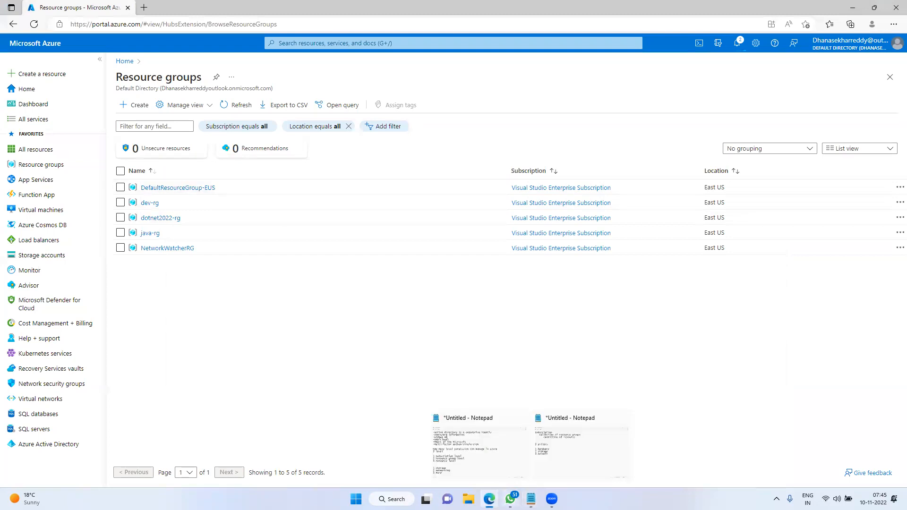
pyautogui.click(564, 455)
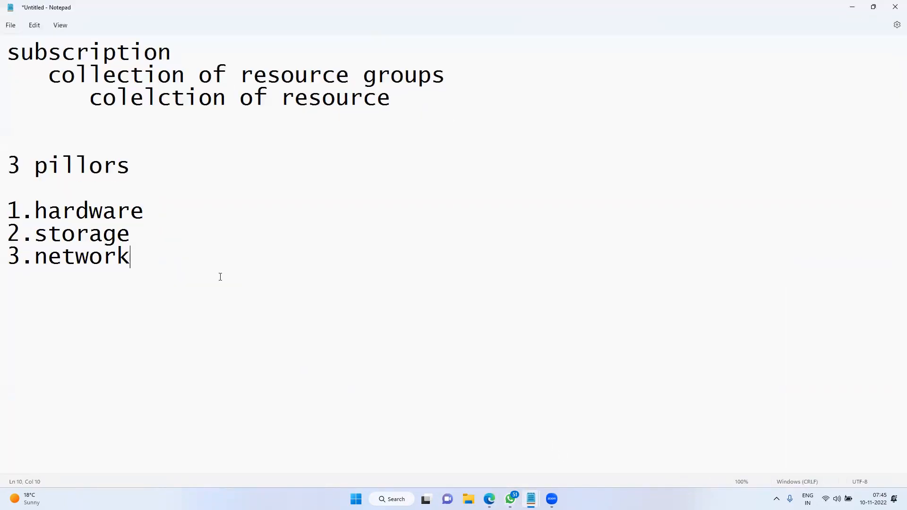
# Add an OS heading with a Client side OS section listing win10/11
pyautogui.press('Return')
pyautogui.press('Return')
pyautogui.write('OS')
pyautogui.press('Return')
pyautogui.press('Return')
pyautogui.press('Return')
pyautogui.press('Return')
pyautogui.press('Return')
pyautogui.press('Return')
pyautogui.press('Return')
pyautogui.press('Return')
pyautogui.press('Return')
pyautogui.press('Return')
pyautogui.press('Return')
pyautogui.press('Return')
pyautogui.press('Return')
pyautogui.press('Return')
pyautogui.press('Return')
pyautogui.press('Return')
pyautogui.press('Return')
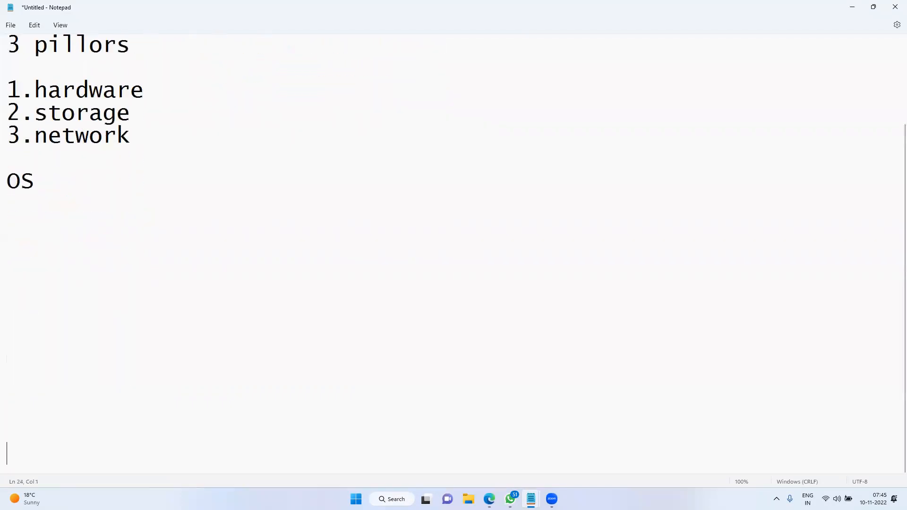
pyautogui.click(10, 73)
pyautogui.press('Return')
pyautogui.write('Cli')
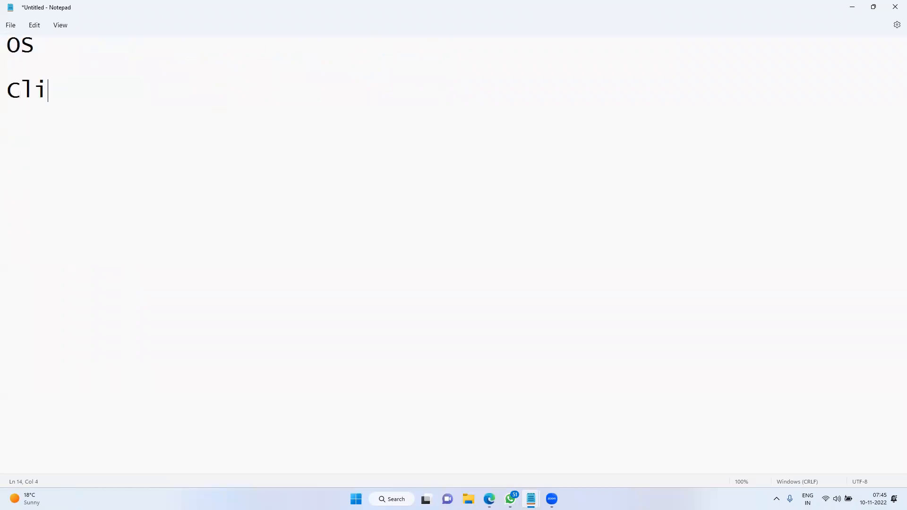
pyautogui.write('ent side ')
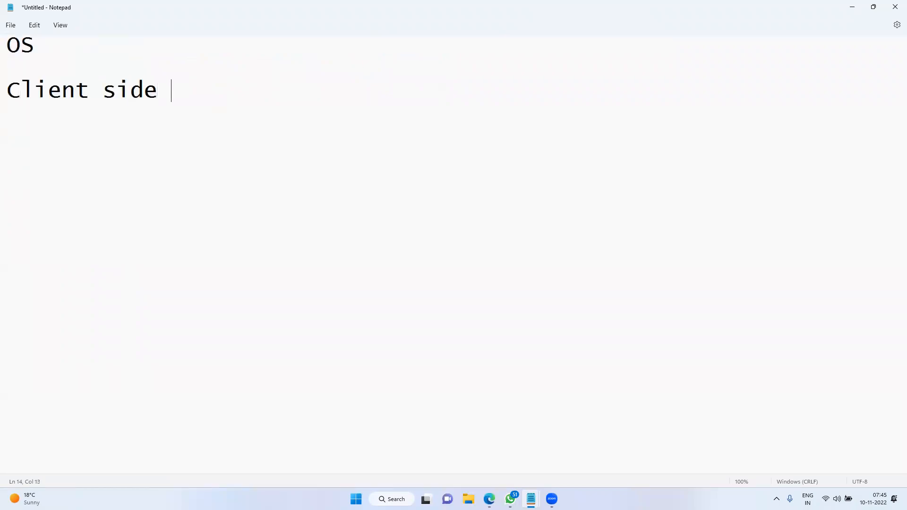
pyautogui.write('Serv')
pyautogui.press('BackSpace')
pyautogui.write('er side OS')
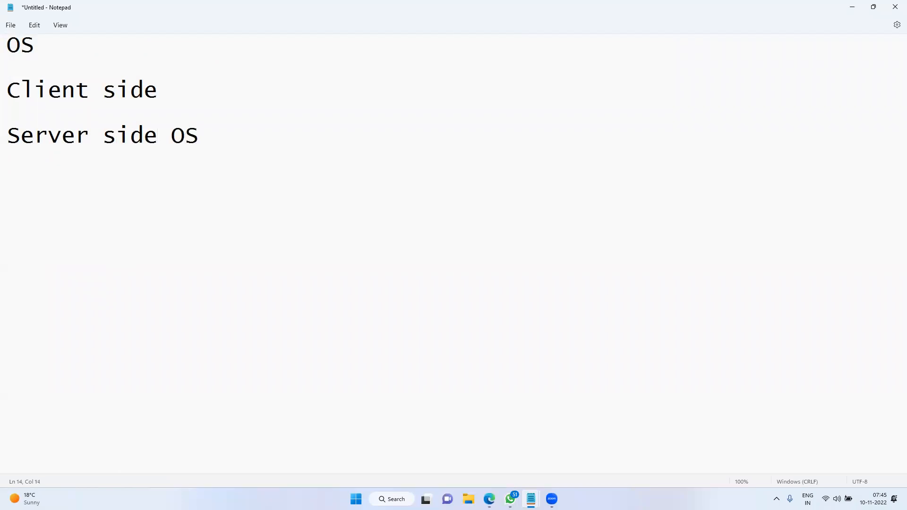
pyautogui.write('OS')
pyautogui.press('Return')
pyautogui.write('wind')
pyautogui.press('BackSpace')
pyautogui.write('10/11')
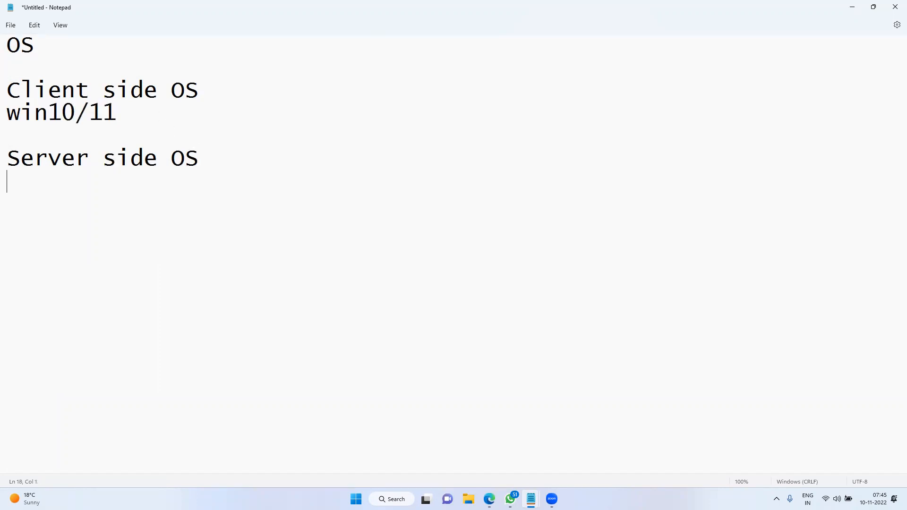
# List Windows, windows server 2012/2016/2019/2022 and Linux as server side OS
pyautogui.write('Windows')
pyautogui.press('Return')
pyautogui.press('Return')
pyautogui.write('Linux')
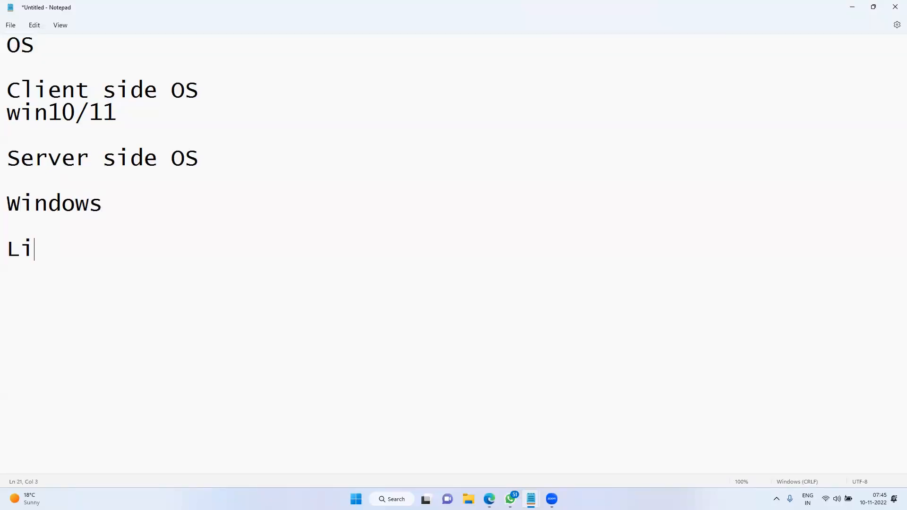
pyautogui.click(115, 204)
pyautogui.press('Return')
pyautogui.write('window')
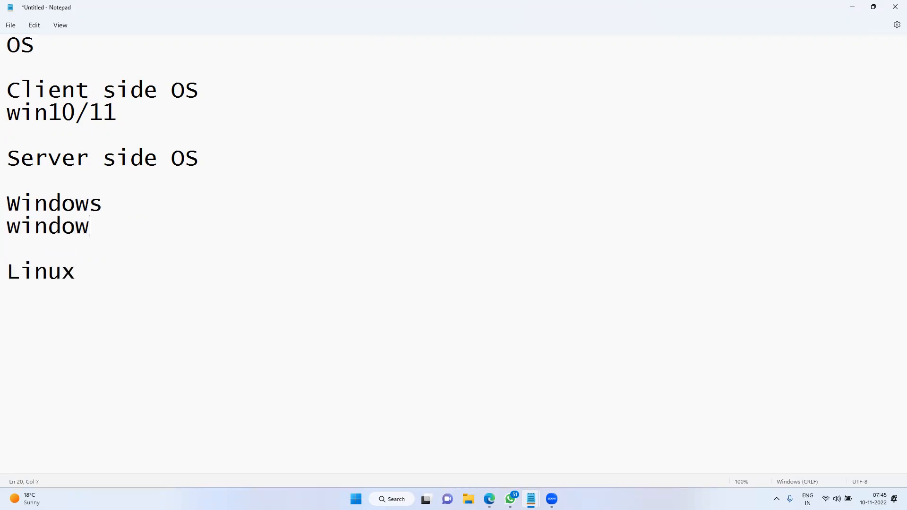
pyautogui.write('s server 2012')
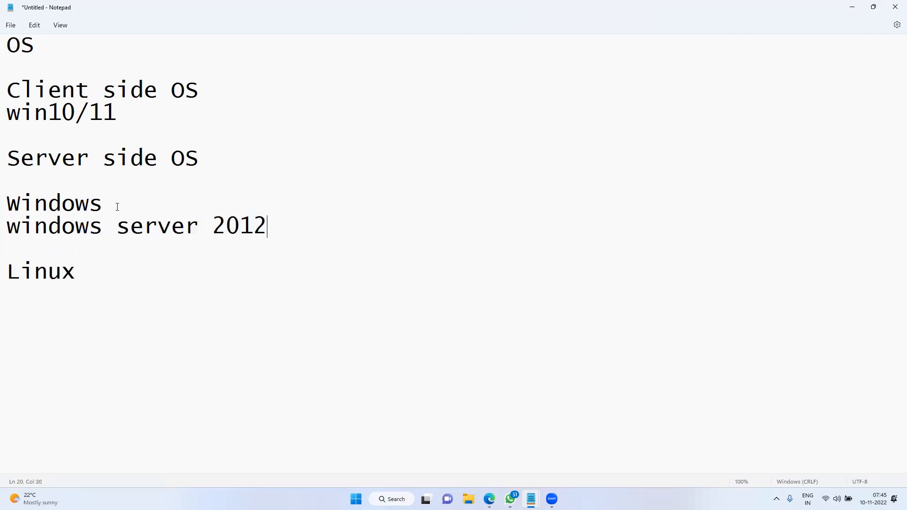
pyautogui.write('/2016')
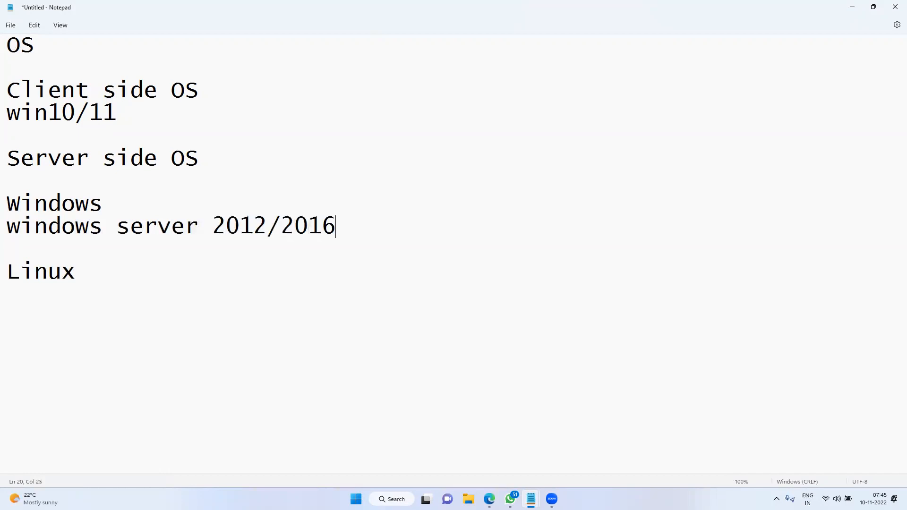
pyautogui.write('/2019')
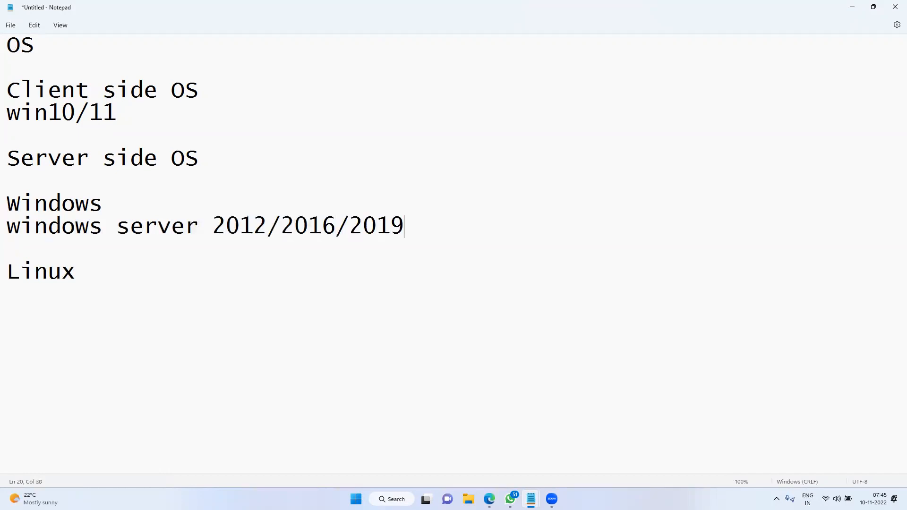
pyautogui.write('/2022')
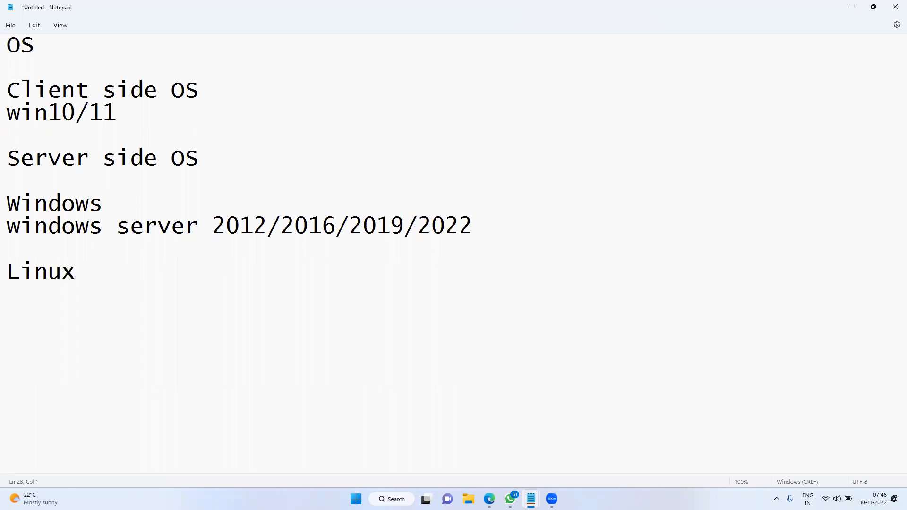
# List Linux distros Redhat, suse, oracle, centos and ubutnu on separate lines
pyautogui.write('Redhat')
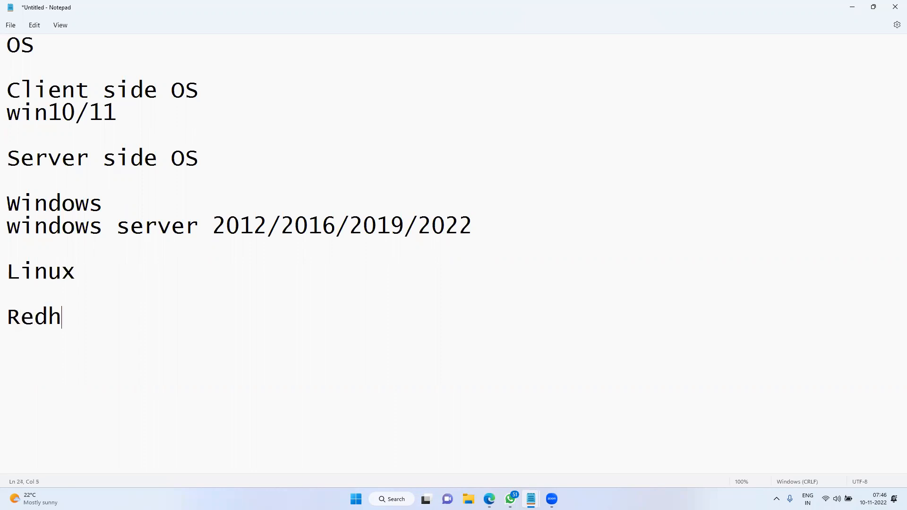
pyautogui.write('suse')
pyautogui.press('Return')
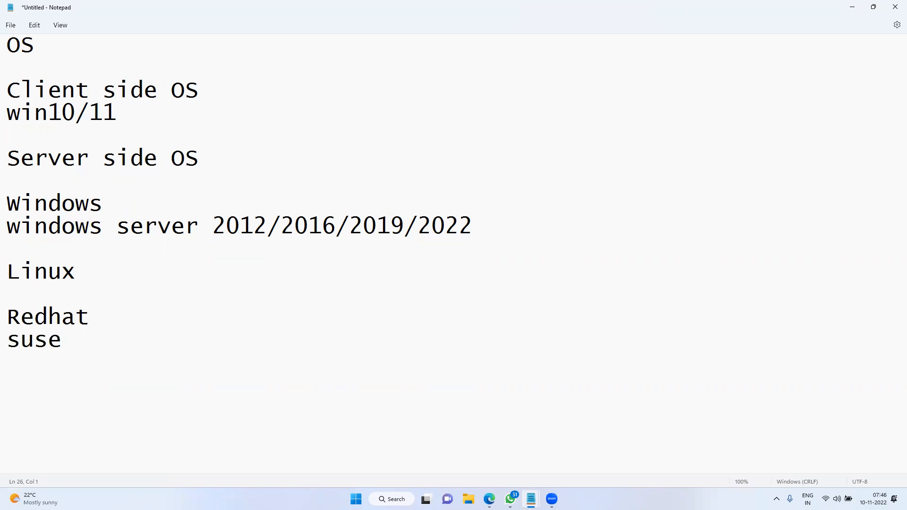
pyautogui.write('oracle')
pyautogui.press('Return')
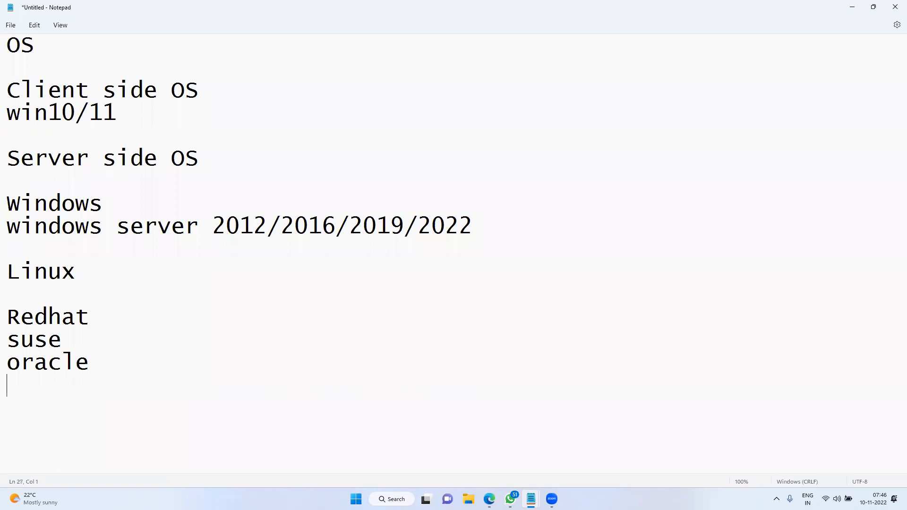
pyautogui.write('centos')
pyautogui.press('Return')
pyautogui.write('ubutnu')
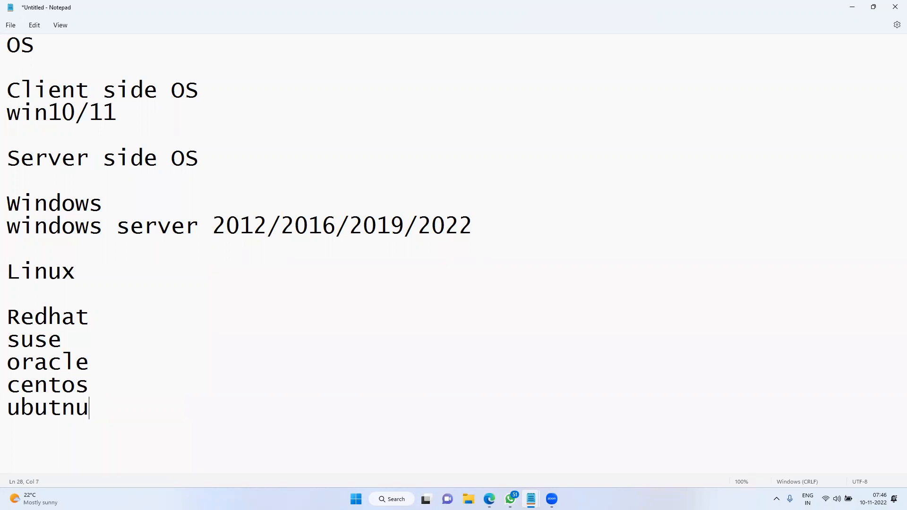
# Add '=============' divider lines around the Linux list and append --IBM to Redhat
pyautogui.click(109, 340)
pyautogui.press('Return')
pyautogui.write('=============')
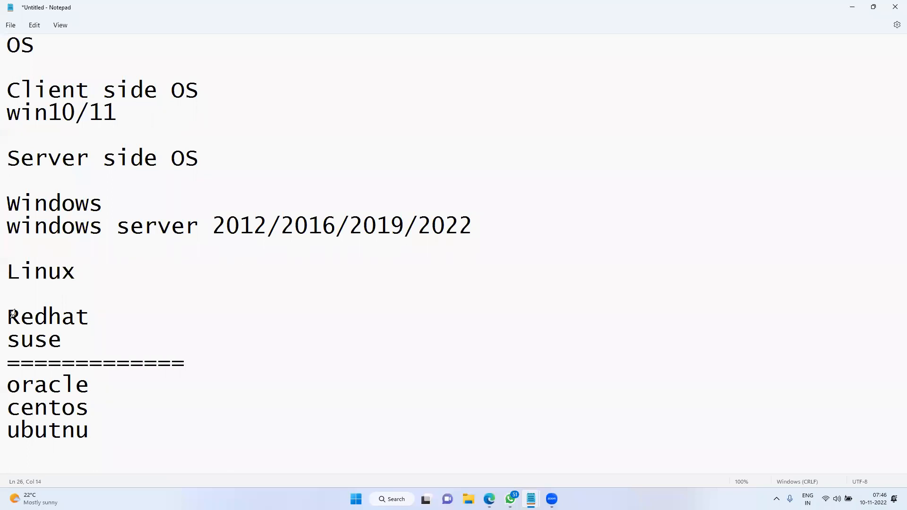
pyautogui.doubleClick(15, 293)
pyautogui.click(15, 293)
pyautogui.write('=========')
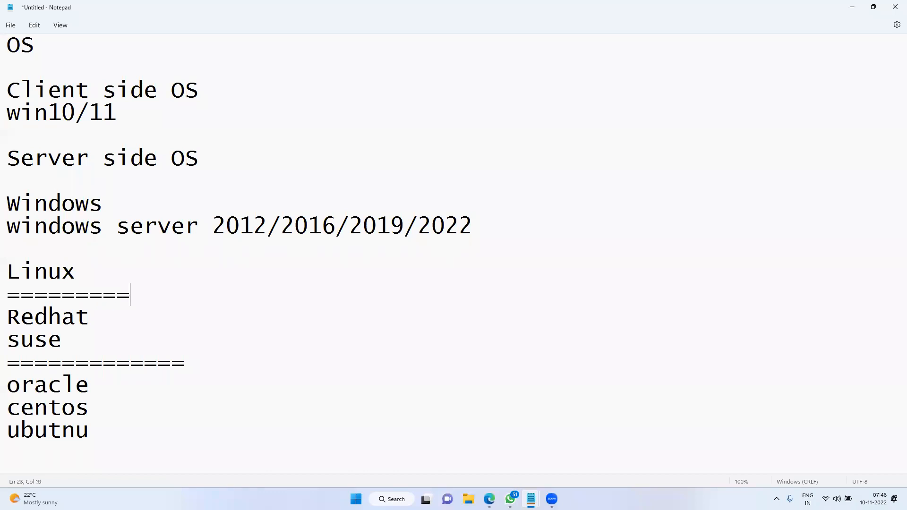
pyautogui.write('====')
pyautogui.click(101, 314)
pyautogui.write('--IBM')
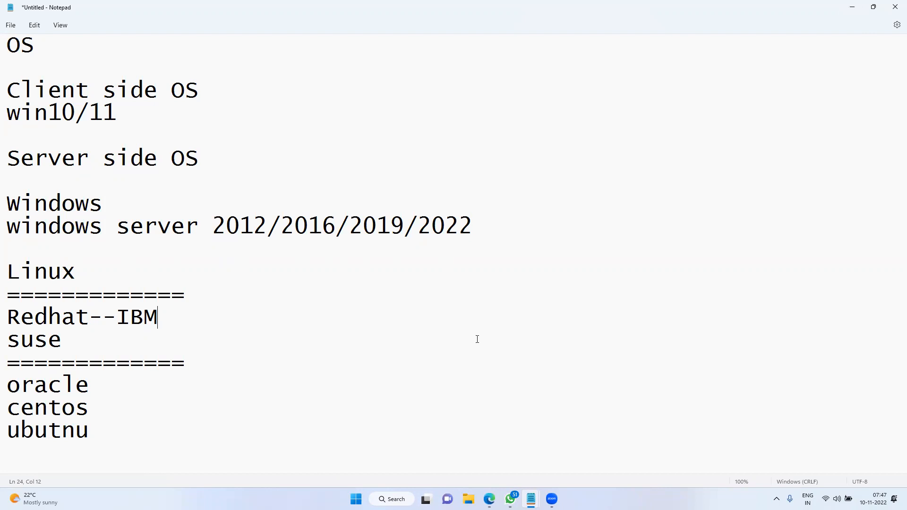
pyautogui.click(852, 6)
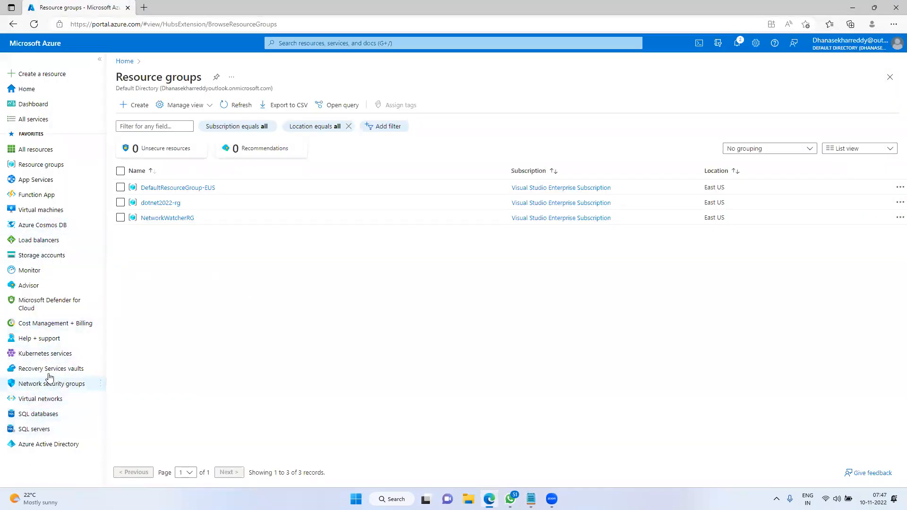
# Start a new Azure virtual machine in dotnet2022-rg and enter the name web-vm
pyautogui.click(40, 212)
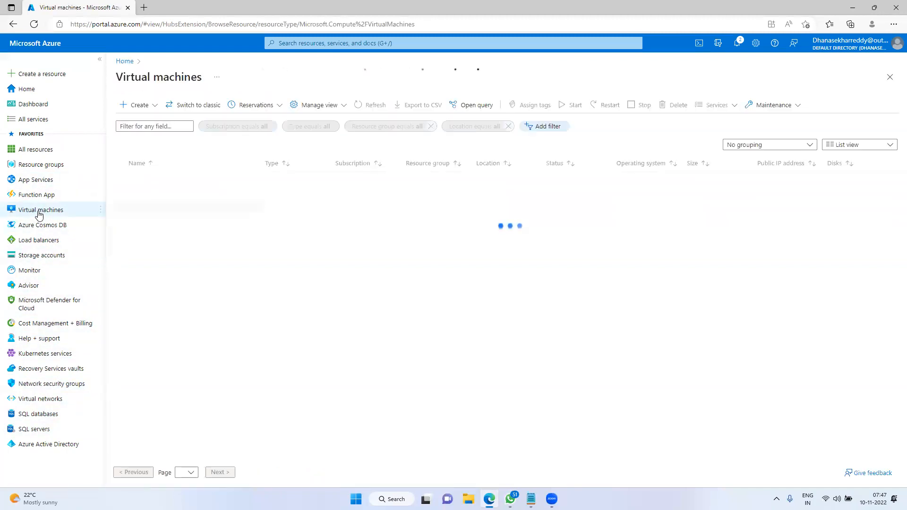
pyautogui.click(141, 104)
pyautogui.click(148, 124)
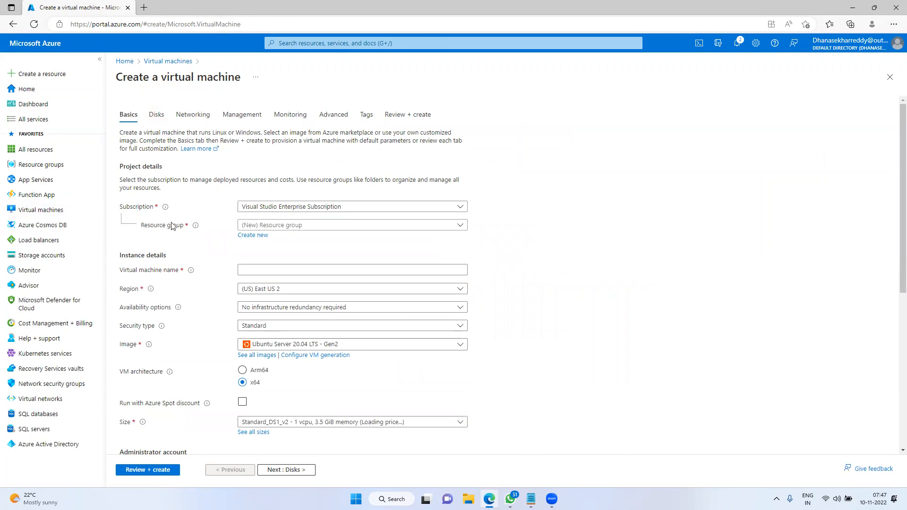
pyautogui.click(264, 227)
pyautogui.click(264, 273)
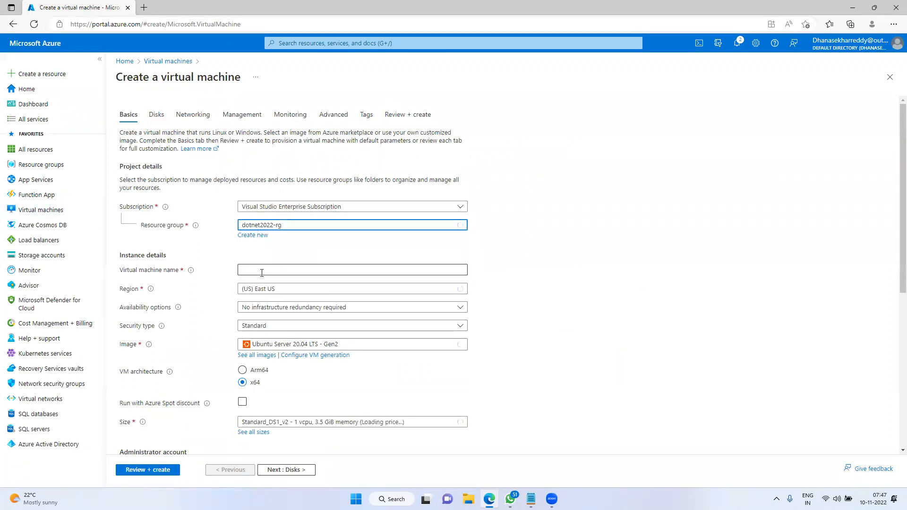
pyautogui.click(267, 269)
pyautogui.write('web-vm1')
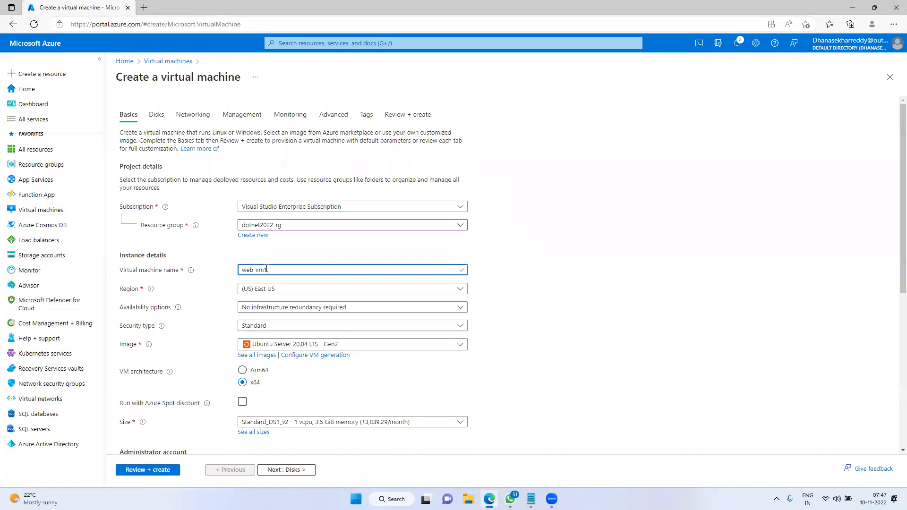
pyautogui.click(308, 292)
pyautogui.click(294, 105)
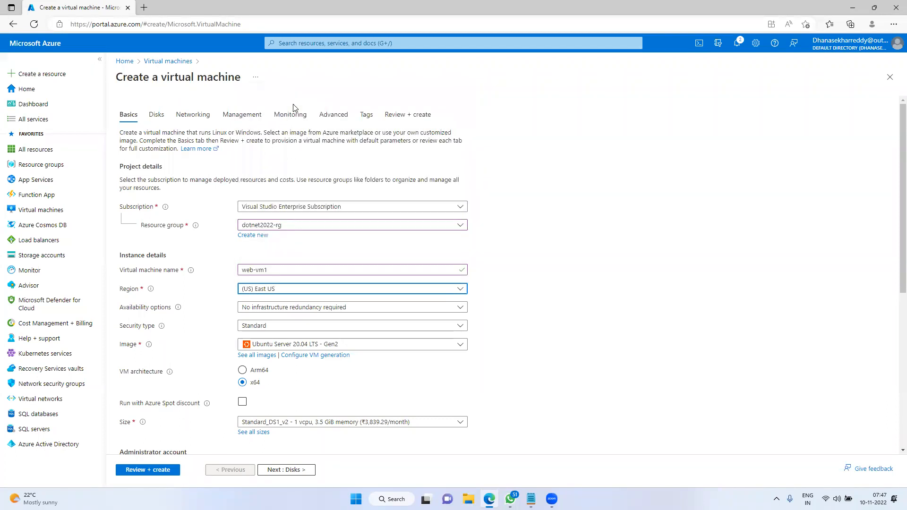
pyautogui.click(310, 290)
pyautogui.scroll(-8, 324, 146)
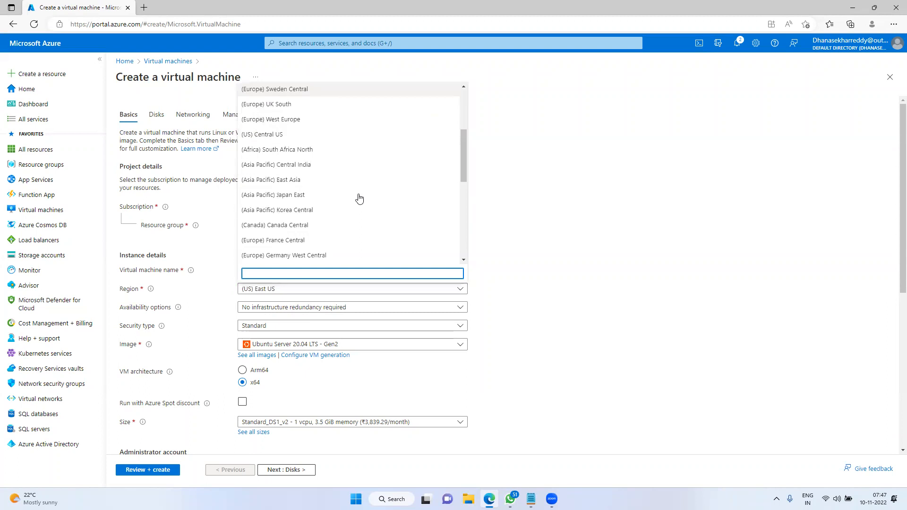
pyautogui.scroll(8, 376, 232)
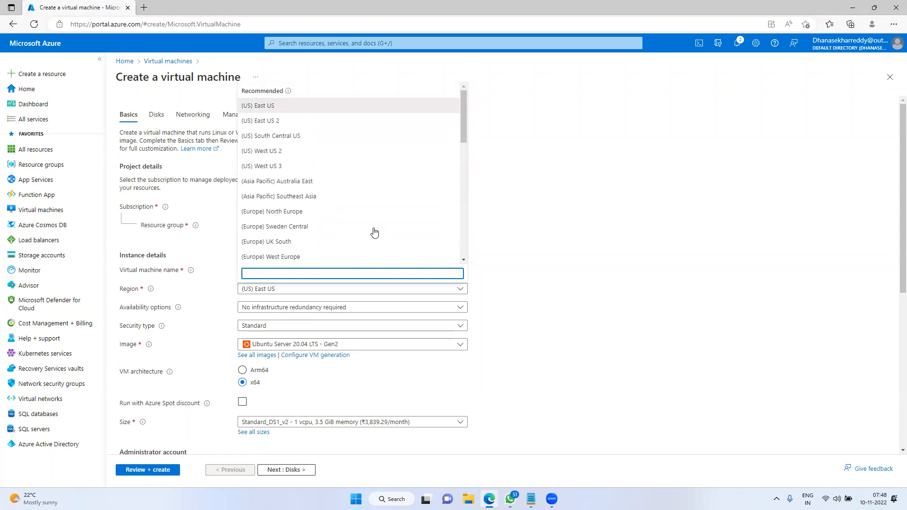
pyautogui.click(332, 106)
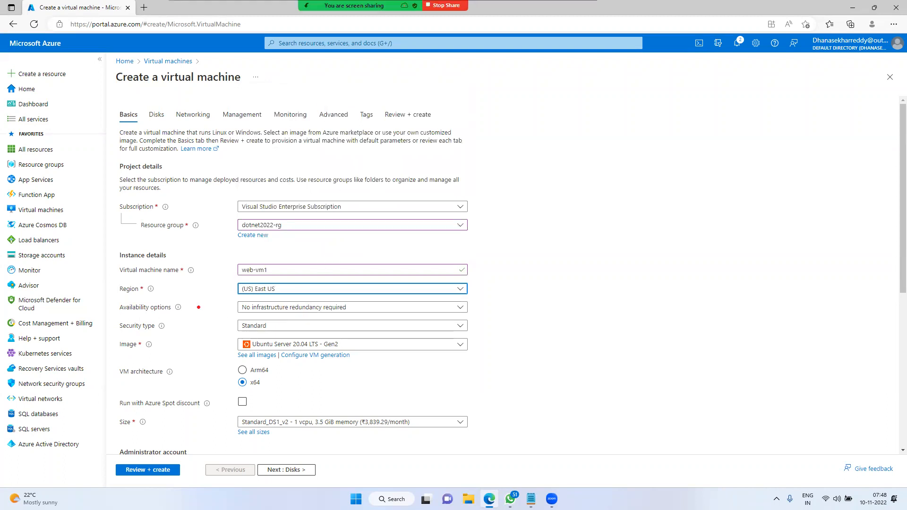
pyautogui.moveTo(116, 299)
pyautogui.mouseDown()
pyautogui.moveTo(153, 315)
pyautogui.moveTo(129, 253)
pyautogui.moveTo(255, 242)
pyautogui.moveTo(240, 235)
pyautogui.moveTo(241, 256)
pyautogui.mouseUp()
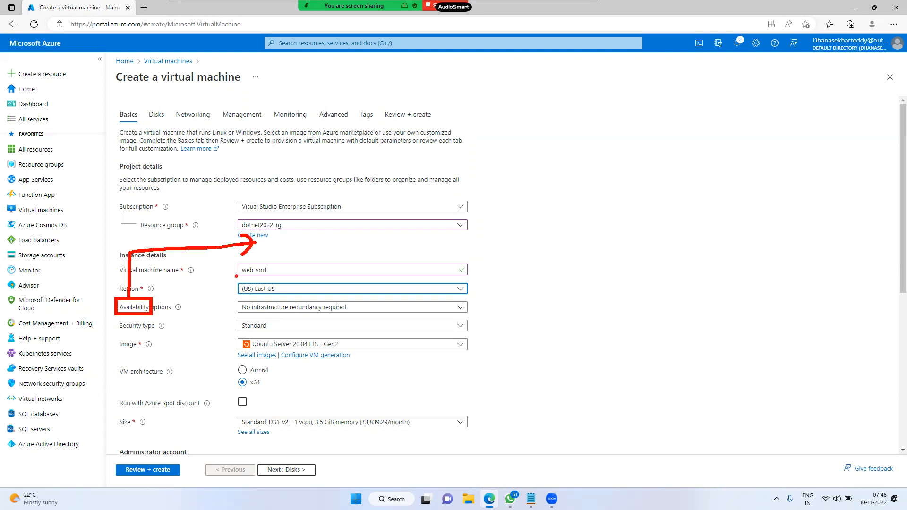
pyautogui.moveTo(276, 225); pyautogui.dragTo(274, 247)
pyautogui.moveTo(286, 216)
pyautogui.mouseDown()
pyautogui.moveTo(280, 235)
pyautogui.moveTo(308, 218)
pyautogui.mouseUp()
pyautogui.press('Escape')
pyautogui.hotkey('ctrl', '2')
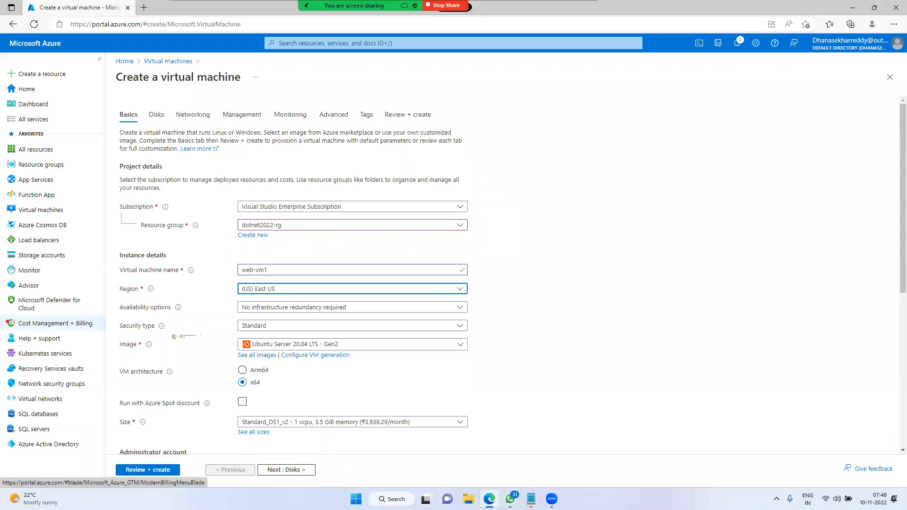
pyautogui.moveTo(114, 296)
pyautogui.mouseDown()
pyautogui.moveTo(164, 319)
pyautogui.moveTo(533, 317)
pyautogui.mouseUp()
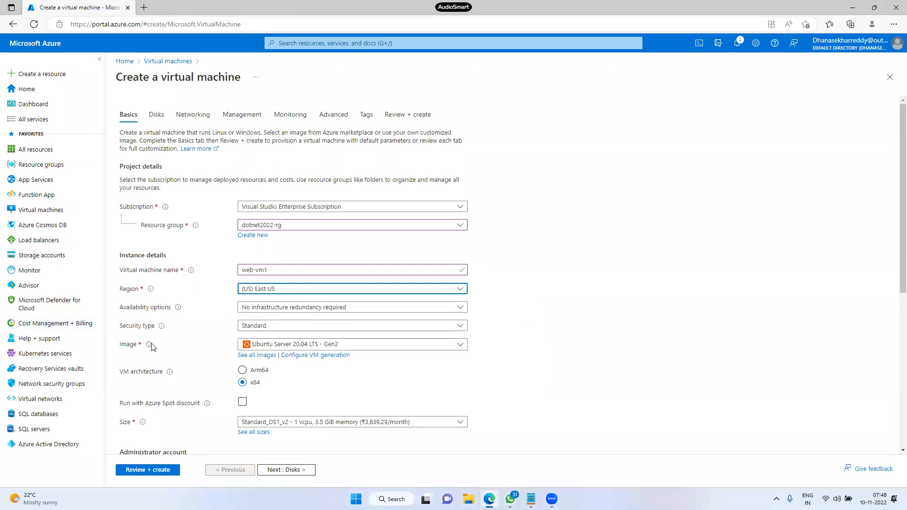
pyautogui.click(298, 348)
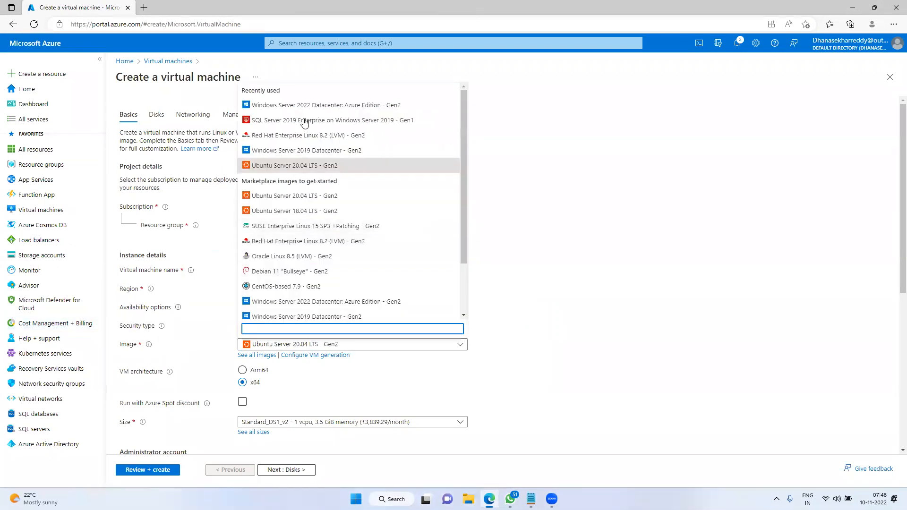
# Annotate the Windows Server 2022 and 2019 Datacenter images with on-screen pen marks, then clear them
pyautogui.scroll(-3, 358, 259)
pyautogui.scroll(2, 358, 259)
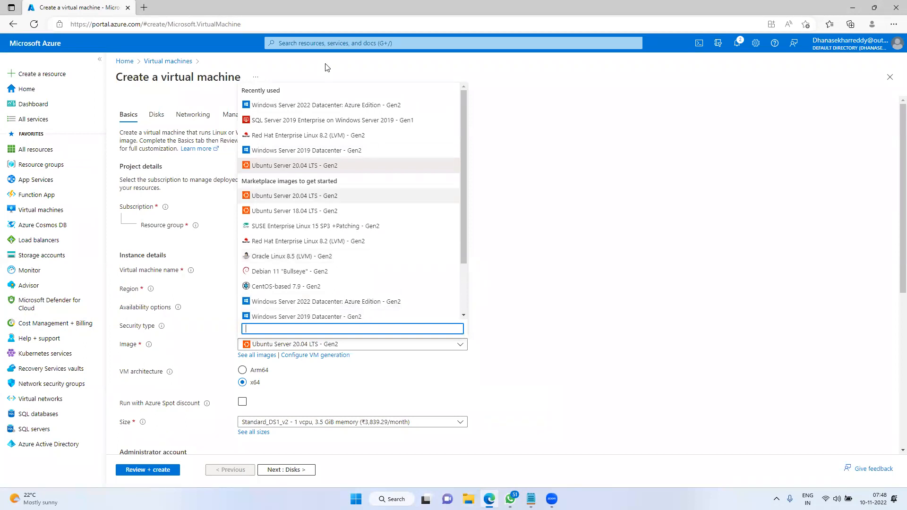
pyautogui.hotkey('ctrl', '2')
pyautogui.moveTo(528, 124); pyautogui.dragTo(551, 138)
pyautogui.moveTo(538, 189)
pyautogui.mouseDown()
pyautogui.moveTo(577, 191)
pyautogui.moveTo(569, 182)
pyautogui.mouseUp()
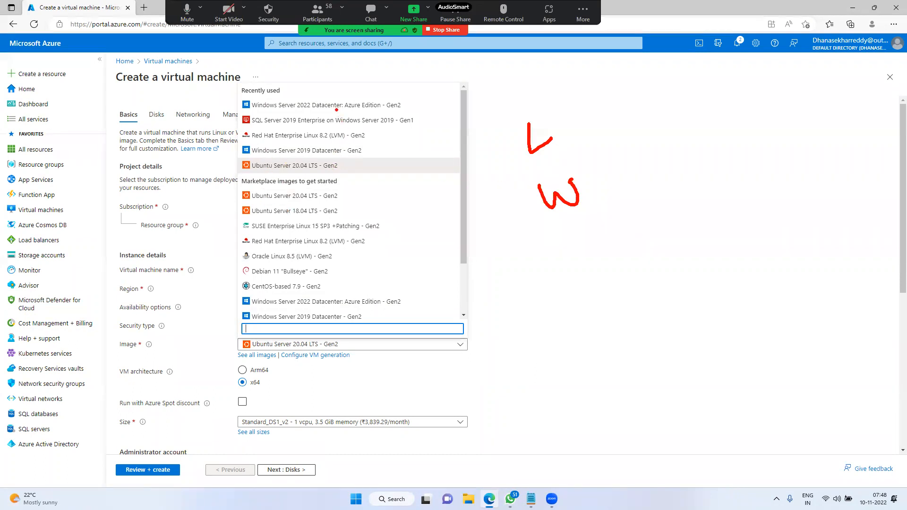
pyautogui.moveTo(306, 102); pyautogui.dragTo(340, 91)
pyautogui.moveTo(290, 155); pyautogui.dragTo(341, 154)
pyautogui.click(530, 176)
# Choose the Windows Server 2022 Datacenter: Azure Edition - Gen2 image
pyautogui.scroll(-6, 435, 209)
pyautogui.scroll(6, 436, 255)
pyautogui.scroll(-3, 441, 270)
pyautogui.click(435, 235)
pyautogui.scroll(-3, 375, 403)
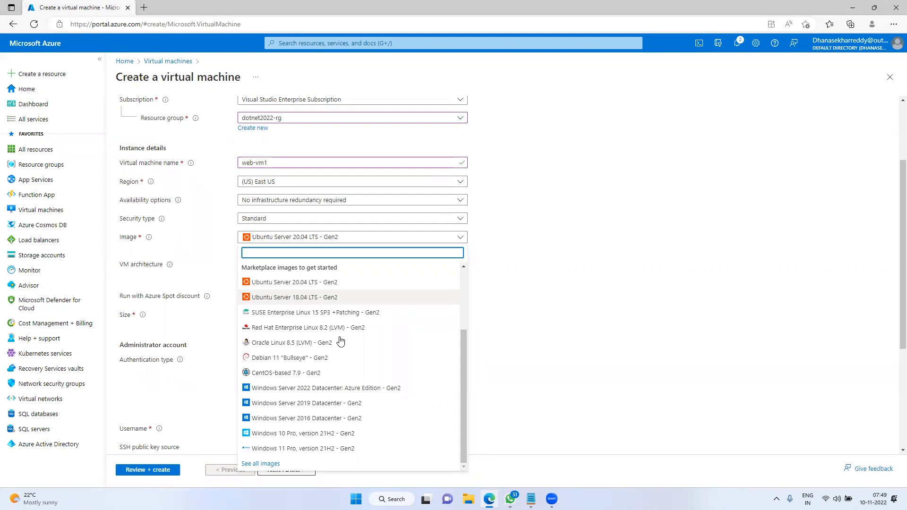
pyautogui.click(336, 388)
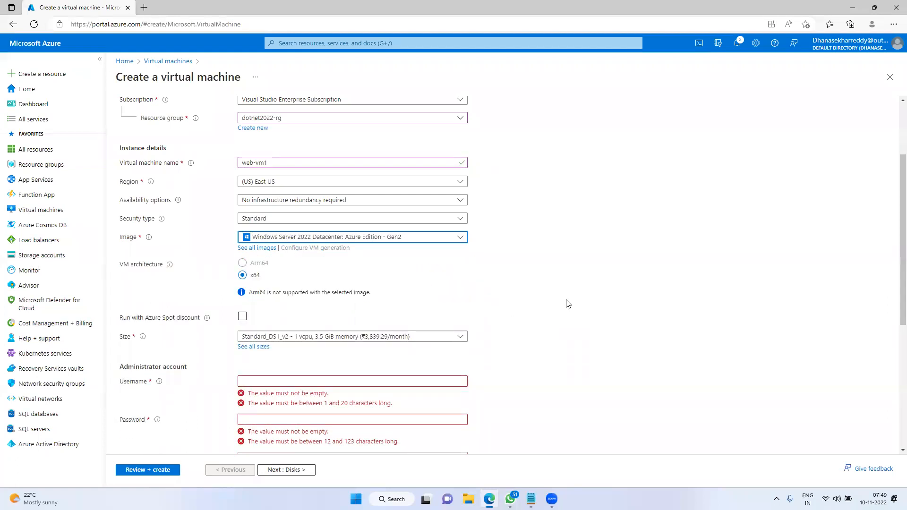
# Box the Standard_DS1_v2 Size field and draw an arrow from it to the Arm64 note
pyautogui.moveTo(109, 320)
pyautogui.mouseDown()
pyautogui.moveTo(153, 340)
pyautogui.moveTo(544, 353)
pyautogui.mouseUp()
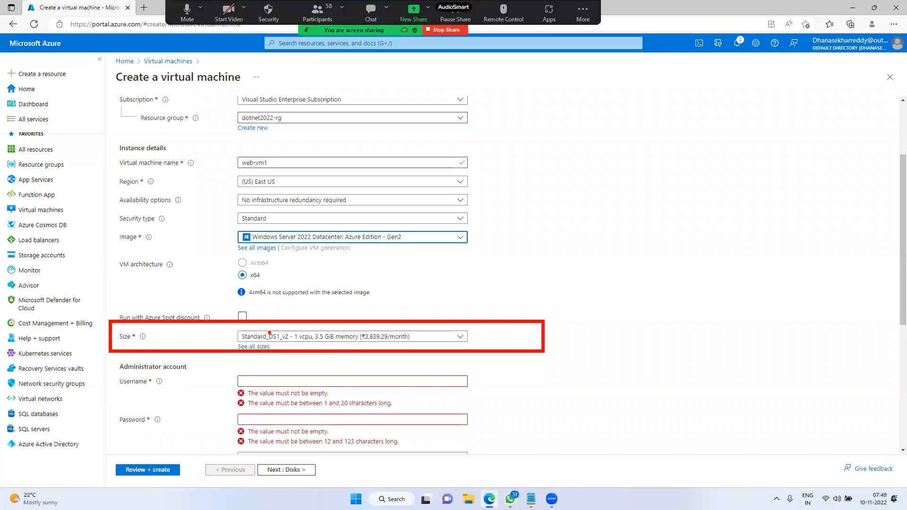
pyautogui.moveTo(296, 330)
pyautogui.mouseDown()
pyautogui.moveTo(293, 298)
pyautogui.moveTo(337, 308)
pyautogui.moveTo(347, 349)
pyautogui.moveTo(406, 316)
pyautogui.moveTo(366, 316)
pyautogui.mouseUp()
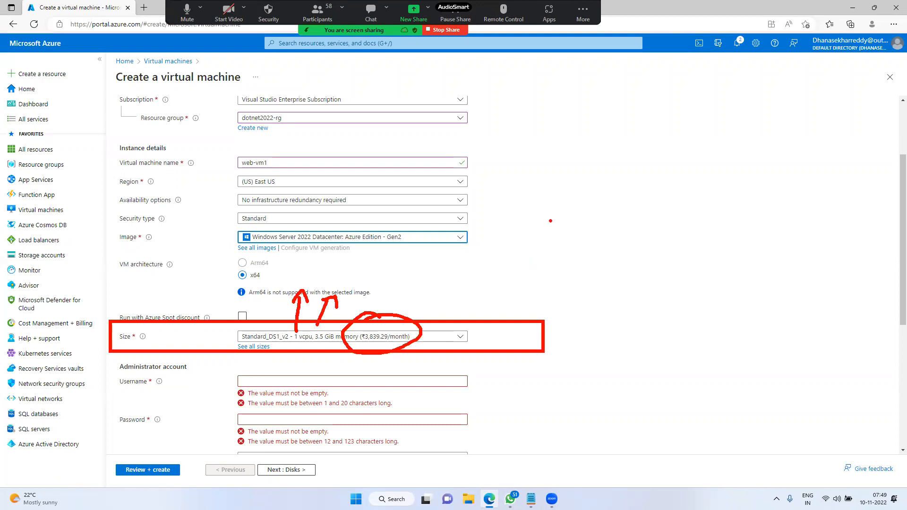
# Clear the annotations and launch Calculator by running calc
pyautogui.press('Escape')
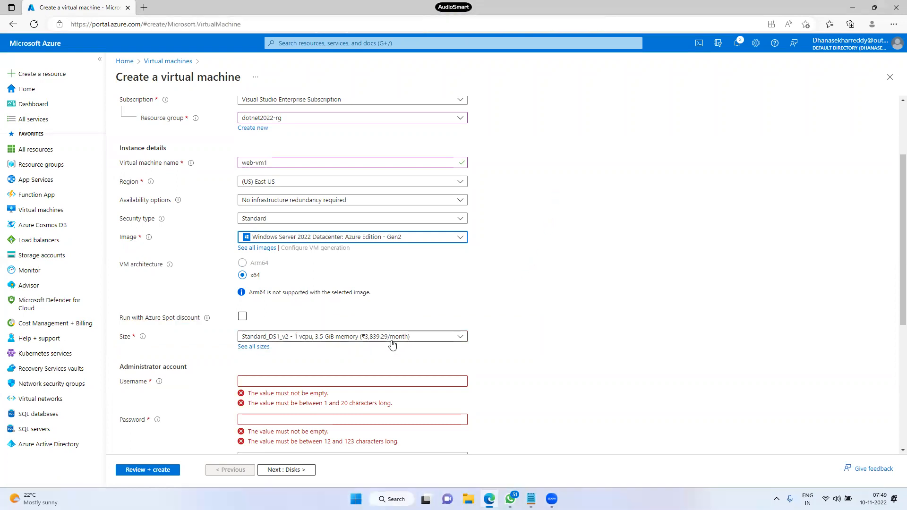
pyautogui.rightClick(356, 499)
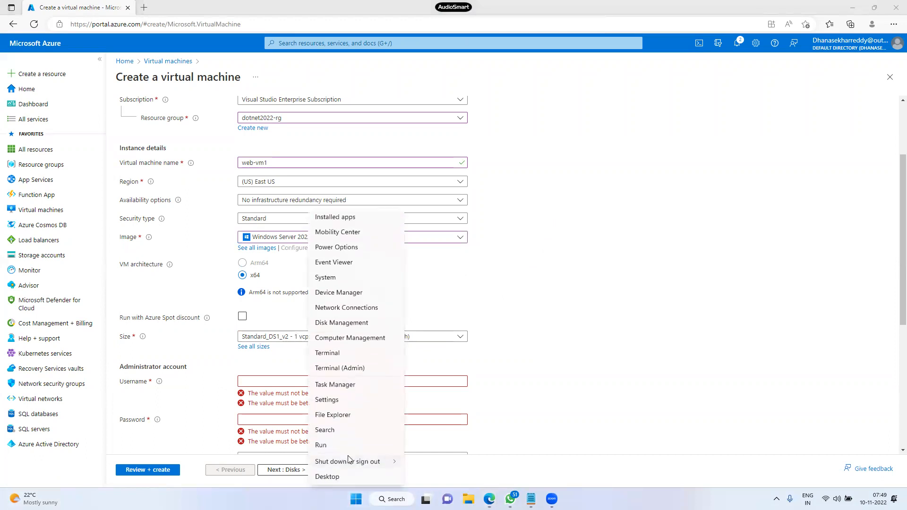
pyautogui.click(346, 446)
pyautogui.write('calc')
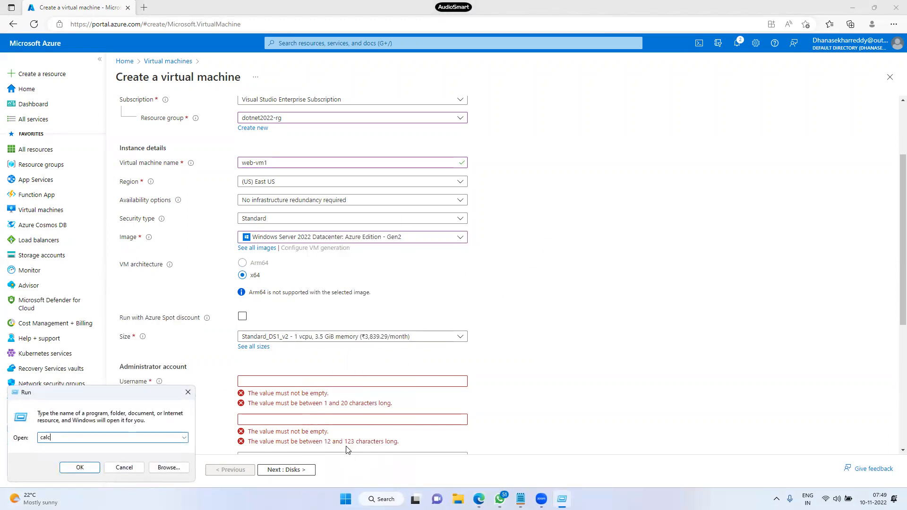
pyautogui.press('Return')
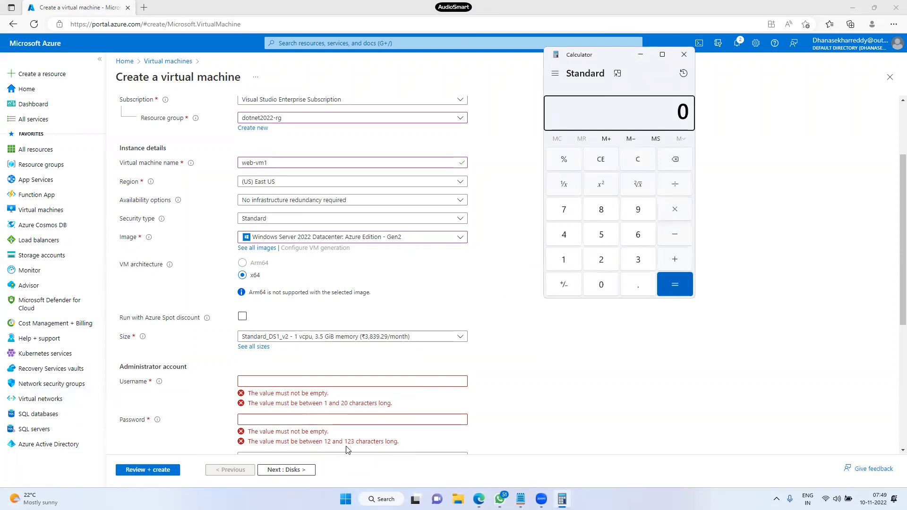
# Compute 3839 ÷ 30 = 127.97 per day, then ÷ 24 ≈ 5.33 per hour
pyautogui.press('3')
pyautogui.write('839')
pyautogui.press('/')
pyautogui.write('30')
pyautogui.press('Return')
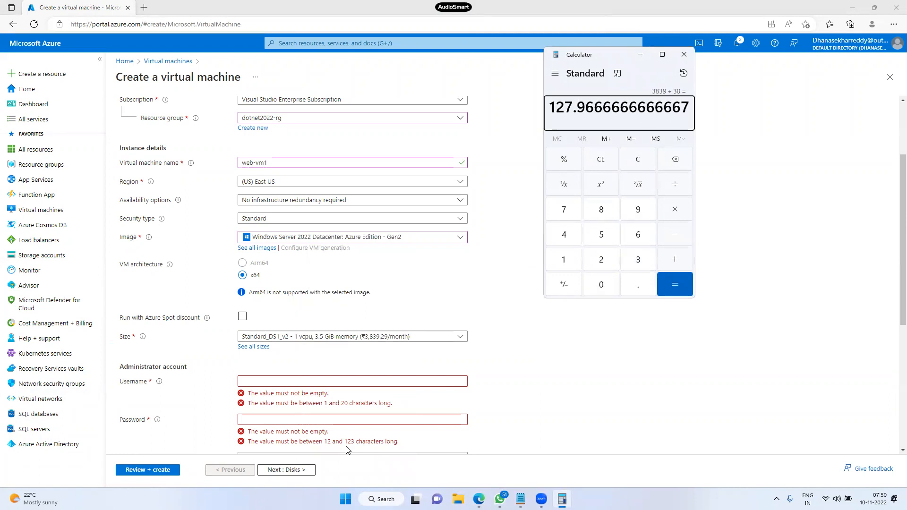
pyautogui.press('/')
pyautogui.write('24')
pyautogui.press('Return')
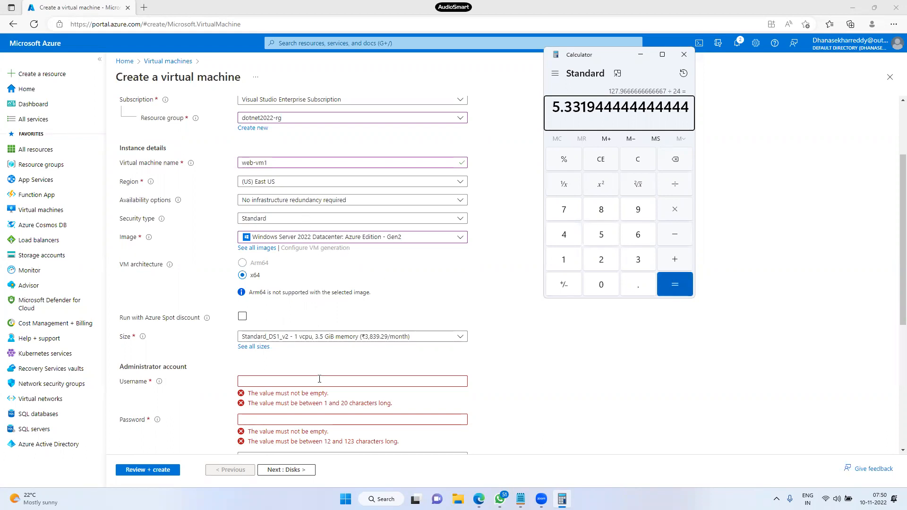
pyautogui.click(584, 339)
# Open the full VM size list and search for sizes matching 'M'
pyautogui.click(259, 354)
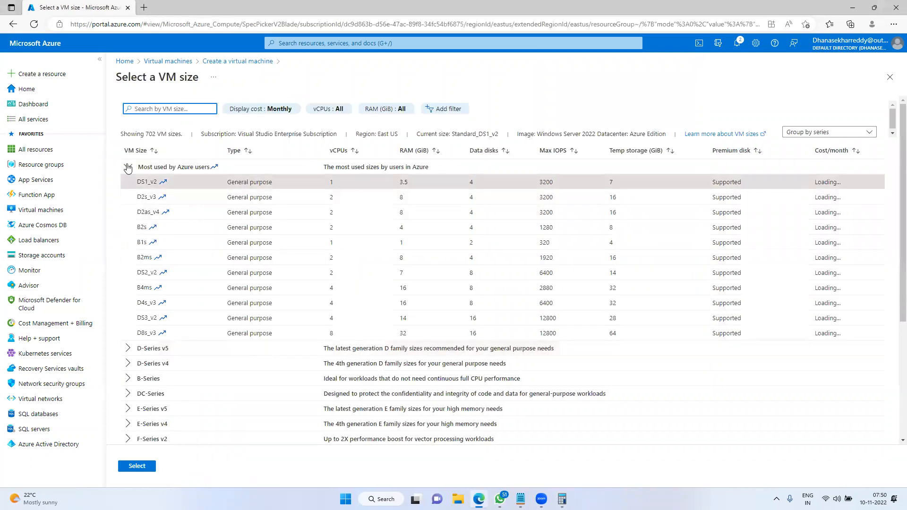
pyautogui.click(127, 167)
pyautogui.click(172, 110)
pyautogui.write('M')
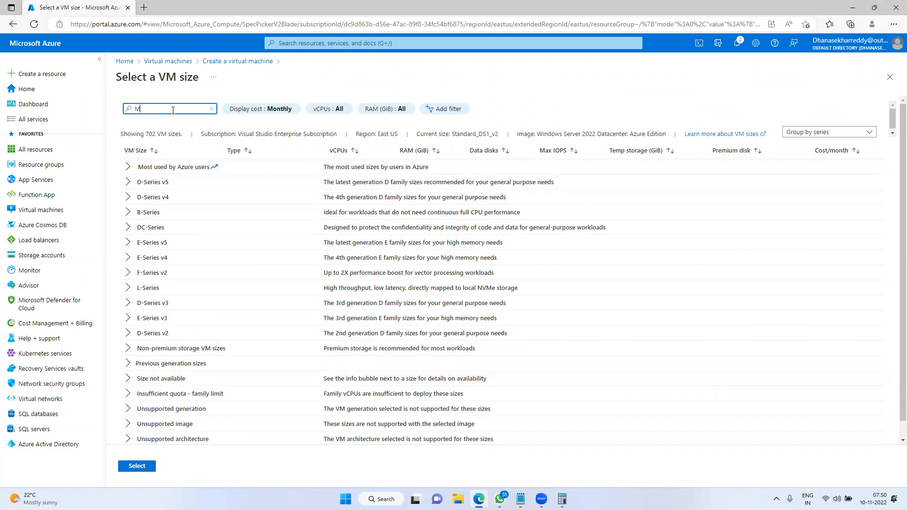
pyautogui.click(127, 168)
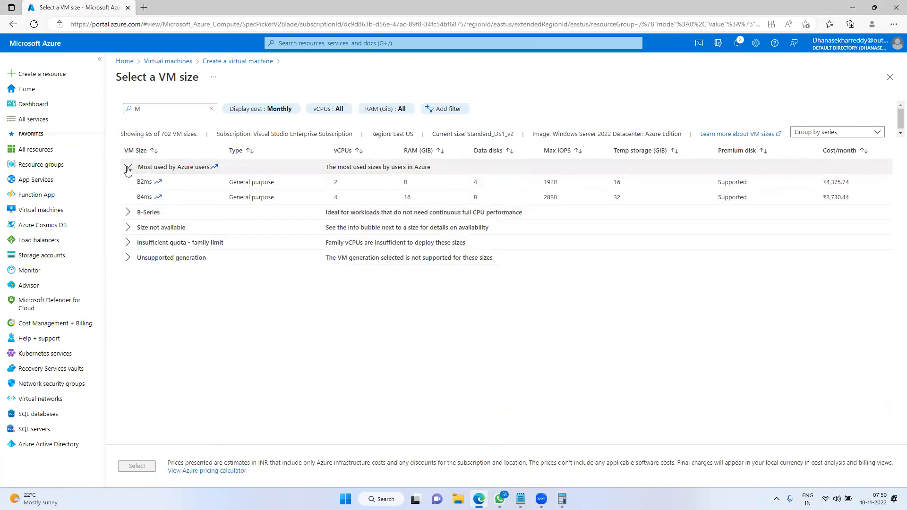
pyautogui.click(127, 168)
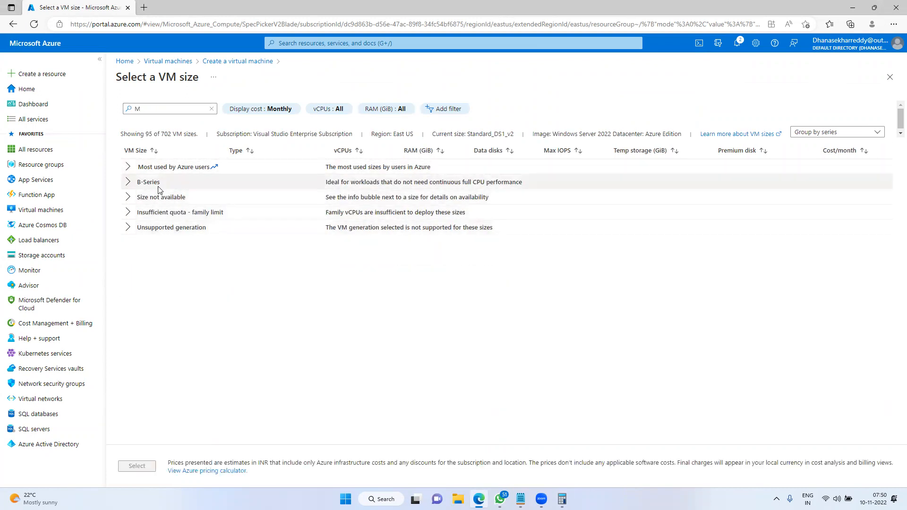
# Expand and collapse the size groups to reveal B-Series sizes with their monthly costs
pyautogui.click(128, 213)
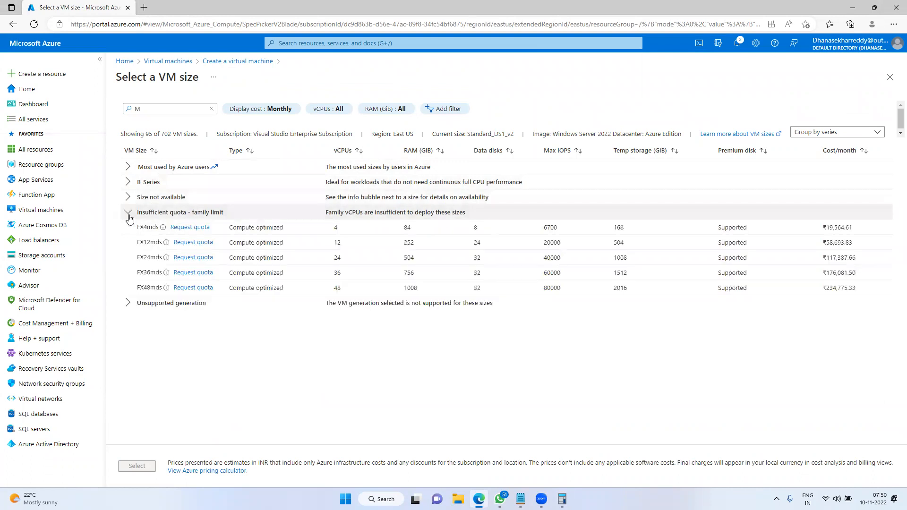
pyautogui.click(128, 213)
pyautogui.click(127, 228)
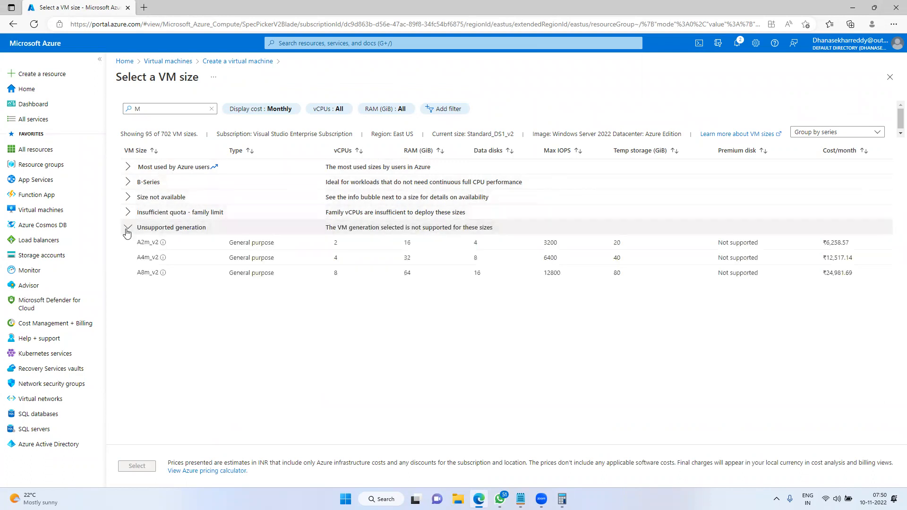
pyautogui.click(127, 229)
pyautogui.click(128, 167)
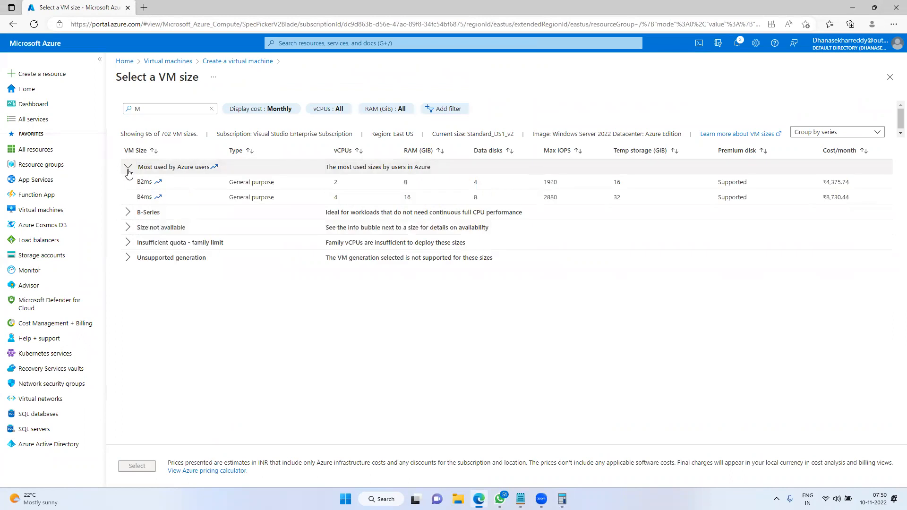
pyautogui.click(127, 212)
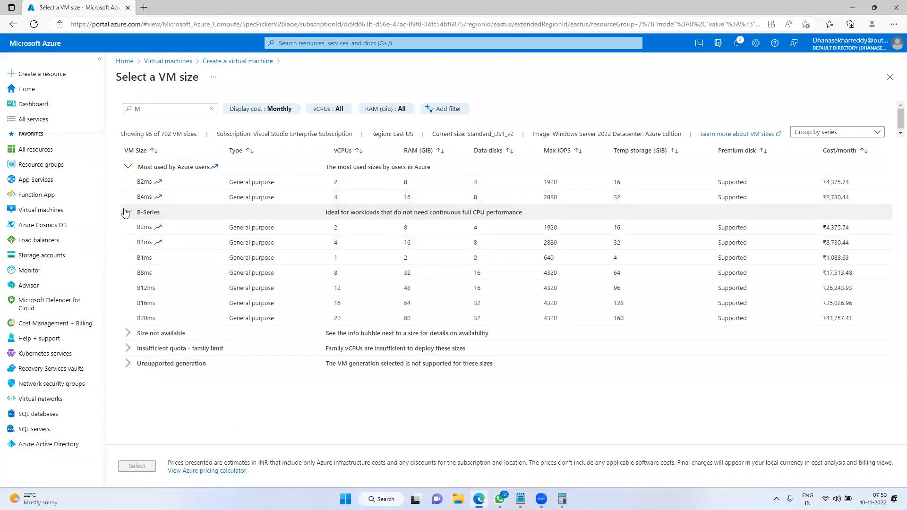
pyautogui.click(129, 333)
pyautogui.scroll(-15, 141, 345)
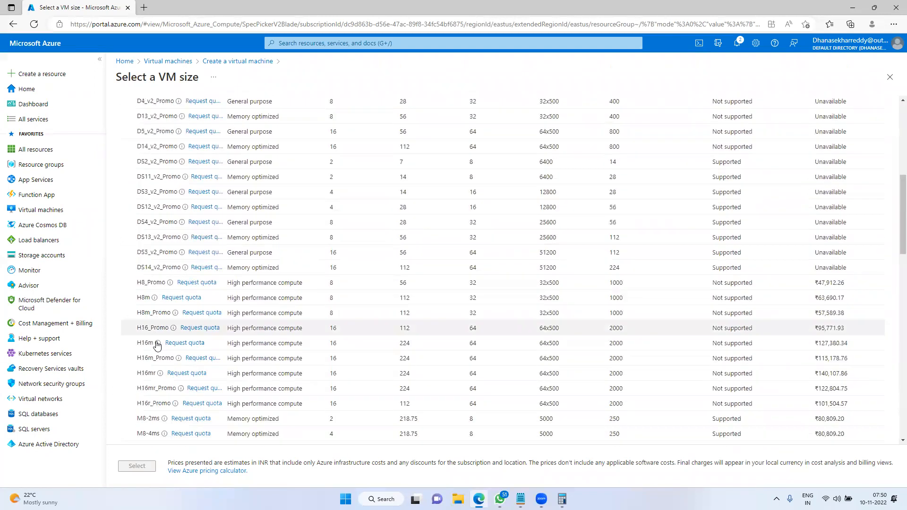
pyautogui.scroll(-2, 156, 341)
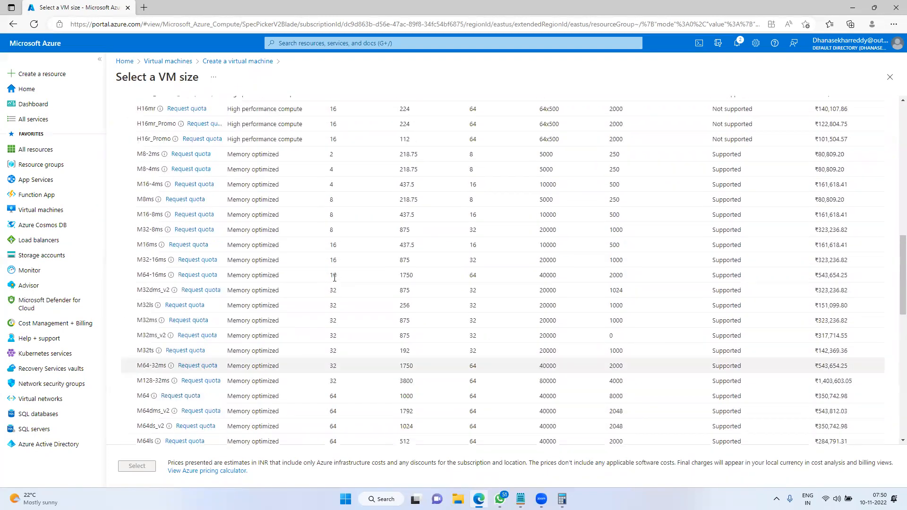
pyautogui.scroll(-1, 142, 258)
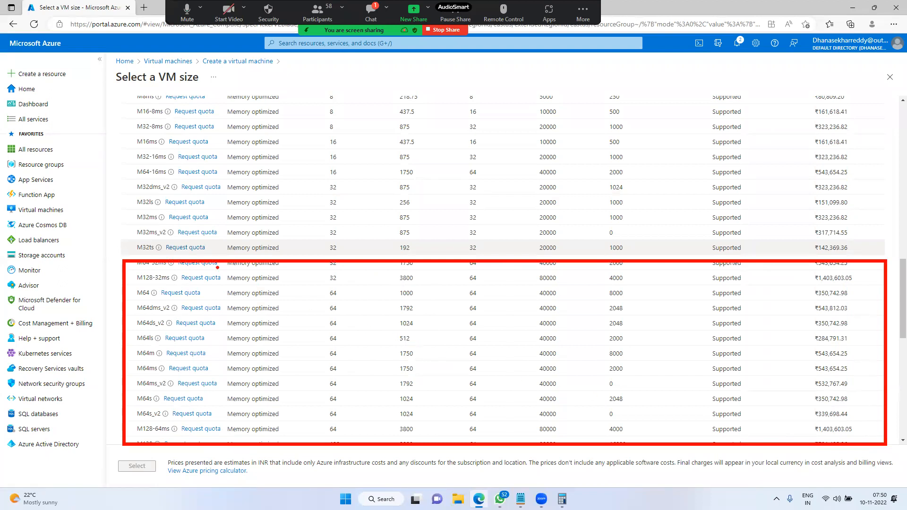
pyautogui.scroll(-3, 216, 342)
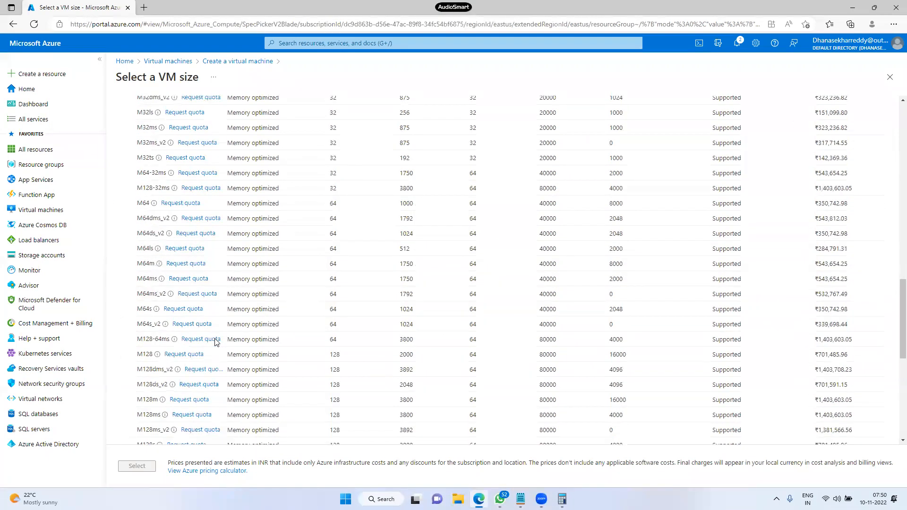
pyautogui.scroll(-3, 174, 305)
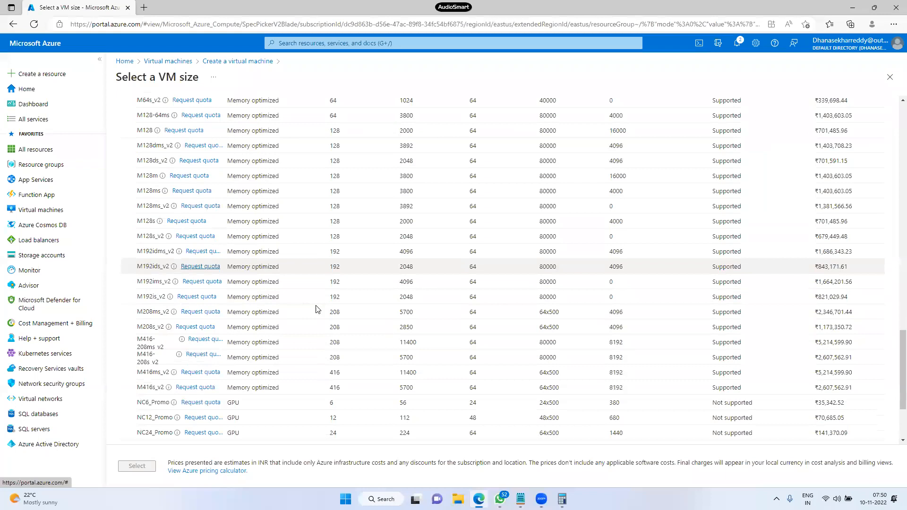
pyautogui.scroll(-2, 359, 338)
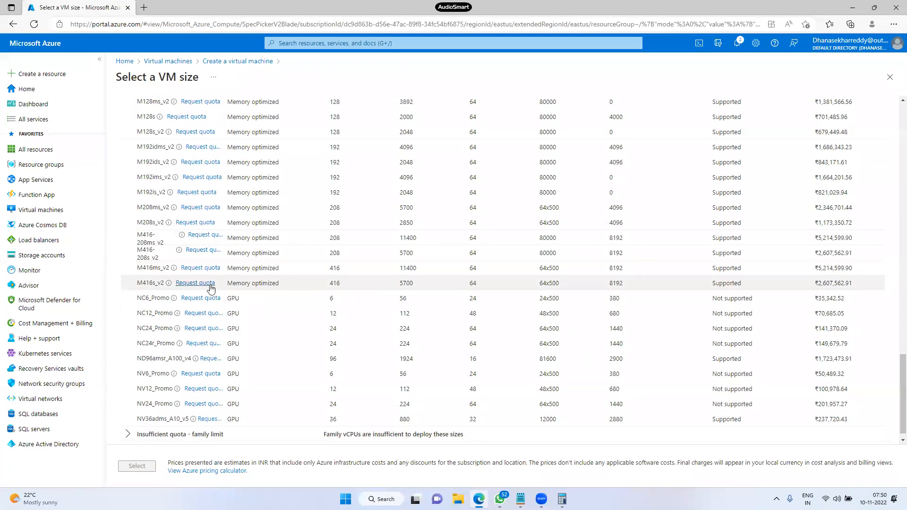
pyautogui.click(339, 283)
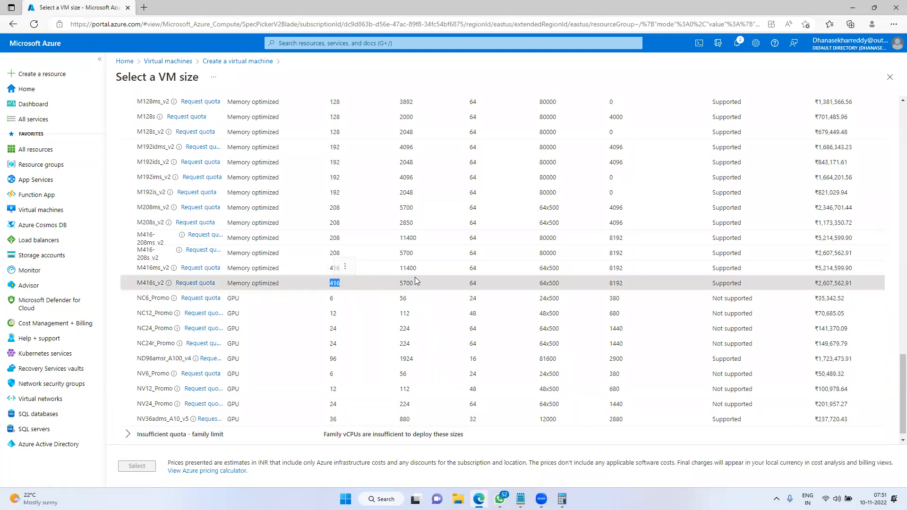
pyautogui.doubleClick(401, 283)
pyautogui.click(418, 267)
pyautogui.click(449, 268)
pyautogui.moveTo(416, 268); pyautogui.dragTo(409, 268)
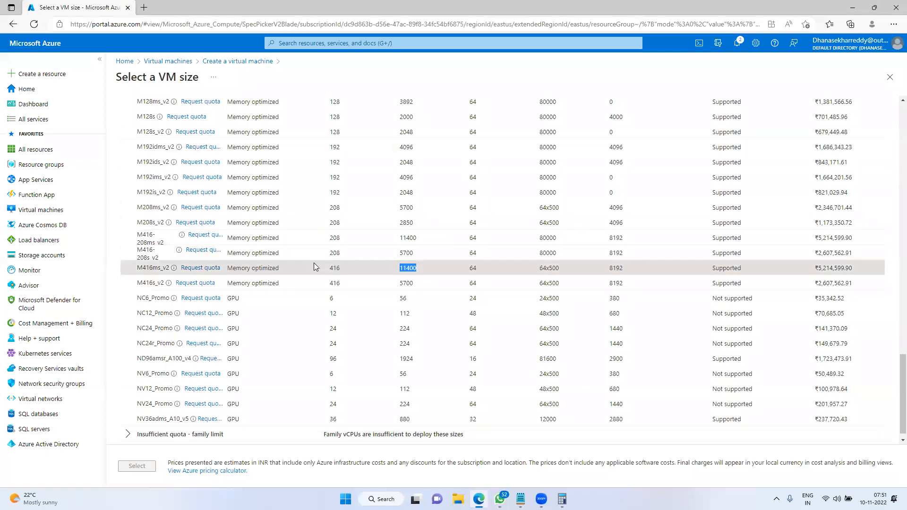
pyautogui.scroll(1, 315, 267)
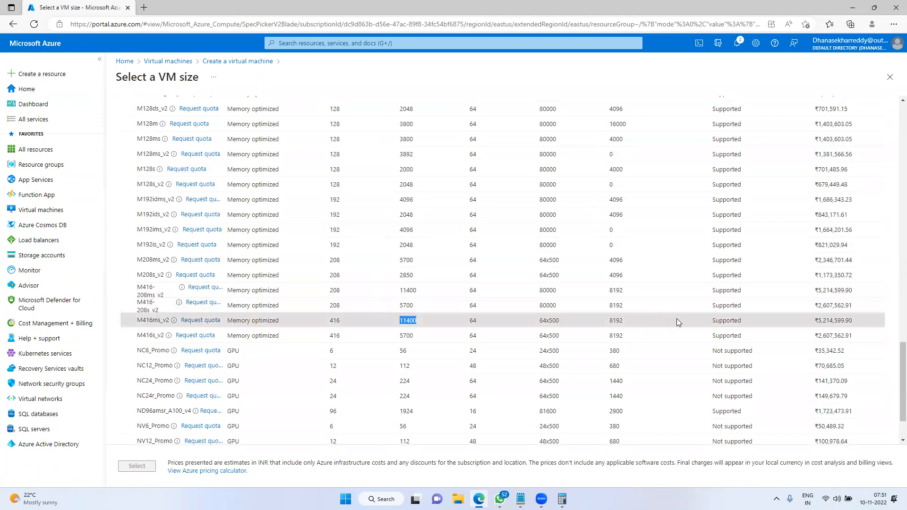
pyautogui.moveTo(817, 320); pyautogui.dragTo(834, 321)
pyautogui.click(829, 321)
pyautogui.moveTo(830, 321); pyautogui.dragTo(811, 321)
pyautogui.click(856, 320)
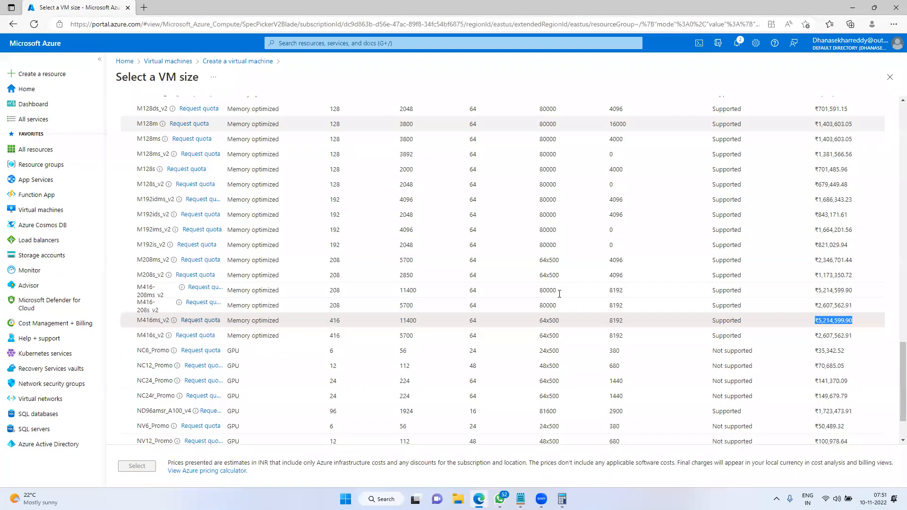
pyautogui.scroll(1, 625, 323)
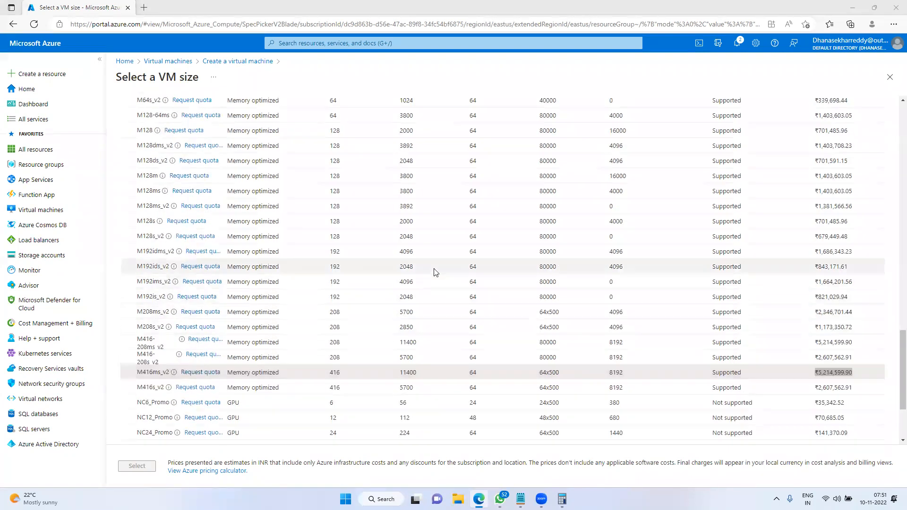
pyautogui.scroll(10, 436, 273)
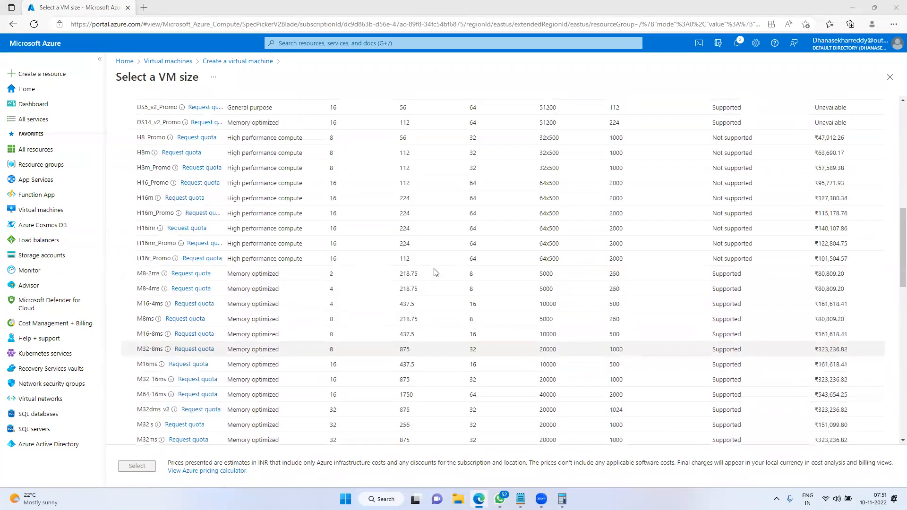
pyautogui.scroll(10, 435, 273)
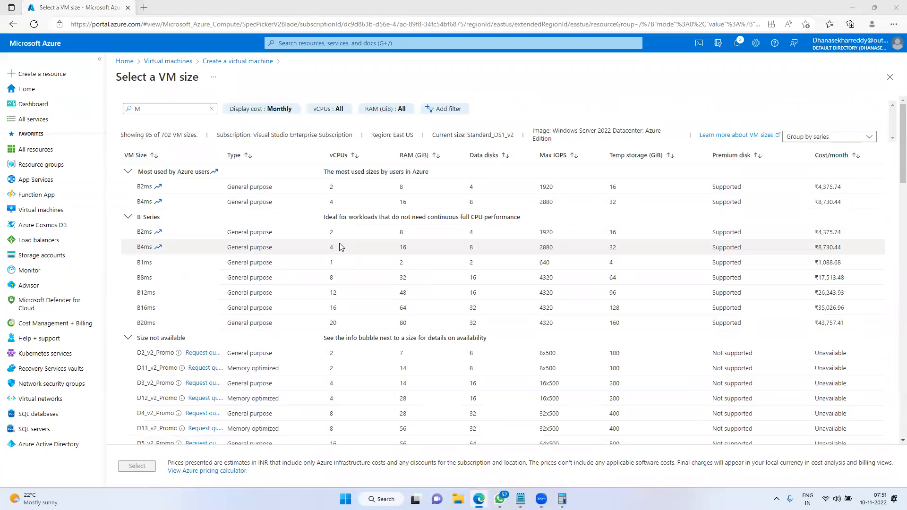
# Reopen the full size list and compare the D4s_v3 and D8s_v3 monthly costs
pyautogui.click(889, 77)
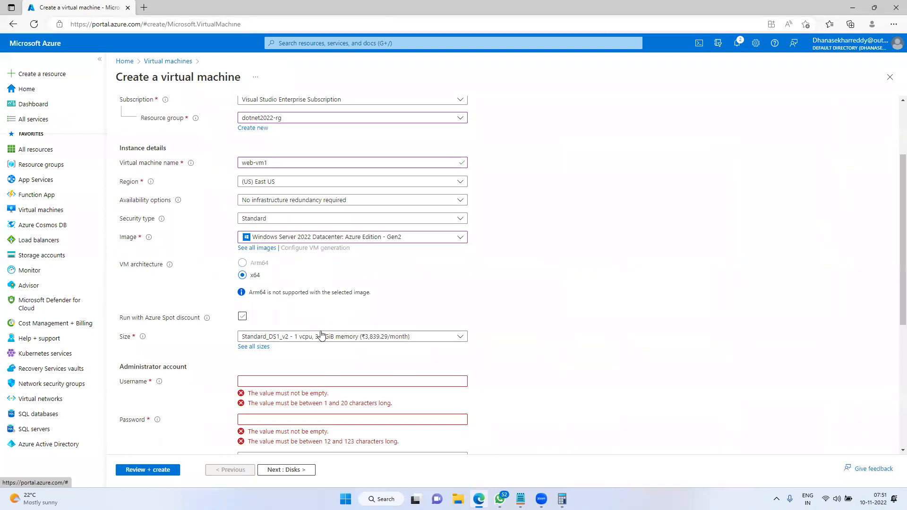
pyautogui.click(254, 346)
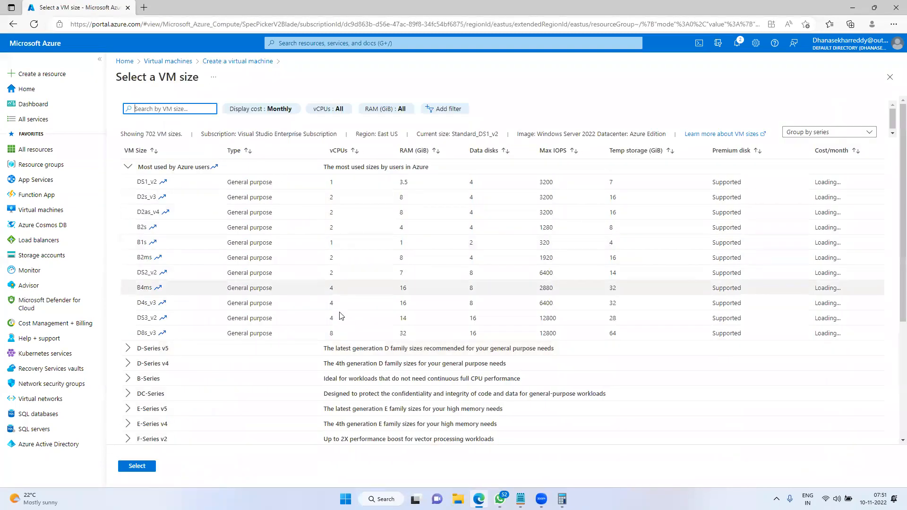
pyautogui.click(341, 302)
pyautogui.moveTo(812, 303); pyautogui.dragTo(850, 301)
pyautogui.click(390, 334)
pyautogui.moveTo(822, 333); pyautogui.dragTo(848, 334)
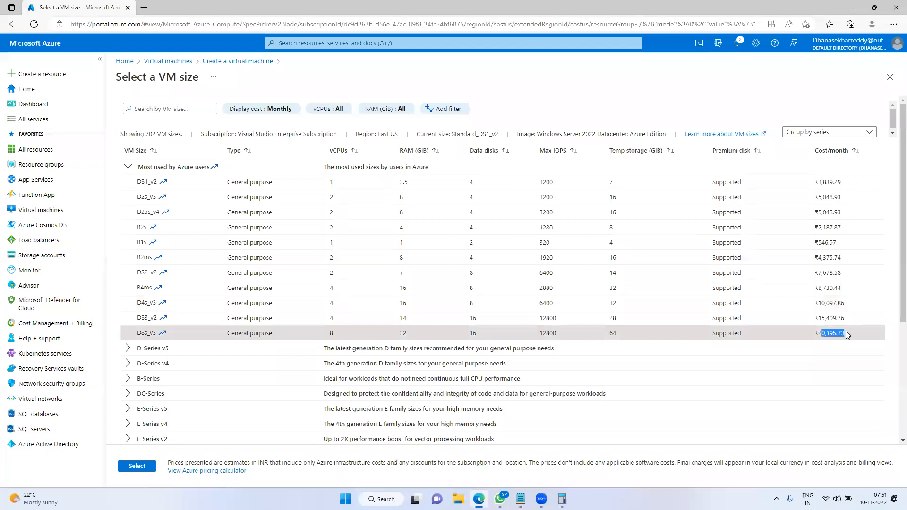
pyautogui.click(808, 345)
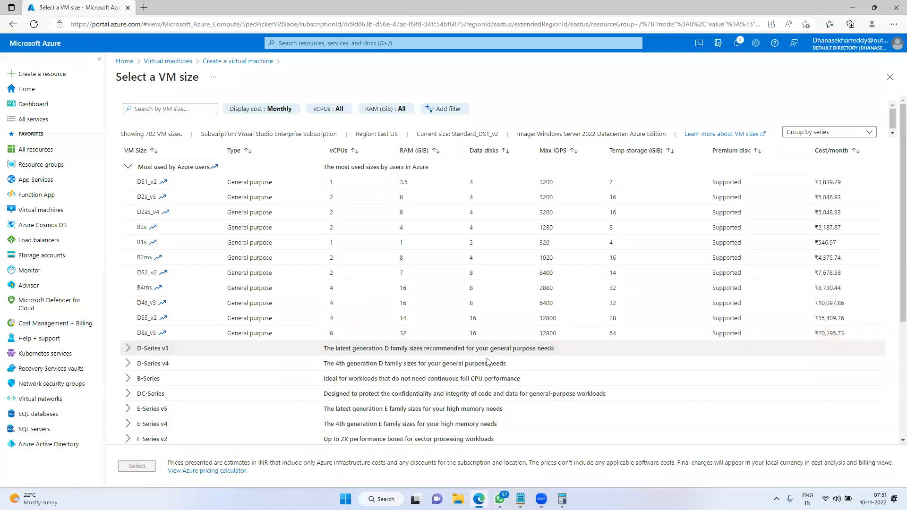
pyautogui.click(368, 336)
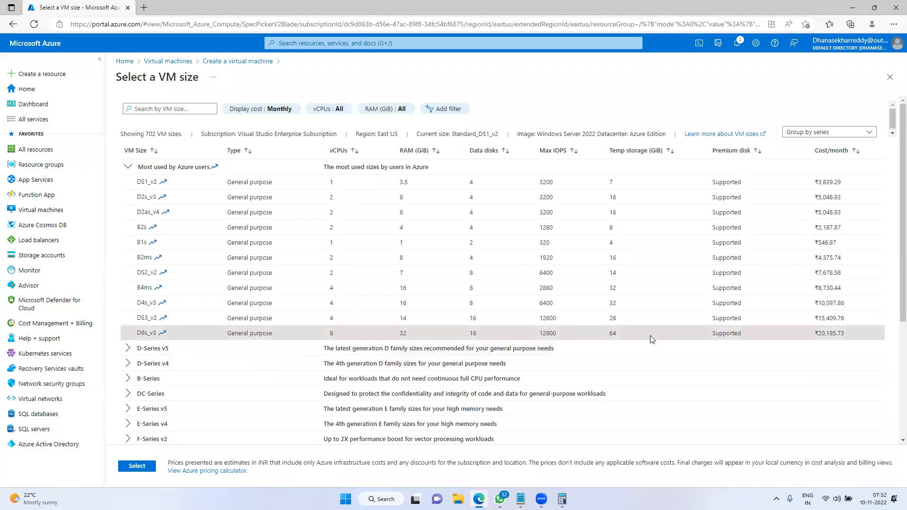
# Choose DS1_v2, highlighting its ₹3,839.29/month cost, and confirm it as the size
pyautogui.click(377, 184)
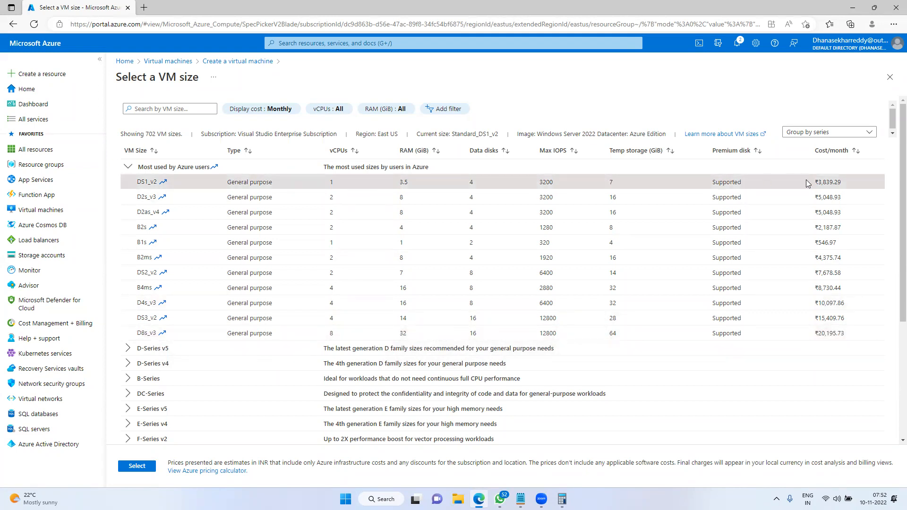
pyautogui.moveTo(840, 181); pyautogui.dragTo(843, 182)
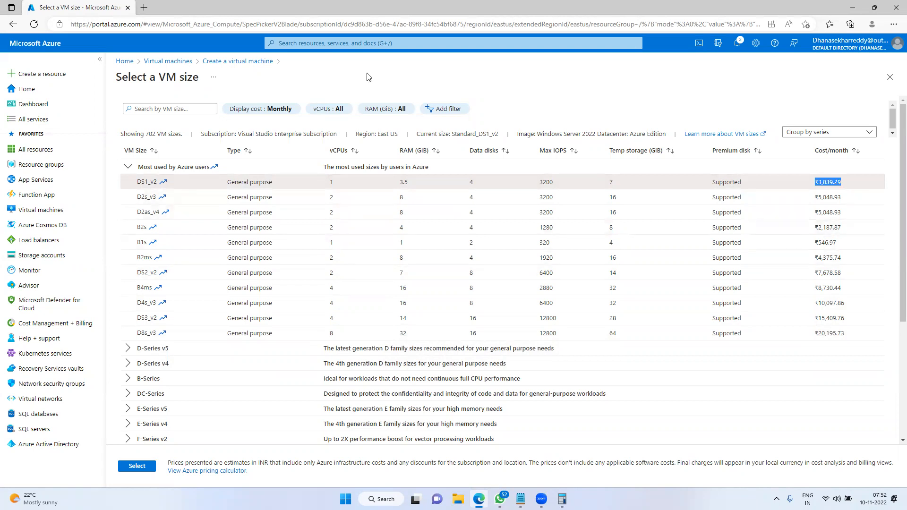
pyautogui.hotkey('alt', 'Tab')
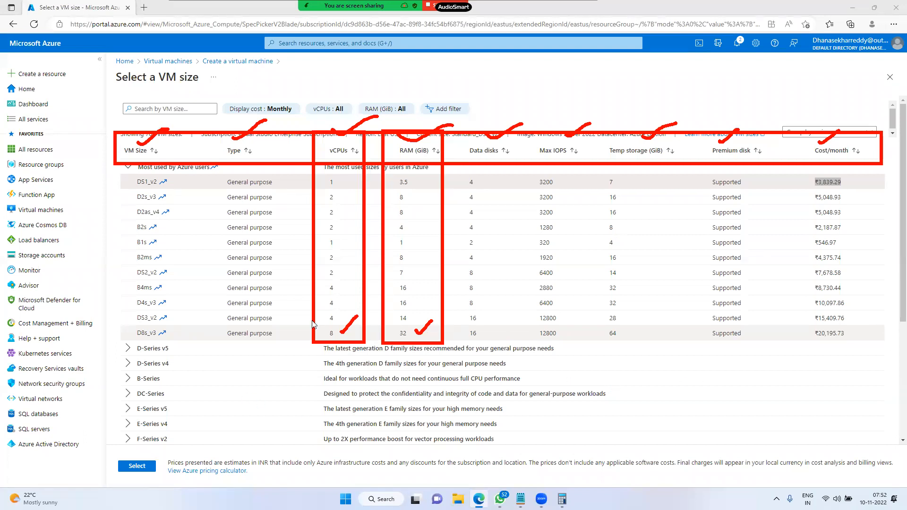
pyautogui.press('Escape')
pyautogui.click(137, 466)
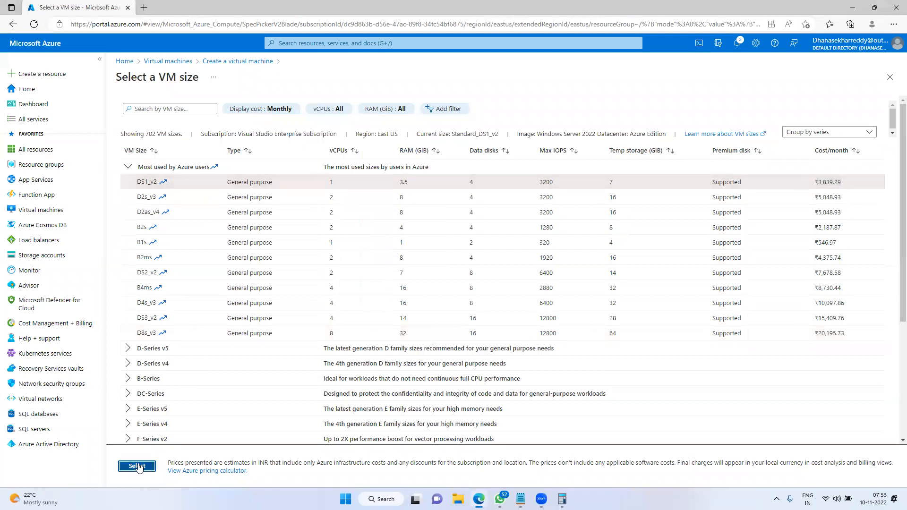
# Annotate the form by outlining the empty upper-right area with a smaller box inside
pyautogui.scroll(-1, 431, 312)
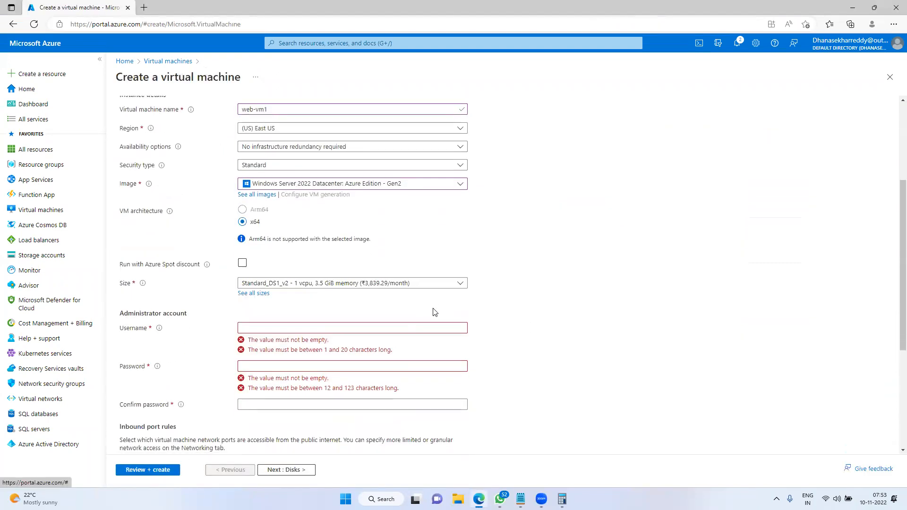
pyautogui.hotkey('ctrl', '2')
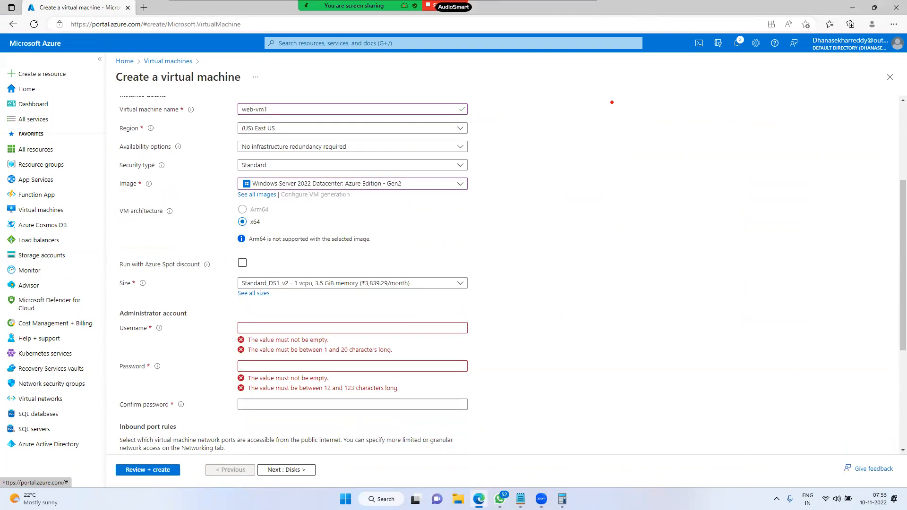
pyautogui.moveTo(603, 59)
pyautogui.mouseDown()
pyautogui.moveTo(853, 181)
pyautogui.moveTo(877, 209)
pyautogui.mouseUp()
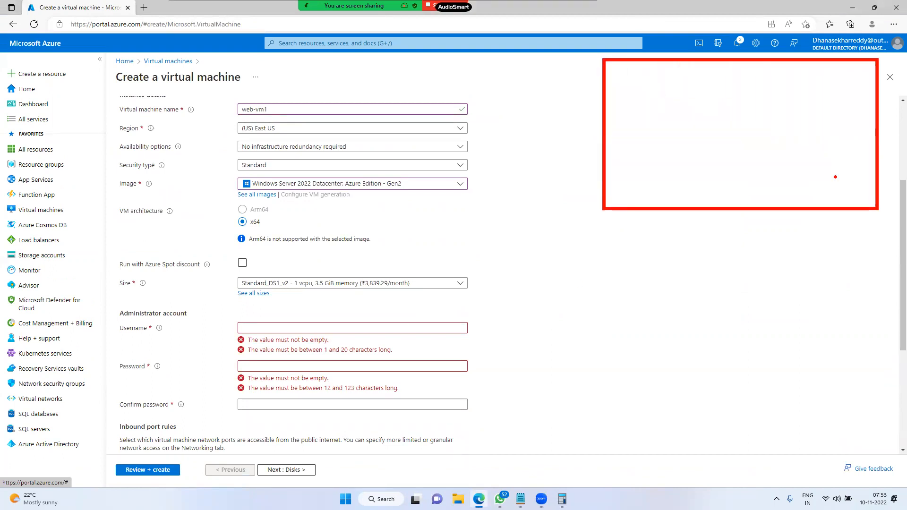
pyautogui.moveTo(712, 84); pyautogui.dragTo(761, 128)
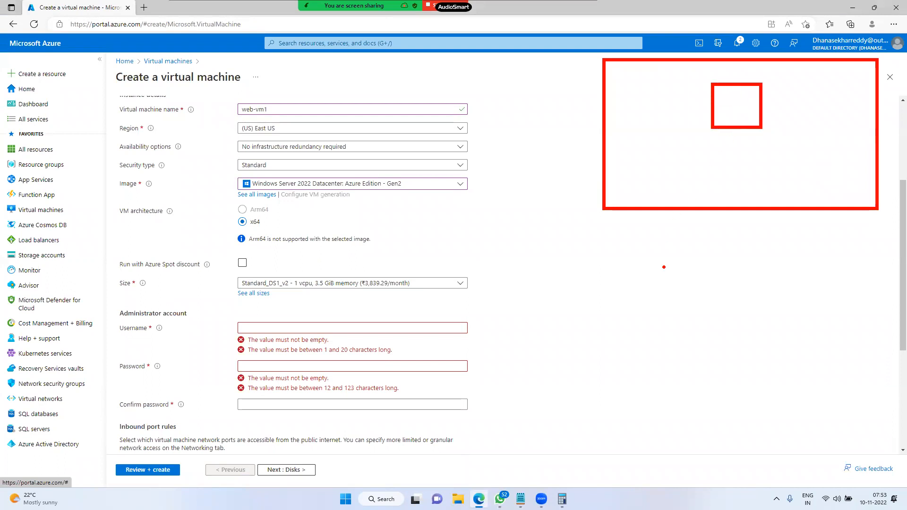
pyautogui.press('Escape')
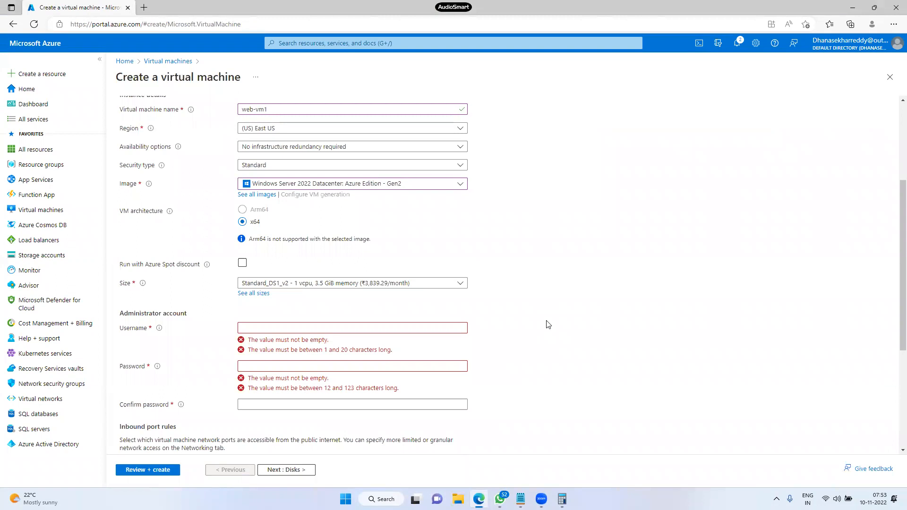
pyautogui.hotkey('ctrl', '2')
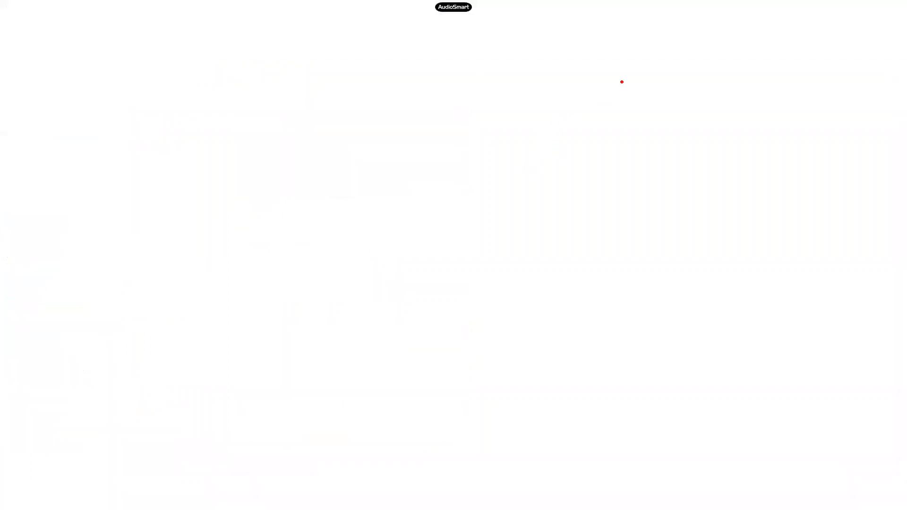
# Draw a large red rectangle at upper right with a smaller monitor box inside it
pyautogui.moveTo(638, 34); pyautogui.dragTo(860, 191)
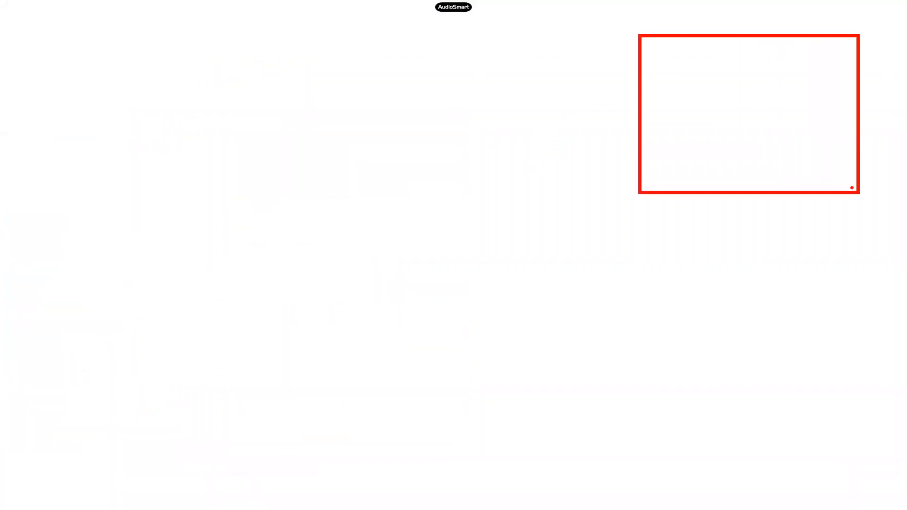
pyautogui.moveTo(704, 68)
pyautogui.mouseDown()
pyautogui.moveTo(780, 133)
pyautogui.moveTo(733, 132)
pyautogui.mouseUp()
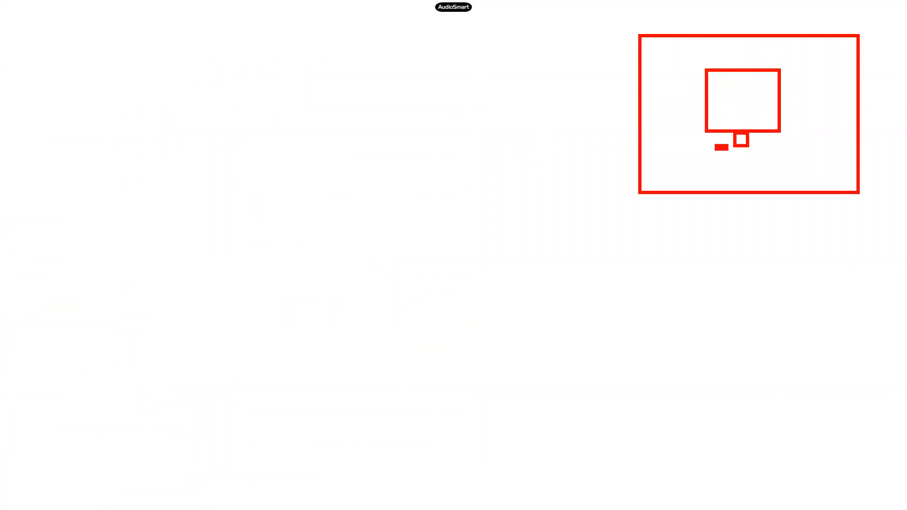
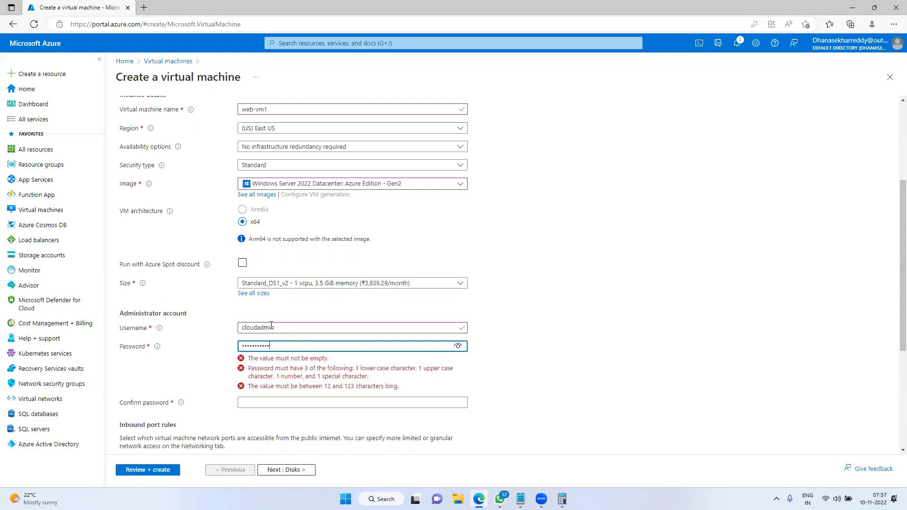
# Retype the Confirm password so it matches the administrator password
pyautogui.press('Tab')
pyautogui.write('••••')
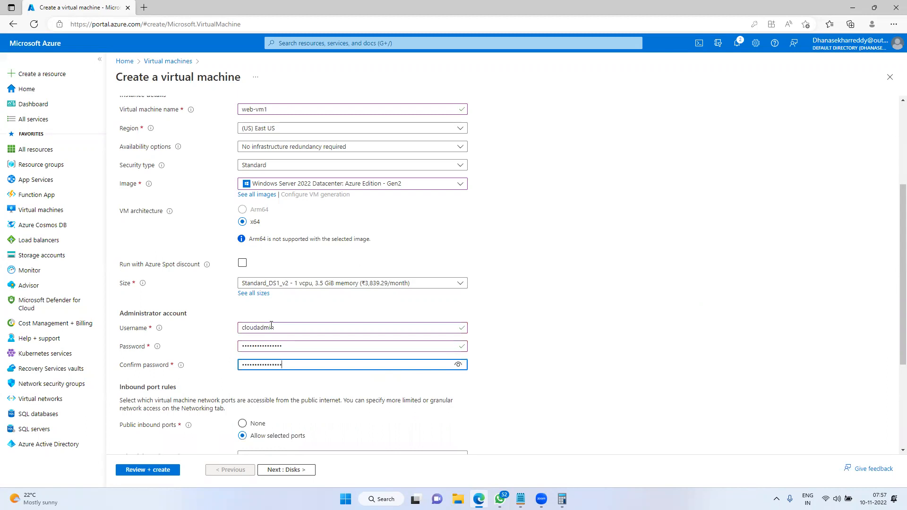
pyautogui.moveTo(310, 363); pyautogui.dragTo(215, 360)
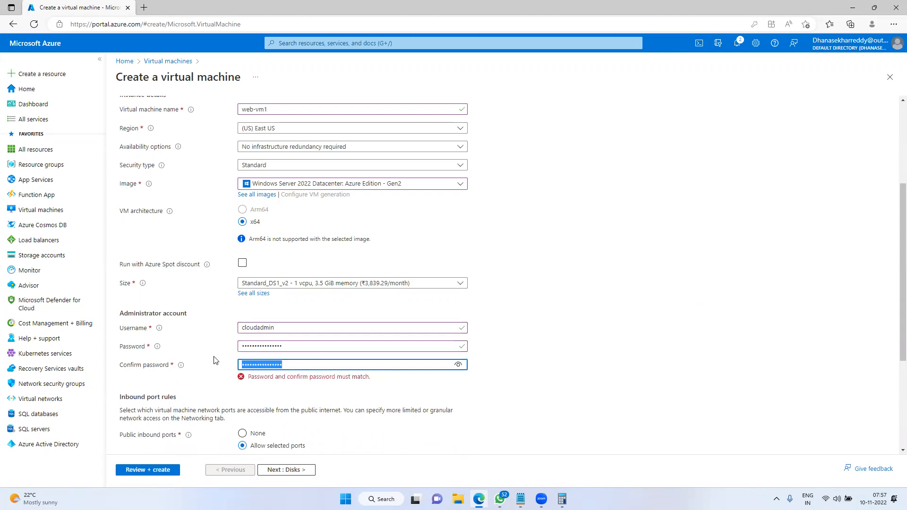
pyautogui.write('••••••')
pyautogui.click(548, 360)
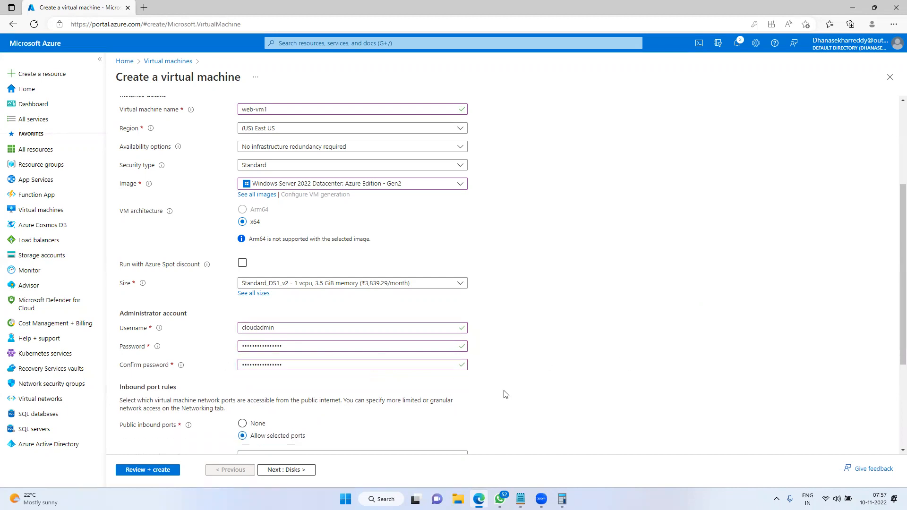
# Outline the inbound port settings and allow HTTP (80) alongside RDP (3389)
pyautogui.scroll(-1, 531, 379)
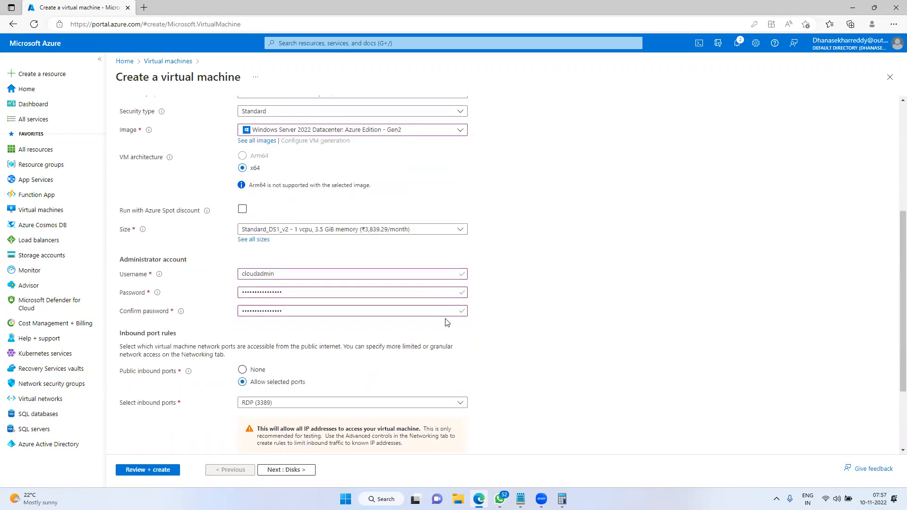
pyautogui.scroll(-1, 382, 350)
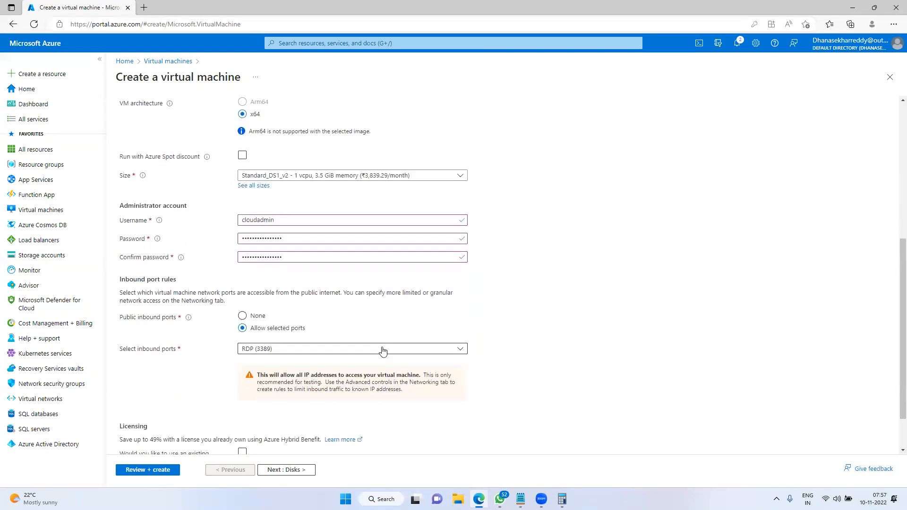
pyautogui.moveTo(109, 308)
pyautogui.mouseDown()
pyautogui.moveTo(196, 378)
pyautogui.moveTo(584, 389)
pyautogui.mouseUp()
pyautogui.moveTo(249, 339); pyautogui.dragTo(345, 323)
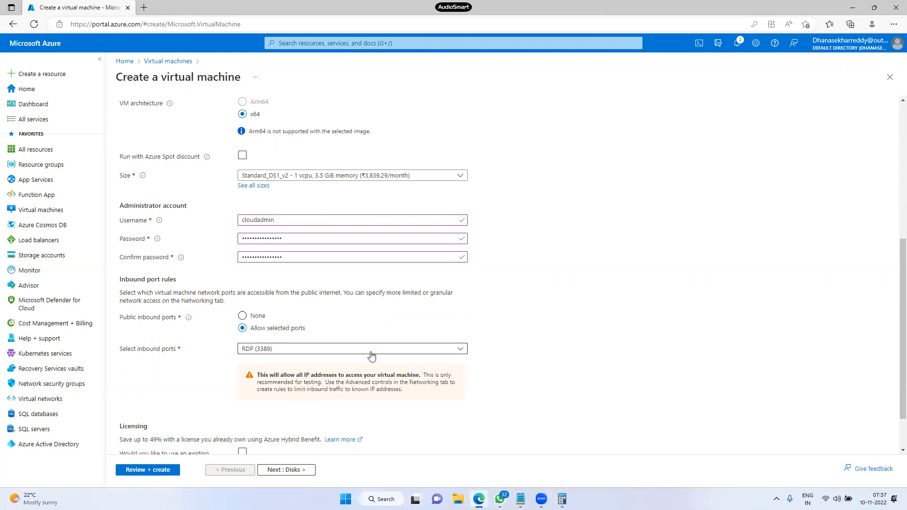
pyautogui.click(371, 356)
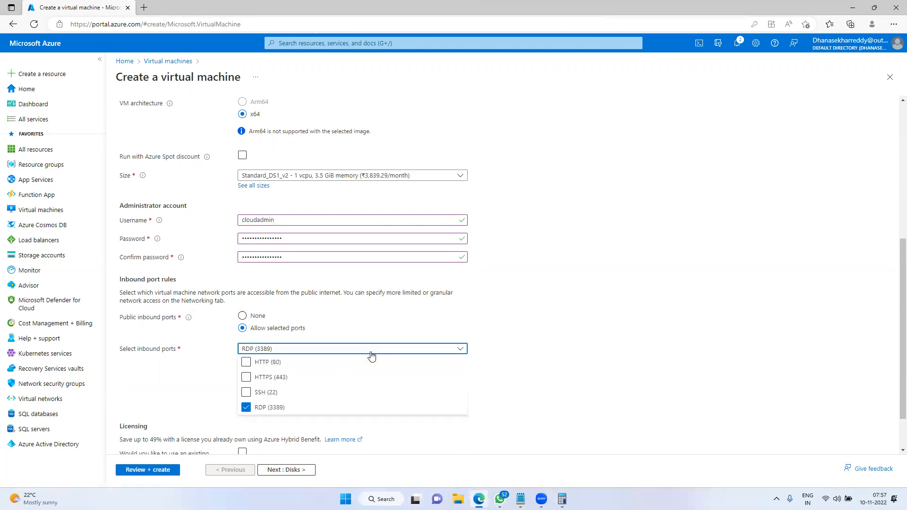
pyautogui.click(246, 362)
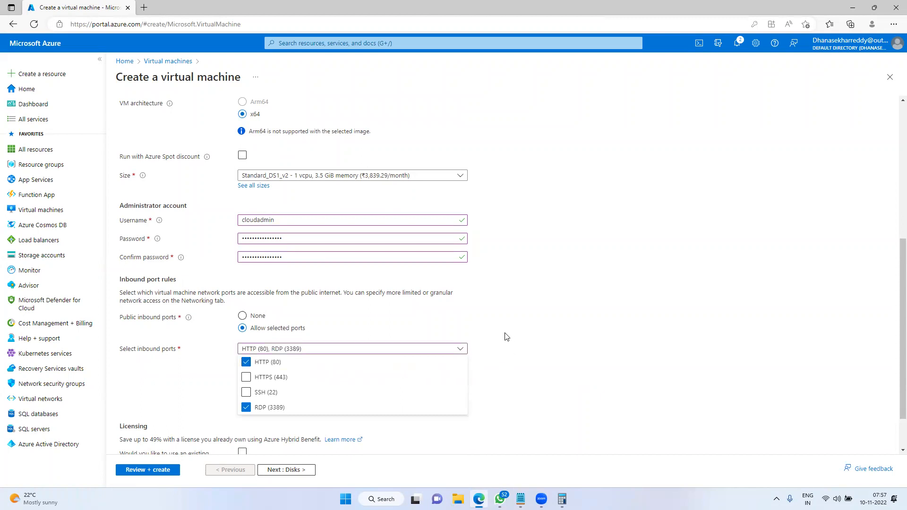
pyautogui.click(561, 314)
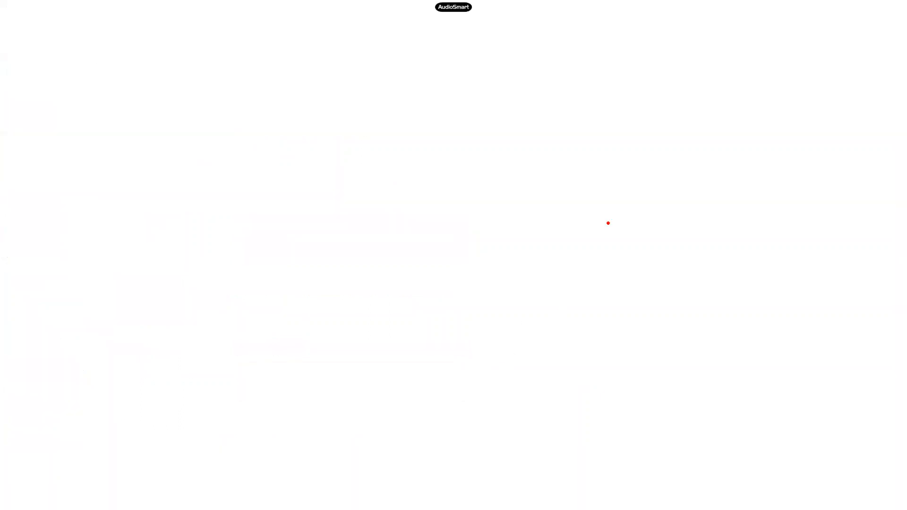
# Sketch a VM box containing a monitor labelled IIS, with an arrow pointing at it
pyautogui.moveTo(590, 88); pyautogui.dragTo(838, 267)
pyautogui.moveTo(653, 126)
pyautogui.mouseDown()
pyautogui.moveTo(737, 188)
pyautogui.moveTo(702, 202)
pyautogui.moveTo(731, 231)
pyautogui.mouseUp()
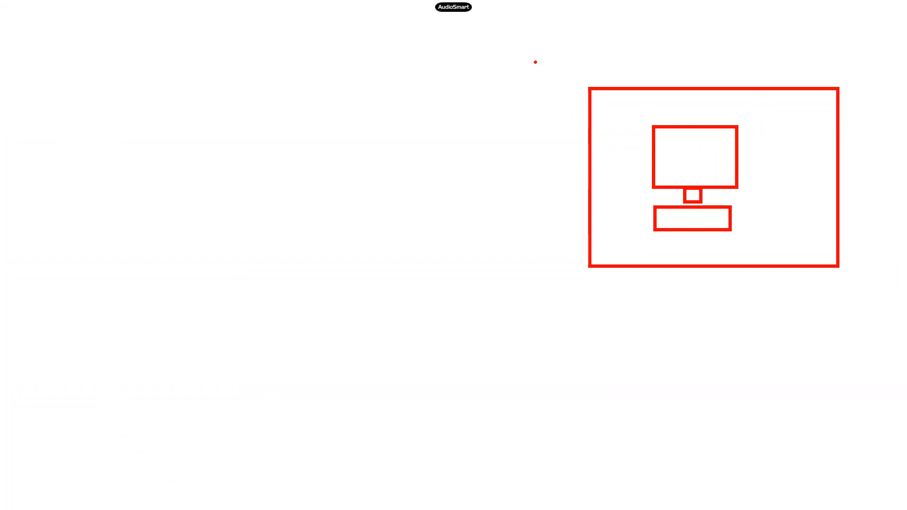
pyautogui.moveTo(673, 160)
pyautogui.mouseDown()
pyautogui.moveTo(680, 173)
pyautogui.moveTo(673, 155)
pyautogui.moveTo(679, 168)
pyautogui.moveTo(697, 155)
pyautogui.mouseUp()
pyautogui.moveTo(703, 144)
pyautogui.mouseDown()
pyautogui.moveTo(706, 160)
pyautogui.moveTo(675, 171)
pyautogui.moveTo(689, 143)
pyautogui.mouseUp()
pyautogui.moveTo(723, 107); pyautogui.dragTo(702, 143)
pyautogui.moveTo(702, 142); pyautogui.dragTo(719, 140)
# Draw a user connected to the server, with an arrow labelled port 80 and http
pyautogui.moveTo(377, 109)
pyautogui.mouseDown()
pyautogui.moveTo(371, 130)
pyautogui.moveTo(381, 112)
pyautogui.mouseUp()
pyautogui.moveTo(381, 133); pyautogui.dragTo(380, 170)
pyautogui.moveTo(386, 141)
pyautogui.mouseDown()
pyautogui.moveTo(410, 160)
pyautogui.moveTo(361, 162)
pyautogui.moveTo(398, 183)
pyautogui.mouseUp()
pyautogui.moveTo(383, 167)
pyautogui.mouseDown()
pyautogui.moveTo(365, 193)
pyautogui.moveTo(455, 162)
pyautogui.moveTo(673, 156)
pyautogui.mouseUp()
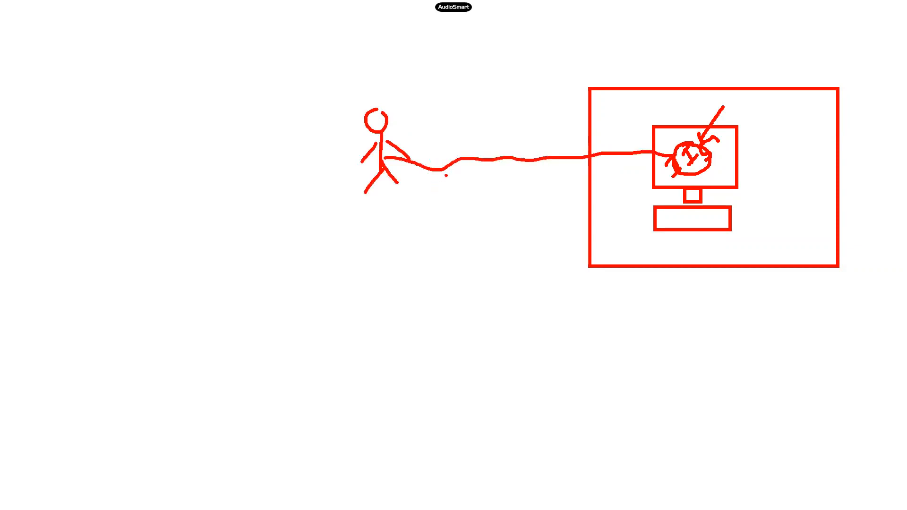
pyautogui.moveTo(453, 163)
pyautogui.mouseDown()
pyautogui.moveTo(454, 219)
pyautogui.moveTo(469, 205)
pyautogui.mouseUp()
pyautogui.moveTo(439, 258)
pyautogui.mouseDown()
pyautogui.moveTo(451, 265)
pyautogui.moveTo(432, 236)
pyautogui.moveTo(440, 256)
pyautogui.mouseUp()
pyautogui.moveTo(452, 243)
pyautogui.mouseDown()
pyautogui.moveTo(469, 291)
pyautogui.moveTo(476, 282)
pyautogui.mouseUp()
pyautogui.moveTo(452, 322); pyautogui.dragTo(482, 347)
pyautogui.moveTo(479, 324)
pyautogui.mouseDown()
pyautogui.moveTo(493, 343)
pyautogui.moveTo(503, 307)
pyautogui.mouseUp()
pyautogui.moveTo(500, 321)
pyautogui.mouseDown()
pyautogui.moveTo(508, 333)
pyautogui.moveTo(510, 305)
pyautogui.mouseUp()
pyautogui.moveTo(512, 302); pyautogui.dragTo(526, 331)
pyautogui.moveTo(518, 302)
pyautogui.mouseDown()
pyautogui.moveTo(529, 297)
pyautogui.moveTo(531, 309)
pyautogui.mouseUp()
pyautogui.moveTo(531, 285)
pyautogui.mouseDown()
pyautogui.moveTo(560, 304)
pyautogui.moveTo(550, 302)
pyautogui.mouseUp()
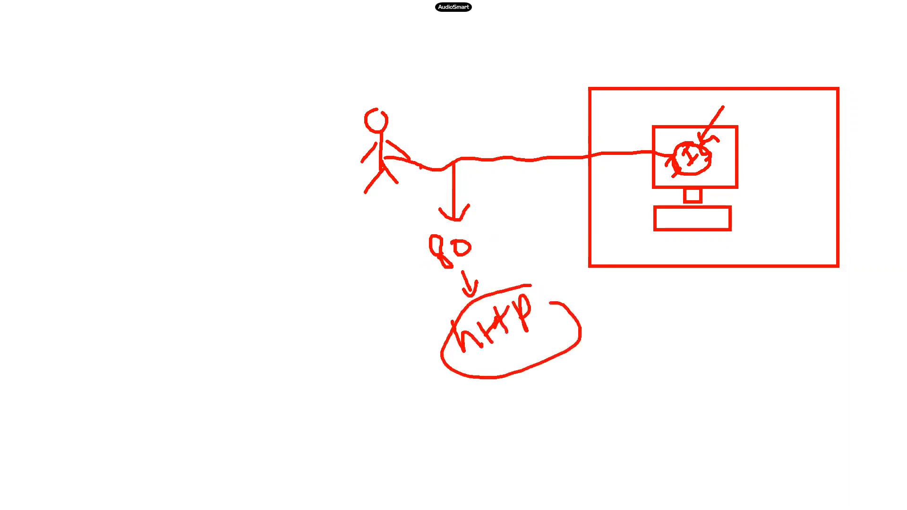
# Add a second arrow from the user labelled 443 and https, then exit the whiteboard
pyautogui.moveTo(409, 162)
pyautogui.mouseDown()
pyautogui.moveTo(335, 294)
pyautogui.moveTo(355, 287)
pyautogui.mouseUp()
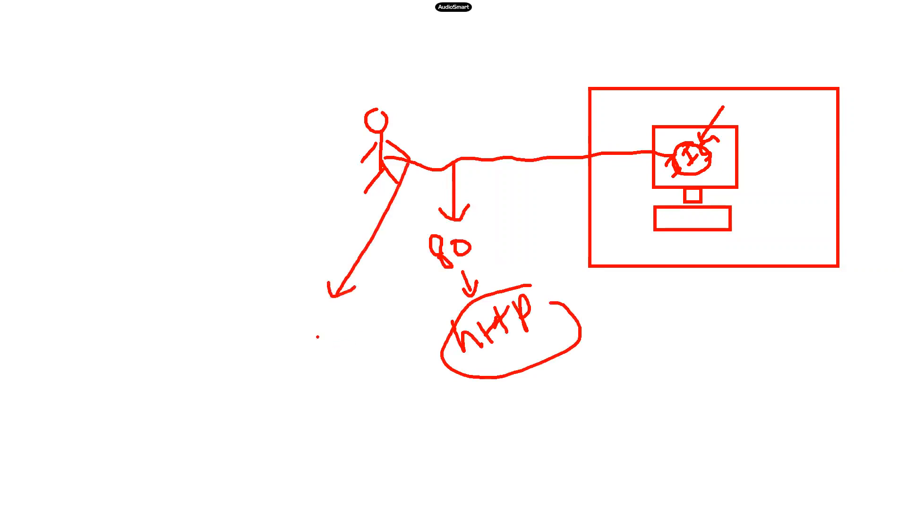
pyautogui.moveTo(305, 322)
pyautogui.mouseDown()
pyautogui.moveTo(320, 349)
pyautogui.moveTo(336, 331)
pyautogui.moveTo(348, 344)
pyautogui.mouseUp()
pyautogui.moveTo(352, 312); pyautogui.dragTo(354, 342)
pyautogui.moveTo(343, 356); pyautogui.dragTo(355, 385)
pyautogui.moveTo(343, 381)
pyautogui.mouseDown()
pyautogui.moveTo(361, 389)
pyautogui.moveTo(360, 369)
pyautogui.mouseUp()
pyautogui.moveTo(355, 414); pyautogui.dragTo(386, 432)
pyautogui.moveTo(380, 404); pyautogui.dragTo(388, 433)
pyautogui.moveTo(409, 389)
pyautogui.mouseDown()
pyautogui.moveTo(399, 415)
pyautogui.moveTo(427, 387)
pyautogui.moveTo(419, 404)
pyautogui.mouseUp()
pyautogui.moveTo(425, 385)
pyautogui.mouseDown()
pyautogui.moveTo(434, 376)
pyautogui.moveTo(439, 411)
pyautogui.mouseUp()
pyautogui.click(456, 409)
pyautogui.press('Escape')
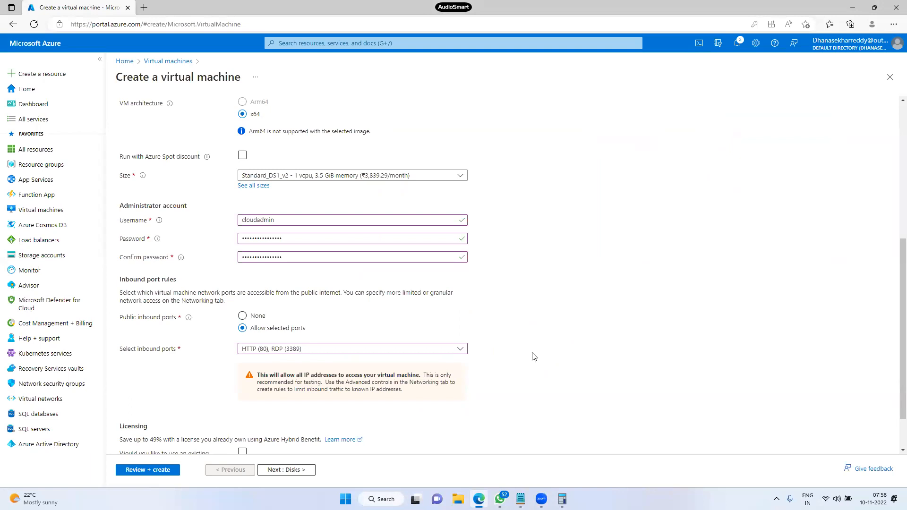
# Open a new browser tab and go to tcs.com by entering tcs
pyautogui.hotkey('ctrl', 't')
pyautogui.write('tcs.com')
pyautogui.press('Return')
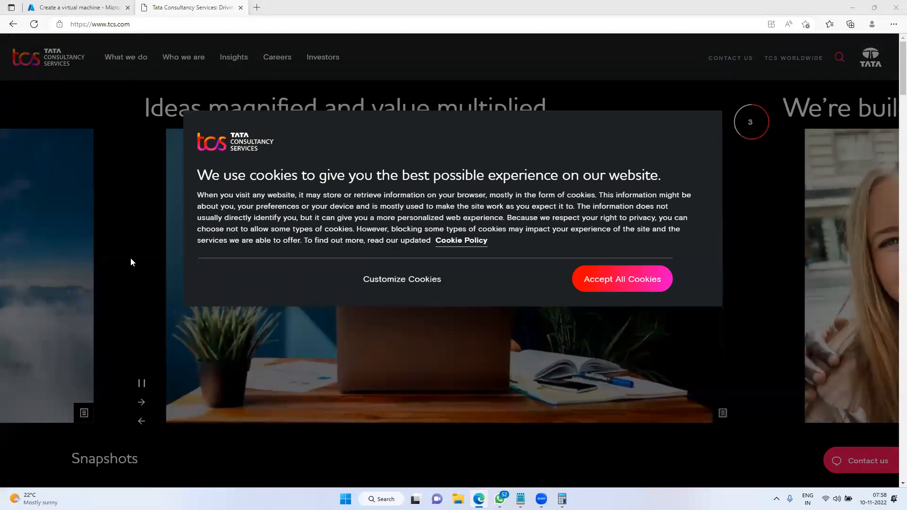
# Accept tcs.com cookies, select its web address, and bring up the Notepad window previews
pyautogui.click(614, 287)
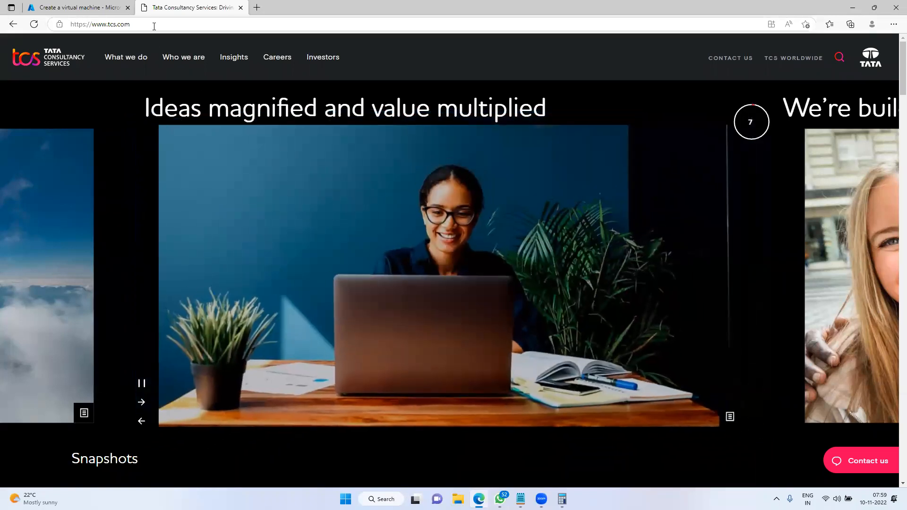
pyautogui.click(153, 24)
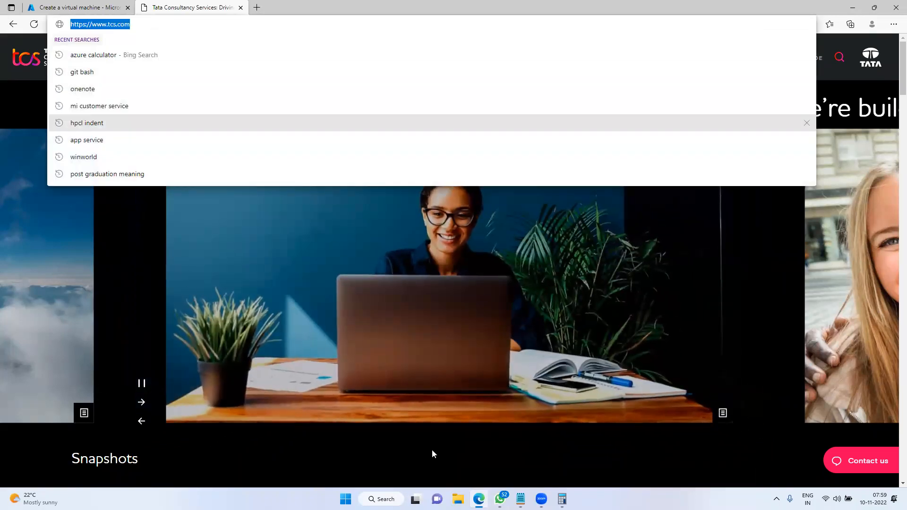
pyautogui.click(521, 498)
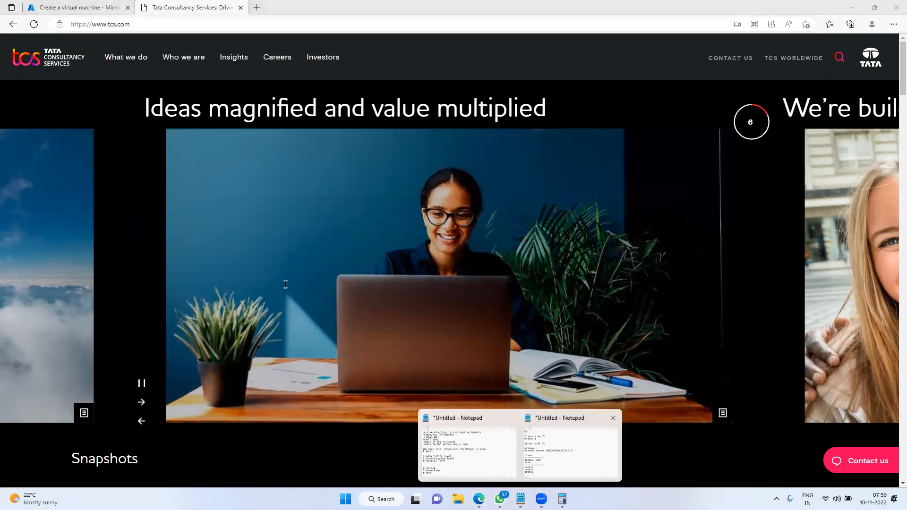
pyautogui.click(539, 437)
pyautogui.press('Return')
pyautogui.press('Return')
pyautogui.write('https://www.tcs.com/')
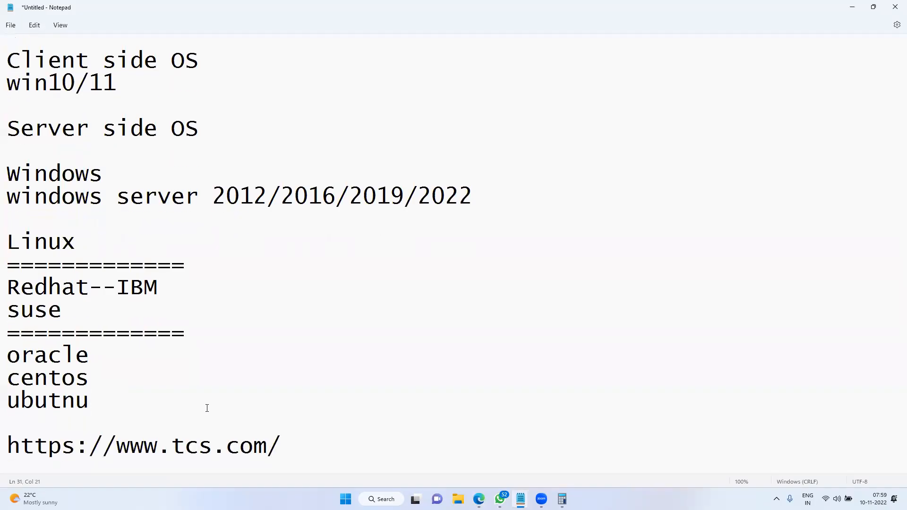
pyautogui.scroll(-4, 162, 253)
pyautogui.write('-')
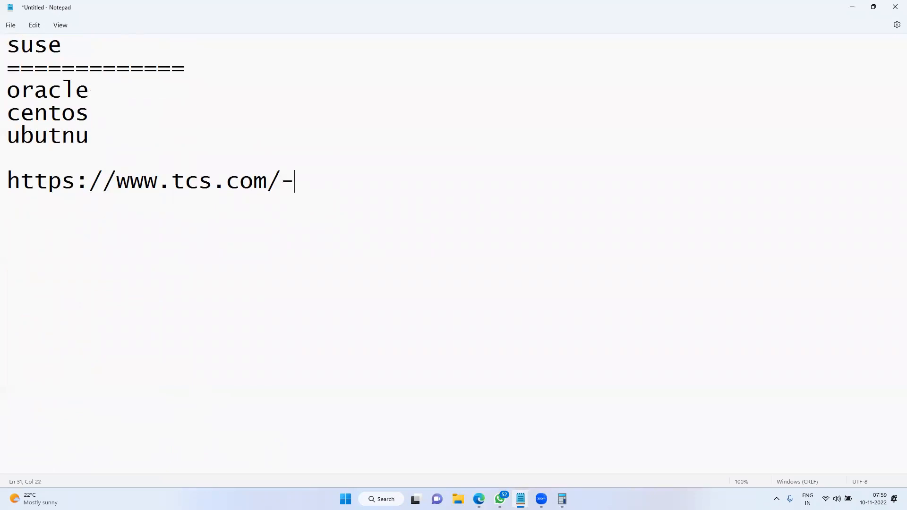
pyautogui.write('--------------------44')
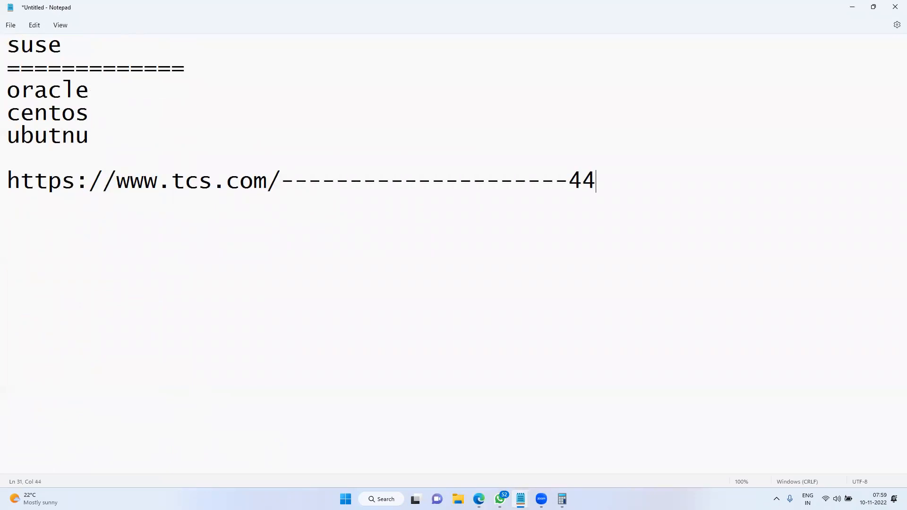
pyautogui.write('3')
# Minimise Notepad, review the Azure inbound port choices, then return to the tcs.com tab
pyautogui.click(852, 6)
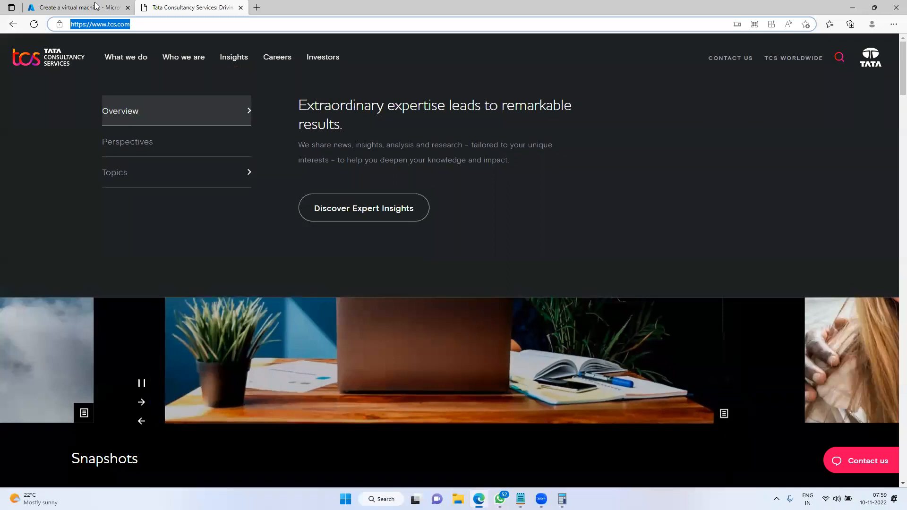
pyautogui.click(95, 5)
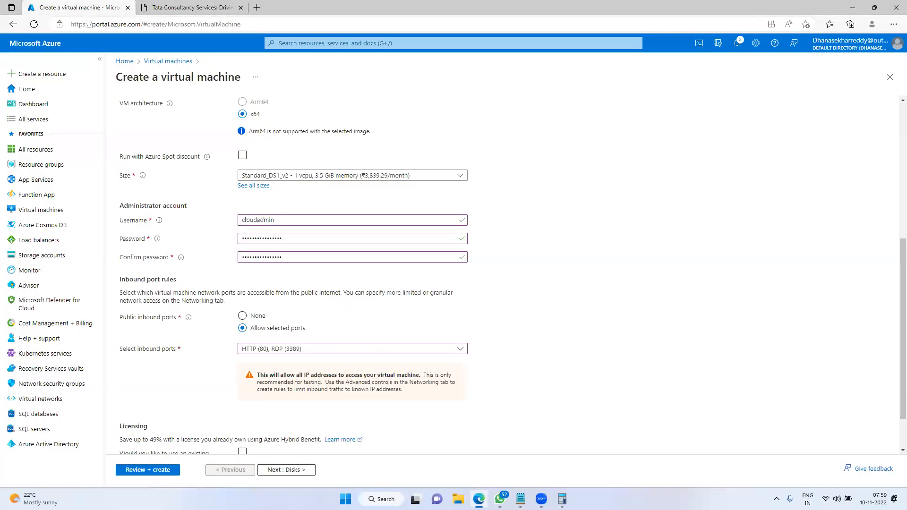
pyautogui.click(344, 348)
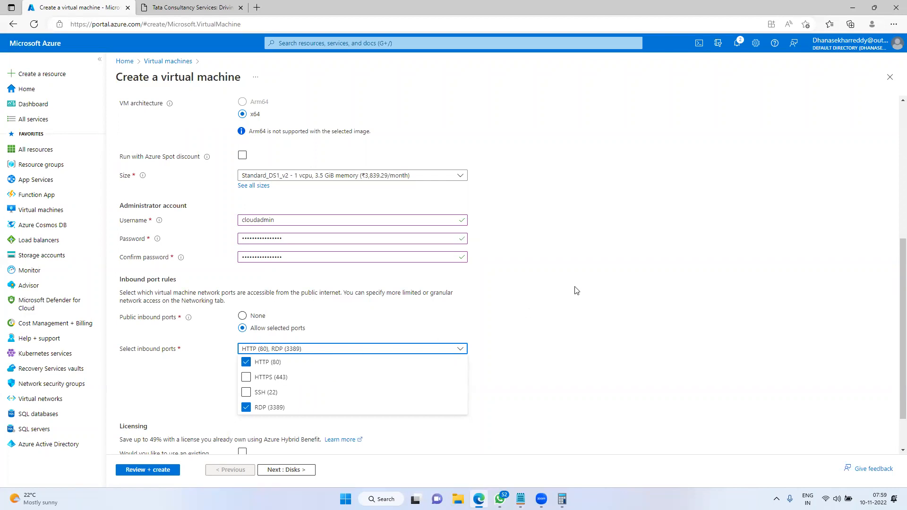
pyautogui.click(199, 12)
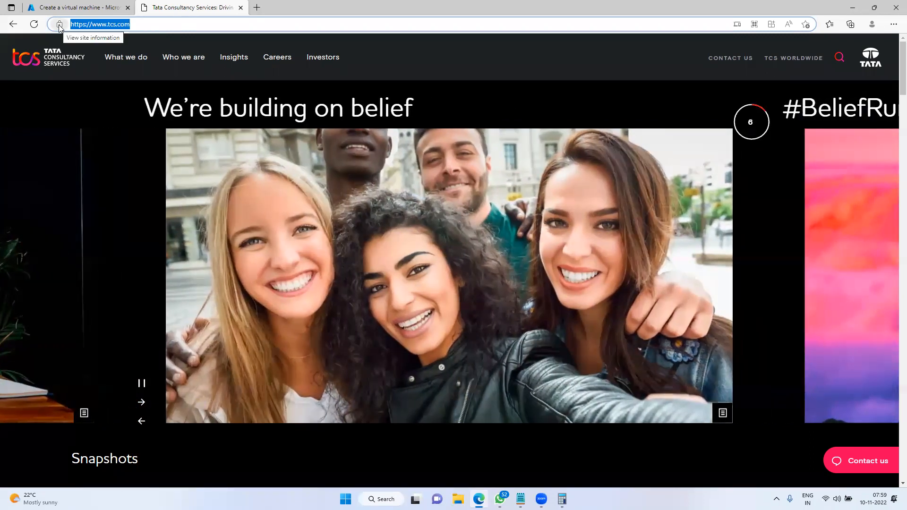
# Open the tcs.com certificate and point out its Entrust issuer and November 27, 2022 expiry
pyautogui.click(59, 25)
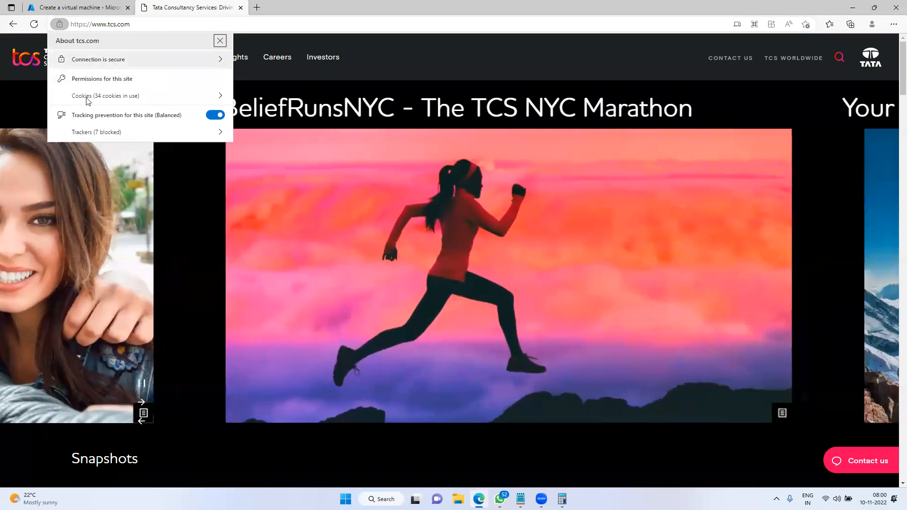
pyautogui.click(63, 56)
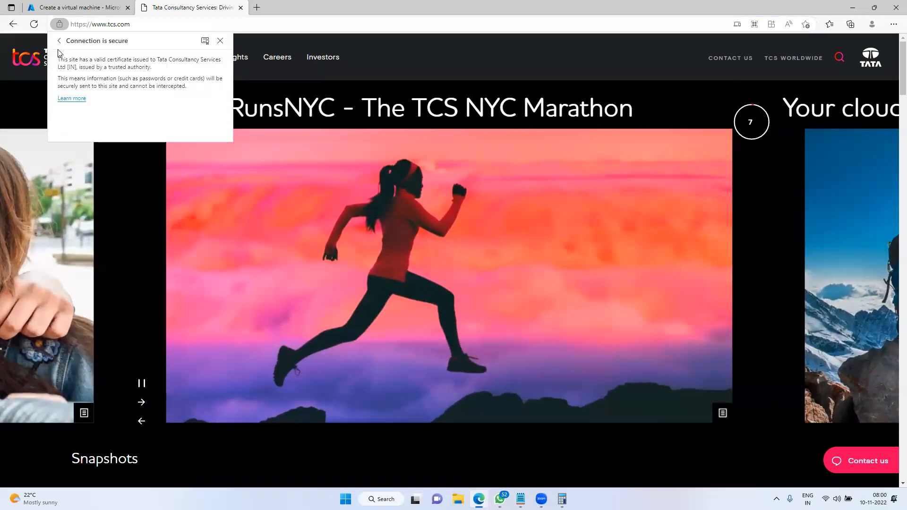
pyautogui.click(204, 41)
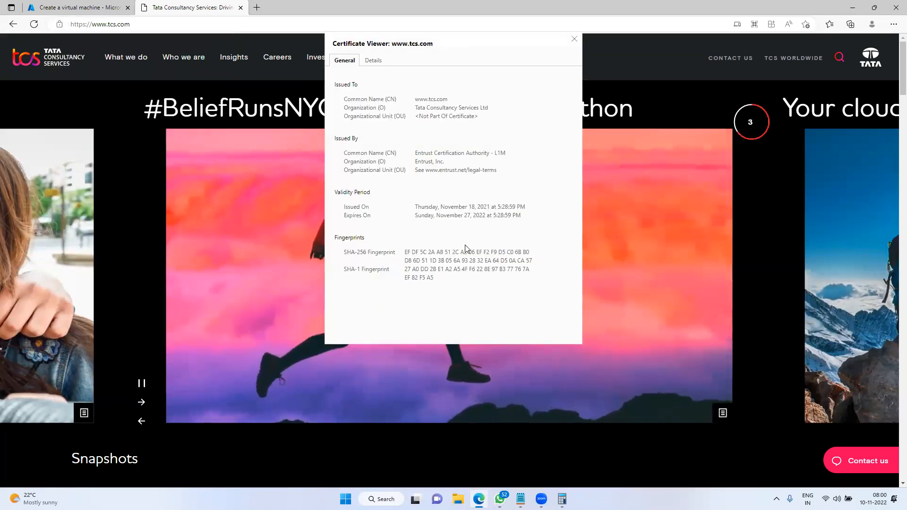
pyautogui.moveTo(415, 216); pyautogui.dragTo(521, 218)
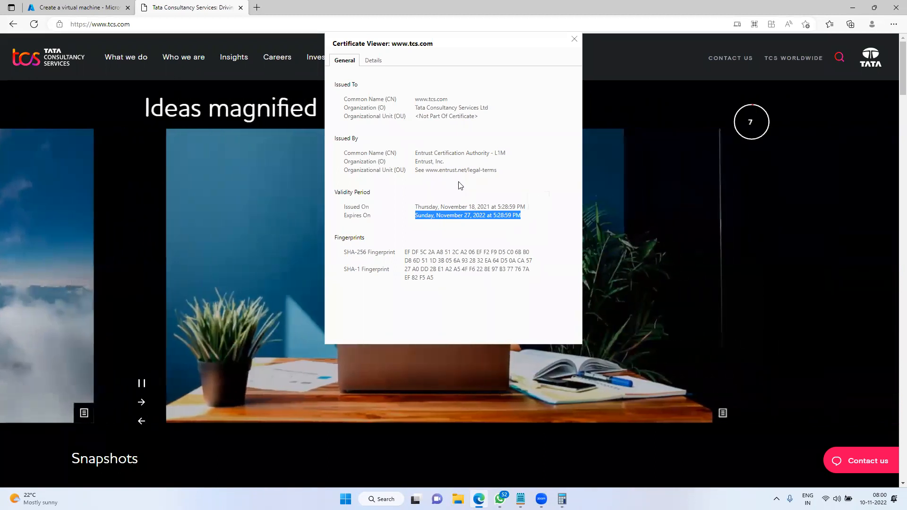
pyautogui.moveTo(421, 153); pyautogui.dragTo(494, 171)
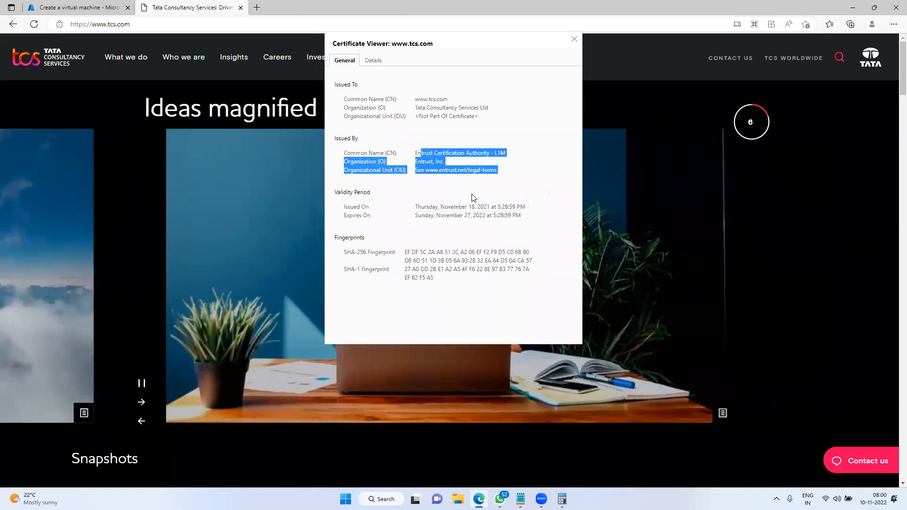
pyautogui.click(456, 215)
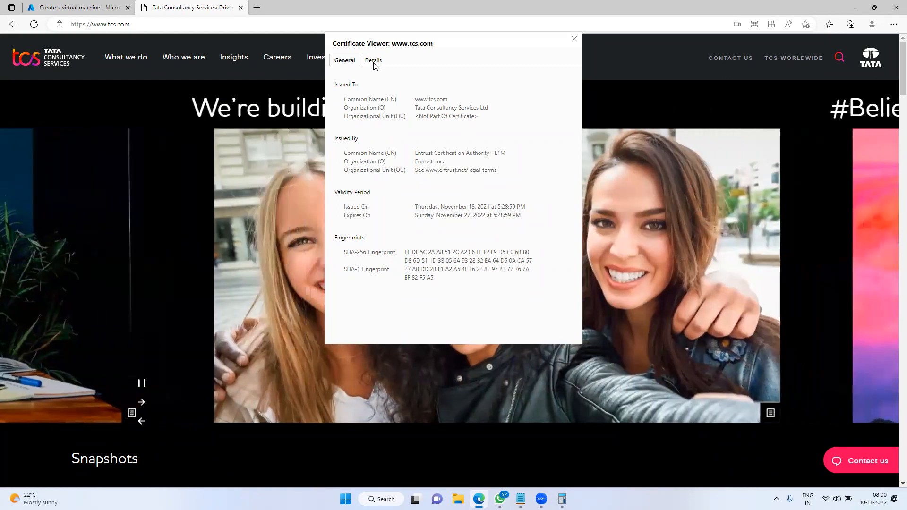
# Show the certificate's Issuer field in Details and underline Entrust, Inc. and country US
pyautogui.click(373, 61)
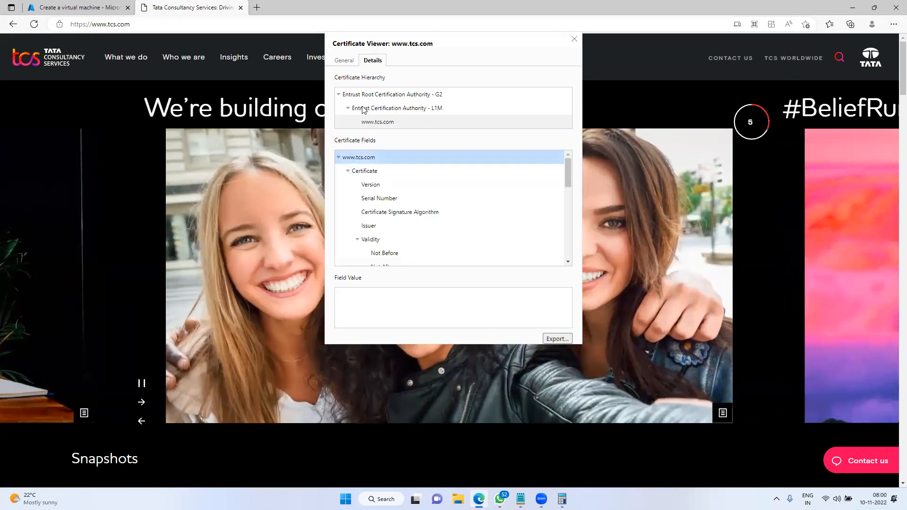
pyautogui.click(380, 173)
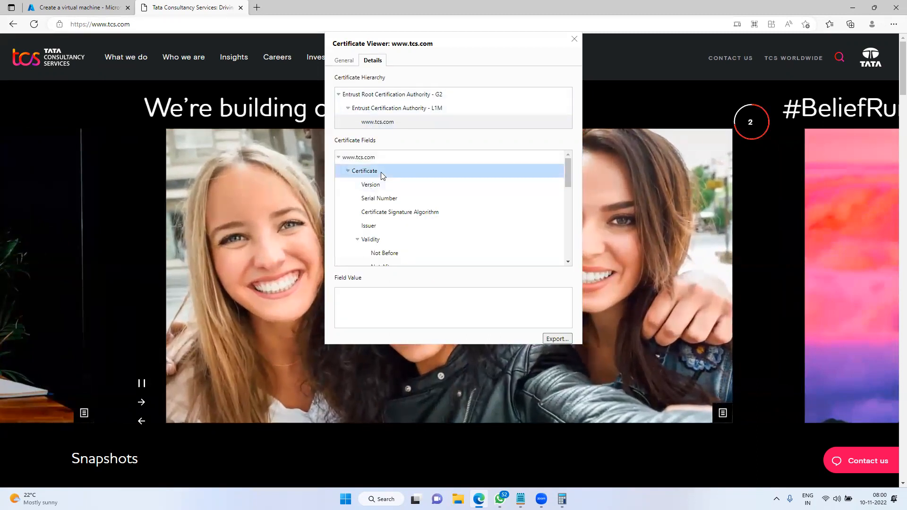
pyautogui.click(395, 225)
pyautogui.scroll(-1, 405, 245)
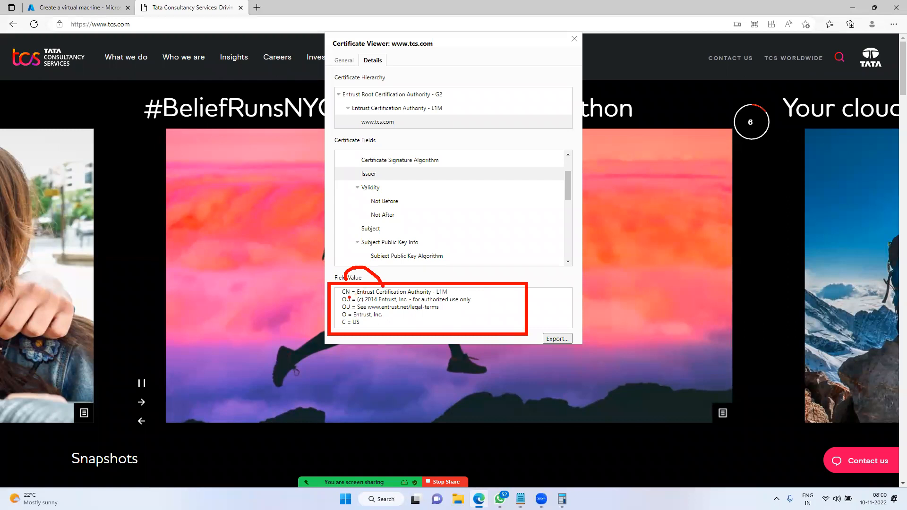
pyautogui.moveTo(359, 301); pyautogui.dragTo(466, 303)
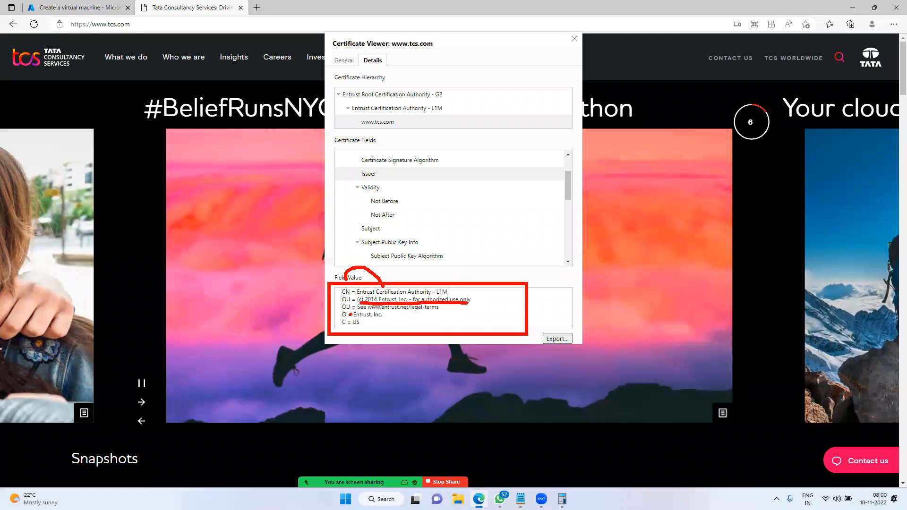
pyautogui.moveTo(343, 312); pyautogui.dragTo(437, 312)
pyautogui.moveTo(358, 320); pyautogui.dragTo(403, 325)
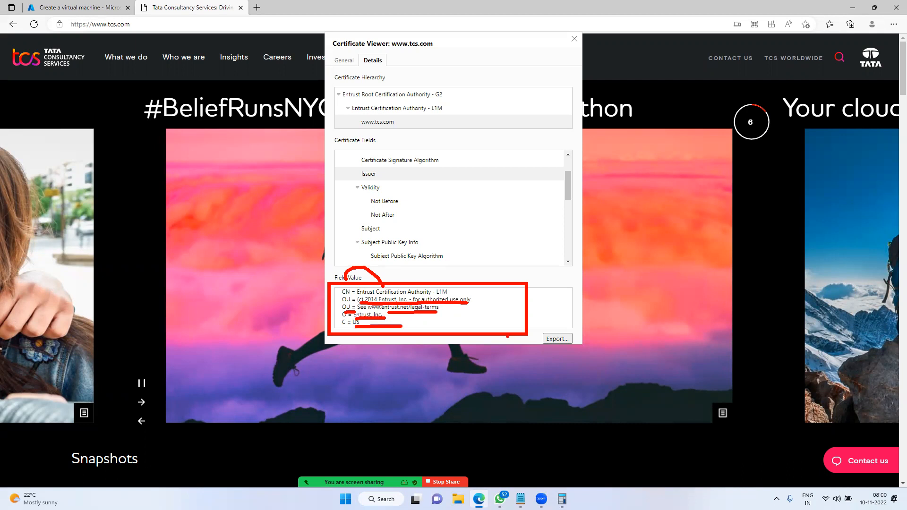
pyautogui.press('Escape')
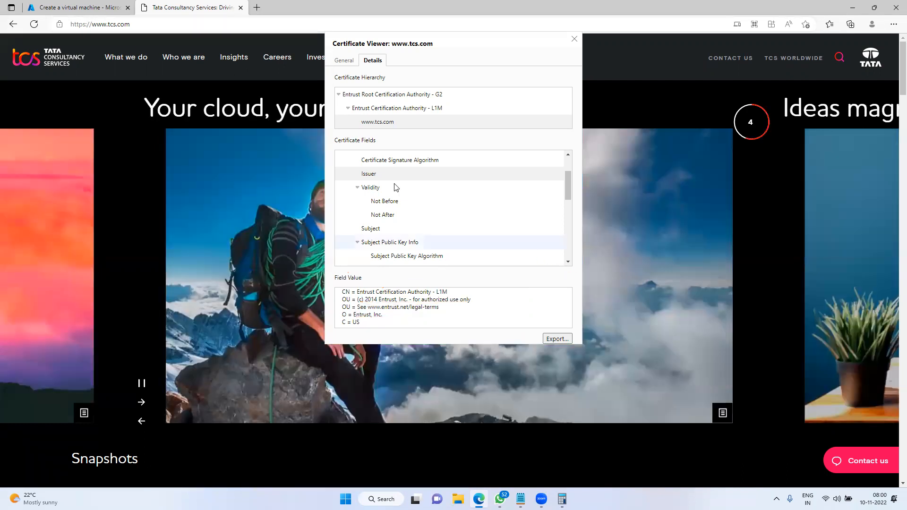
# Close the certificate viewer and TCS tab, keep HTTP and RDP, and advance to Disks
pyautogui.click(573, 39)
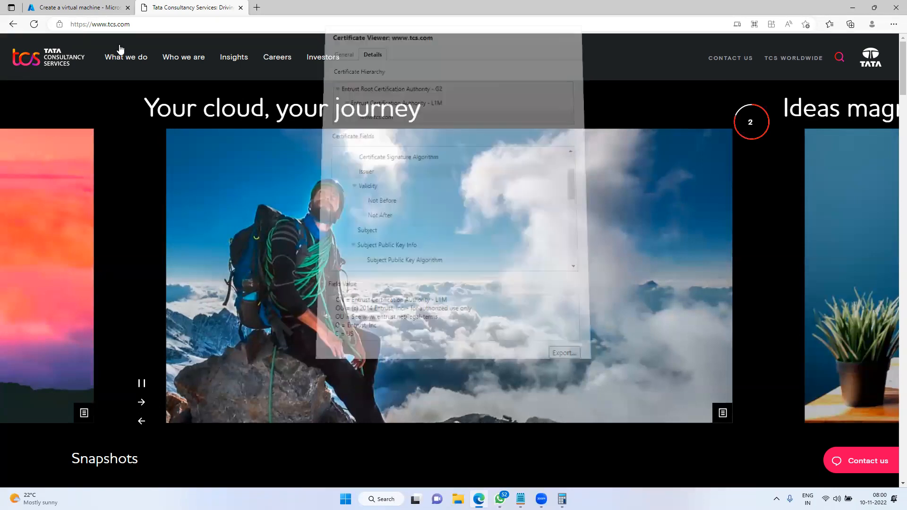
pyautogui.hotkey('ctrl', 'w')
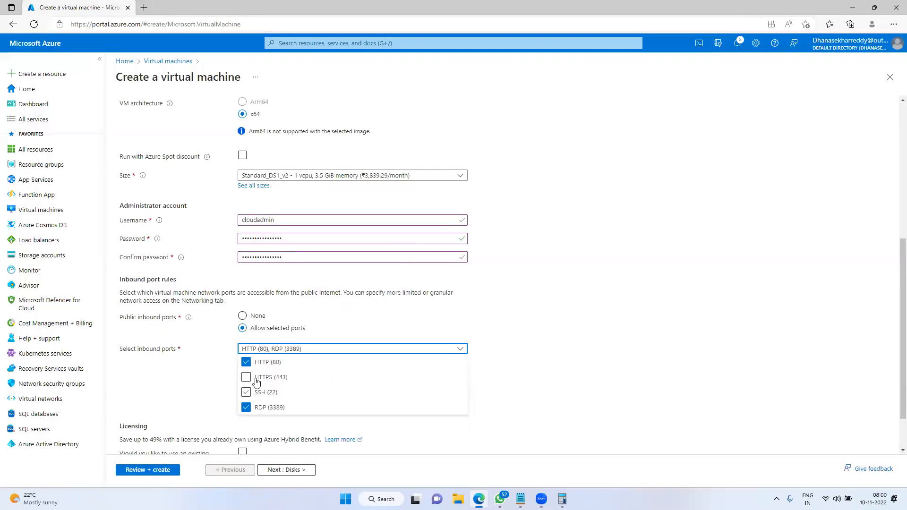
pyautogui.click(147, 364)
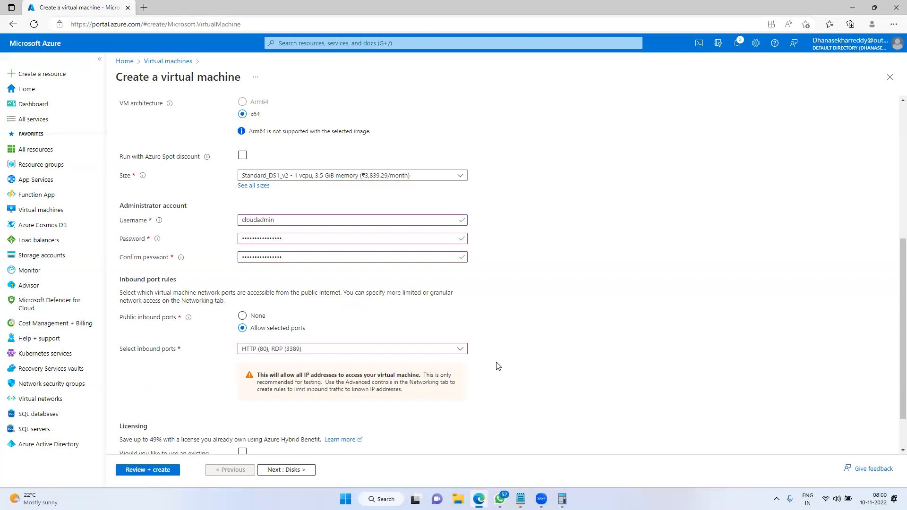
pyautogui.scroll(-1, 486, 373)
pyautogui.click(282, 470)
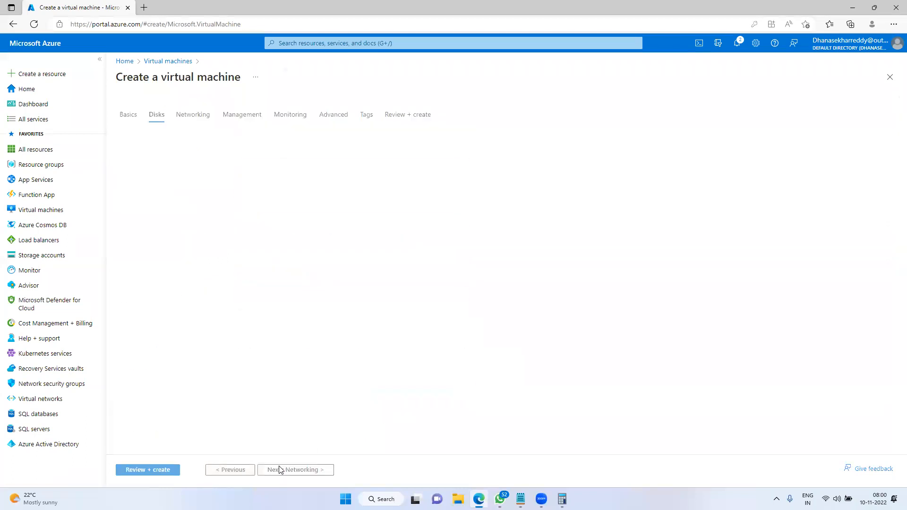
# Add a 'Disks' heading to the Notepad notes and return to the Azure form
pyautogui.moveTo(520, 499)
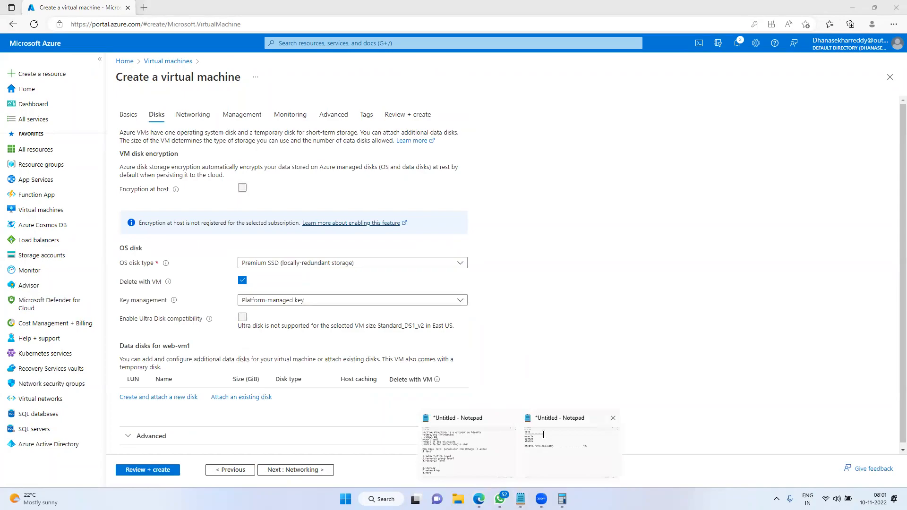
pyautogui.click(543, 437)
pyautogui.press('Return')
pyautogui.press('Return')
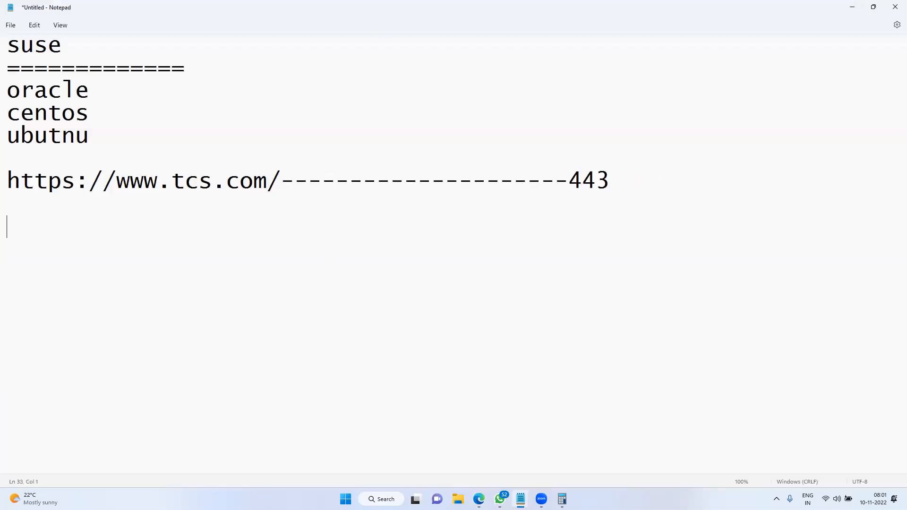
pyautogui.write('Disks')
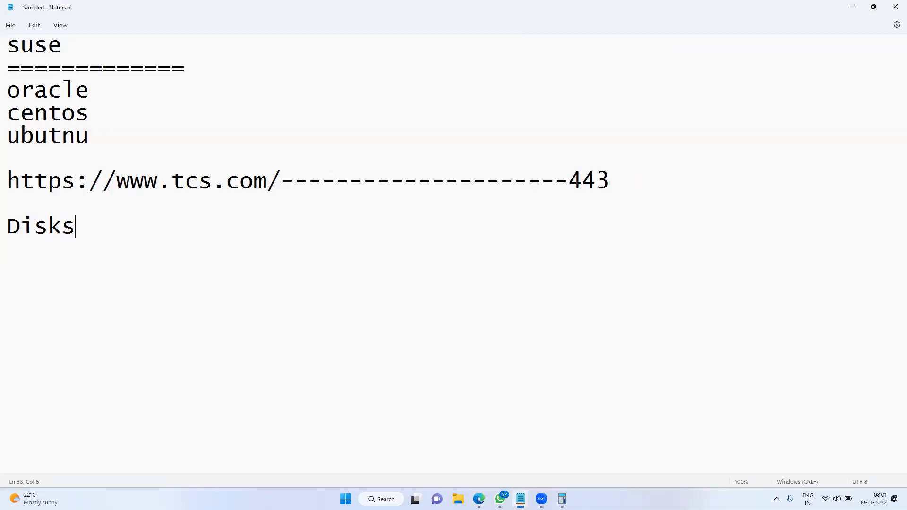
pyautogui.hotkey('alt', 'Tab')
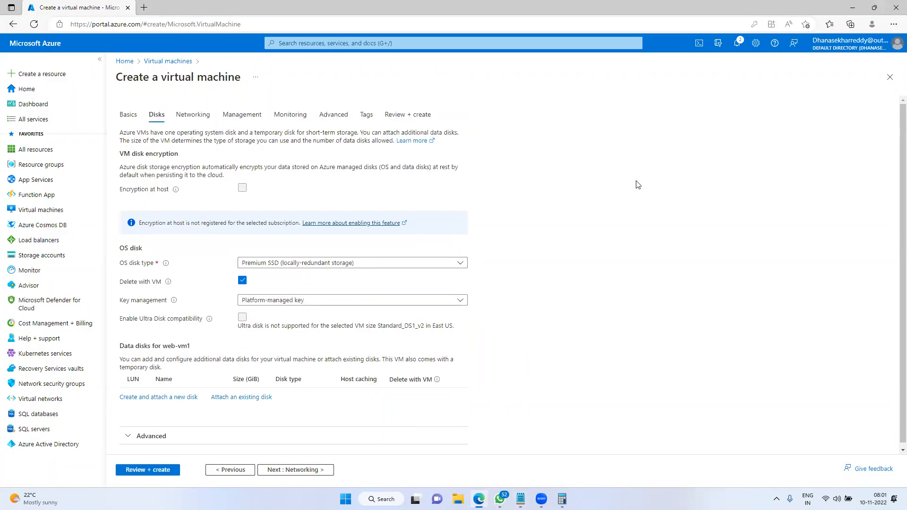
pyautogui.click(231, 470)
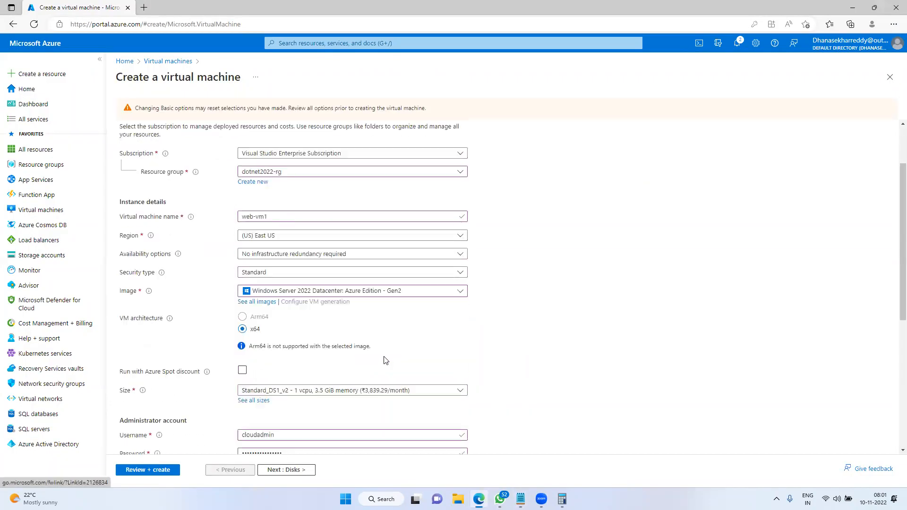
pyautogui.scroll(-5, 386, 360)
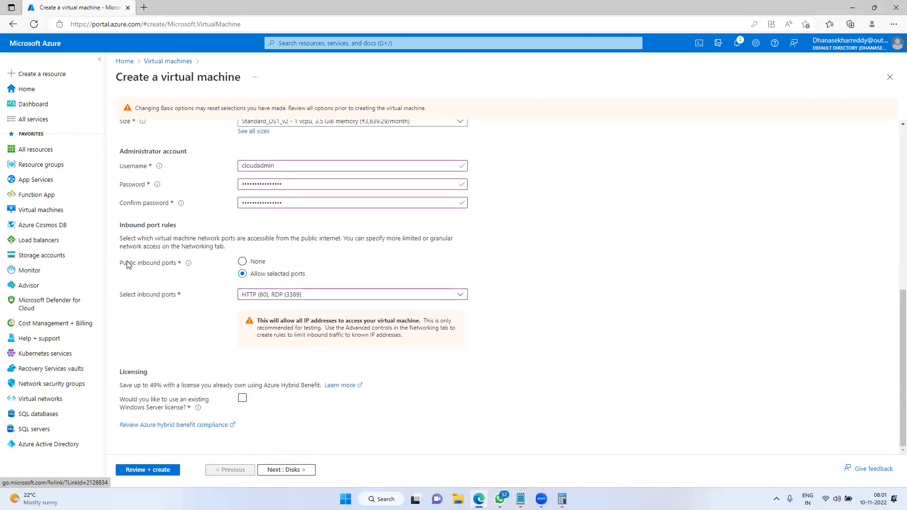
pyautogui.moveTo(127, 264); pyautogui.dragTo(182, 264)
pyautogui.click(242, 261)
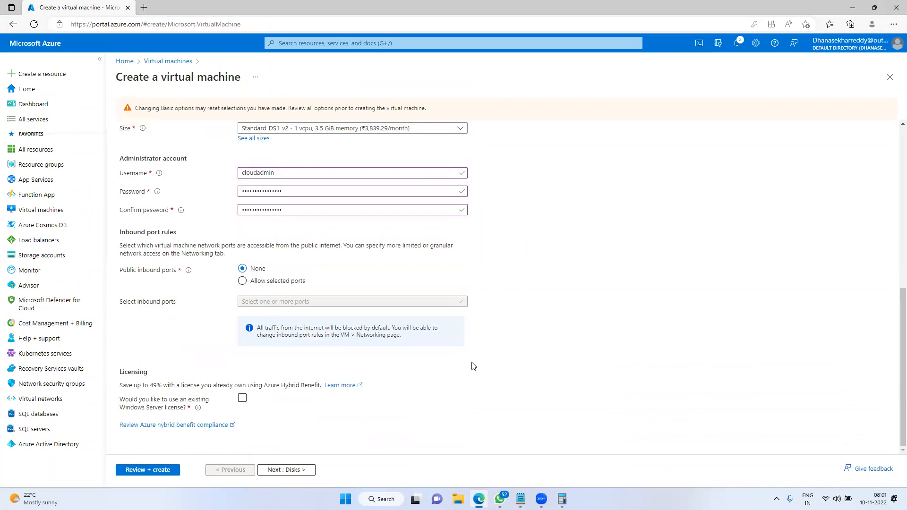
pyautogui.click(243, 281)
pyautogui.click(302, 341)
pyautogui.click(246, 353)
pyautogui.click(348, 350)
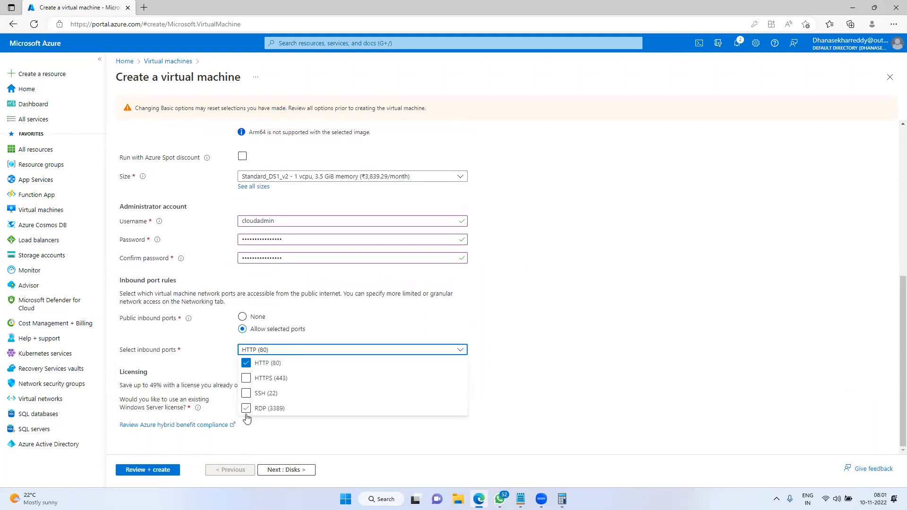
pyautogui.click(246, 410)
pyautogui.click(676, 337)
pyautogui.click(293, 469)
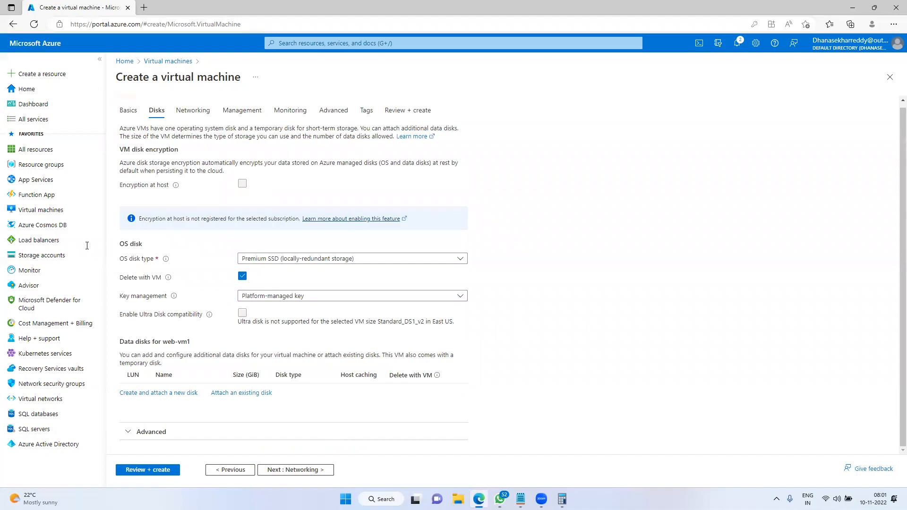
# Underline Disks and add notes '->storage entity' and '->store personal or application data'
pyautogui.hotkey('alt', 'Tab')
pyautogui.write('------')
pyautogui.press('Return')
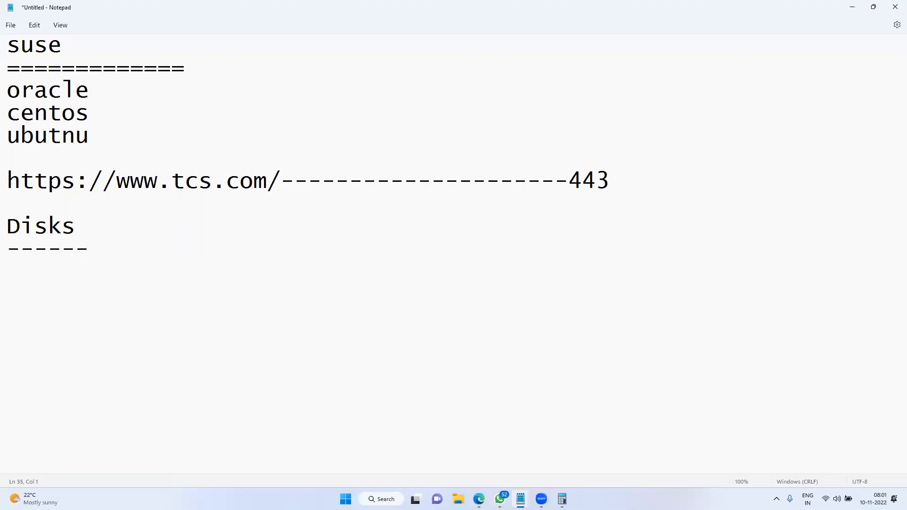
pyautogui.write('->stora')
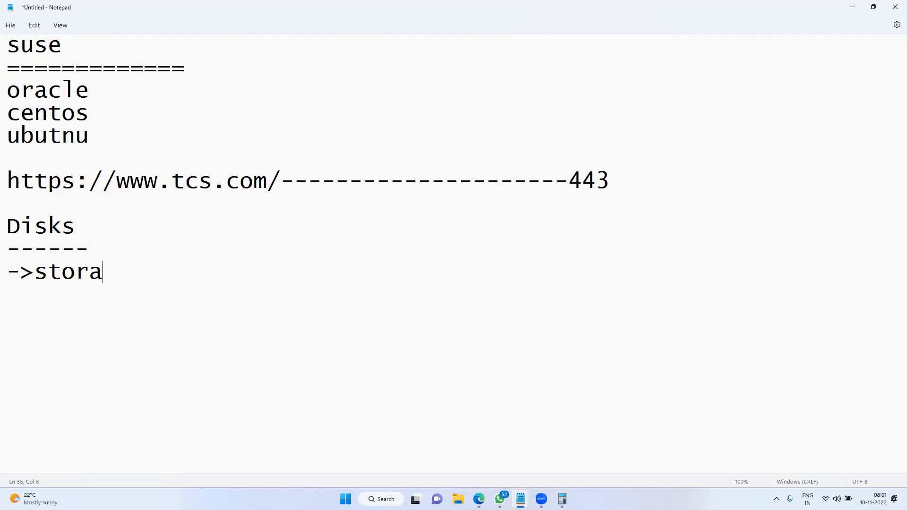
pyautogui.write('ge entity')
pyautogui.press('Return')
pyautogui.write('->')
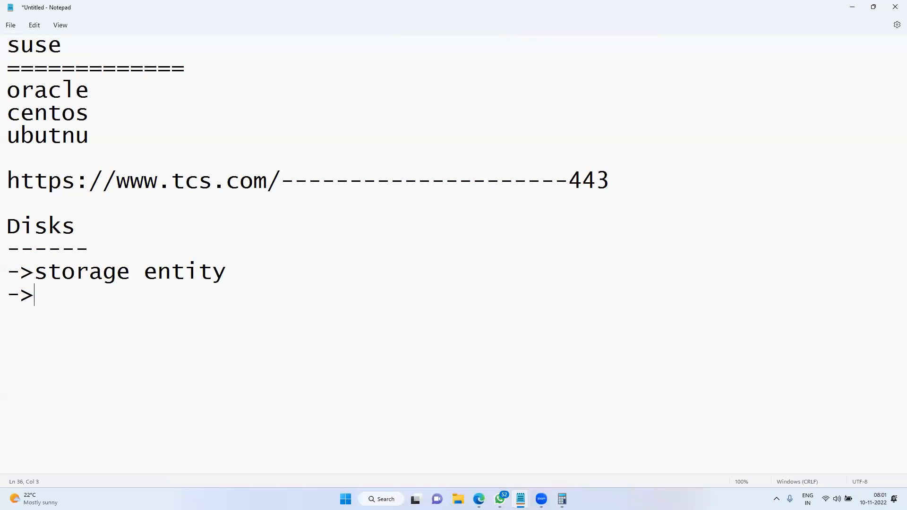
pyautogui.write('store personal or application data')
# Add the lines '->HDD(hard disk drive)' and '->SSD(Solid state drive)' below the data note
pyautogui.press('Return')
pyautogui.press('Return')
pyautogui.press('Return')
pyautogui.press('Return')
pyautogui.press('Return')
pyautogui.press('Return')
pyautogui.press('Return')
pyautogui.press('Return')
pyautogui.press('Return')
pyautogui.press('Return')
pyautogui.press('Return')
pyautogui.press('Return')
pyautogui.press('Return')
pyautogui.press('Return')
pyautogui.press('Return')
pyautogui.click(522, 115)
pyautogui.press('Down')
pyautogui.write('->')
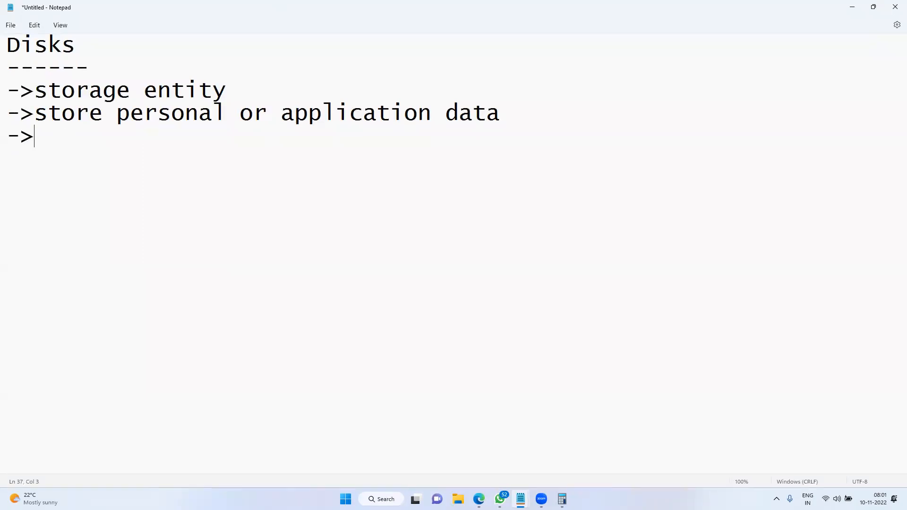
pyautogui.press('Down')
pyautogui.press('Up')
pyautogui.write('HDD(hardi')
pyautogui.press('BackSpace')
pyautogui.write('disk drive)')
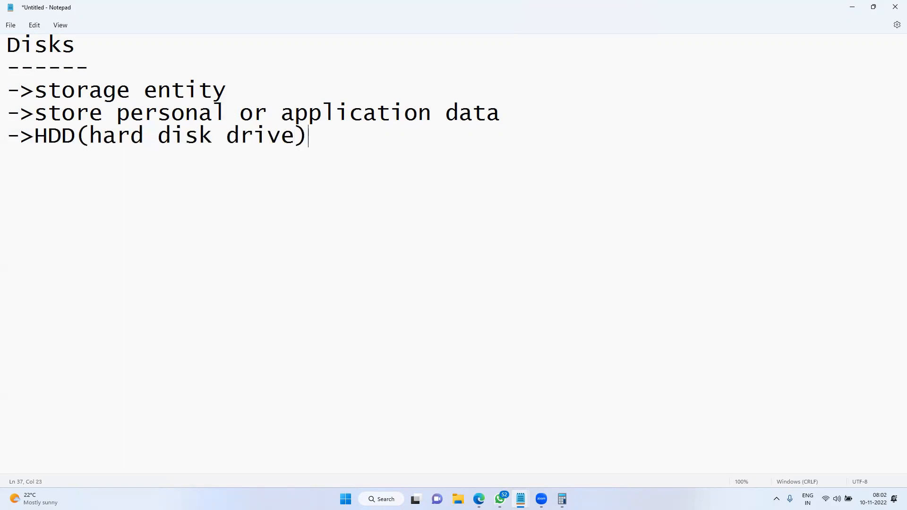
pyautogui.press('Return')
pyautogui.write('--')
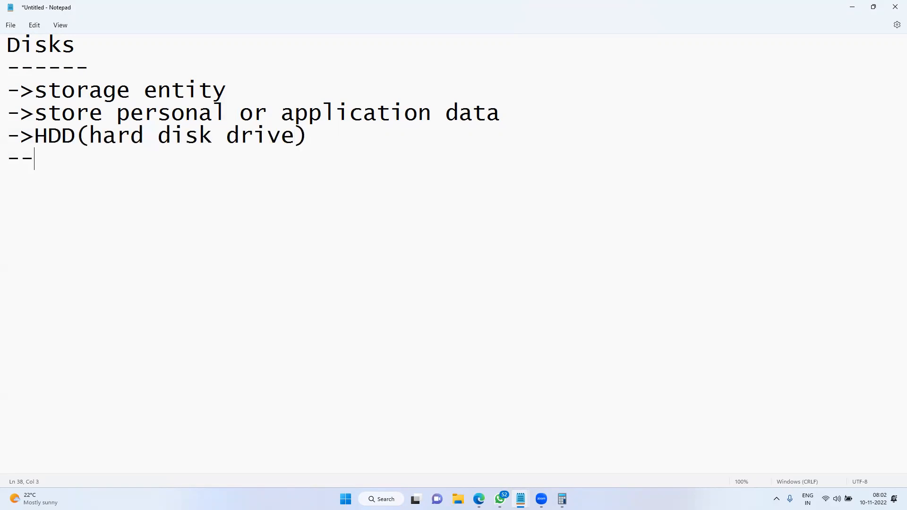
pyautogui.press('BackSpace')
pyautogui.write('>SSD(Soli')
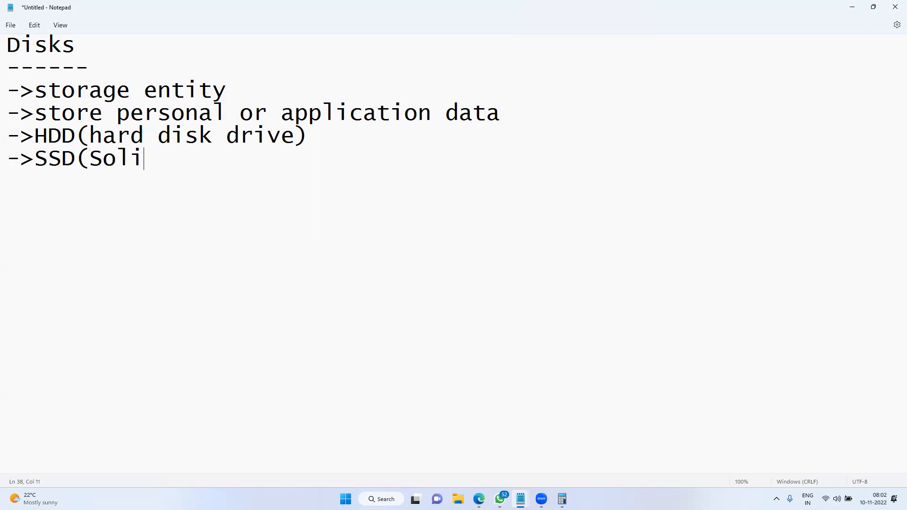
pyautogui.write('d state drive)')
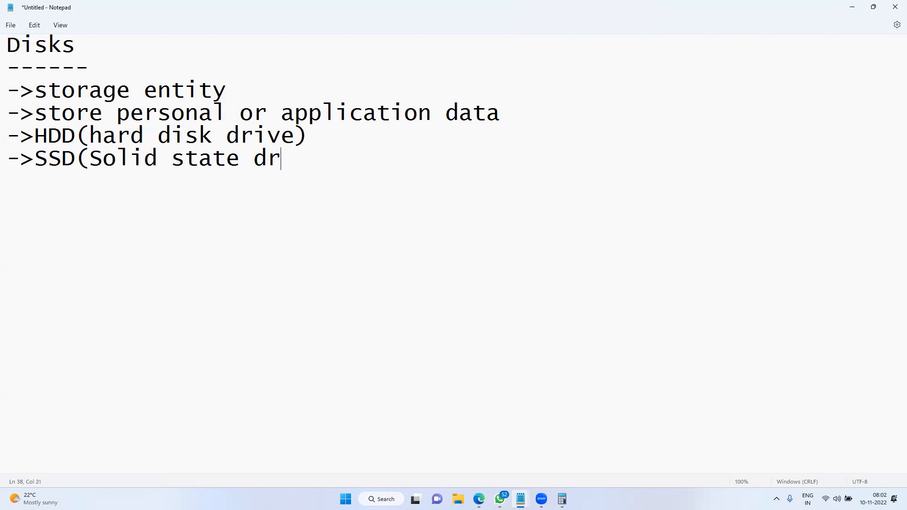
# Add blank lines after 'application data' and append --cost/good/ to the SSD line in the notes
pyautogui.click(514, 102)
pyautogui.press('Return')
pyautogui.press('Return')
pyautogui.press('Return')
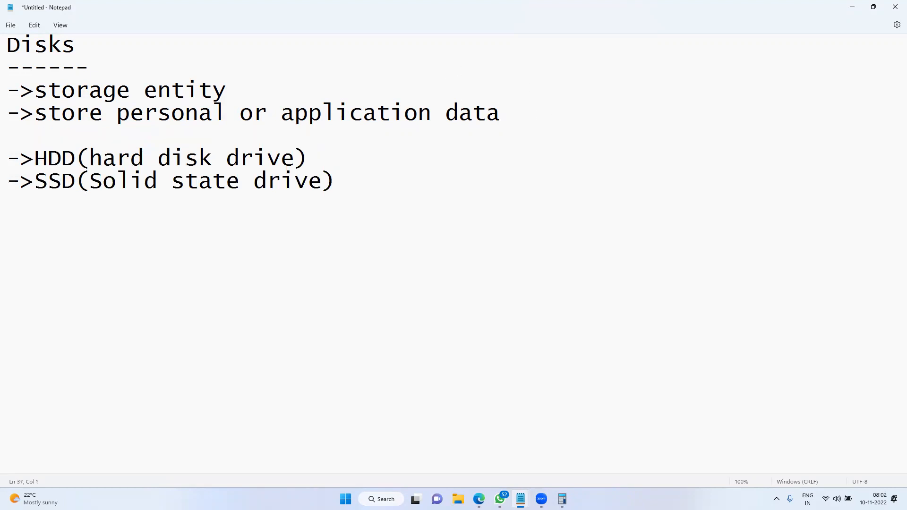
pyautogui.click(351, 227)
pyautogui.write('--cost/')
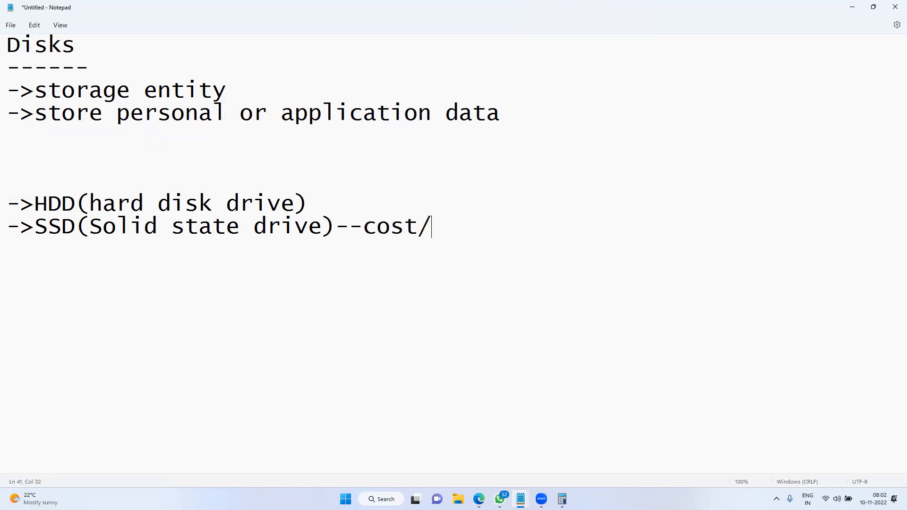
pyautogui.write('good/')
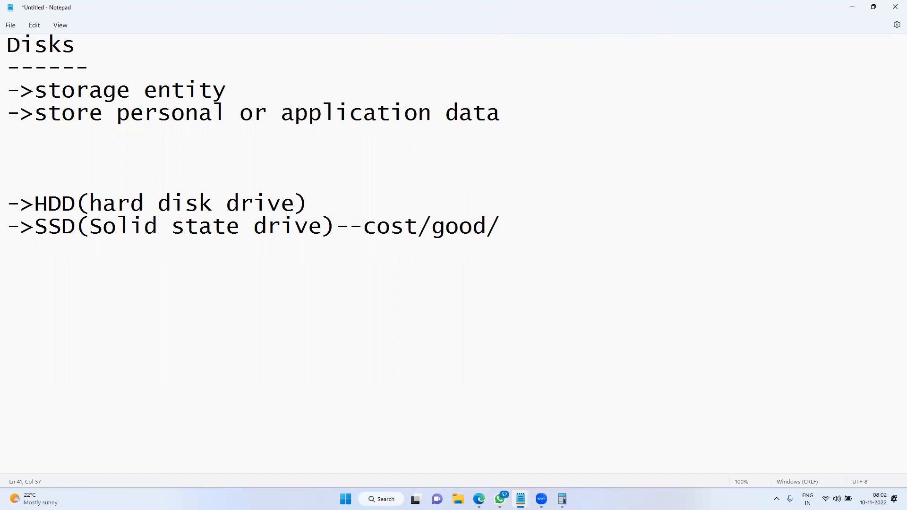
pyautogui.press('Return')
pyautogui.write('-')
pyautogui.press('BackSpace')
# Try Standard HDD, settle on Premium SSD for the OS disk, and go to Networking
pyautogui.click(850, 6)
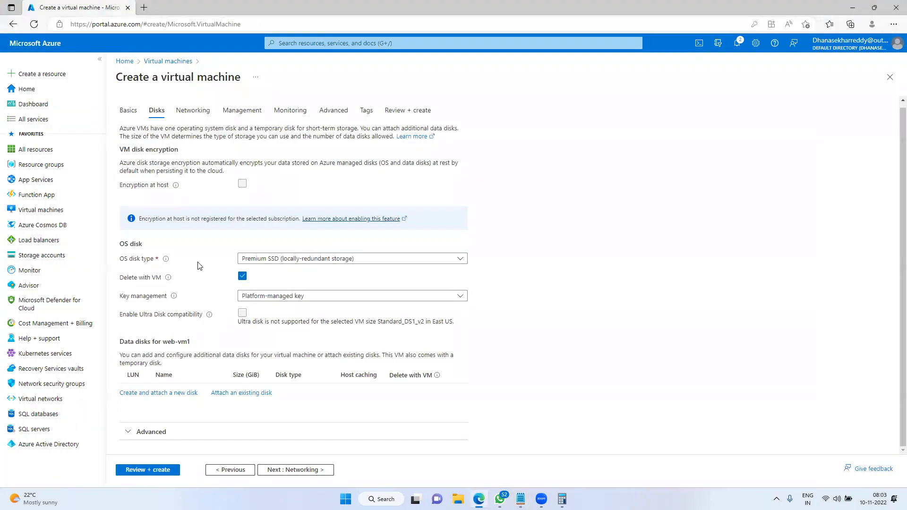
pyautogui.click(315, 260)
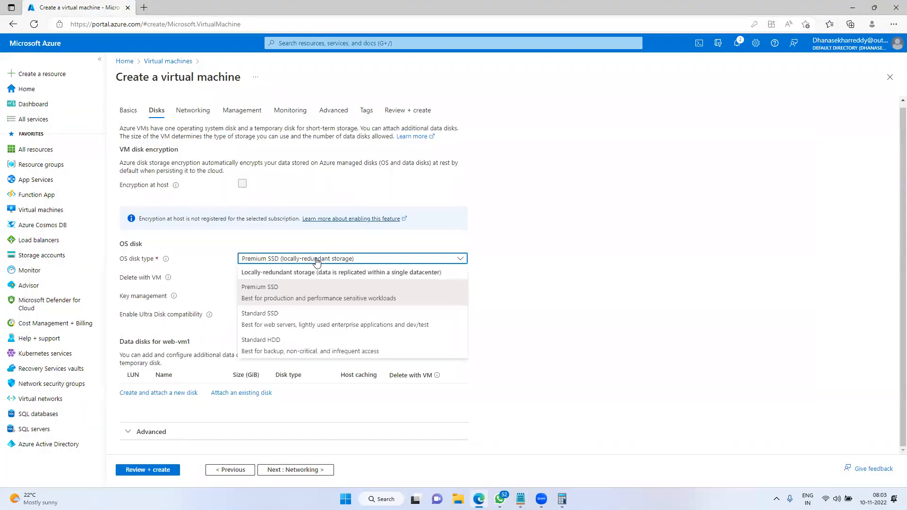
pyautogui.click(289, 350)
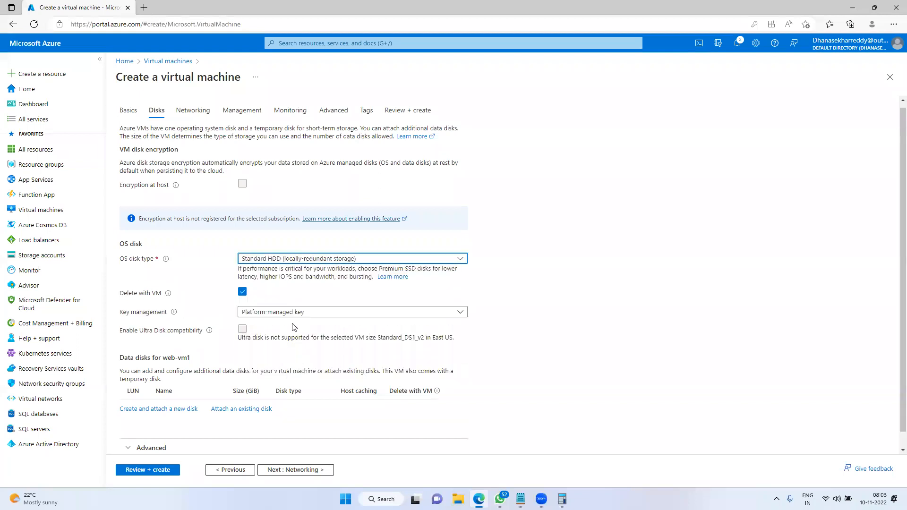
pyautogui.click(287, 261)
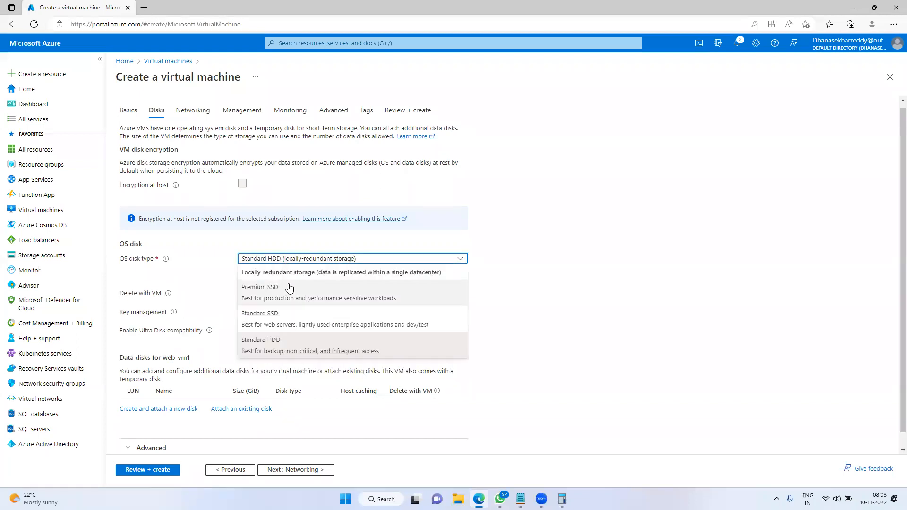
pyautogui.click(289, 293)
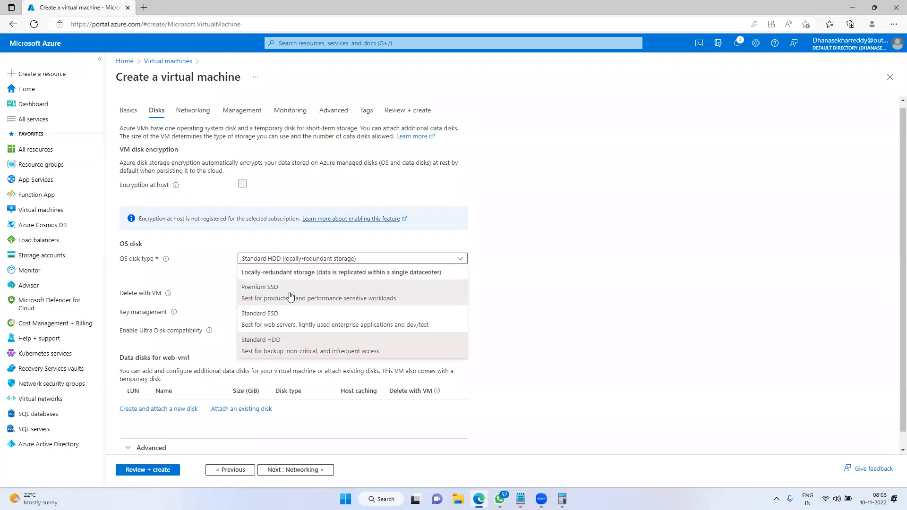
pyautogui.click(290, 258)
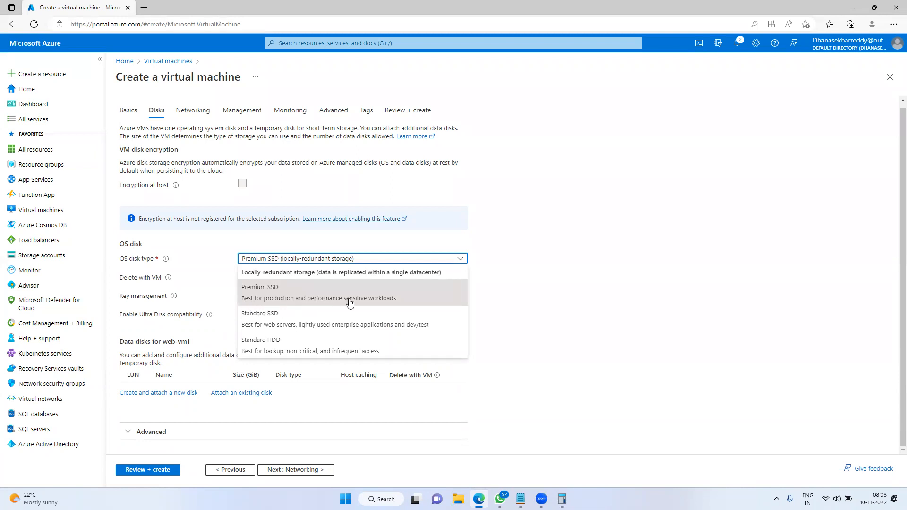
pyautogui.click(390, 303)
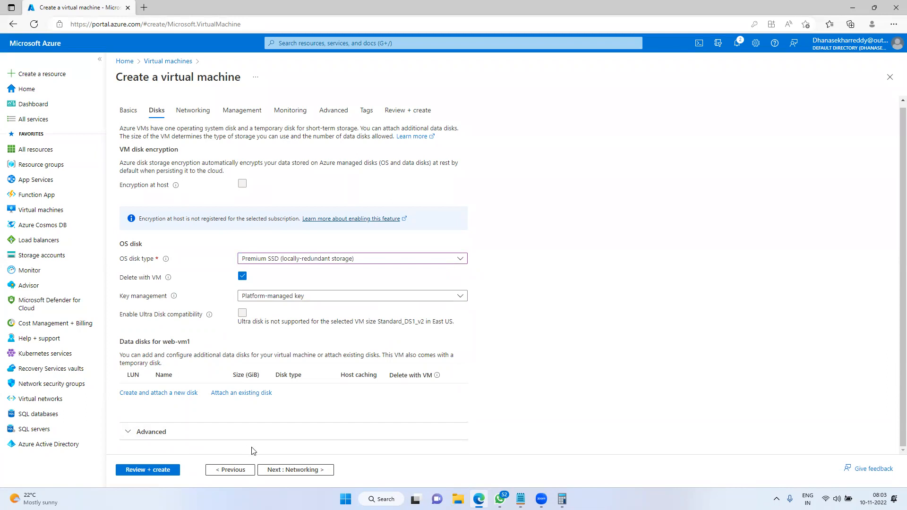
pyautogui.click(283, 469)
# Type ->networking in the notes, then Public(azure/aws/google) two lines below it
pyautogui.moveTo(520, 498)
pyautogui.click(571, 439)
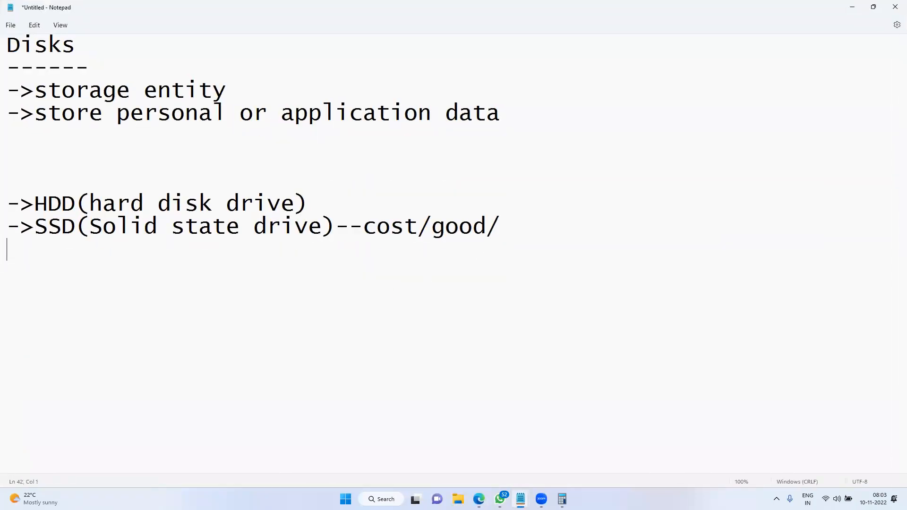
pyautogui.write('->networking')
pyautogui.press('Return')
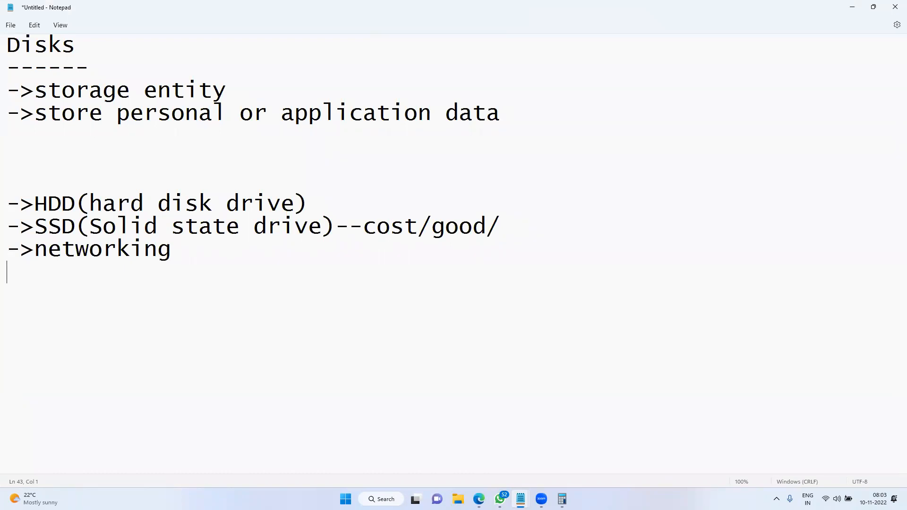
pyautogui.press('Return')
pyautogui.write('Public')
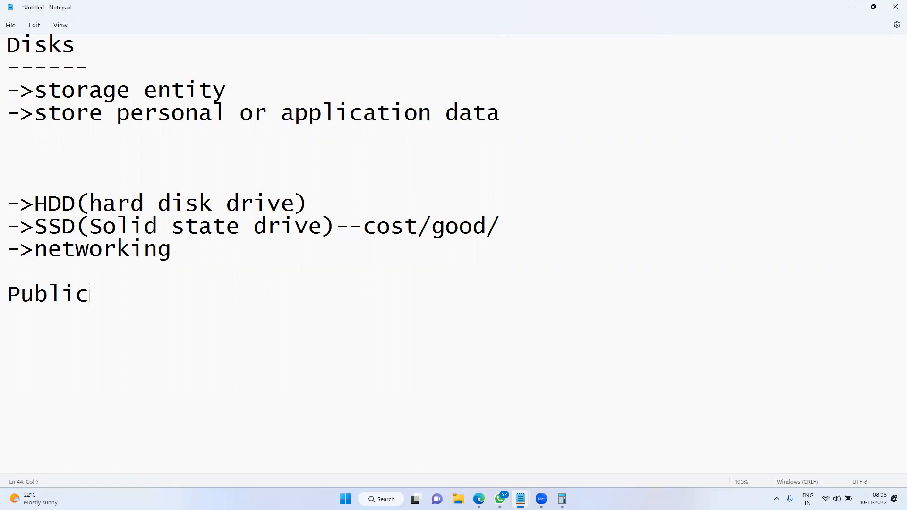
pyautogui.write('(azure/aws')
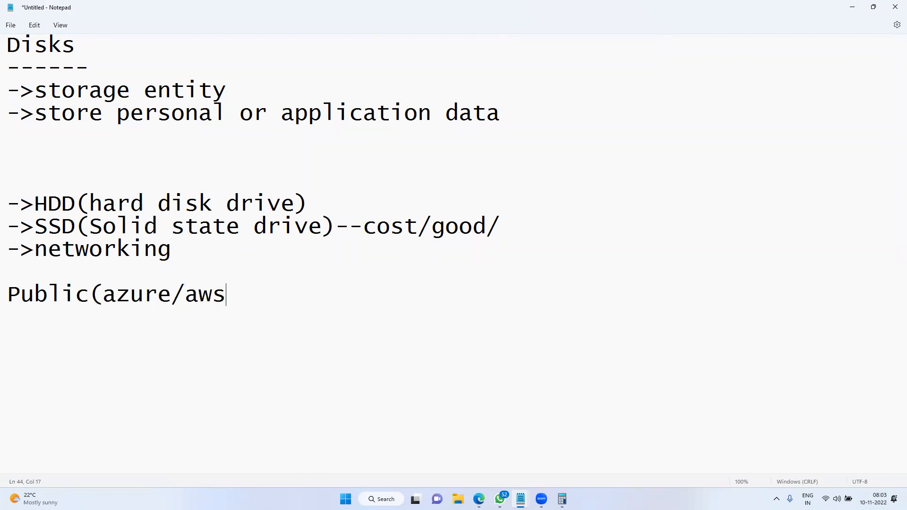
pyautogui.write('/google)')
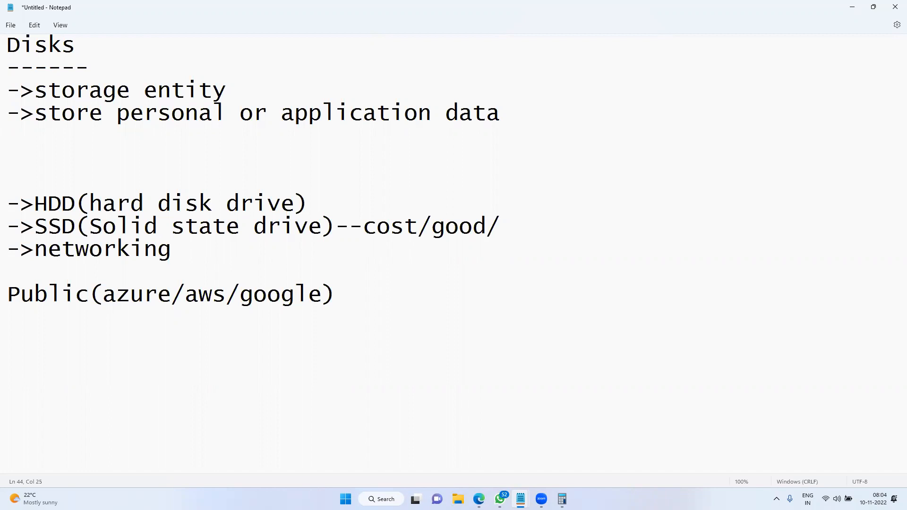
pyautogui.press('Return')
# On a white ZoomIt whiteboard, draw a computer and strike it through diagonally
pyautogui.hotkey('ctrl', '2')
pyautogui.press('w')
pyautogui.moveTo(669, 36); pyautogui.dragTo(758, 113)
pyautogui.moveTo(695, 113); pyautogui.dragTo(722, 140)
pyautogui.moveTo(655, 141); pyautogui.dragTo(760, 174)
pyautogui.moveTo(637, 24); pyautogui.dragTo(826, 227)
pyautogui.moveTo(618, 92)
pyautogui.mouseDown()
pyautogui.moveTo(316, 141)
pyautogui.moveTo(328, 147)
pyautogui.mouseUp()
# Draw a line from the computer to a stick figure with a bag
pyautogui.moveTo(299, 128); pyautogui.dragTo(295, 142)
pyautogui.moveTo(284, 103)
pyautogui.mouseDown()
pyautogui.moveTo(301, 120)
pyautogui.moveTo(295, 90)
pyautogui.mouseUp()
pyautogui.moveTo(306, 111); pyautogui.dragTo(293, 125)
pyautogui.moveTo(311, 88)
pyautogui.mouseDown()
pyautogui.moveTo(325, 120)
pyautogui.moveTo(324, 98)
pyautogui.mouseUp()
pyautogui.moveTo(343, 144); pyautogui.dragTo(347, 173)
pyautogui.moveTo(335, 180); pyautogui.dragTo(364, 158)
pyautogui.moveTo(353, 193)
pyautogui.mouseDown()
pyautogui.moveTo(374, 225)
pyautogui.moveTo(404, 218)
pyautogui.mouseUp()
pyautogui.moveTo(369, 175); pyautogui.dragTo(415, 207)
pyautogui.moveTo(414, 210)
pyautogui.mouseDown()
pyautogui.moveTo(327, 109)
pyautogui.moveTo(351, 121)
pyautogui.mouseUp()
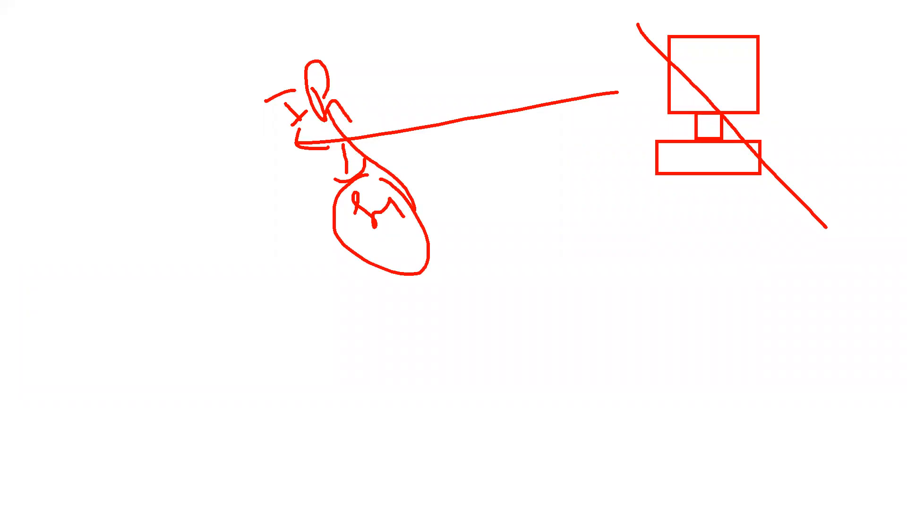
# Exit the whiteboard, check the Azure Networking tab, and switch back to Notepad
pyautogui.press('Escape')
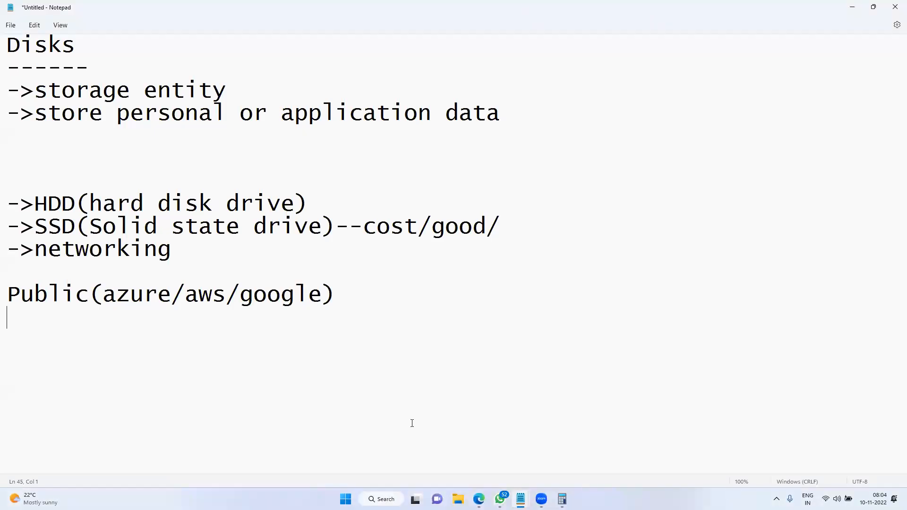
pyautogui.hotkey('alt', 'Tab')
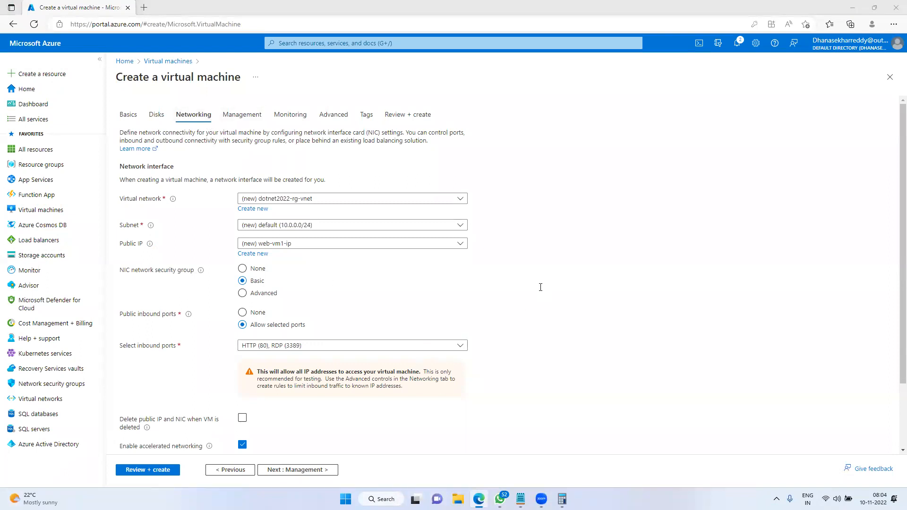
pyautogui.hotkey('alt', 'Tab')
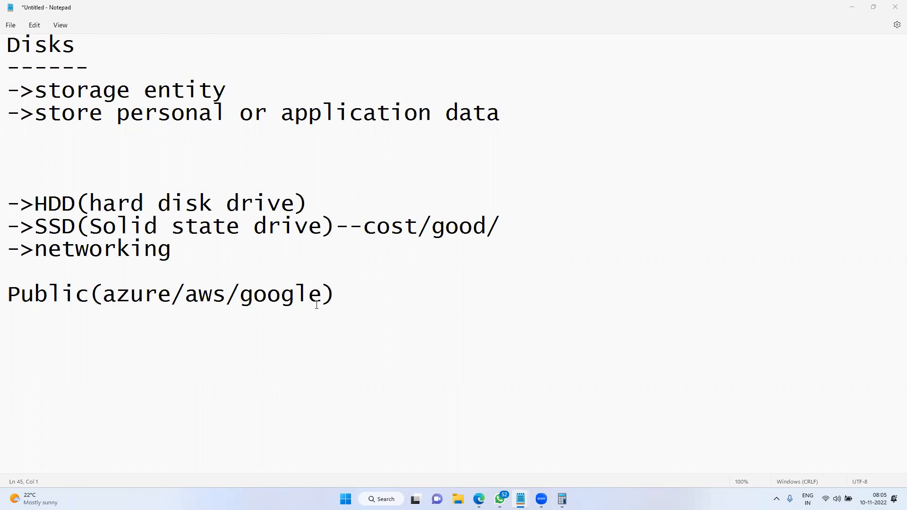
# Below Public(azure/aws/google), add 'Virtual network' with 'subnet' and 'IP' nested beneath it
pyautogui.click(344, 292)
pyautogui.scroll(-1, 290, 46)
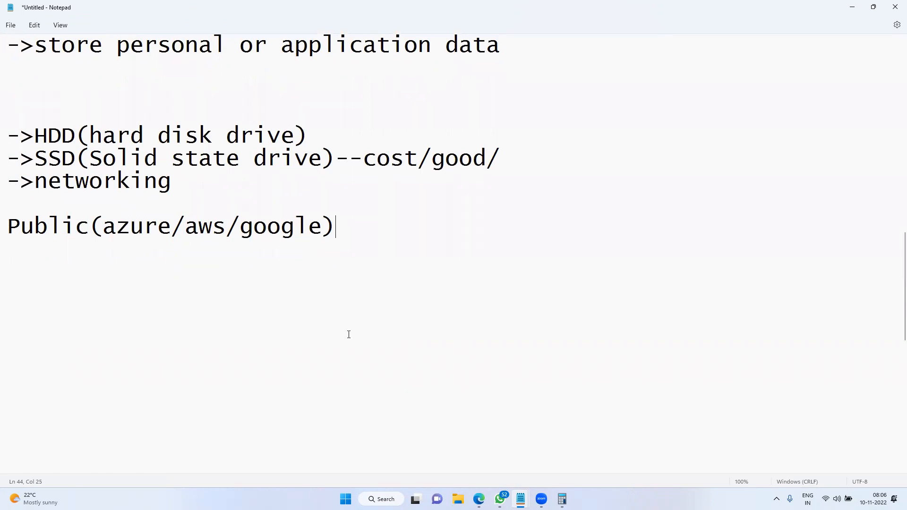
pyautogui.scroll(2, 349, 339)
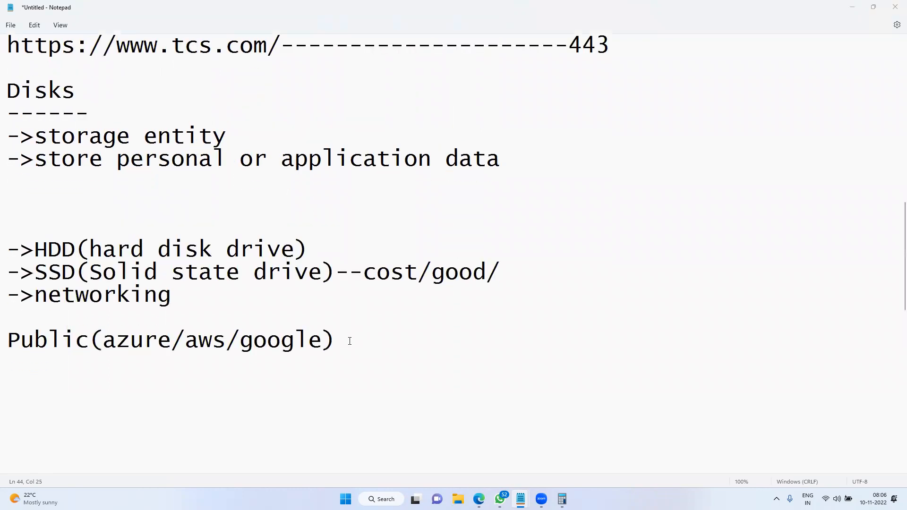
pyautogui.scroll(-1, 348, 339)
pyautogui.press('Return')
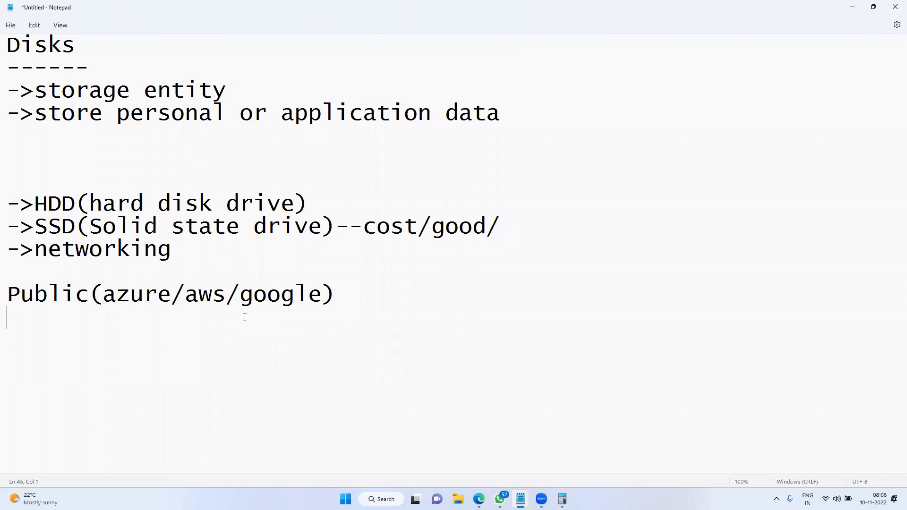
pyautogui.press('Return')
pyautogui.write('Virtual network')
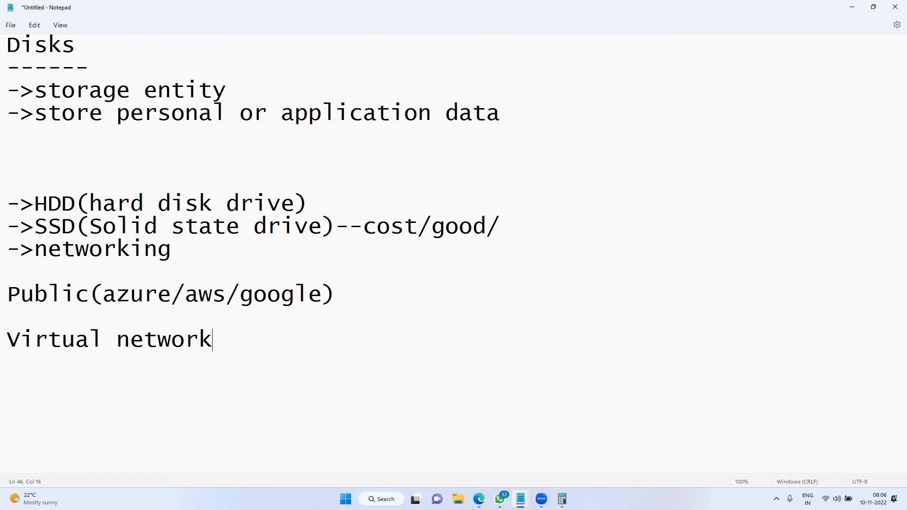
pyautogui.press('Return')
pyautogui.press('Return')
pyautogui.write('subnet')
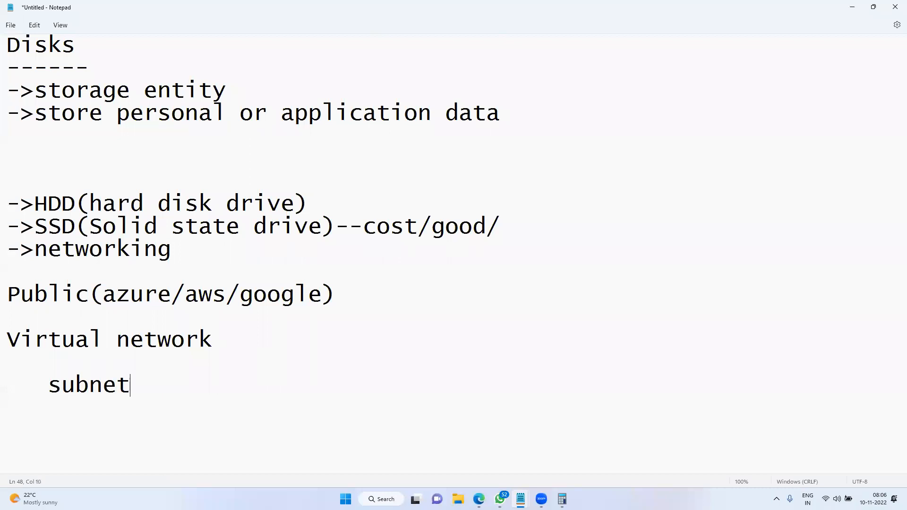
pyautogui.press('Return')
pyautogui.press('Return')
pyautogui.write('IP')
pyautogui.click(478, 499)
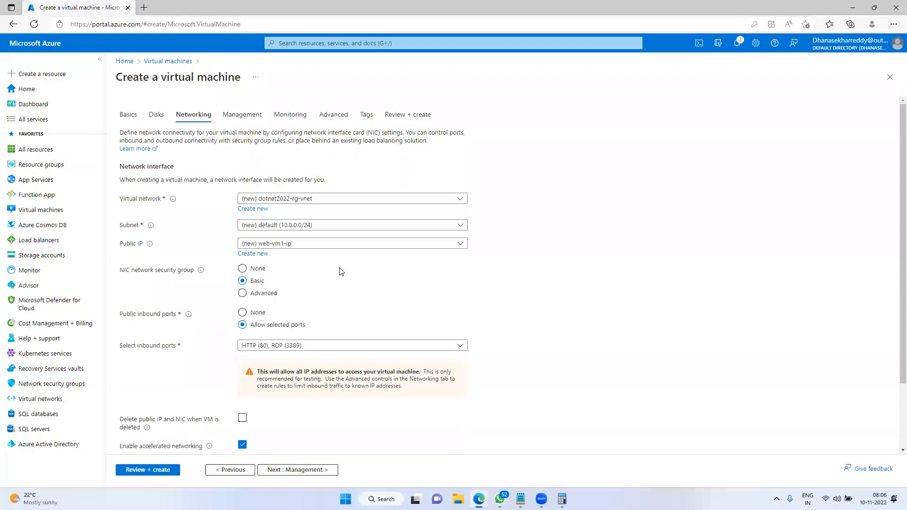
pyautogui.moveTo(255, 188)
pyautogui.mouseDown()
pyautogui.moveTo(268, 206)
pyautogui.moveTo(323, 206)
pyautogui.mouseUp()
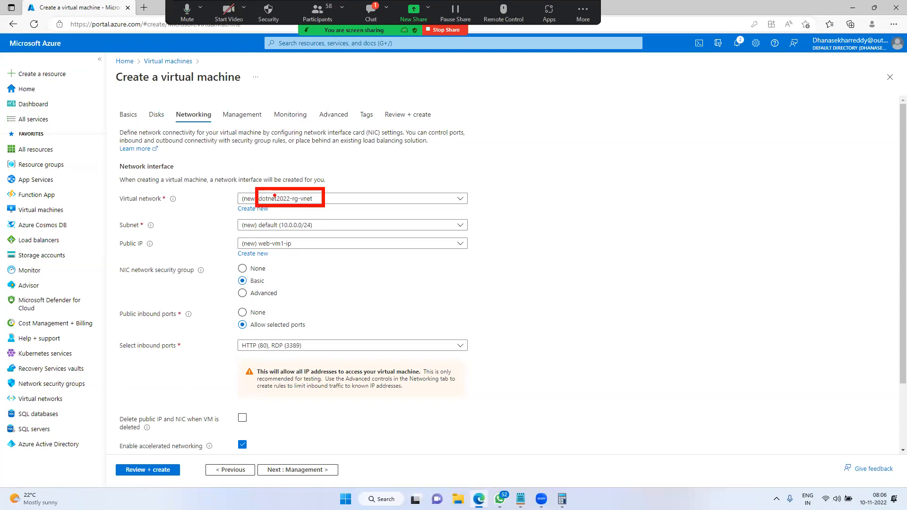
pyautogui.moveTo(273, 187)
pyautogui.mouseDown()
pyautogui.moveTo(287, 171)
pyautogui.moveTo(320, 202)
pyautogui.moveTo(294, 194)
pyautogui.moveTo(330, 152)
pyautogui.moveTo(407, 215)
pyautogui.moveTo(302, 231)
pyautogui.moveTo(241, 222)
pyautogui.moveTo(316, 223)
pyautogui.mouseUp()
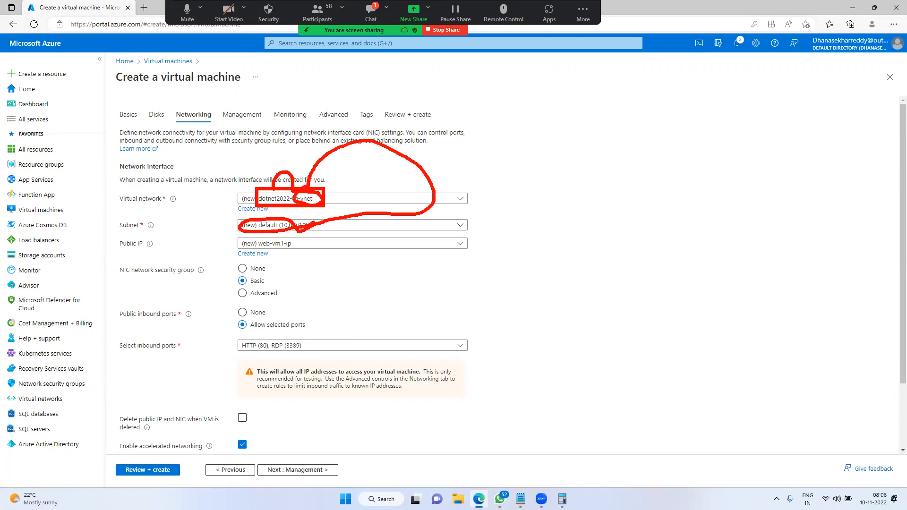
pyautogui.moveTo(236, 194)
pyautogui.mouseDown()
pyautogui.moveTo(340, 137)
pyautogui.moveTo(288, 210)
pyautogui.mouseUp()
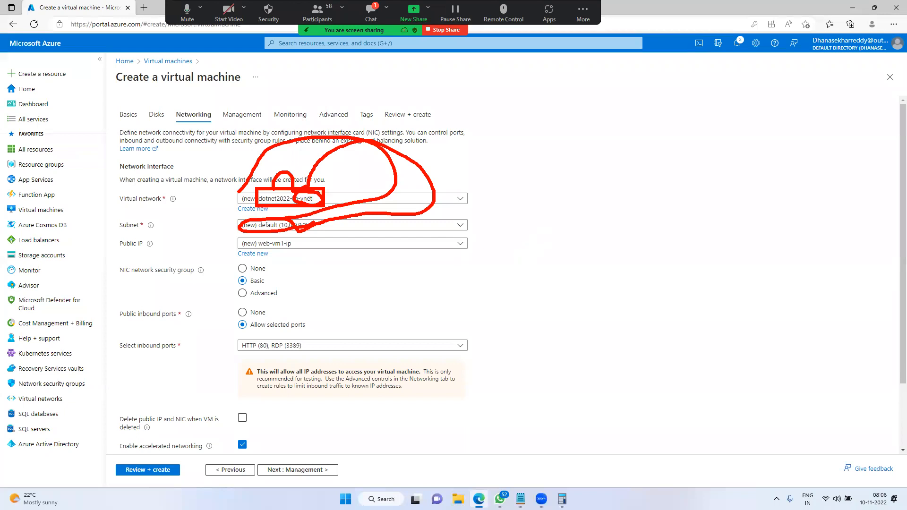
pyautogui.press('Escape')
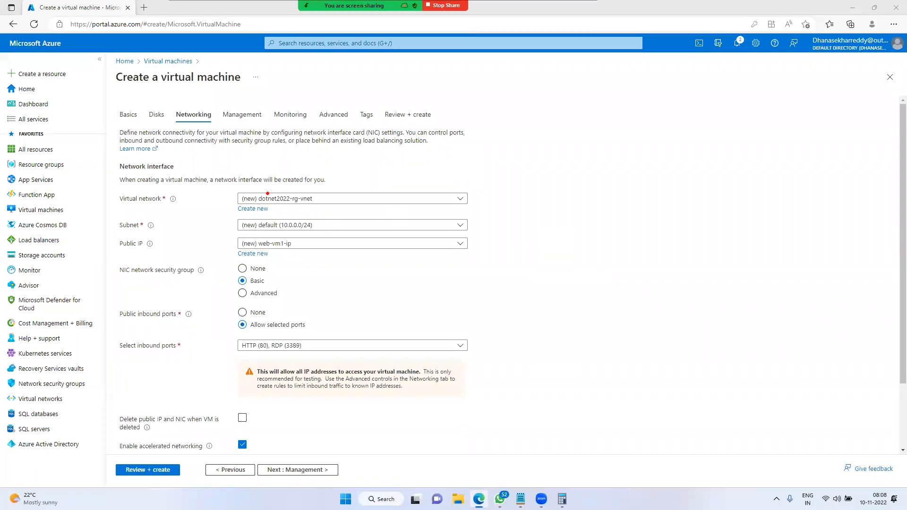
pyautogui.moveTo(113, 150)
pyautogui.mouseDown()
pyautogui.moveTo(141, 283)
pyautogui.moveTo(551, 280)
pyautogui.mouseUp()
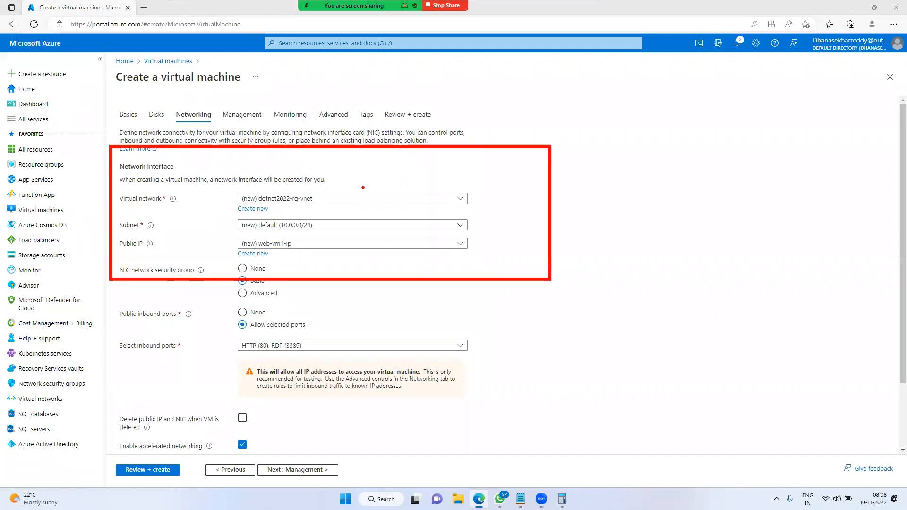
pyautogui.moveTo(305, 171)
pyautogui.mouseDown()
pyautogui.moveTo(354, 174)
pyautogui.moveTo(366, 199)
pyautogui.moveTo(399, 194)
pyautogui.moveTo(402, 222)
pyautogui.moveTo(414, 211)
pyautogui.mouseUp()
pyautogui.click(426, 204)
pyautogui.moveTo(420, 213); pyautogui.dragTo(441, 214)
pyautogui.moveTo(420, 203); pyautogui.dragTo(432, 210)
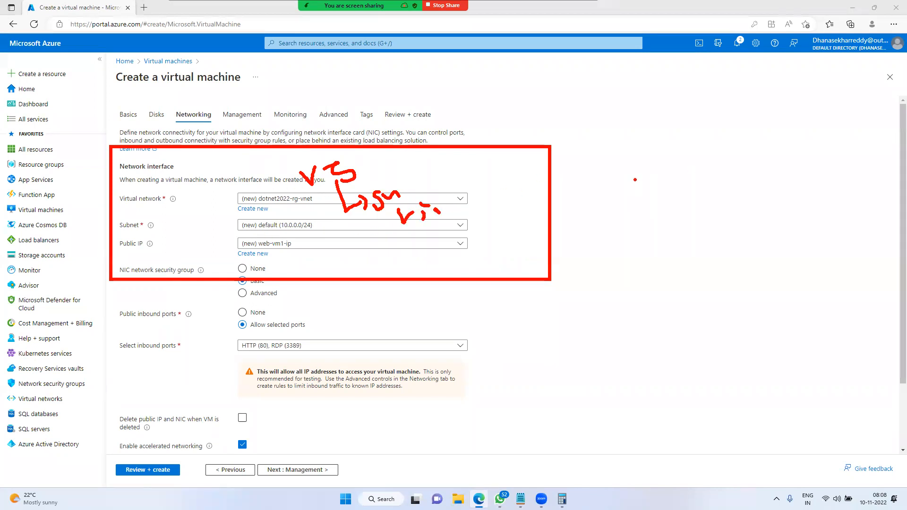
pyautogui.press('Escape')
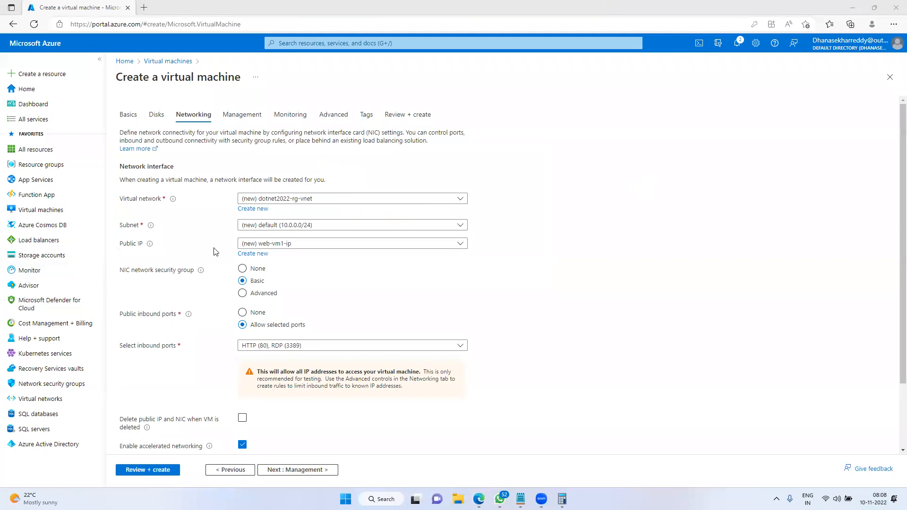
pyautogui.hotkey('ctrl', '2')
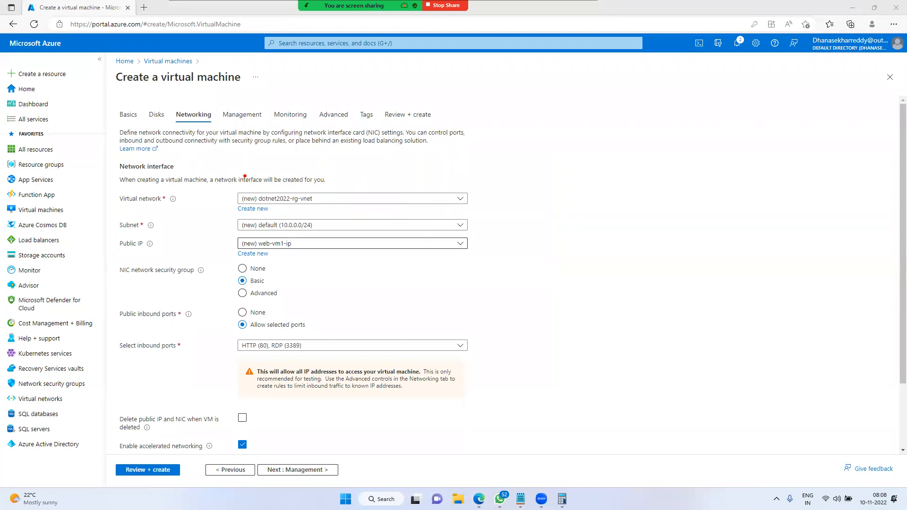
pyautogui.moveTo(263, 168)
pyautogui.mouseDown()
pyautogui.moveTo(274, 194)
pyautogui.moveTo(303, 190)
pyautogui.mouseUp()
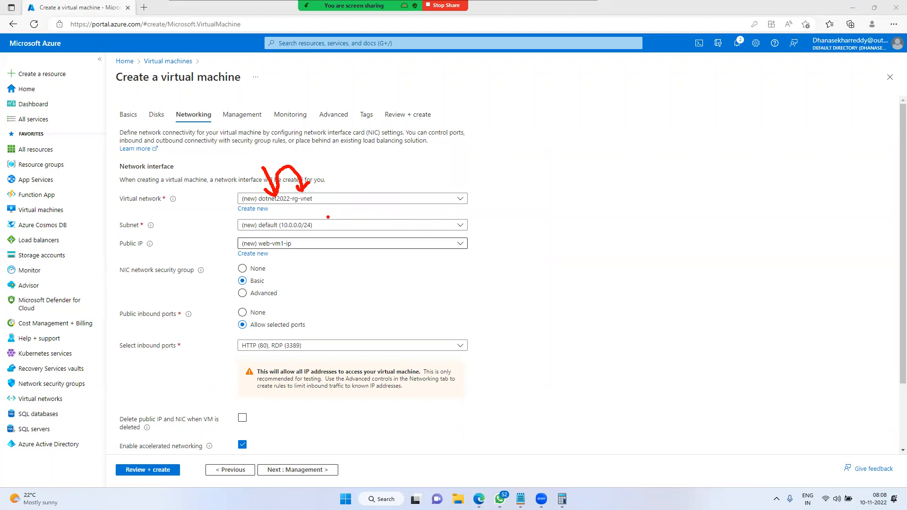
pyautogui.moveTo(273, 222)
pyautogui.mouseDown()
pyautogui.moveTo(251, 231)
pyautogui.moveTo(257, 213)
pyautogui.moveTo(263, 234)
pyautogui.moveTo(302, 256)
pyautogui.moveTo(270, 229)
pyautogui.mouseUp()
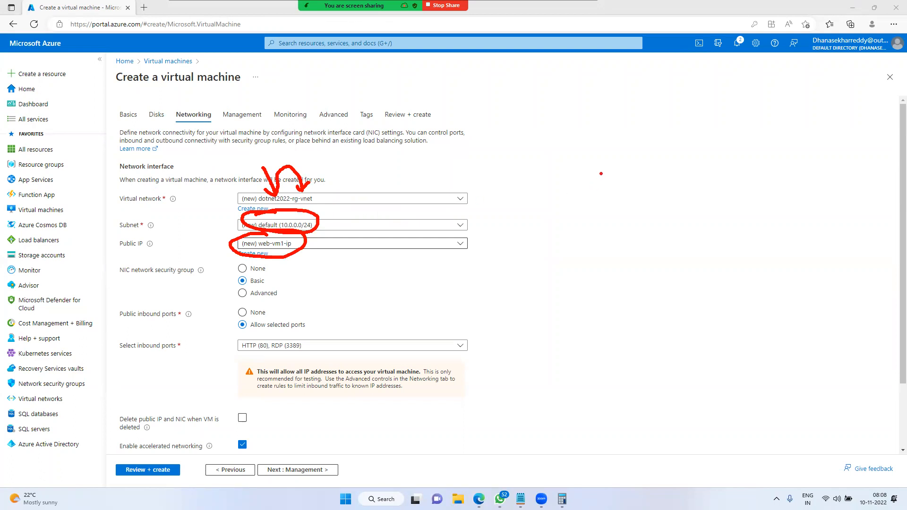
pyautogui.moveTo(570, 118)
pyautogui.mouseDown()
pyautogui.moveTo(655, 178)
pyautogui.moveTo(607, 184)
pyautogui.moveTo(624, 189)
pyautogui.moveTo(607, 203)
pyautogui.moveTo(665, 213)
pyautogui.mouseUp()
pyautogui.moveTo(658, 151)
pyautogui.mouseDown()
pyautogui.moveTo(715, 111)
pyautogui.moveTo(718, 133)
pyautogui.moveTo(754, 77)
pyautogui.moveTo(733, 185)
pyautogui.mouseUp()
pyautogui.moveTo(743, 164)
pyautogui.mouseDown()
pyautogui.moveTo(757, 191)
pyautogui.moveTo(750, 147)
pyautogui.mouseUp()
pyautogui.moveTo(755, 161)
pyautogui.mouseDown()
pyautogui.moveTo(766, 152)
pyautogui.moveTo(774, 160)
pyautogui.mouseUp()
pyautogui.moveTo(754, 62)
pyautogui.mouseDown()
pyautogui.moveTo(789, 99)
pyautogui.moveTo(761, 51)
pyautogui.mouseUp()
pyautogui.moveTo(788, 63)
pyautogui.mouseDown()
pyautogui.moveTo(845, 51)
pyautogui.moveTo(821, 84)
pyautogui.mouseUp()
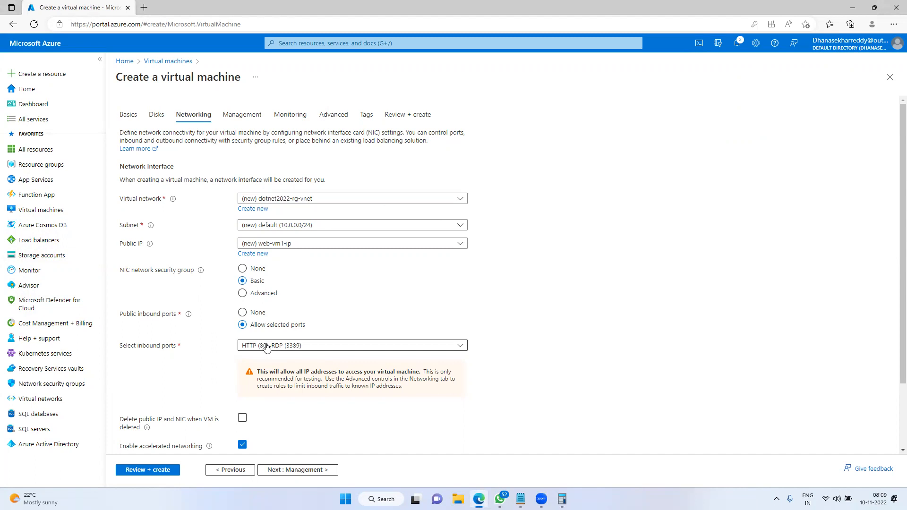
# Scroll through the Networking settings and continue to the Management tab
pyautogui.scroll(-1, 266, 283)
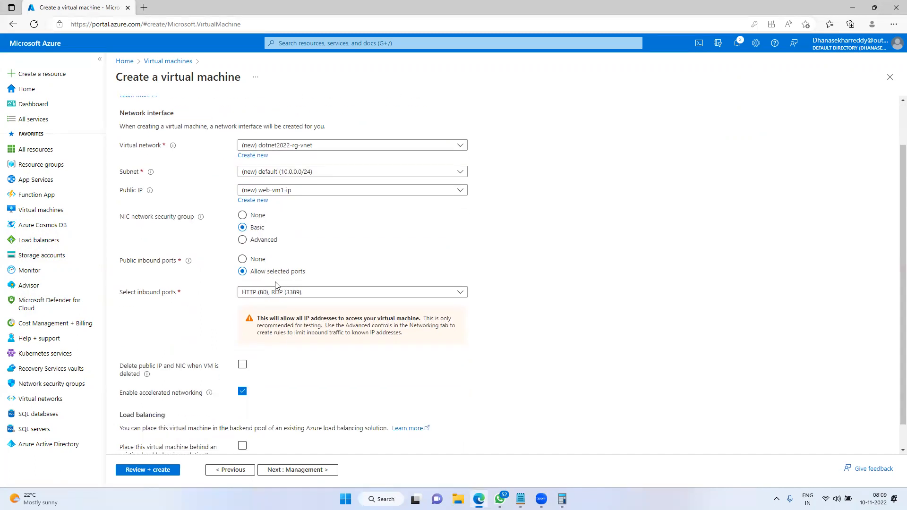
pyautogui.click(286, 469)
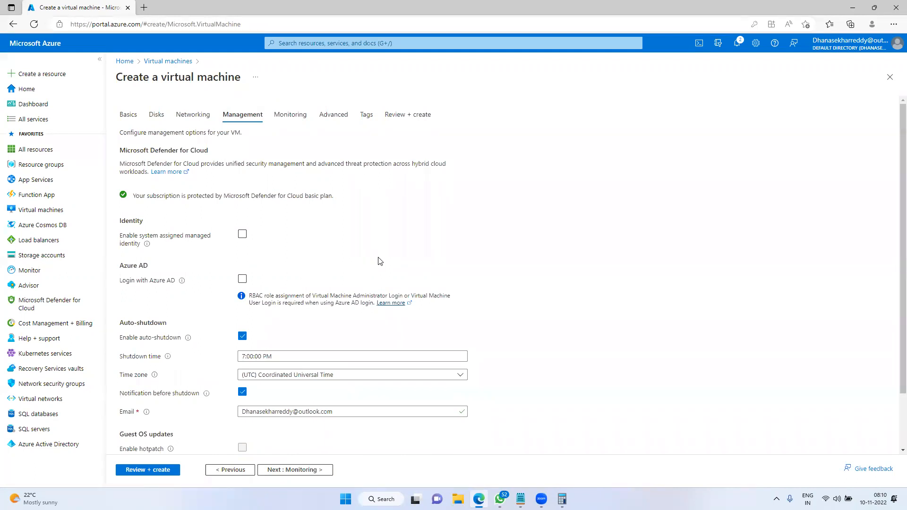
# Check Login with Azure AD in the Identity section
pyautogui.moveTo(112, 205)
pyautogui.mouseDown()
pyautogui.moveTo(164, 250)
pyautogui.moveTo(316, 261)
pyautogui.mouseUp()
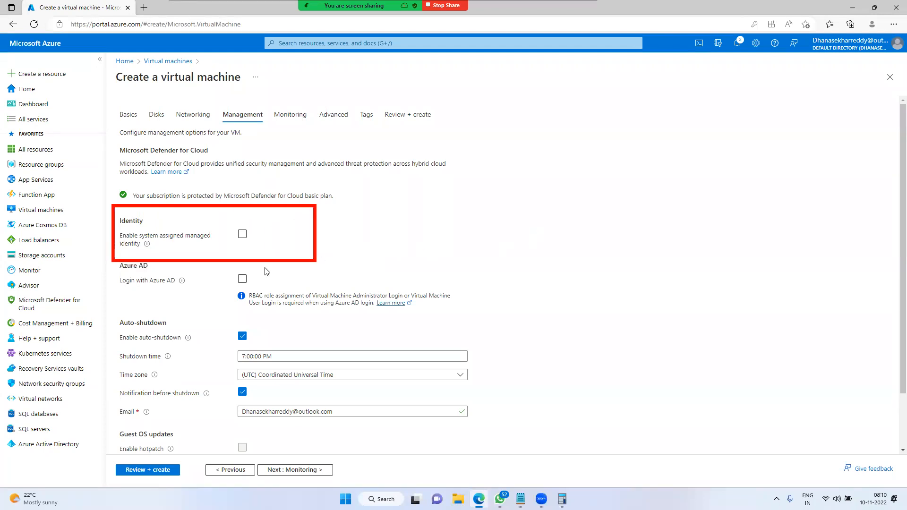
pyautogui.click(242, 279)
pyautogui.moveTo(118, 287); pyautogui.dragTo(152, 288)
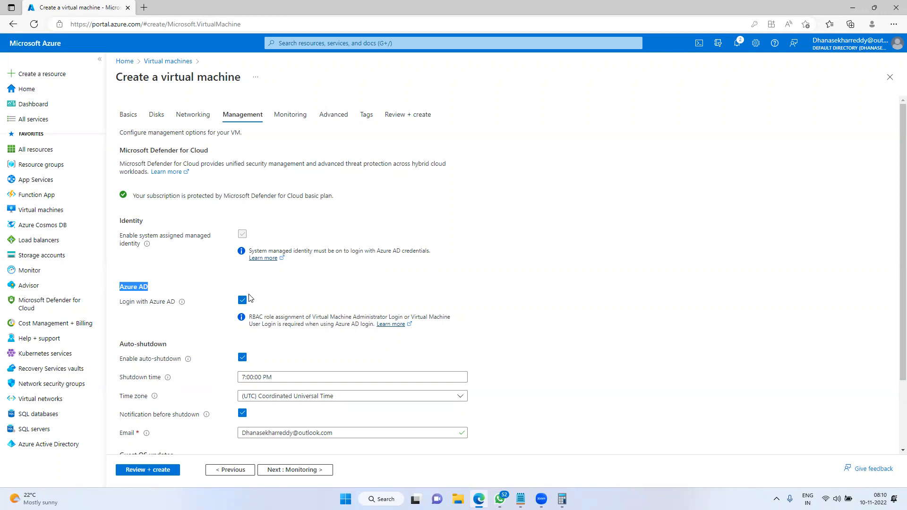
pyautogui.scroll(-1, 409, 290)
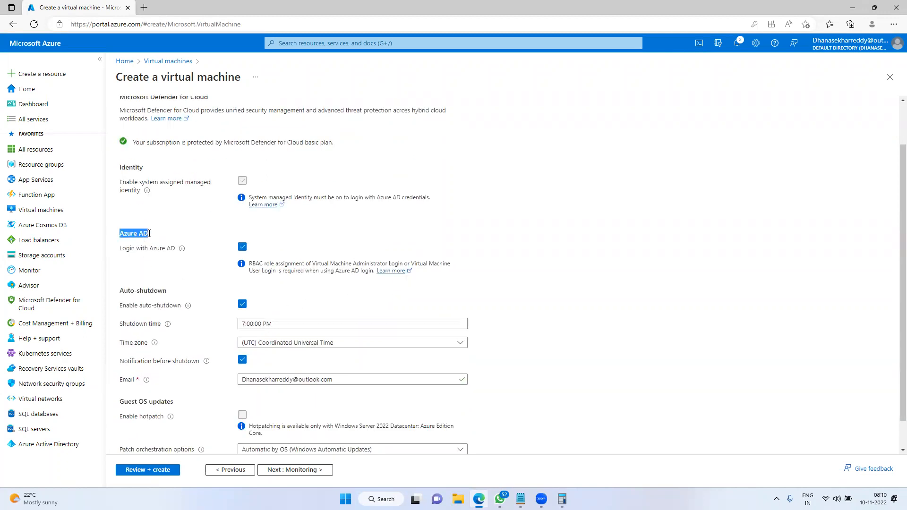
pyautogui.click(670, 227)
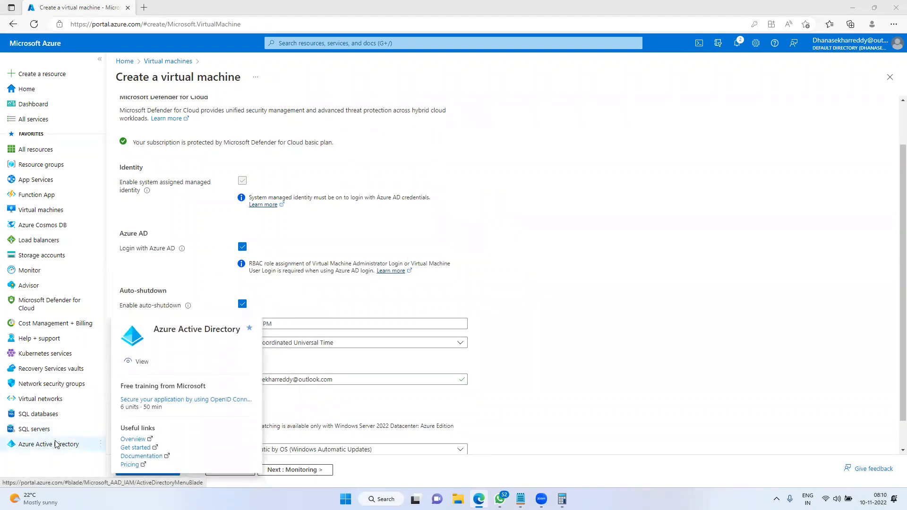
# Sketch arrows linking Azure Active Directory to the identity settings, then clear them
pyautogui.moveTo(77, 443)
pyautogui.mouseDown()
pyautogui.moveTo(174, 251)
pyautogui.moveTo(238, 207)
pyautogui.moveTo(230, 225)
pyautogui.mouseUp()
pyautogui.moveTo(21, 440); pyautogui.dragTo(15, 409)
pyautogui.moveTo(10, 416); pyautogui.dragTo(27, 408)
pyautogui.moveTo(73, 360)
pyautogui.mouseDown()
pyautogui.moveTo(36, 431)
pyautogui.moveTo(244, 242)
pyautogui.moveTo(269, 273)
pyautogui.mouseUp()
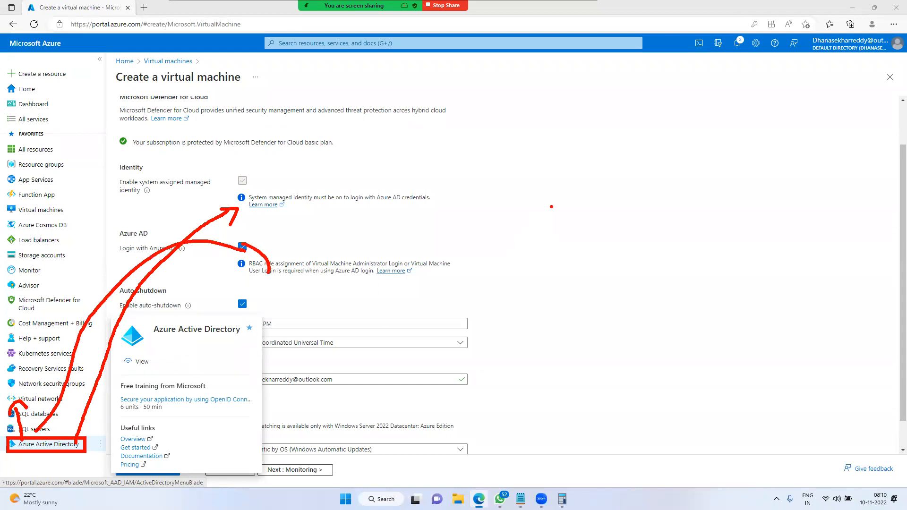
pyautogui.press('Escape')
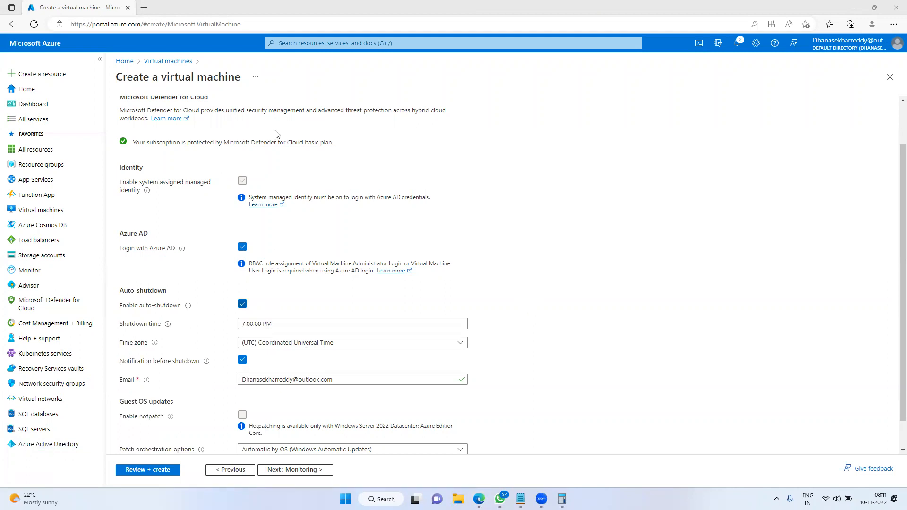
# Turn off Azure AD login and managed identity, then re-enable Login with Azure AD
pyautogui.click(244, 245)
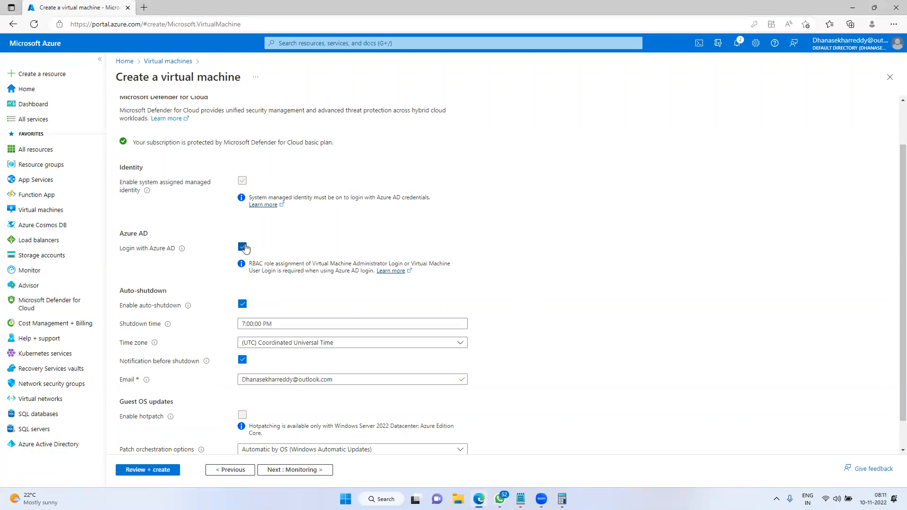
pyautogui.click(242, 246)
pyautogui.click(242, 181)
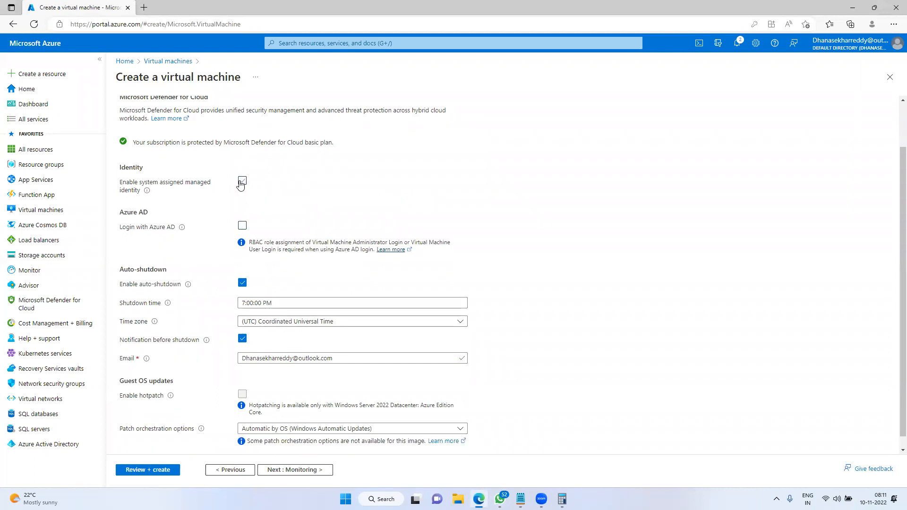
pyautogui.click(242, 226)
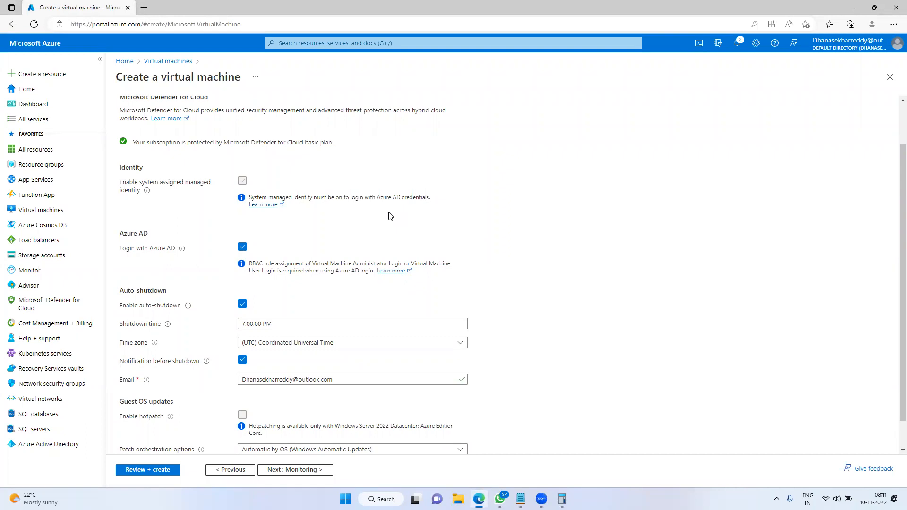
pyautogui.scroll(-1, 344, 209)
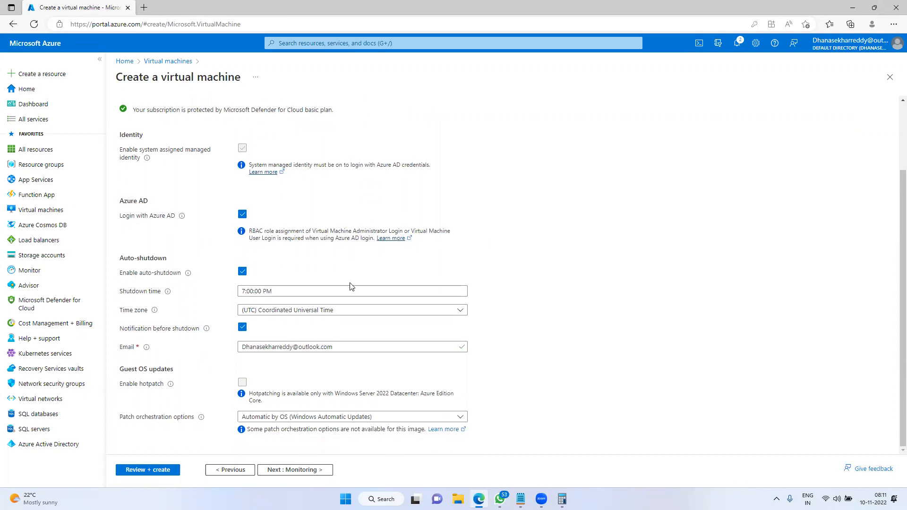
pyautogui.moveTo(106, 240)
pyautogui.mouseDown()
pyautogui.moveTo(192, 336)
pyautogui.moveTo(553, 376)
pyautogui.mouseUp()
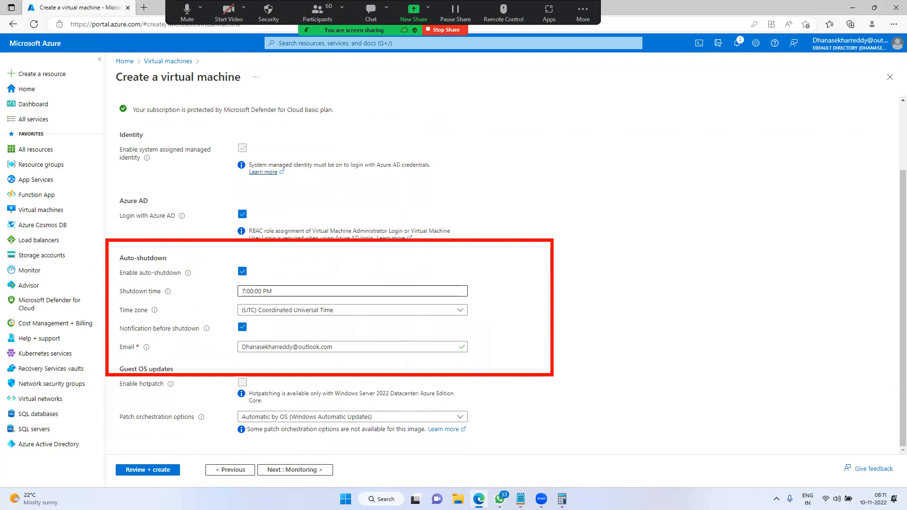
pyautogui.press('Escape')
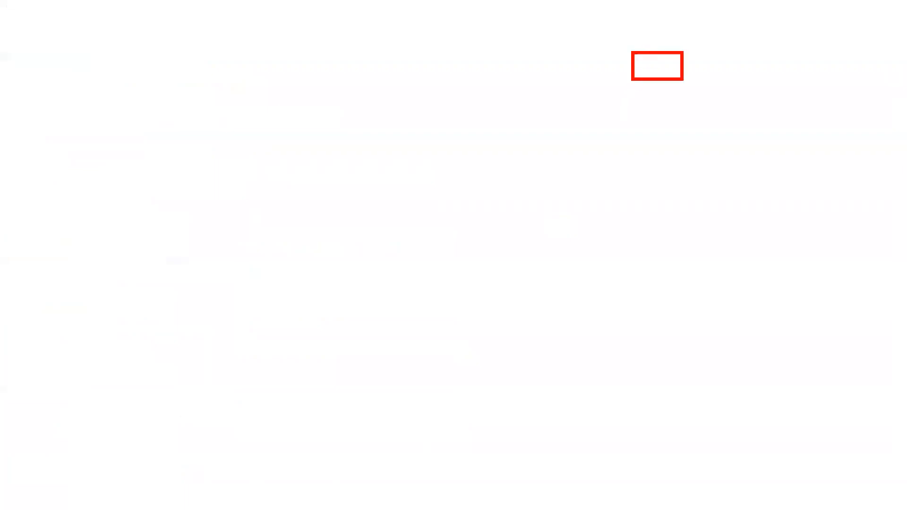
# Finish the computer sketch, label it with a circled 3,25, and arrow down to 6
pyautogui.moveTo(641, 123); pyautogui.dragTo(744, 147)
pyautogui.moveTo(780, 88); pyautogui.dragTo(804, 120)
pyautogui.moveTo(824, 109); pyautogui.dragTo(819, 120)
pyautogui.moveTo(830, 78); pyautogui.dragTo(875, 80)
pyautogui.moveTo(874, 55)
pyautogui.mouseDown()
pyautogui.moveTo(890, 70)
pyautogui.moveTo(903, 63)
pyautogui.mouseUp()
pyautogui.moveTo(869, 24)
pyautogui.mouseDown()
pyautogui.moveTo(809, 139)
pyautogui.moveTo(891, 121)
pyautogui.moveTo(888, 40)
pyautogui.mouseUp()
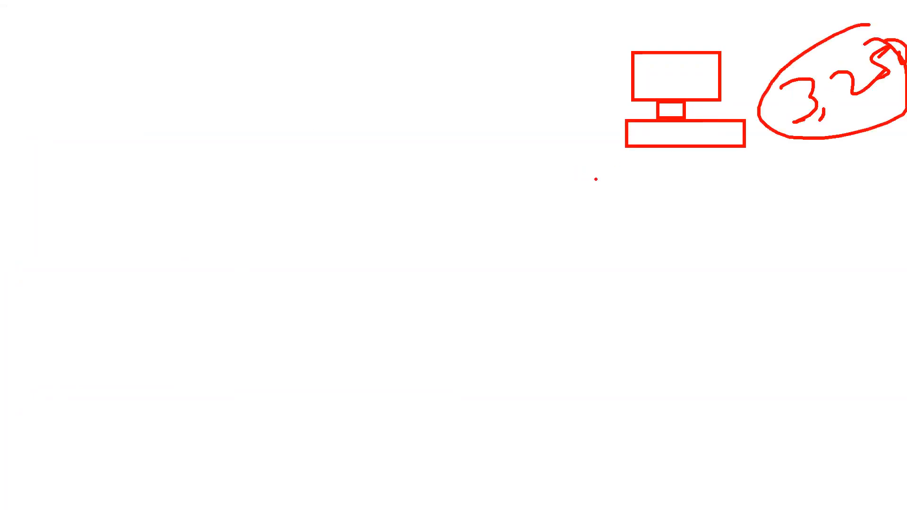
pyautogui.moveTo(636, 136)
pyautogui.mouseDown()
pyautogui.moveTo(624, 236)
pyautogui.moveTo(630, 229)
pyautogui.mouseUp()
pyautogui.moveTo(638, 228); pyautogui.dragTo(673, 218)
pyautogui.moveTo(663, 216); pyautogui.dragTo(670, 233)
pyautogui.click(696, 209)
pyautogui.click(589, 232)
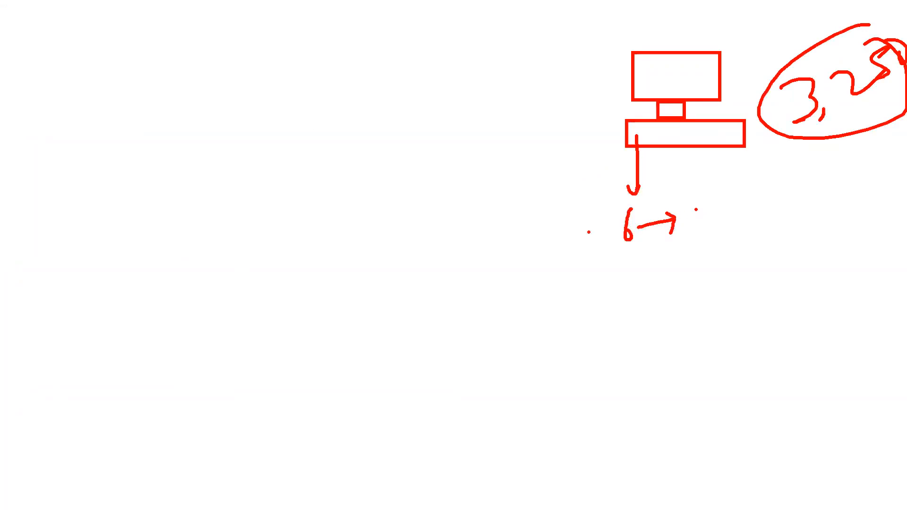
# Write 12! pointing to the 6 and the multiplication 6 × 10 = 60
pyautogui.moveTo(527, 243); pyautogui.dragTo(533, 261)
pyautogui.moveTo(536, 235); pyautogui.dragTo(562, 248)
pyautogui.click(570, 248)
pyautogui.moveTo(565, 231)
pyautogui.mouseDown()
pyautogui.moveTo(563, 243)
pyautogui.moveTo(623, 228)
pyautogui.moveTo(605, 293)
pyautogui.moveTo(594, 290)
pyautogui.moveTo(609, 324)
pyautogui.moveTo(648, 319)
pyautogui.mouseUp()
pyautogui.click(639, 311)
pyautogui.moveTo(644, 301)
pyautogui.mouseDown()
pyautogui.moveTo(634, 325)
pyautogui.moveTo(661, 319)
pyautogui.mouseUp()
pyautogui.moveTo(666, 297)
pyautogui.mouseDown()
pyautogui.moveTo(667, 306)
pyautogui.moveTo(708, 290)
pyautogui.moveTo(744, 301)
pyautogui.mouseUp()
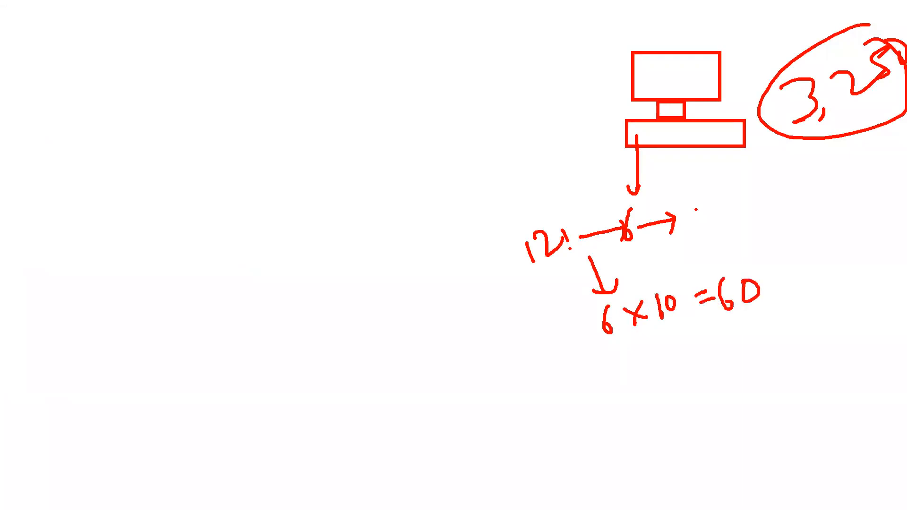
# Arrow down from 60 to 20 and the circled result 1800, then return to the VM form
pyautogui.moveTo(746, 305)
pyautogui.mouseDown()
pyautogui.moveTo(744, 334)
pyautogui.moveTo(752, 330)
pyautogui.mouseUp()
pyautogui.moveTo(750, 355)
pyautogui.mouseDown()
pyautogui.moveTo(764, 358)
pyautogui.moveTo(760, 376)
pyautogui.mouseUp()
pyautogui.moveTo(781, 355)
pyautogui.mouseDown()
pyautogui.moveTo(791, 362)
pyautogui.moveTo(794, 348)
pyautogui.mouseUp()
pyautogui.moveTo(755, 409); pyautogui.dragTo(824, 381)
pyautogui.moveTo(794, 427)
pyautogui.mouseDown()
pyautogui.moveTo(803, 455)
pyautogui.moveTo(814, 441)
pyautogui.moveTo(838, 437)
pyautogui.mouseUp()
pyautogui.moveTo(866, 408)
pyautogui.mouseDown()
pyautogui.moveTo(864, 425)
pyautogui.moveTo(856, 395)
pyautogui.mouseUp()
pyautogui.moveTo(850, 388)
pyautogui.mouseDown()
pyautogui.moveTo(758, 425)
pyautogui.moveTo(843, 390)
pyautogui.mouseUp()
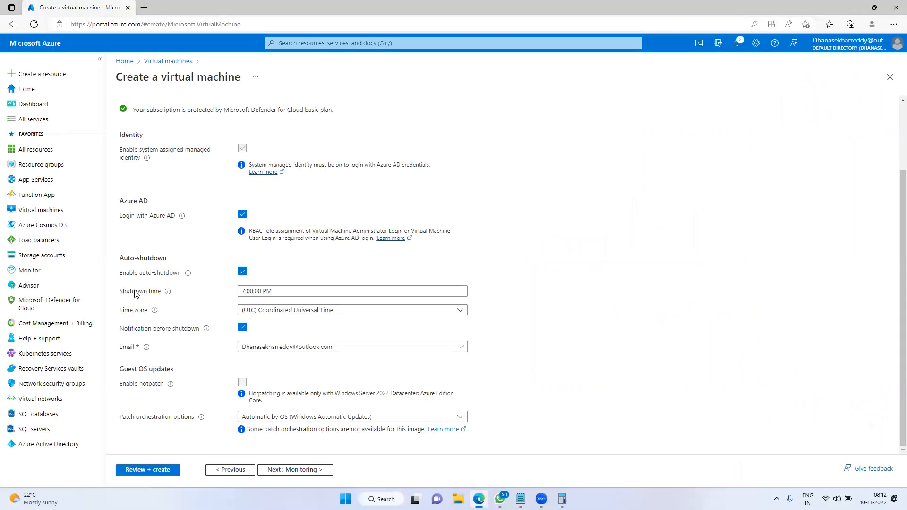
pyautogui.moveTo(122, 291); pyautogui.dragTo(161, 294)
pyautogui.click(188, 303)
# Change the auto-shutdown time to 12:00:00 AM
pyautogui.click(243, 292)
pyautogui.press('BackSpace')
pyautogui.write('12')
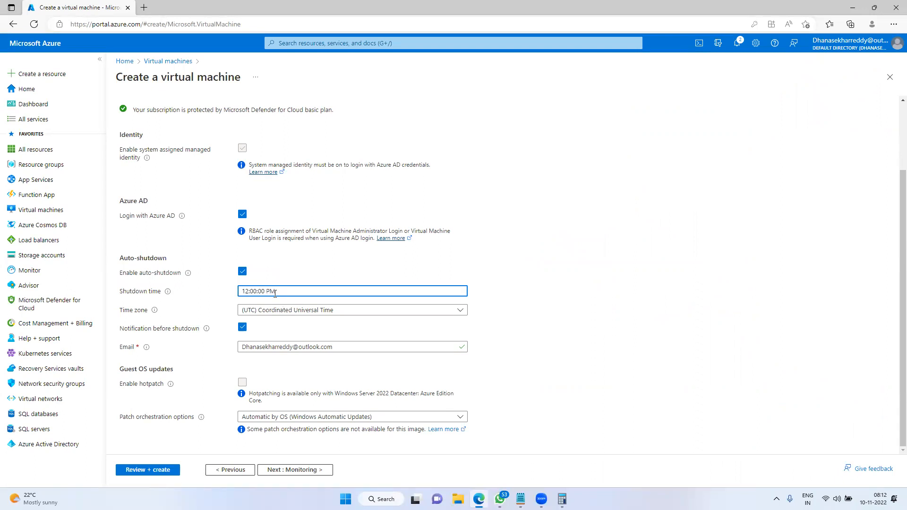
pyautogui.press('BackSpace')
pyautogui.write('A')
pyautogui.moveTo(329, 291); pyautogui.dragTo(234, 292)
# Set the shutdown time zone to (UTC+05:30) Chennai, Kolkata, Mumbai, New Delhi
pyautogui.click(411, 315)
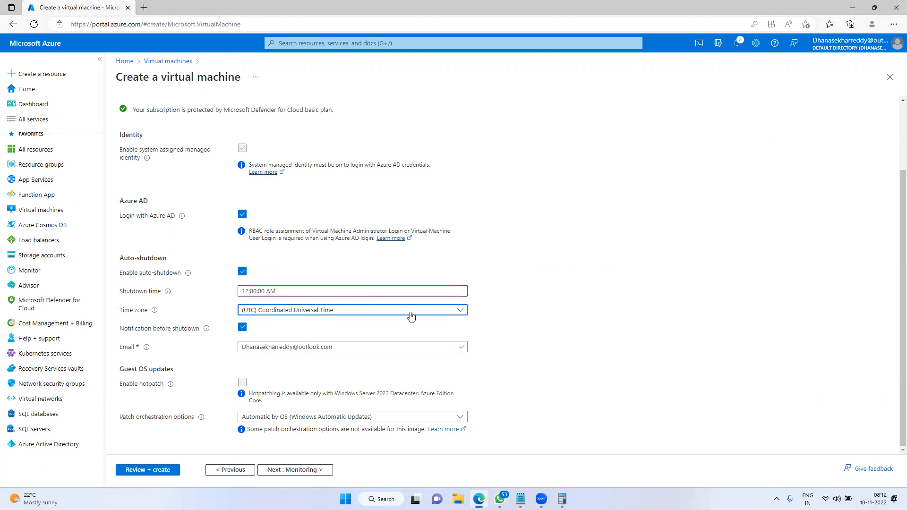
pyautogui.click(411, 314)
pyautogui.scroll(-5, 407, 243)
pyautogui.scroll(-10, 407, 243)
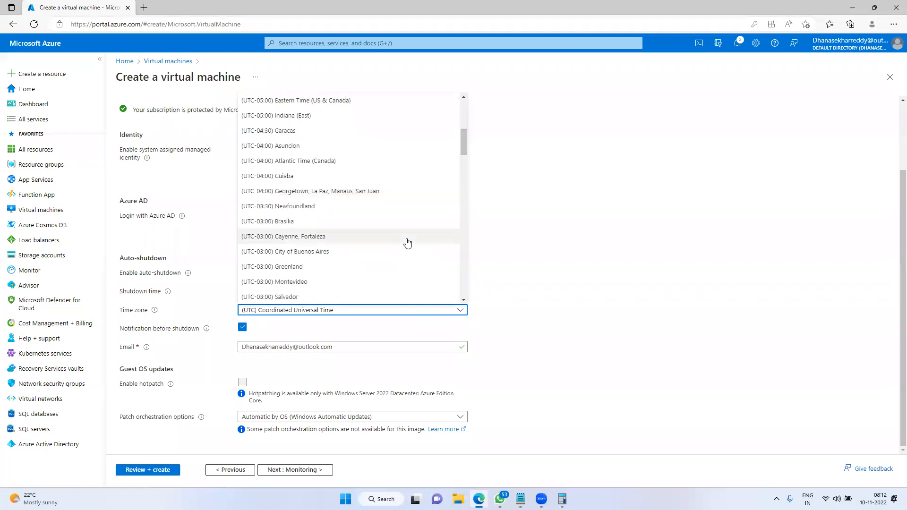
pyautogui.scroll(-6, 407, 243)
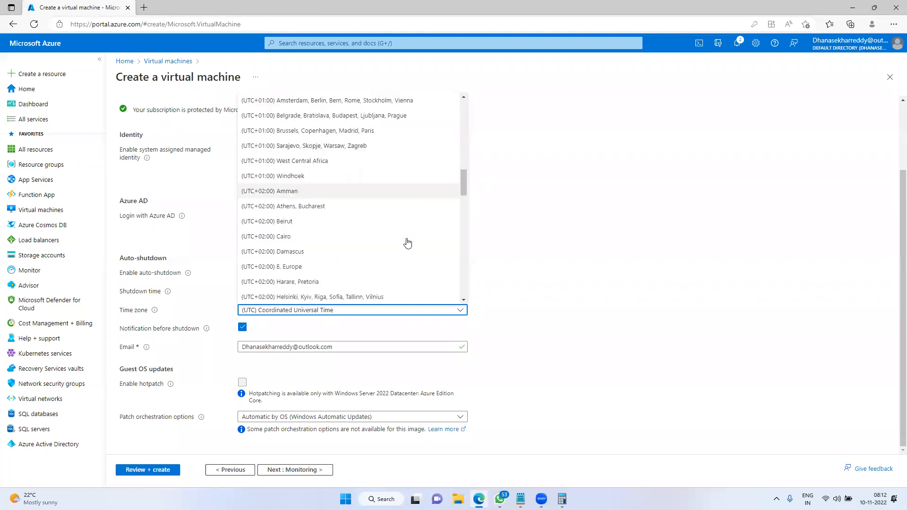
pyautogui.scroll(-6, 406, 242)
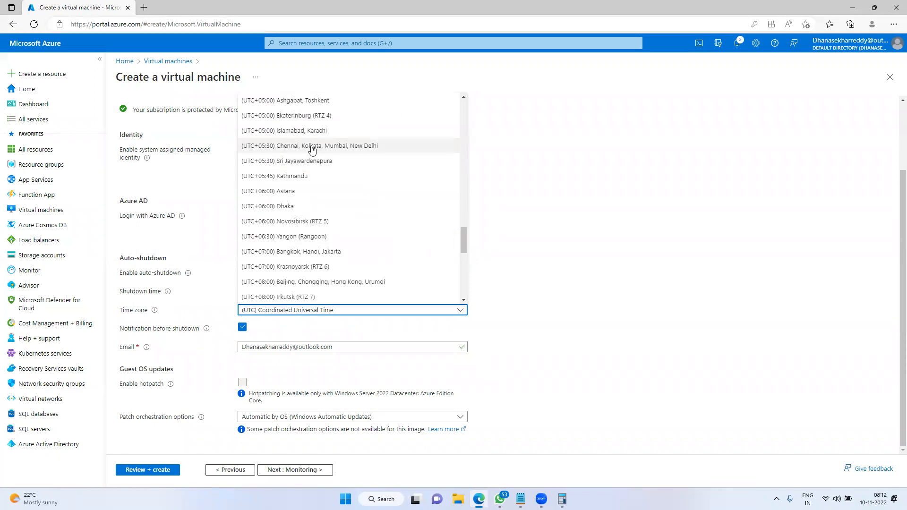
pyautogui.click(264, 150)
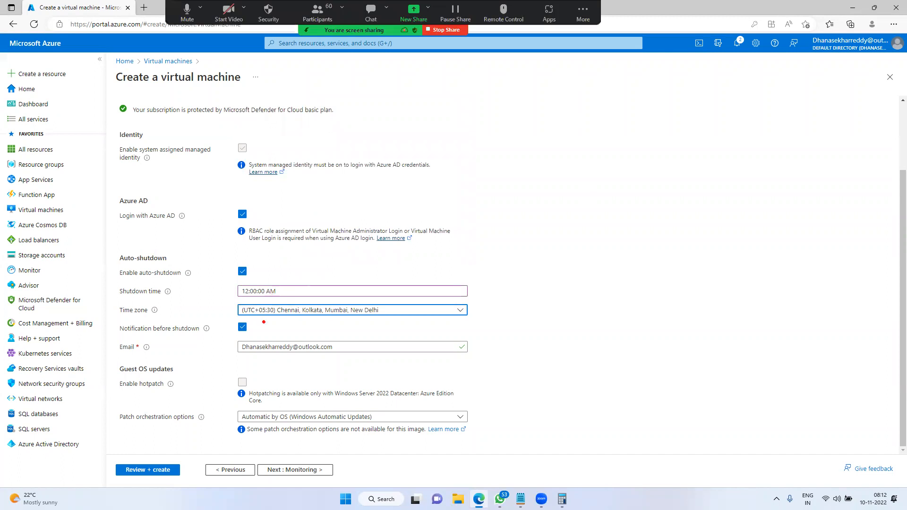
pyautogui.moveTo(247, 306)
pyautogui.mouseDown()
pyautogui.moveTo(357, 201)
pyautogui.moveTo(501, 163)
pyautogui.moveTo(489, 187)
pyautogui.mouseUp()
pyautogui.moveTo(523, 152); pyautogui.dragTo(523, 168)
pyautogui.scroll(8, 552, 229)
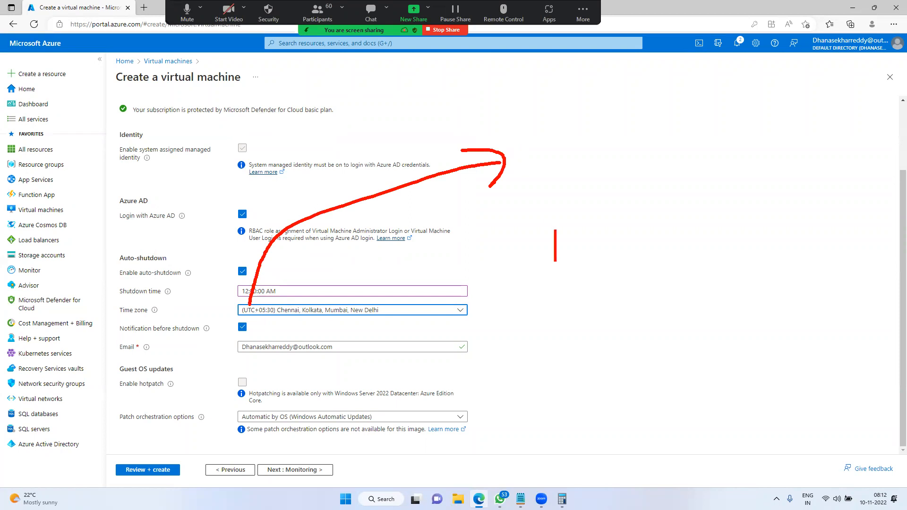
pyautogui.write('UTC')
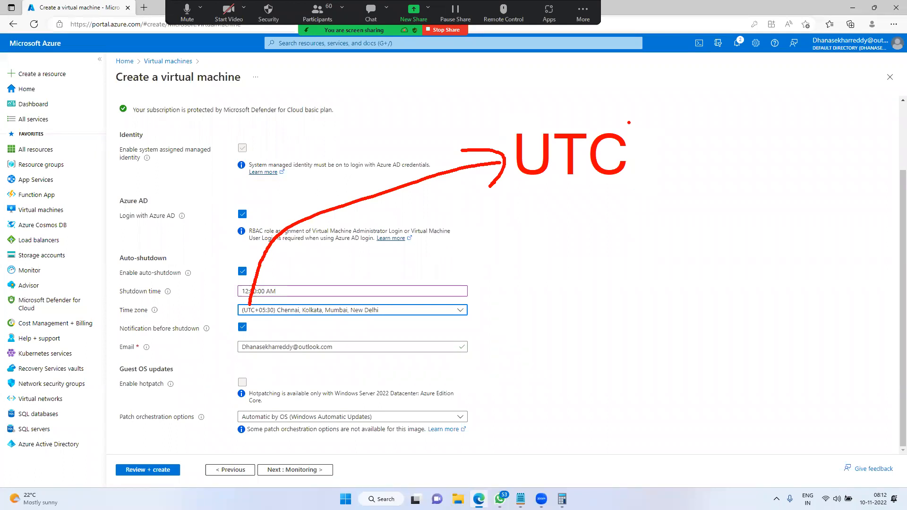
pyautogui.moveTo(527, 248)
pyautogui.mouseDown()
pyautogui.moveTo(513, 226)
pyautogui.moveTo(510, 244)
pyautogui.mouseUp()
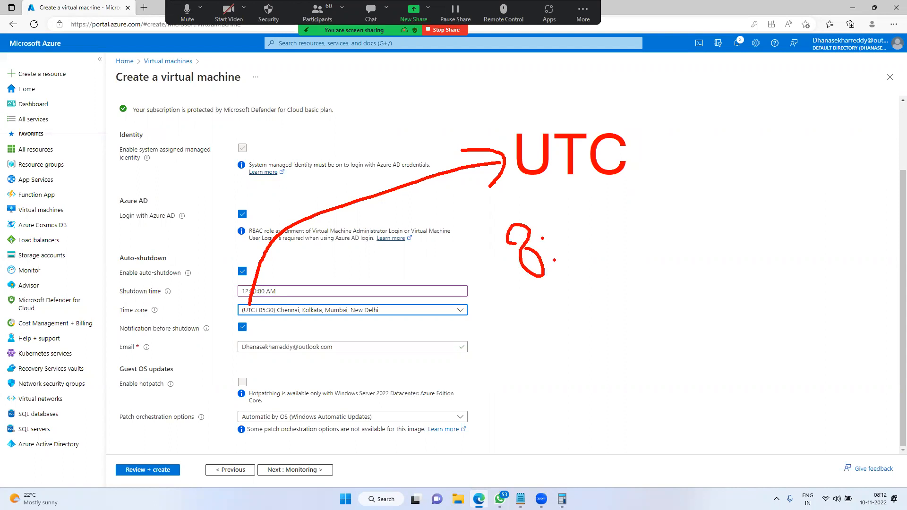
pyautogui.moveTo(562, 232)
pyautogui.mouseDown()
pyautogui.moveTo(628, 222)
pyautogui.moveTo(632, 201)
pyautogui.moveTo(664, 184)
pyautogui.moveTo(672, 203)
pyautogui.mouseUp()
pyautogui.moveTo(640, 176)
pyautogui.mouseDown()
pyautogui.moveTo(527, 218)
pyautogui.moveTo(673, 194)
pyautogui.moveTo(645, 177)
pyautogui.moveTo(737, 145)
pyautogui.moveTo(745, 155)
pyautogui.mouseUp()
pyautogui.moveTo(782, 96); pyautogui.dragTo(845, 118)
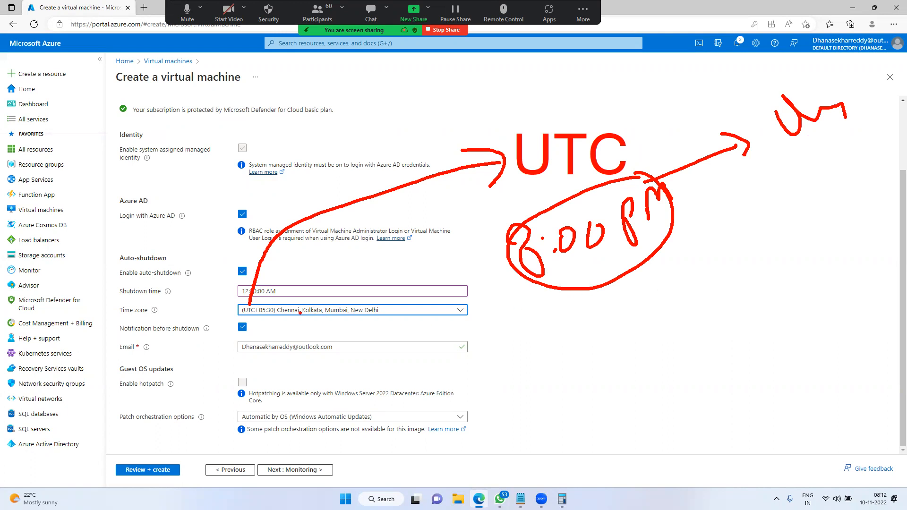
pyautogui.moveTo(256, 319)
pyautogui.mouseDown()
pyautogui.moveTo(272, 317)
pyautogui.moveTo(271, 303)
pyautogui.moveTo(272, 322)
pyautogui.moveTo(291, 332)
pyautogui.moveTo(364, 322)
pyautogui.moveTo(367, 333)
pyautogui.mouseUp()
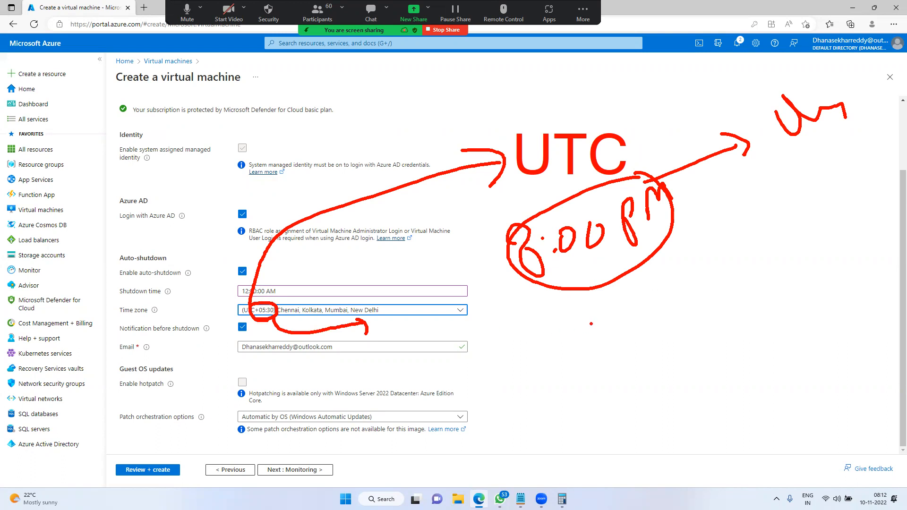
pyautogui.press('Escape')
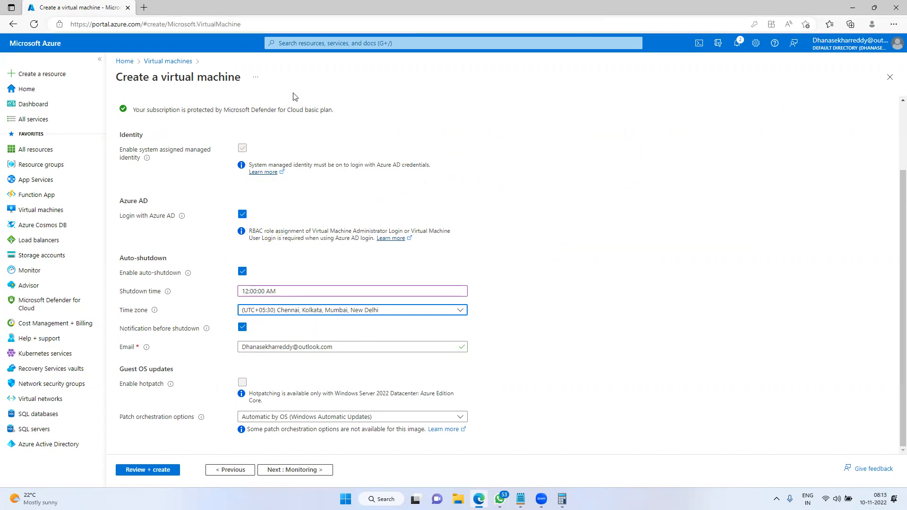
# Search Bing for 'utc time now' in a new tab and highlight the 2:43 AM result
pyautogui.click(144, 8)
pyautogui.write('utc')
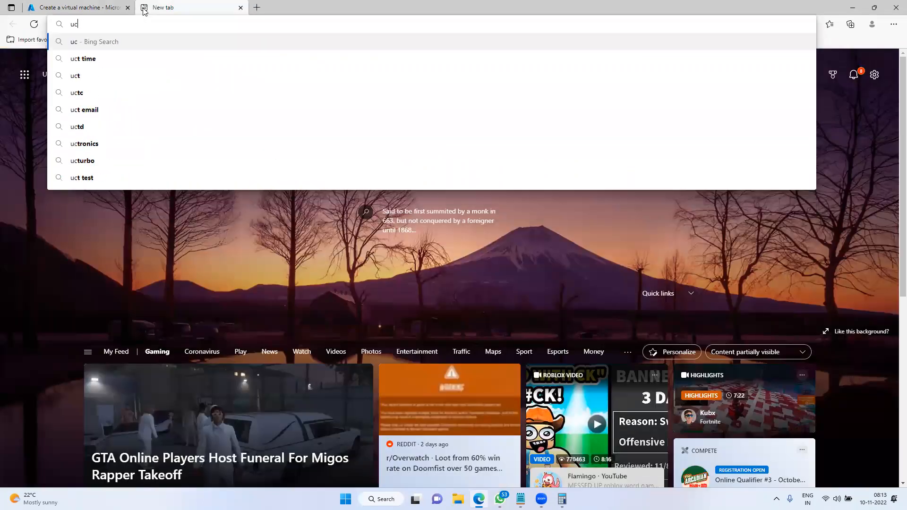
pyautogui.press('Return')
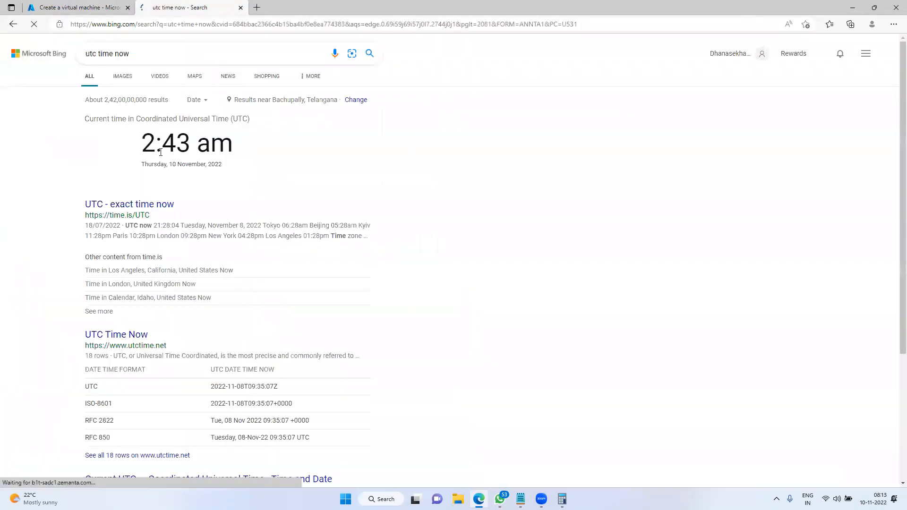
pyautogui.tripleClick(240, 143)
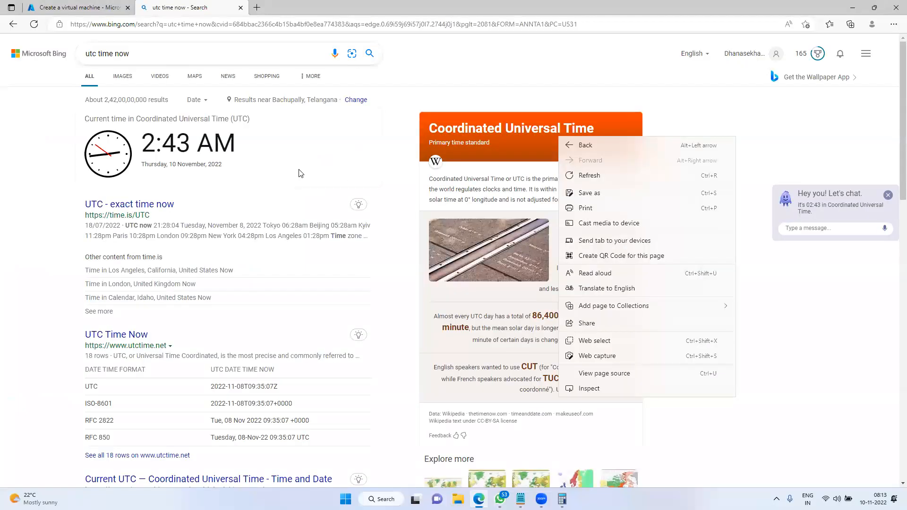
# Annotate +5:30 beside the UTC clock and circle the local clock time
pyautogui.click(300, 174)
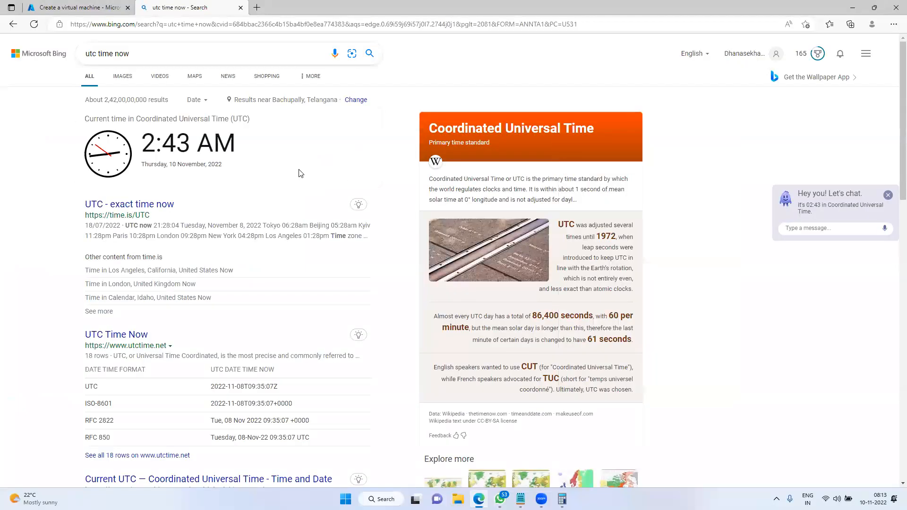
pyautogui.moveTo(250, 148)
pyautogui.mouseDown()
pyautogui.moveTo(273, 141)
pyautogui.moveTo(267, 161)
pyautogui.mouseUp()
pyautogui.moveTo(296, 124)
pyautogui.mouseDown()
pyautogui.moveTo(282, 142)
pyautogui.moveTo(285, 156)
pyautogui.mouseUp()
pyautogui.moveTo(322, 125); pyautogui.dragTo(333, 149)
pyautogui.moveTo(353, 112); pyautogui.dragTo(350, 113)
pyautogui.moveTo(288, 175)
pyautogui.mouseDown()
pyautogui.moveTo(608, 240)
pyautogui.moveTo(832, 410)
pyautogui.moveTo(853, 479)
pyautogui.moveTo(902, 493)
pyautogui.moveTo(871, 474)
pyautogui.mouseUp()
pyautogui.click(867, 480)
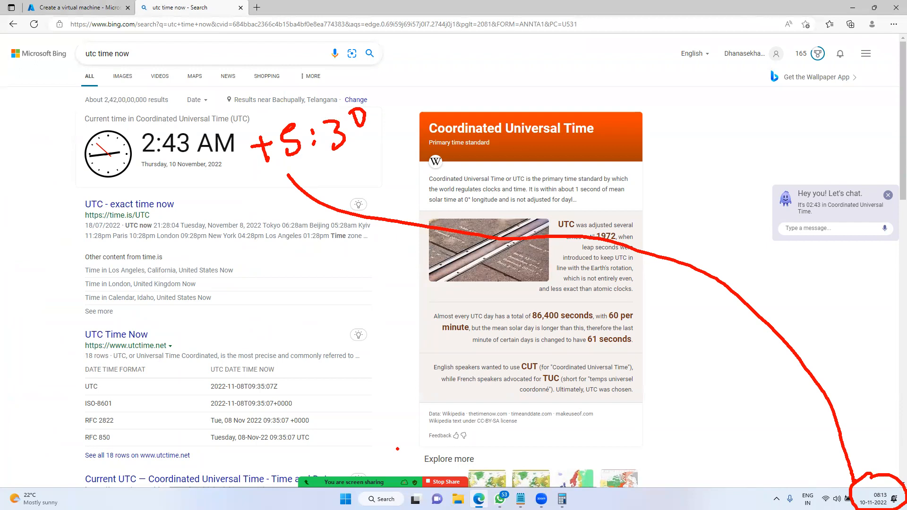
# Underline the 2:43 UTC time, clear all annotations, and return to the Azure tab
pyautogui.moveTo(141, 166); pyautogui.dragTo(165, 158)
pyautogui.moveTo(268, 168); pyautogui.dragTo(298, 163)
pyautogui.moveTo(157, 163)
pyautogui.mouseDown()
pyautogui.moveTo(169, 213)
pyautogui.moveTo(195, 258)
pyautogui.mouseUp()
pyautogui.moveTo(156, 246); pyautogui.dragTo(176, 231)
pyautogui.moveTo(345, 155); pyautogui.dragTo(393, 138)
pyautogui.moveTo(121, 185); pyautogui.dragTo(187, 175)
pyautogui.moveTo(321, 229); pyautogui.dragTo(375, 234)
pyautogui.moveTo(887, 477)
pyautogui.mouseDown()
pyautogui.moveTo(864, 476)
pyautogui.moveTo(902, 472)
pyautogui.moveTo(865, 474)
pyautogui.mouseUp()
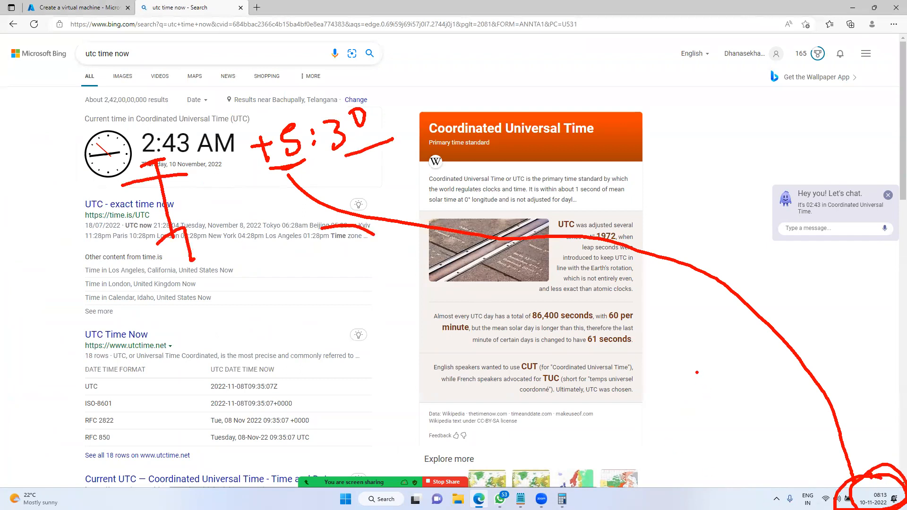
pyautogui.press('Escape')
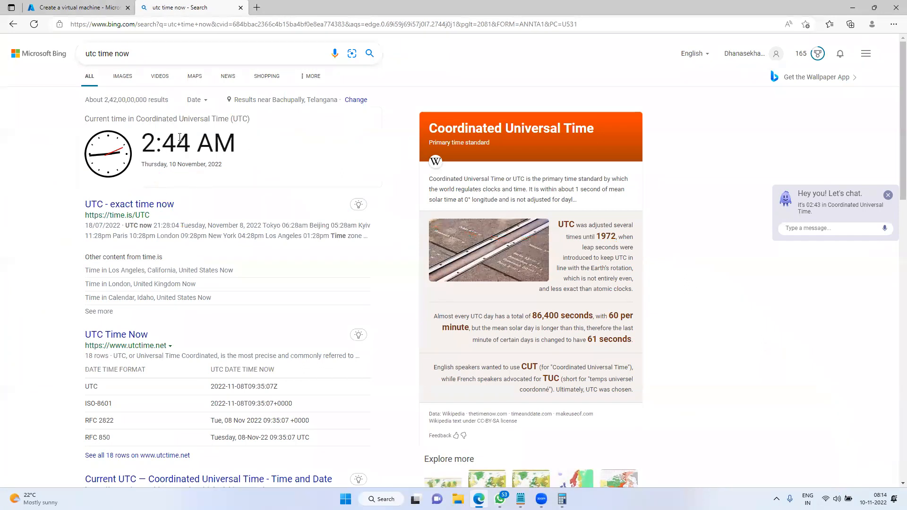
pyautogui.click(76, 7)
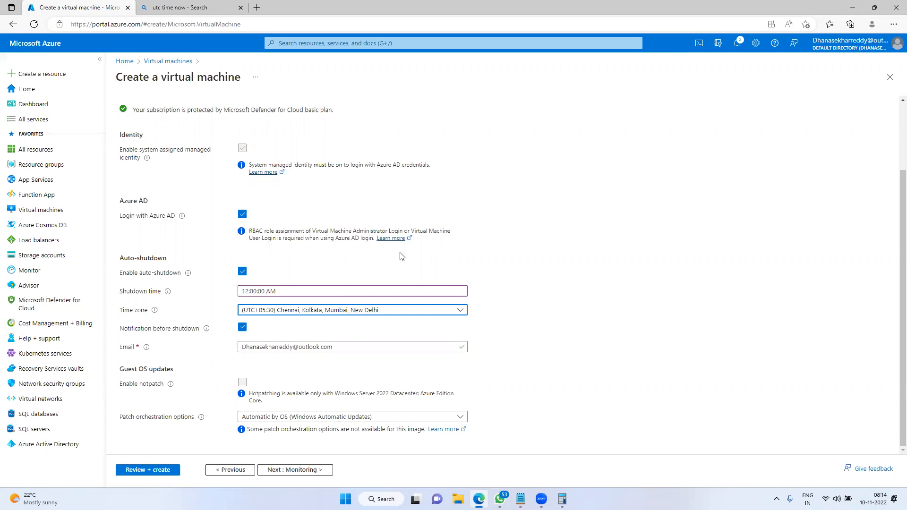
# Annotate the notification Email field with an arrow and a circled 12:00, then clear the marks
pyautogui.moveTo(205, 335)
pyautogui.mouseDown()
pyautogui.moveTo(270, 357)
pyautogui.moveTo(514, 362)
pyautogui.mouseUp()
pyautogui.moveTo(482, 332)
pyautogui.mouseDown()
pyautogui.moveTo(519, 294)
pyautogui.moveTo(547, 291)
pyautogui.mouseUp()
pyautogui.moveTo(563, 256); pyautogui.dragTo(568, 276)
pyautogui.moveTo(571, 258)
pyautogui.mouseDown()
pyautogui.moveTo(581, 268)
pyautogui.moveTo(591, 263)
pyautogui.mouseUp()
pyautogui.click(594, 241)
pyautogui.click(605, 261)
pyautogui.moveTo(610, 234); pyautogui.dragTo(650, 226)
pyautogui.moveTo(640, 211)
pyautogui.mouseDown()
pyautogui.moveTo(557, 240)
pyautogui.moveTo(672, 203)
pyautogui.mouseUp()
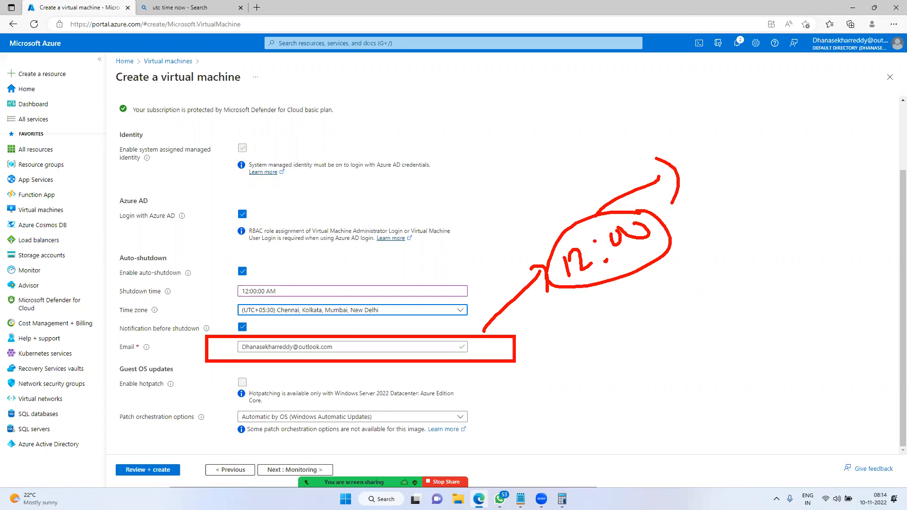
pyautogui.press('Escape')
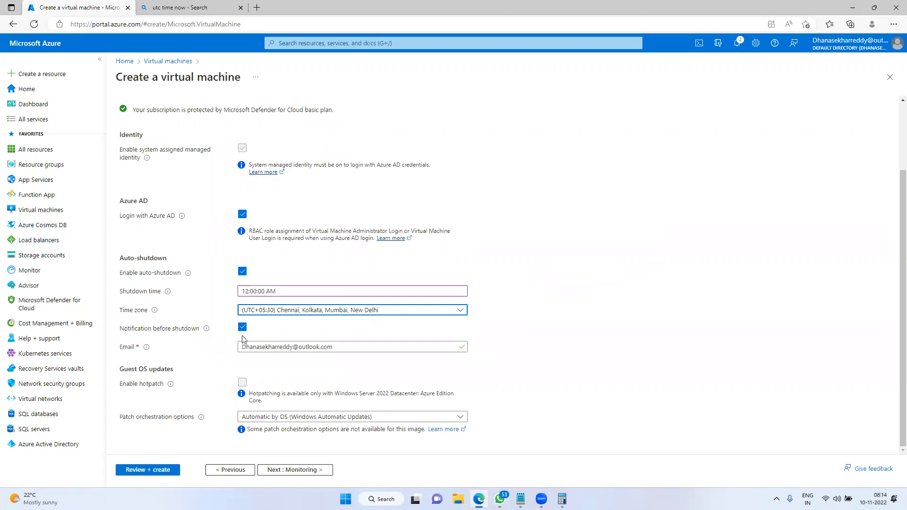
# Toggle auto-shutdown off and back on, then advance to the Monitoring step
pyautogui.click(242, 272)
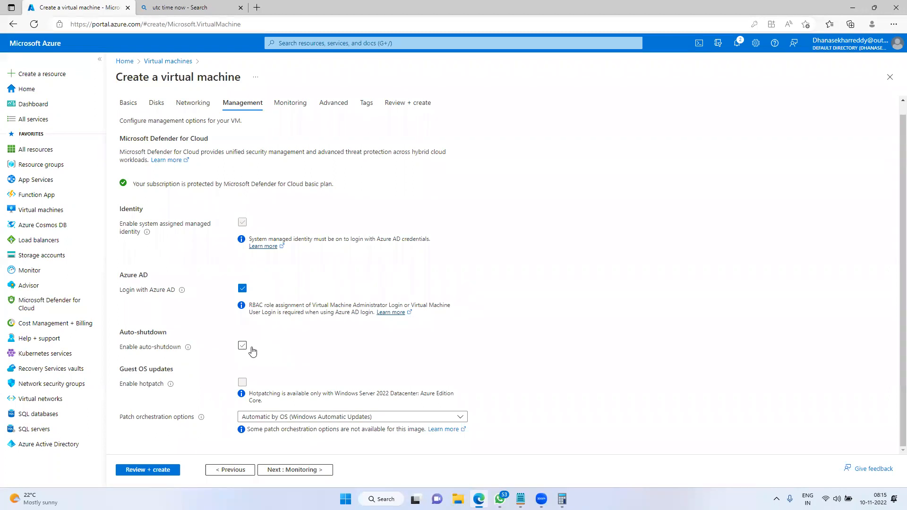
pyautogui.click(242, 345)
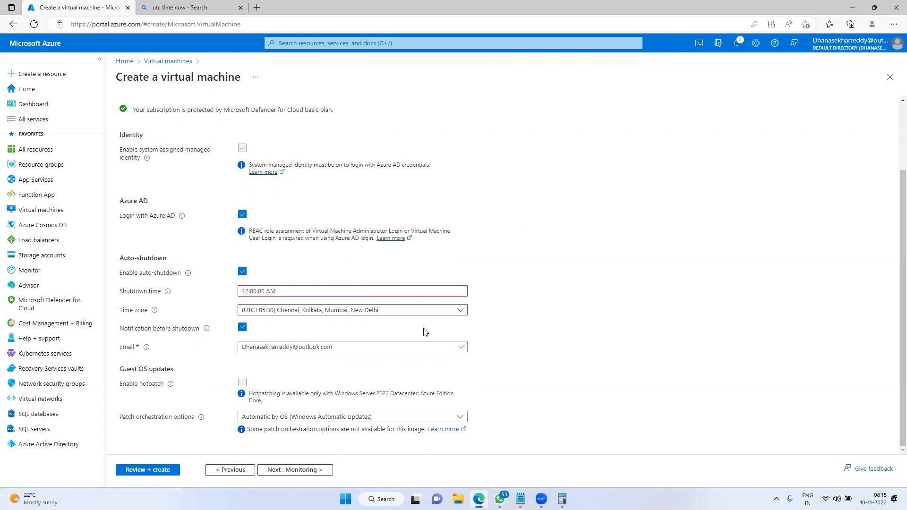
pyautogui.click(293, 470)
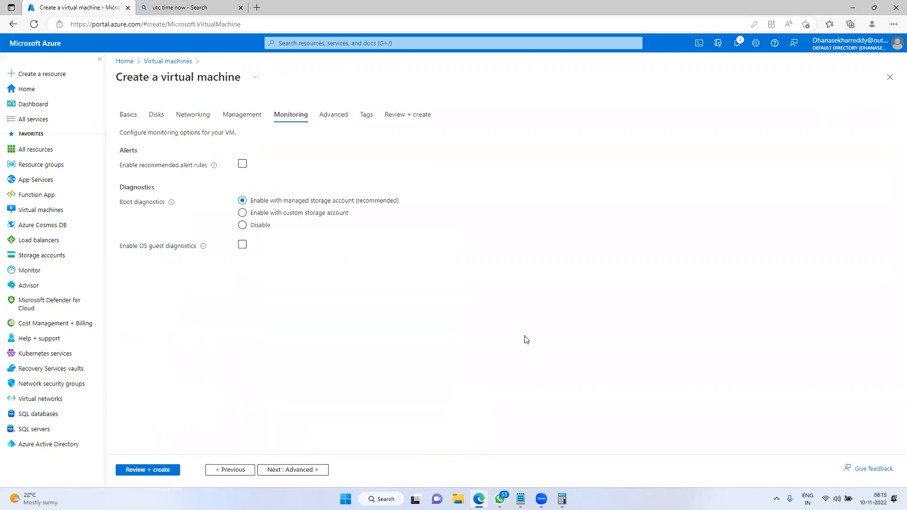
# Bring the Notepad subnet and IP notes back to the front
pyautogui.press('super')
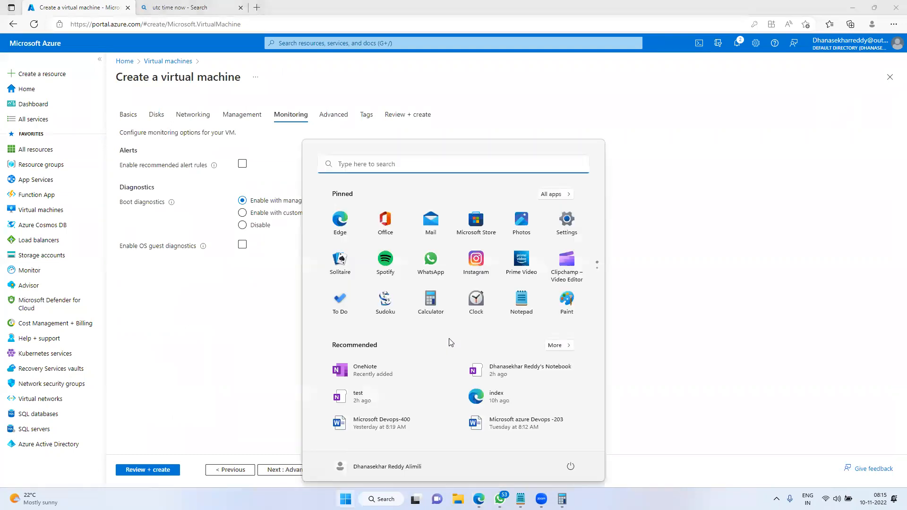
pyautogui.moveTo(521, 499)
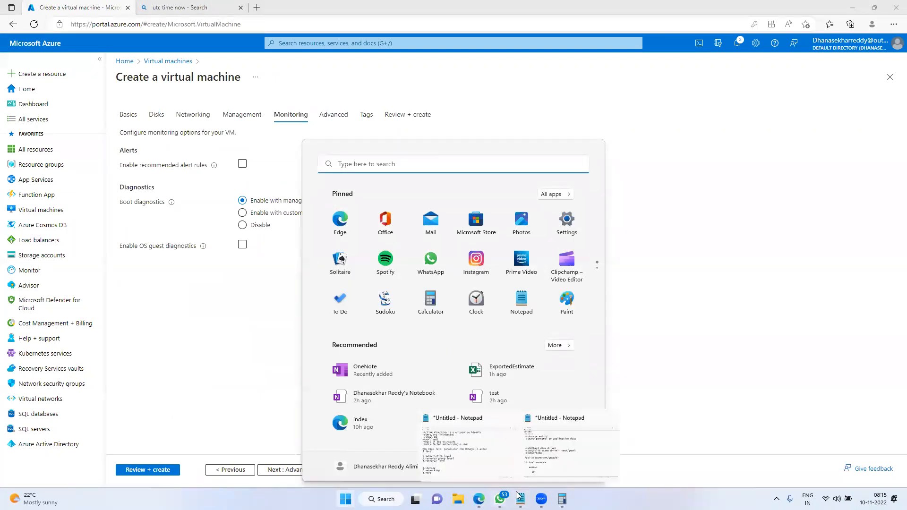
pyautogui.click(529, 416)
# Add 'Boot diagnostic logs' and 'OS diagnostics' lines below the IP note
pyautogui.scroll(-5, 199, 295)
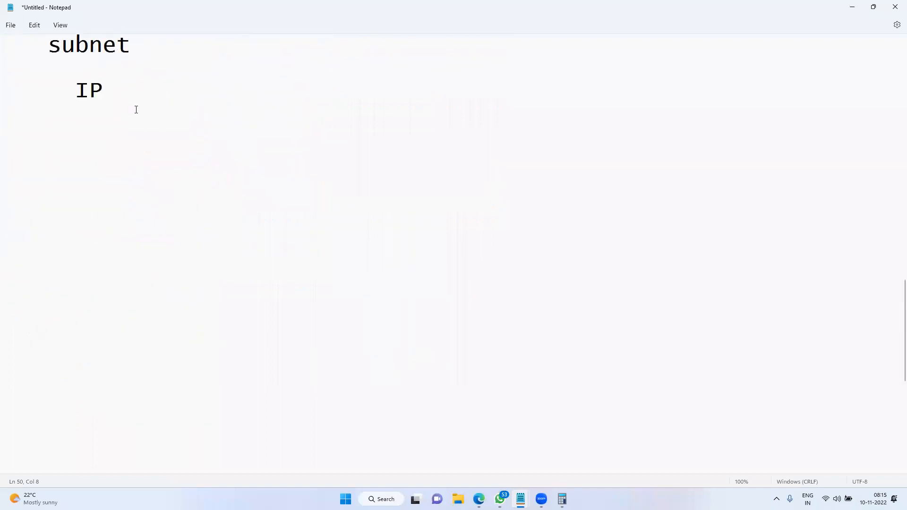
pyautogui.press('Return')
pyautogui.press('Return')
pyautogui.write('Boot di')
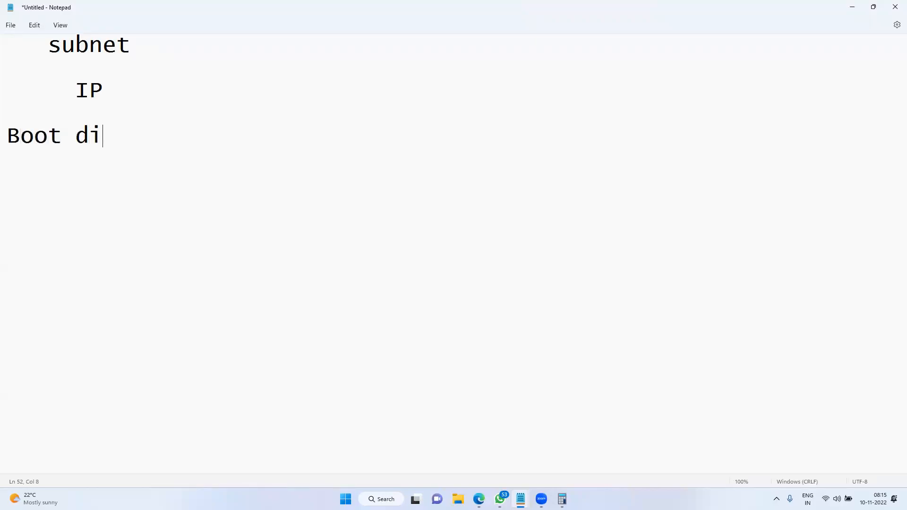
pyautogui.write('agnostick')
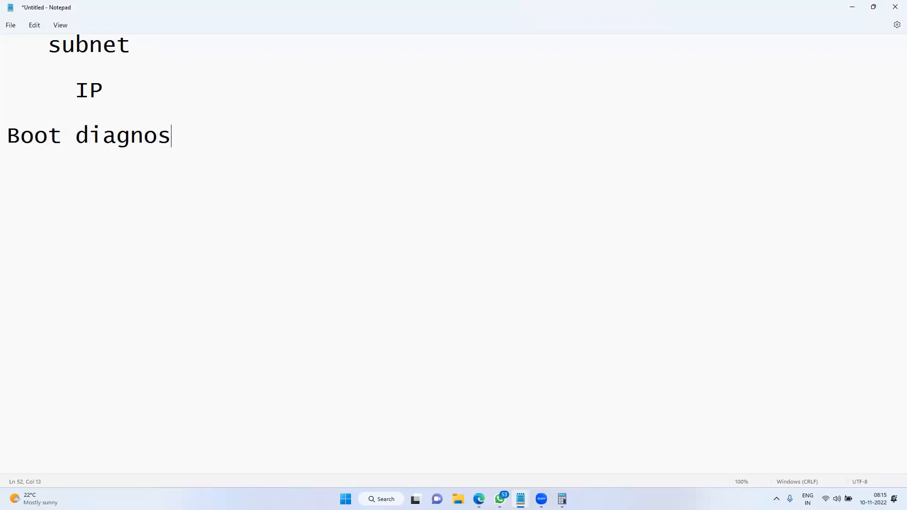
pyautogui.press('BackSpace')
pyautogui.write('logs')
pyautogui.press('Return')
pyautogui.press('Return')
pyautogui.press('Return')
pyautogui.write('OS diagnostics')
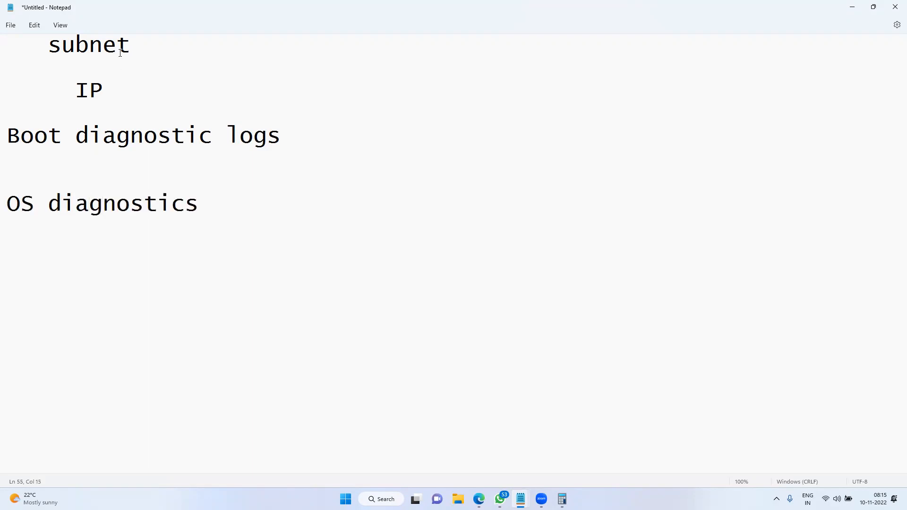
# Delete the subnet and IP lines along with the blank line above the diagnostics notes
pyautogui.moveTo(103, 90); pyautogui.dragTo(12, 44)
pyautogui.press('BackSpace')
pyautogui.press('Delete')
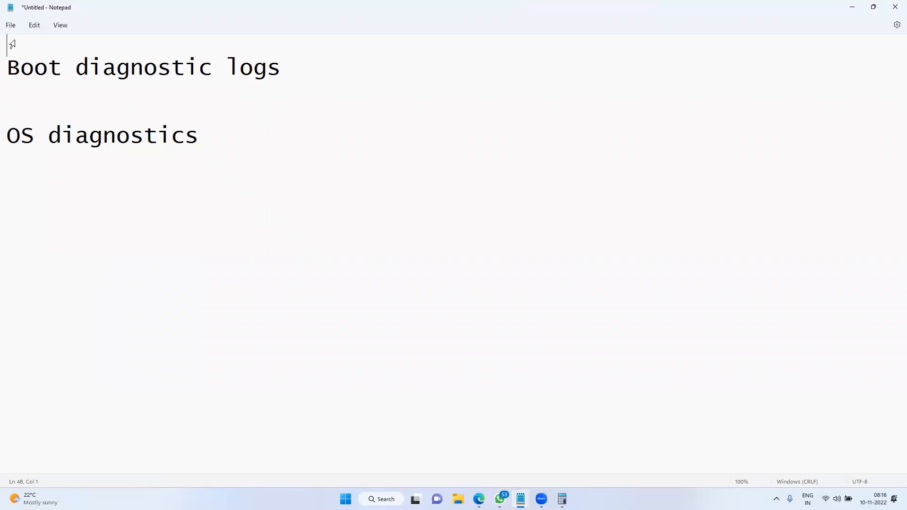
# Append dashes after both diagnostics lines and minimize Notepad
pyautogui.click(309, 71)
pyautogui.write('-------')
pyautogui.click(216, 130)
pyautogui.write('-----------')
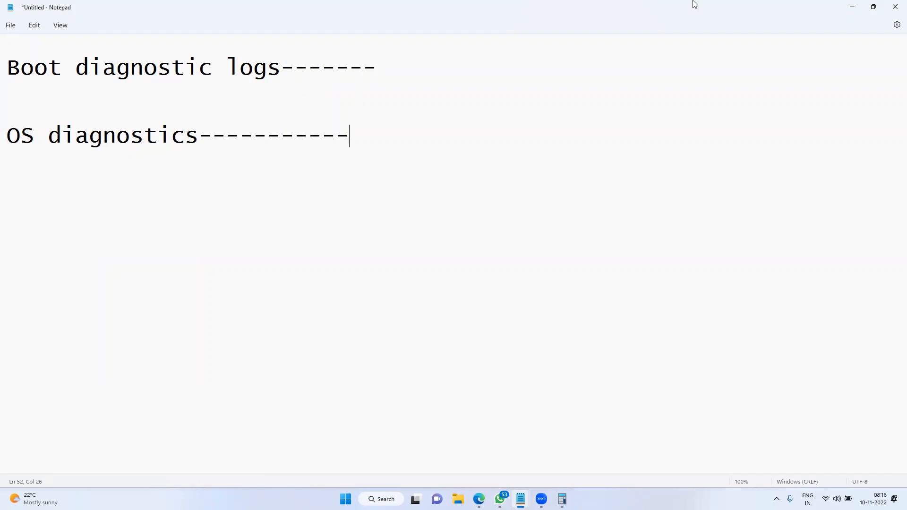
pyautogui.click(852, 7)
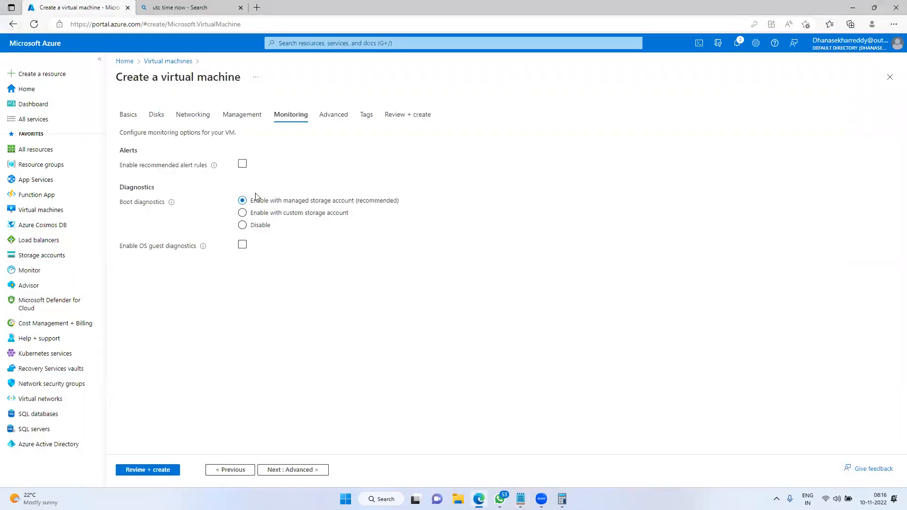
# Set Boot diagnostics to Disable and box the Boot and OS guest diagnostics settings in red
pyautogui.click(254, 225)
pyautogui.moveTo(114, 195); pyautogui.dragTo(181, 207)
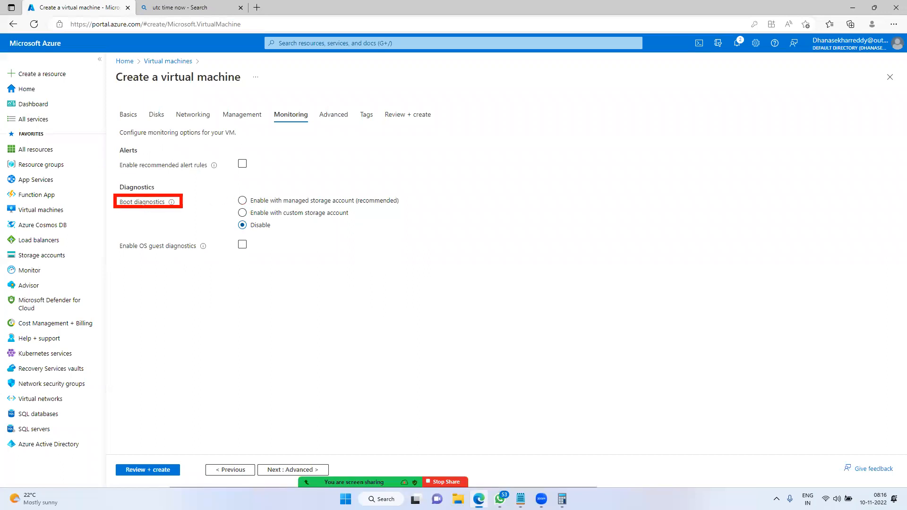
pyautogui.moveTo(110, 236); pyautogui.dragTo(222, 258)
# Draw an arrow from the diagnostics settings to a circled handwritten note
pyautogui.moveTo(190, 196)
pyautogui.mouseDown()
pyautogui.moveTo(242, 219)
pyautogui.moveTo(235, 245)
pyautogui.mouseUp()
pyautogui.moveTo(238, 224); pyautogui.dragTo(362, 195)
pyautogui.moveTo(342, 187)
pyautogui.mouseDown()
pyautogui.moveTo(361, 202)
pyautogui.moveTo(356, 211)
pyautogui.mouseUp()
pyautogui.moveTo(371, 191)
pyautogui.mouseDown()
pyautogui.moveTo(405, 175)
pyautogui.moveTo(399, 206)
pyautogui.mouseUp()
pyautogui.moveTo(419, 159); pyautogui.dragTo(437, 202)
pyautogui.moveTo(419, 193)
pyautogui.mouseDown()
pyautogui.moveTo(449, 173)
pyautogui.moveTo(453, 186)
pyautogui.mouseUp()
pyautogui.moveTo(457, 179)
pyautogui.mouseDown()
pyautogui.moveTo(486, 163)
pyautogui.moveTo(495, 185)
pyautogui.mouseUp()
pyautogui.moveTo(512, 145)
pyautogui.mouseDown()
pyautogui.moveTo(513, 163)
pyautogui.moveTo(560, 118)
pyautogui.moveTo(576, 141)
pyautogui.mouseUp()
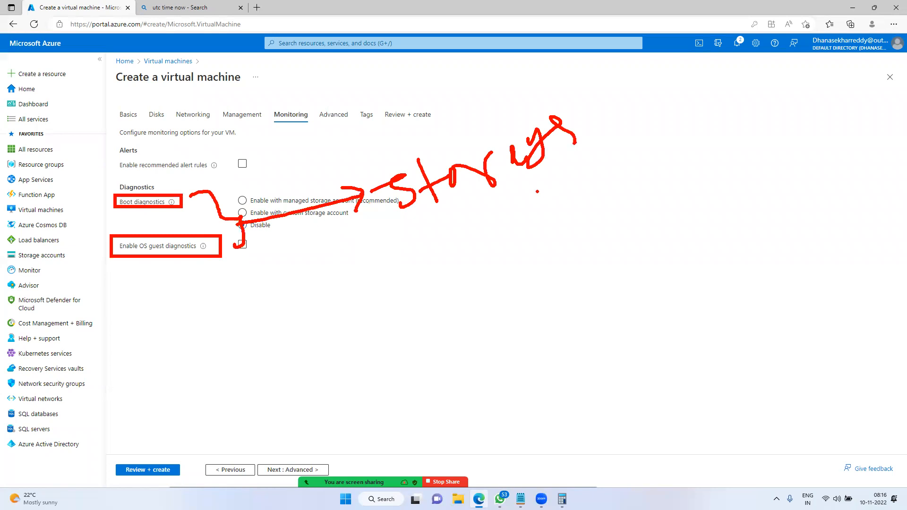
pyautogui.moveTo(454, 134)
pyautogui.mouseDown()
pyautogui.moveTo(604, 203)
pyautogui.moveTo(441, 137)
pyautogui.mouseUp()
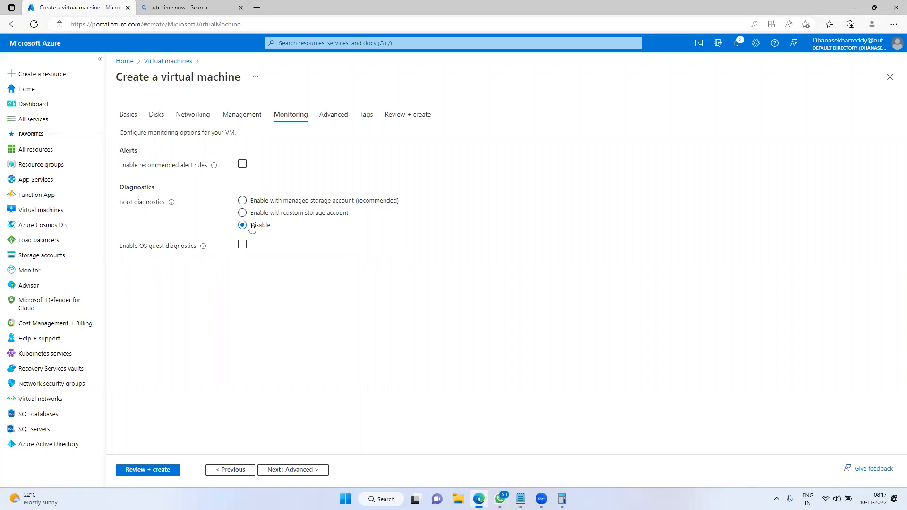
# Advance to the Advanced step, closing the whiteboard sketch of a VM feeding IIS
pyautogui.click(283, 471)
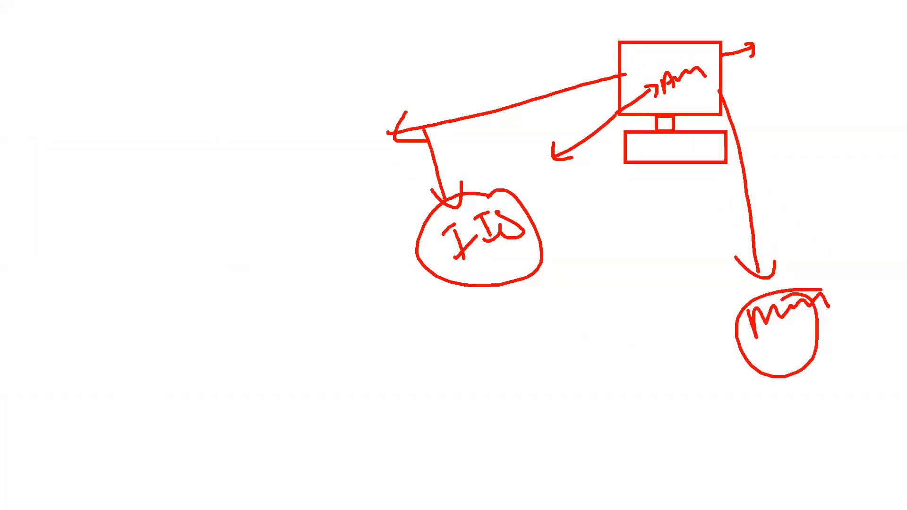
pyautogui.press('Escape')
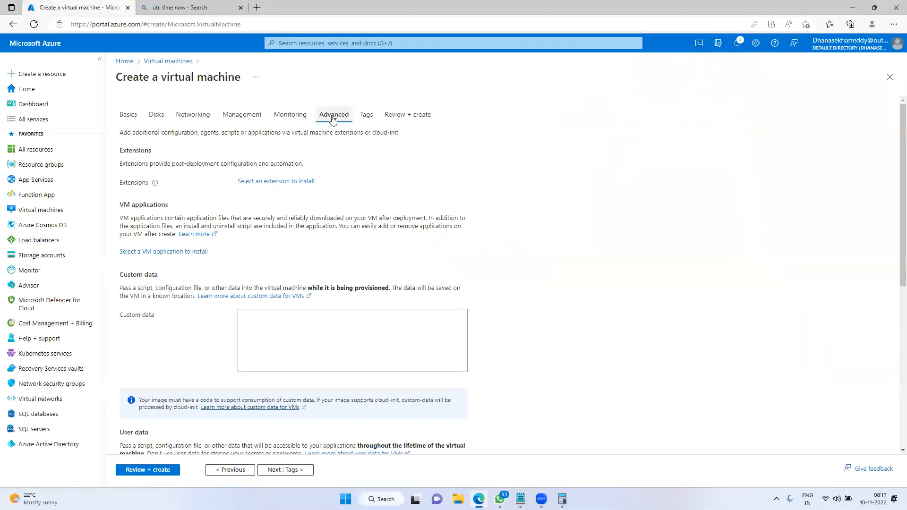
# Open the extension gallery, view Cloud Workload Protection, and browse to Dynatrace OneAgent's details
pyautogui.scroll(-1, 219, 145)
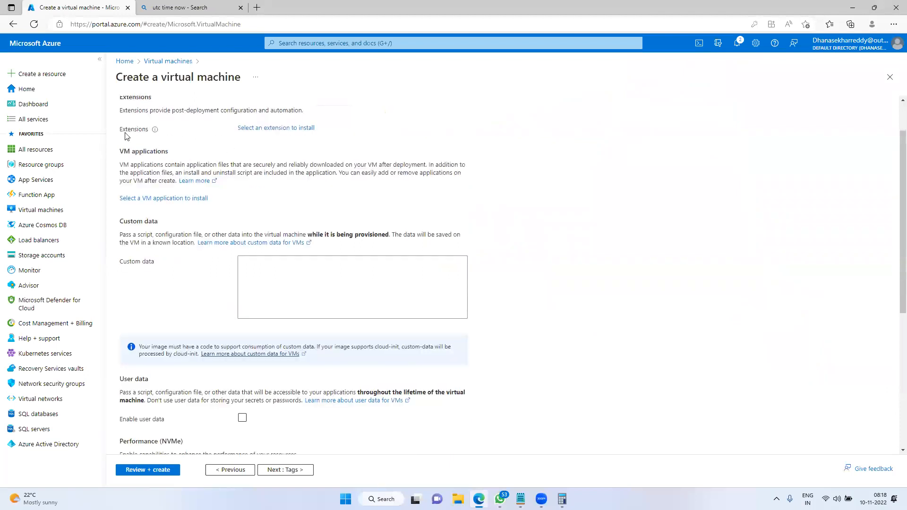
pyautogui.click(259, 129)
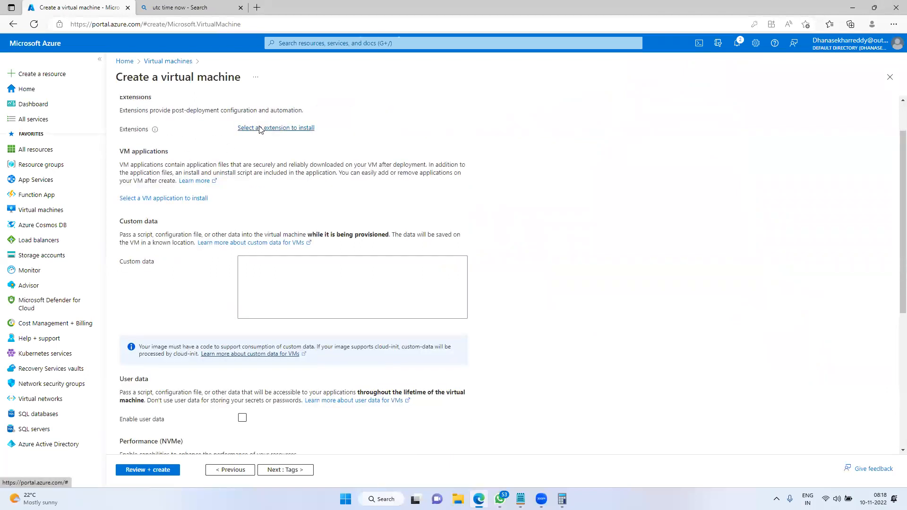
pyautogui.scroll(-15, 252, 236)
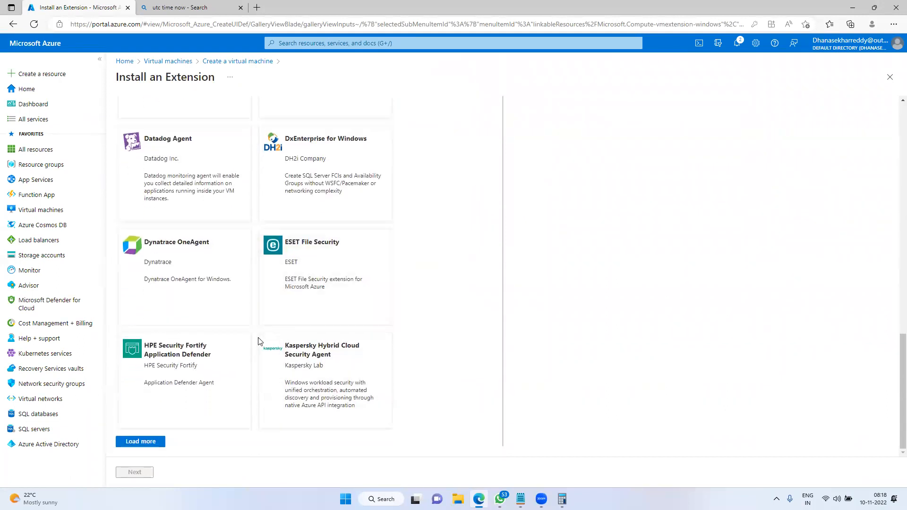
pyautogui.scroll(15, 259, 340)
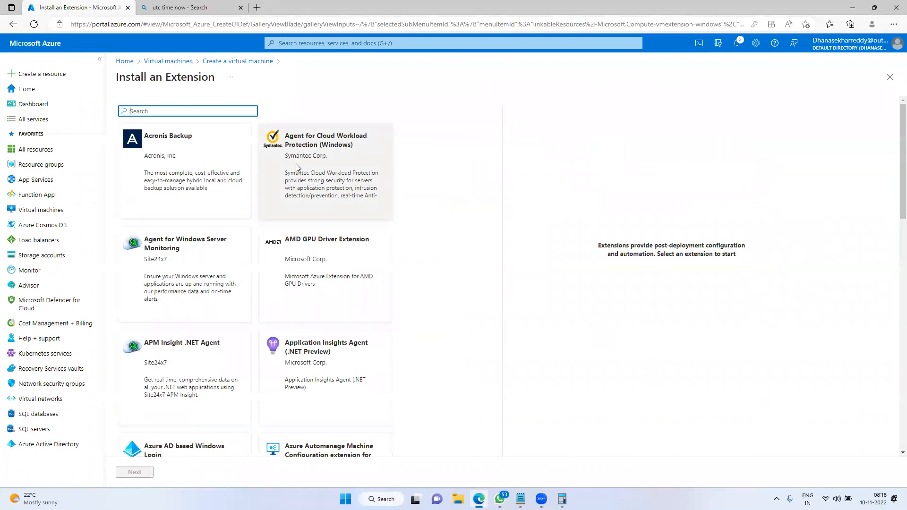
pyautogui.moveTo(290, 138); pyautogui.dragTo(329, 163)
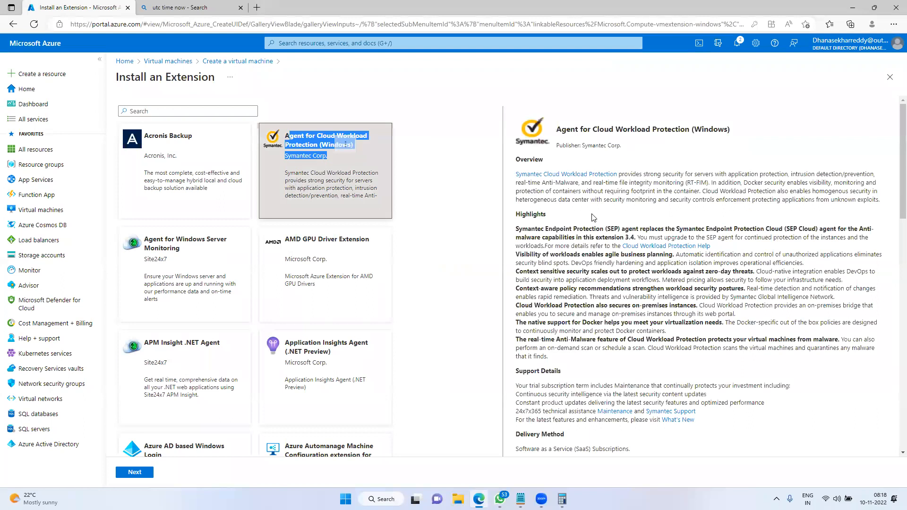
pyautogui.scroll(-5, 626, 285)
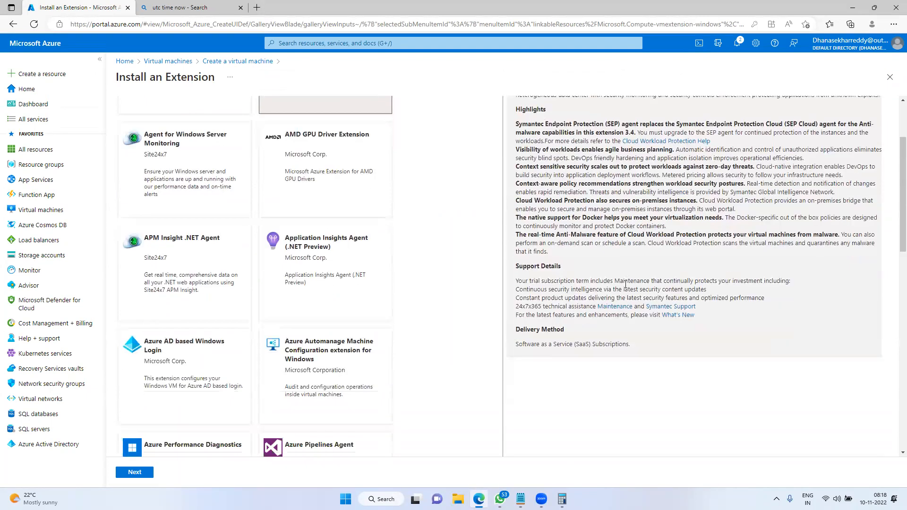
pyautogui.scroll(-8, 331, 364)
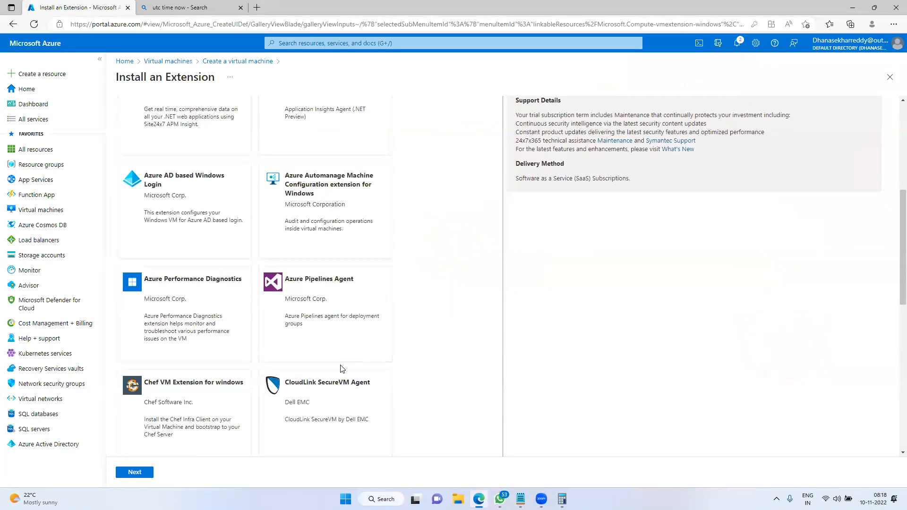
pyautogui.scroll(-2, 301, 355)
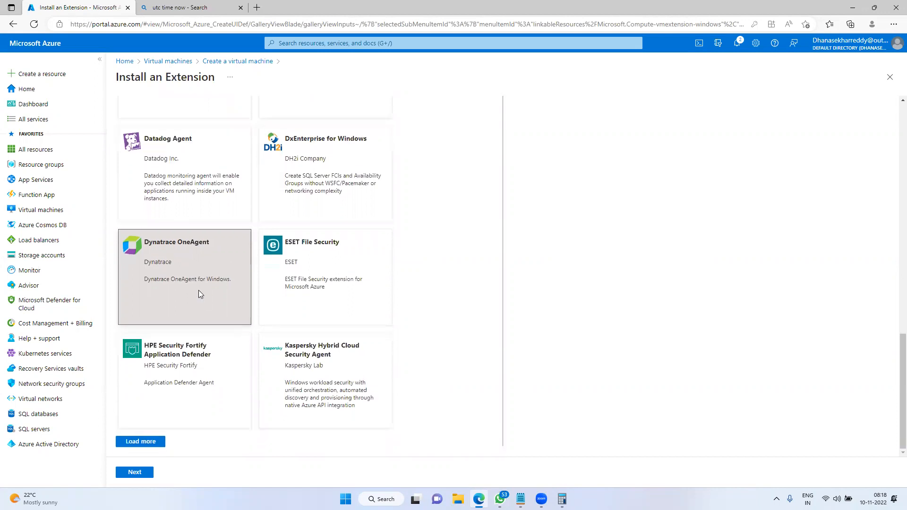
pyautogui.scroll(6, 259, 311)
pyautogui.scroll(8, 281, 269)
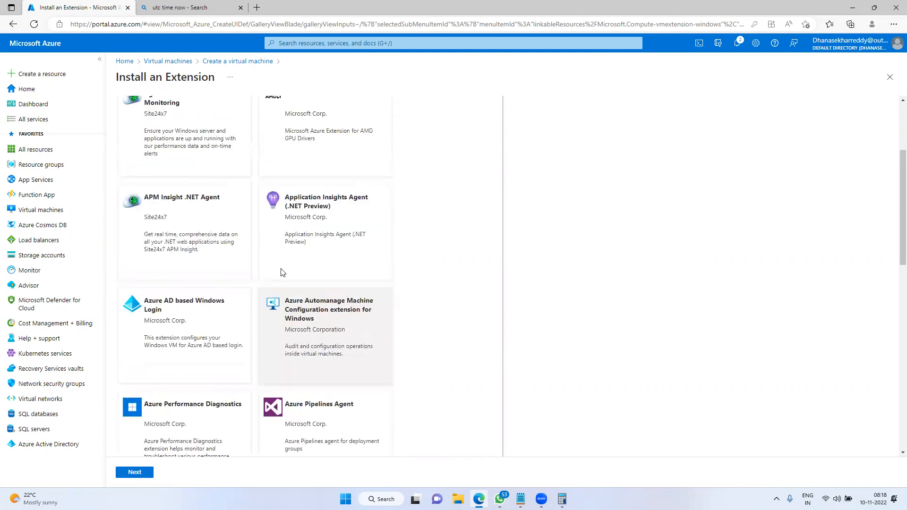
pyautogui.scroll(1, 282, 247)
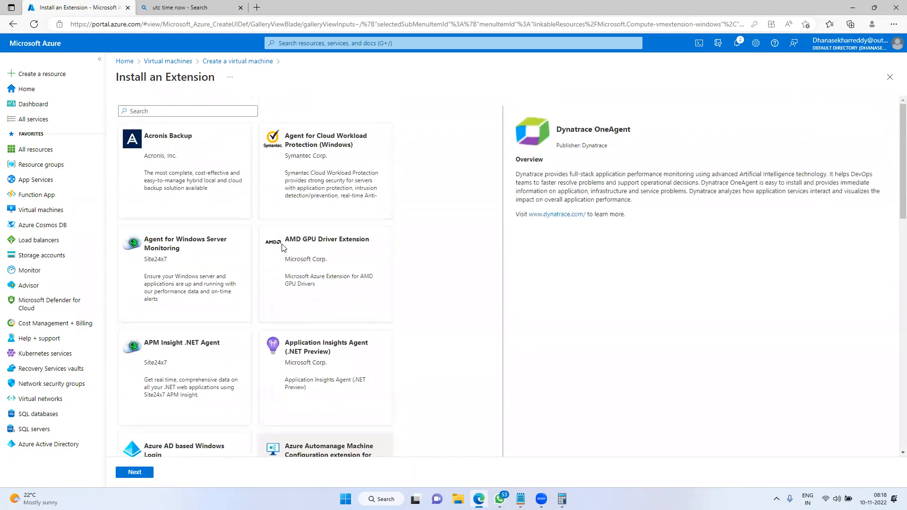
# Search the extension gallery for 'che' instead of 'ansi', clear the search, and close the gallery
pyautogui.click(160, 112)
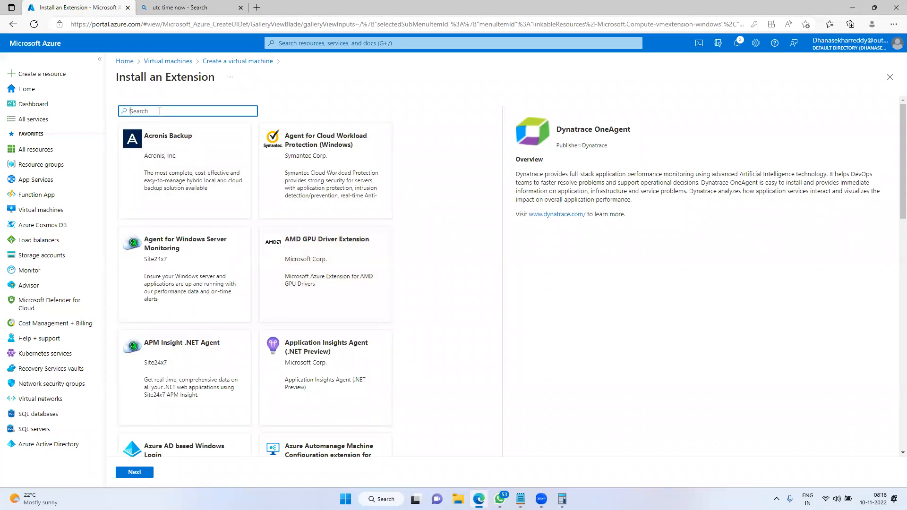
pyautogui.write('ansi')
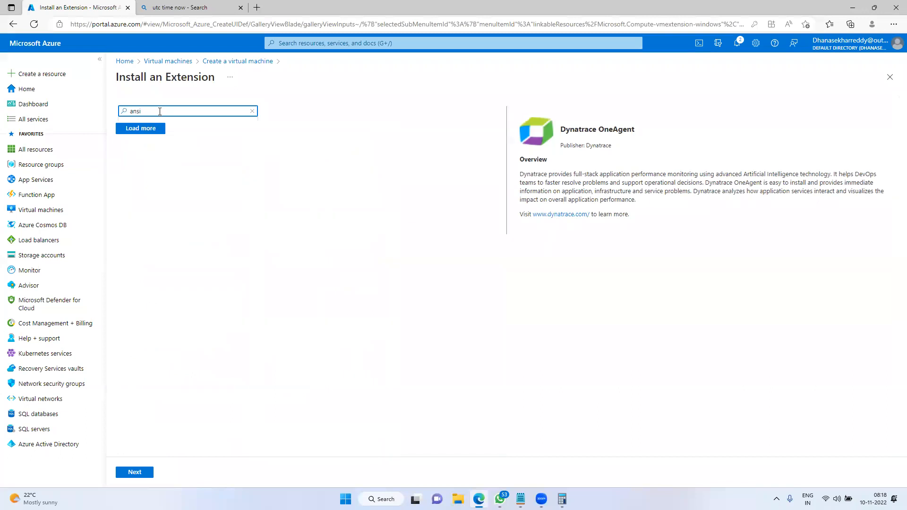
pyautogui.press('BackSpace')
pyautogui.press('BackSpace')
pyautogui.press('BackSpace')
pyautogui.write('che')
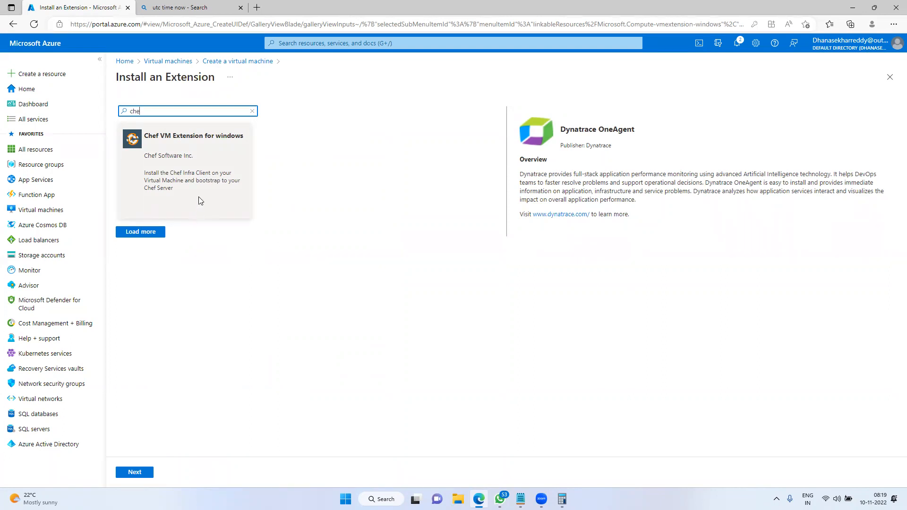
pyautogui.click(253, 111)
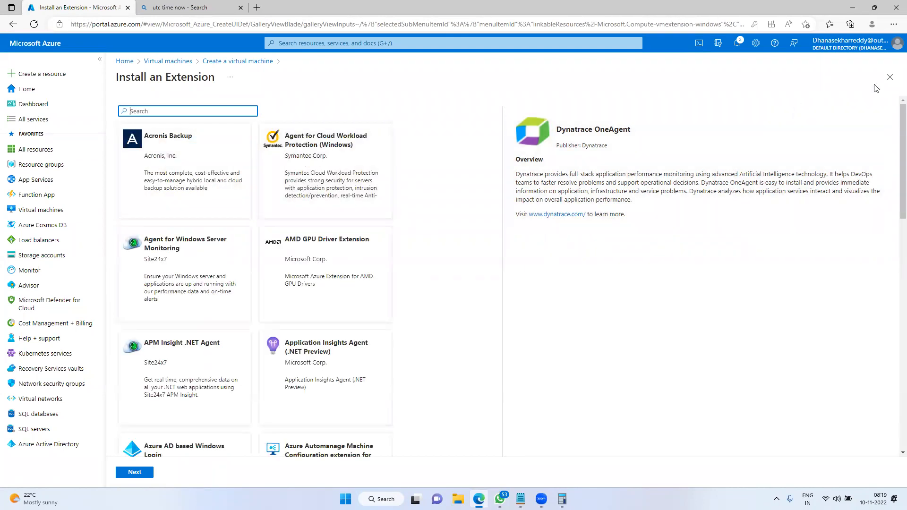
pyautogui.click(890, 77)
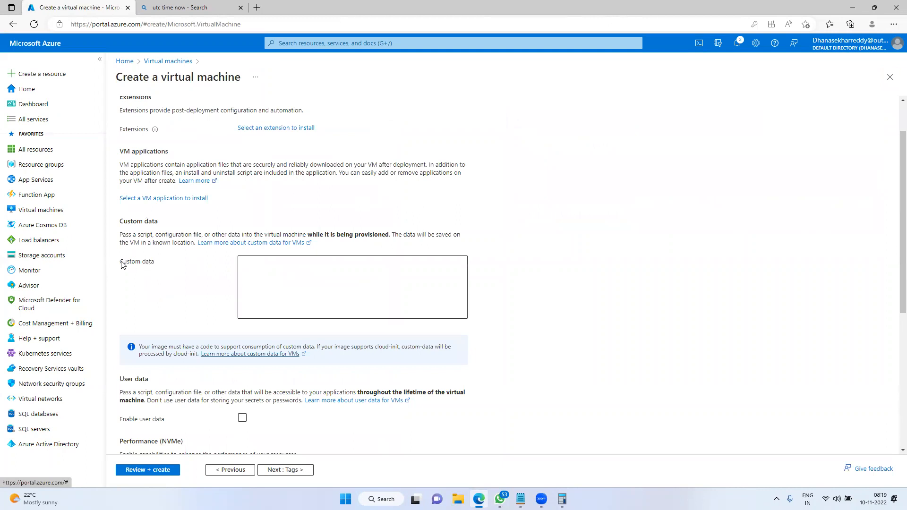
# Type install-windowsfeature -webserver "IIS into Custom data, then delete it, leaving the box empty
pyautogui.moveTo(123, 264); pyautogui.dragTo(159, 265)
pyautogui.click(291, 264)
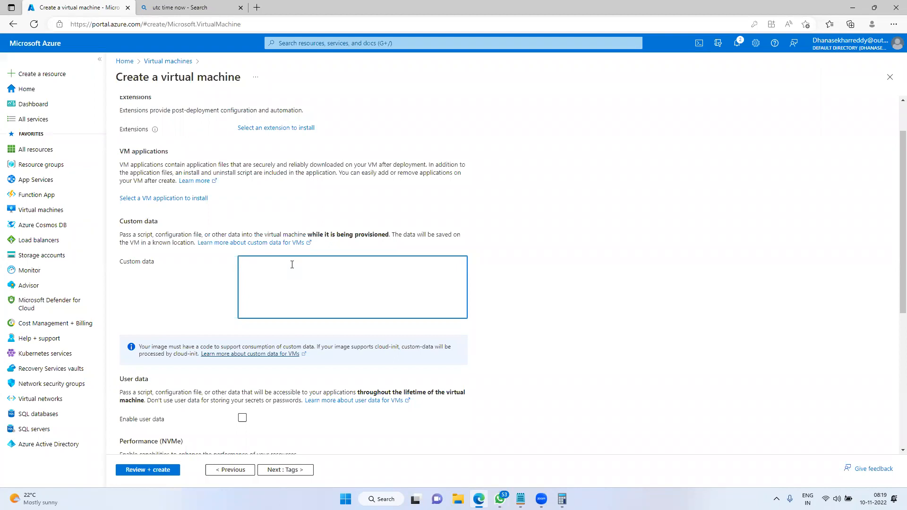
pyautogui.write('install-windowsfeature -webserver "IIS')
pyautogui.hotkey('ctrl', 'a')
pyautogui.press('BackSpace')
pyautogui.click(612, 233)
pyautogui.click(280, 269)
pyautogui.scroll(1, 272, 200)
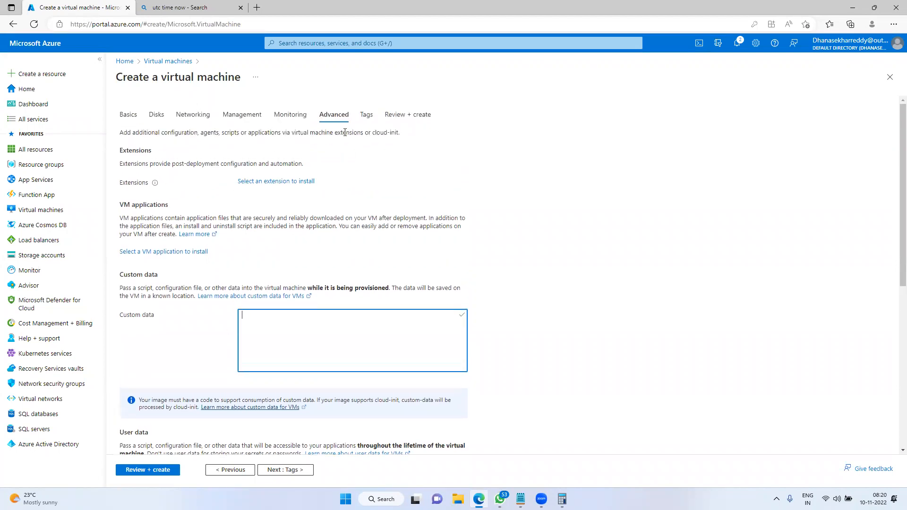
pyautogui.scroll(-2, 284, 425)
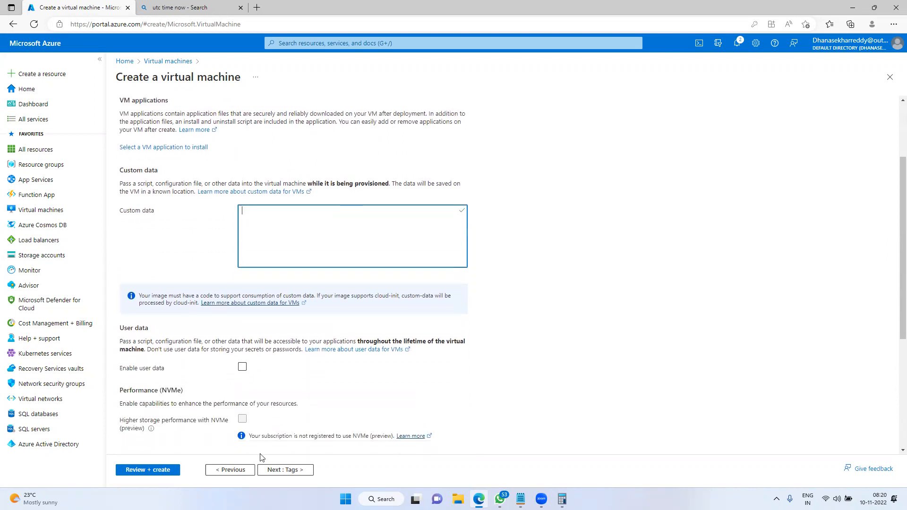
# Step to Tags and back to Advanced, then highlight the user data explanation text
pyautogui.click(285, 470)
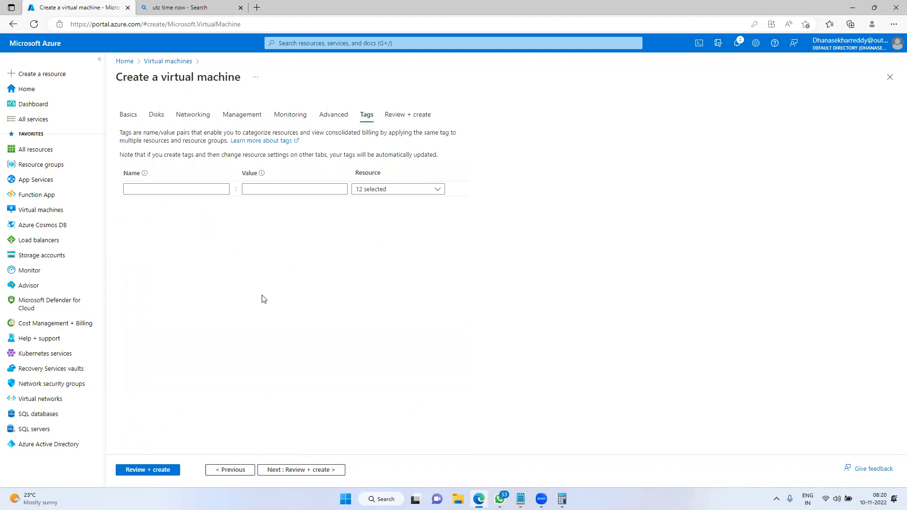
pyautogui.click(231, 469)
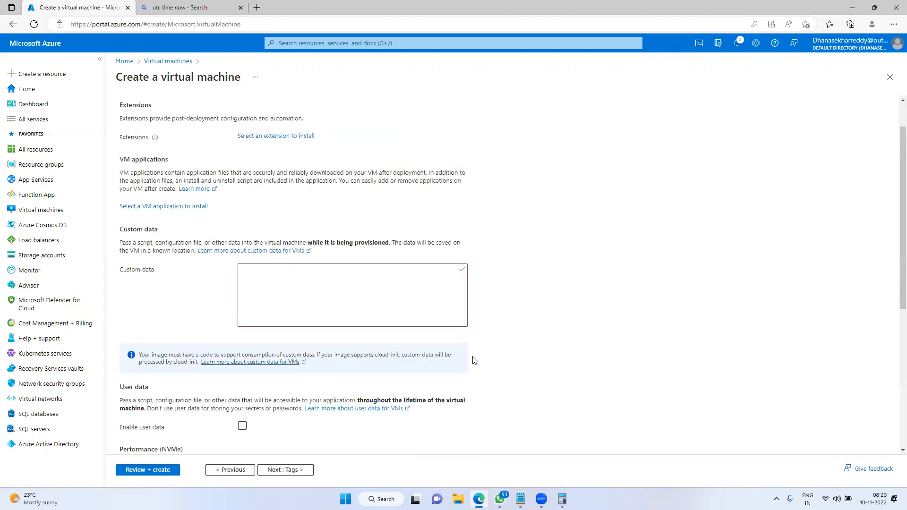
pyautogui.scroll(-2, 475, 360)
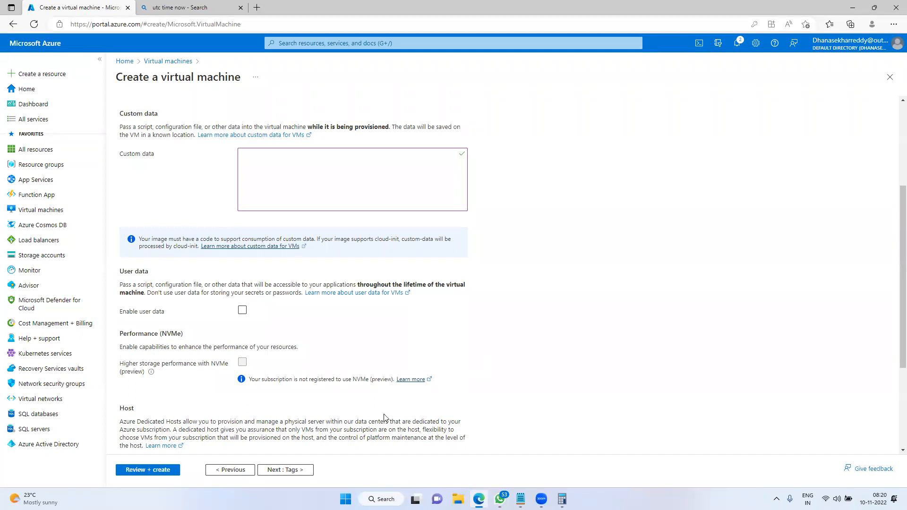
pyautogui.scroll(1, 566, 288)
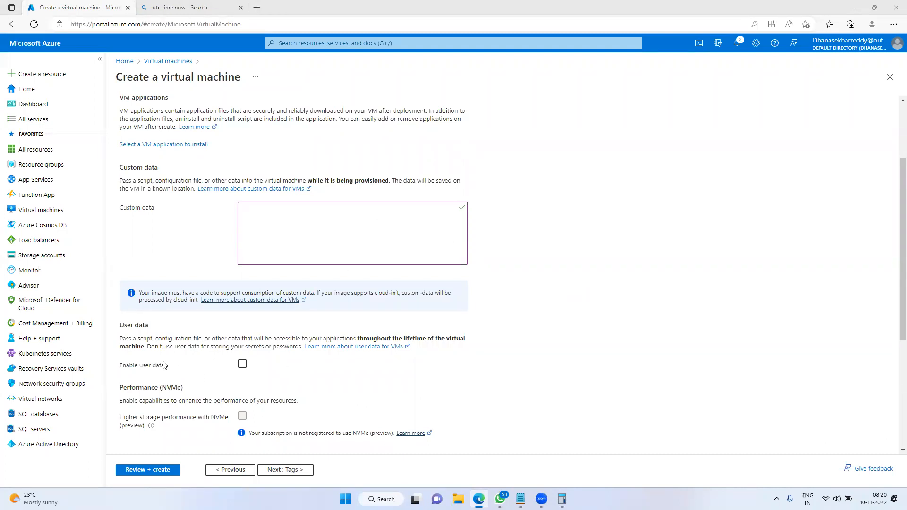
pyautogui.moveTo(120, 338); pyautogui.dragTo(425, 348)
# Enable user data and place the caret in the empty User data box
pyautogui.click(242, 364)
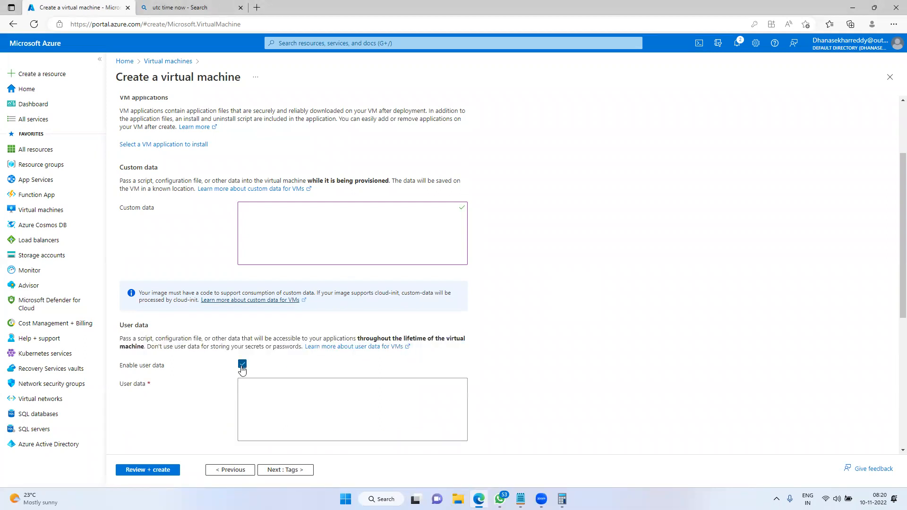
pyautogui.click(280, 396)
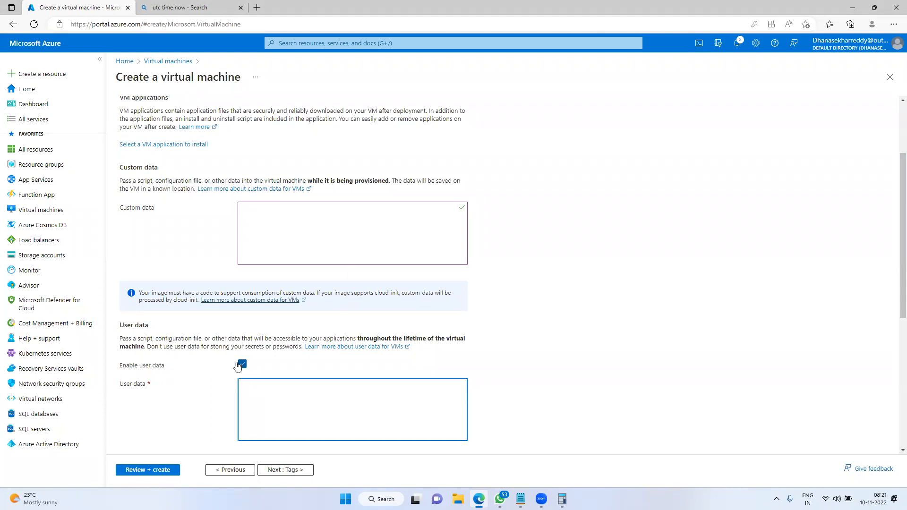
pyautogui.moveTo(119, 339); pyautogui.dragTo(200, 338)
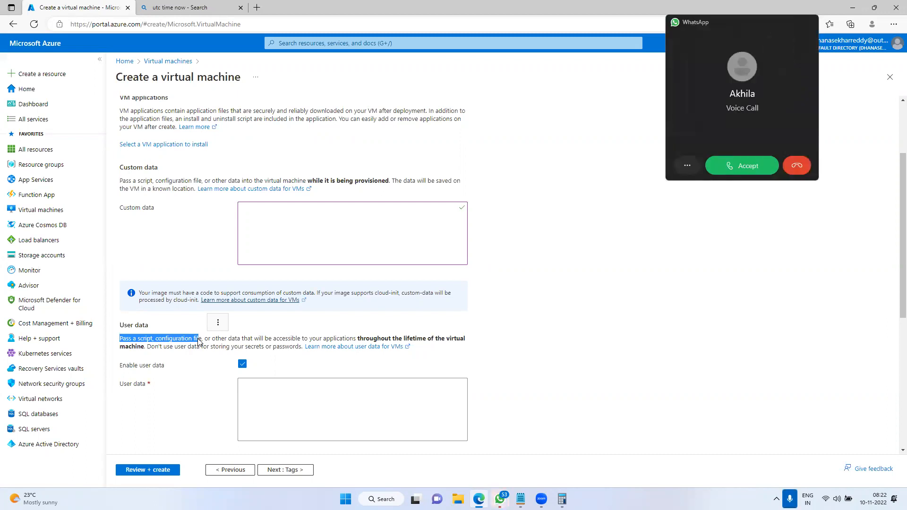
# Decline the incoming voice call, continue to the Tags step, and show the Notepad windows
pyautogui.click(804, 169)
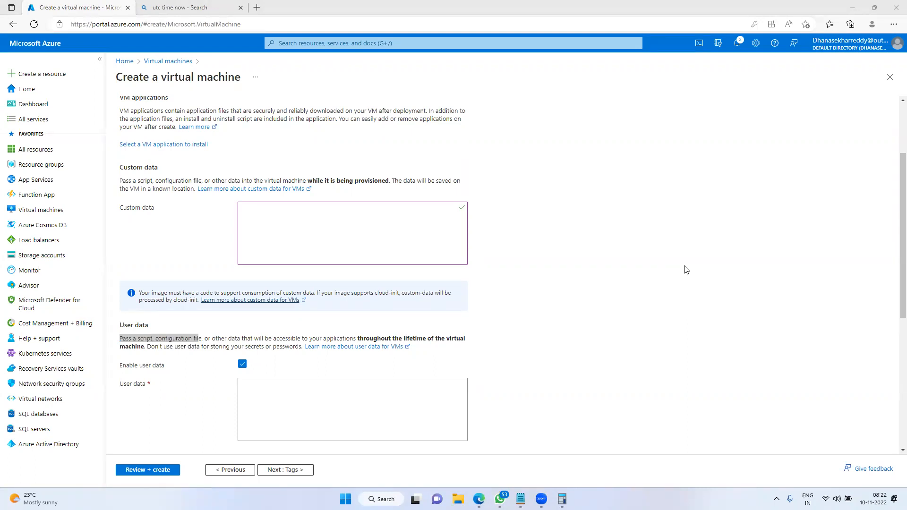
pyautogui.click(286, 471)
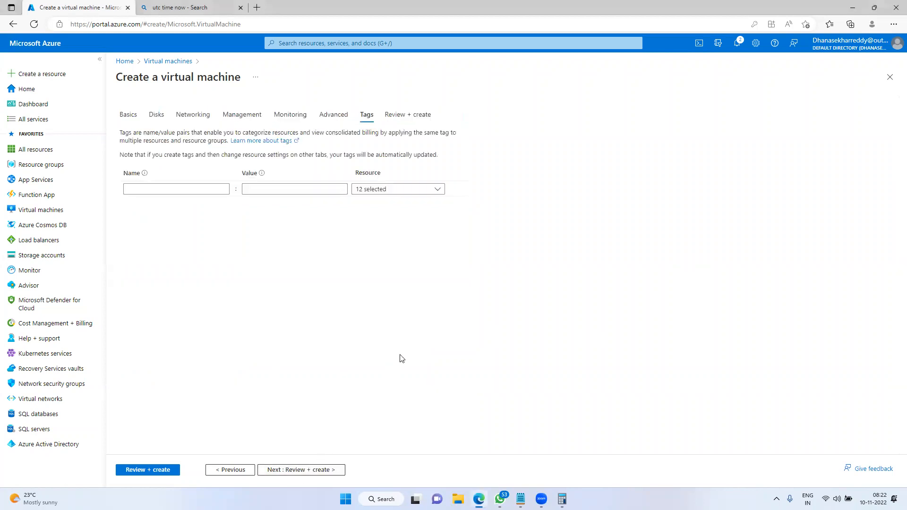
pyautogui.click(520, 498)
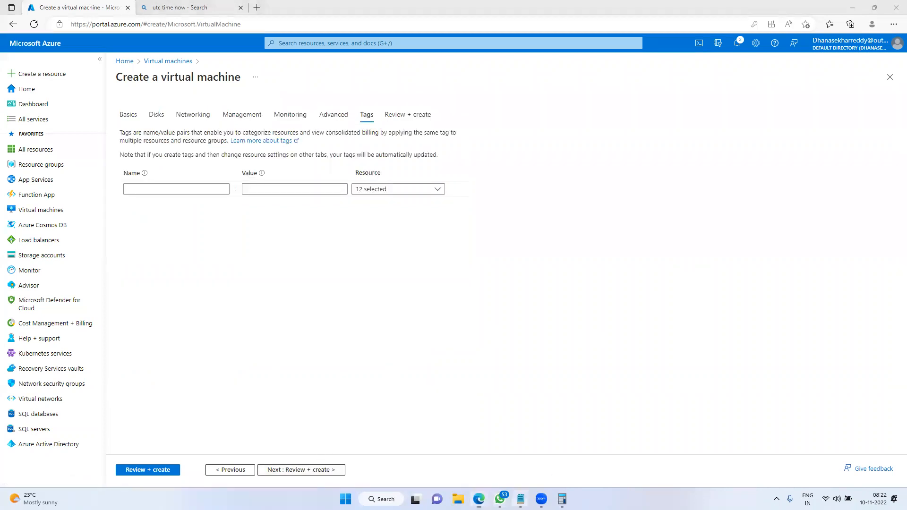
# In Notepad, add the line 'Key -name pair value' below OS diagnostics, then switch back to Edge
pyautogui.click(532, 429)
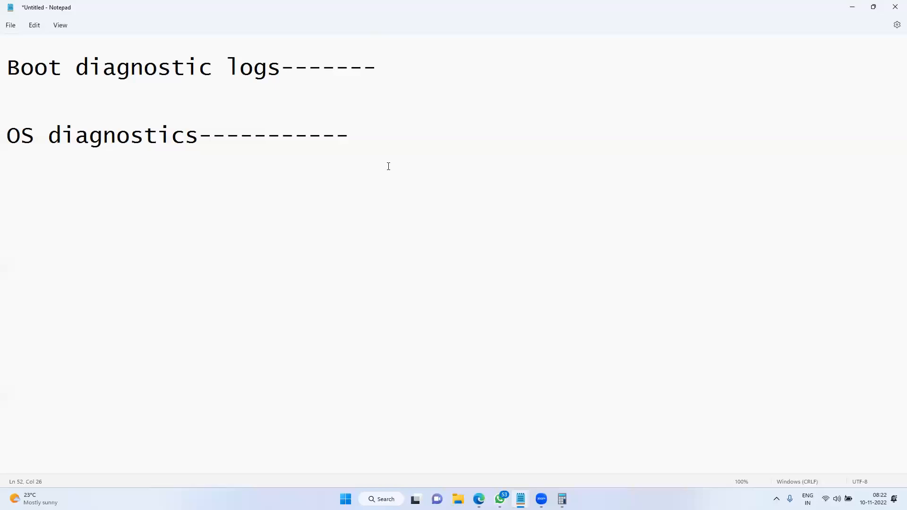
pyautogui.press('Return')
pyautogui.press('BackSpace')
pyautogui.press('Return')
pyautogui.press('Return')
pyautogui.write('Key -name pair valu')
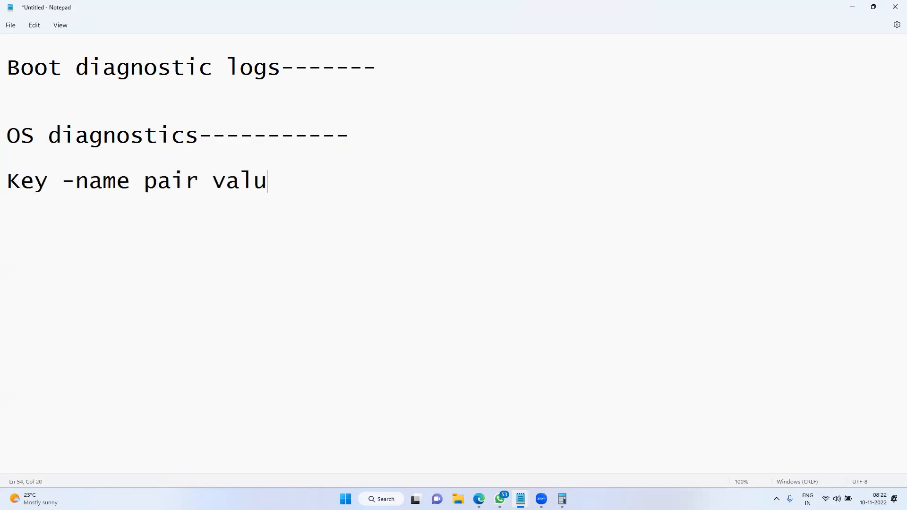
pyautogui.write('se')
pyautogui.press('BackSpace')
pyautogui.press('BackSpace')
pyautogui.write('e')
pyautogui.hotkey('alt', 'Tab')
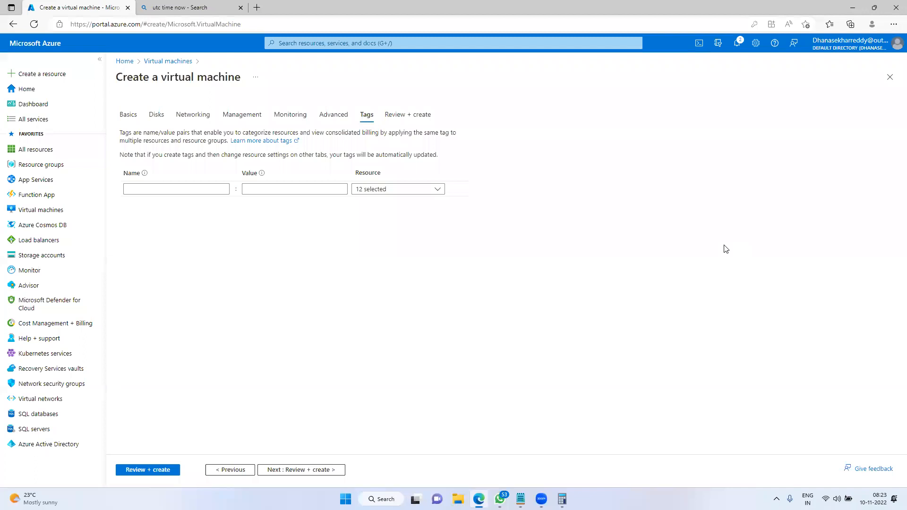
# Add the tags server = web-server and project = pwc
pyautogui.click(203, 189)
pyautogui.write('server')
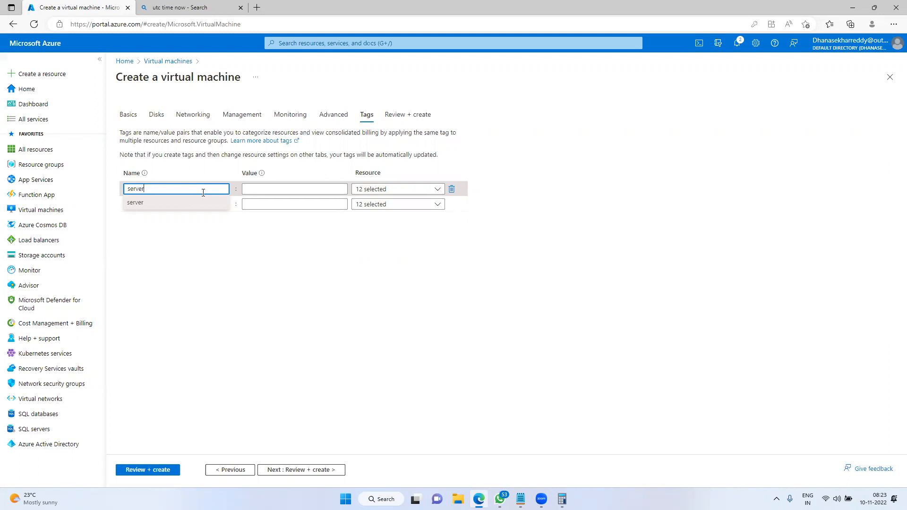
pyautogui.click(299, 189)
pyautogui.write('web-server')
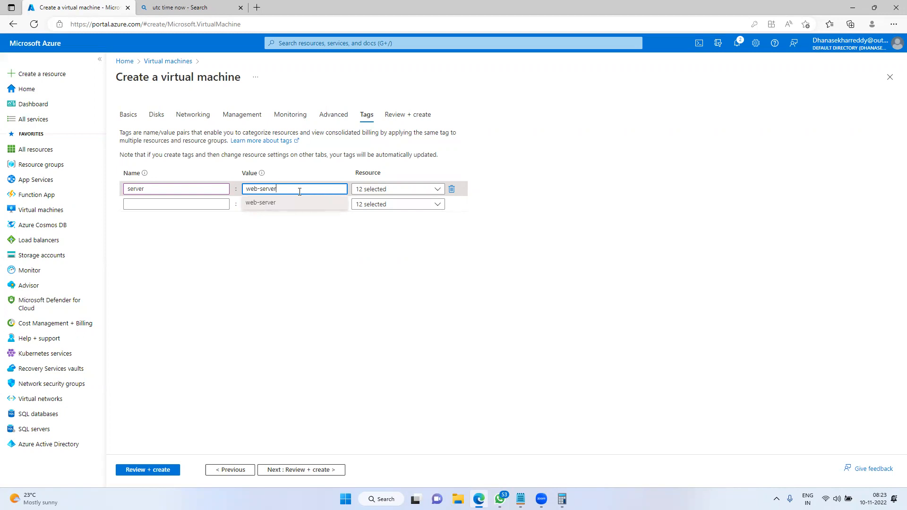
pyautogui.click(183, 203)
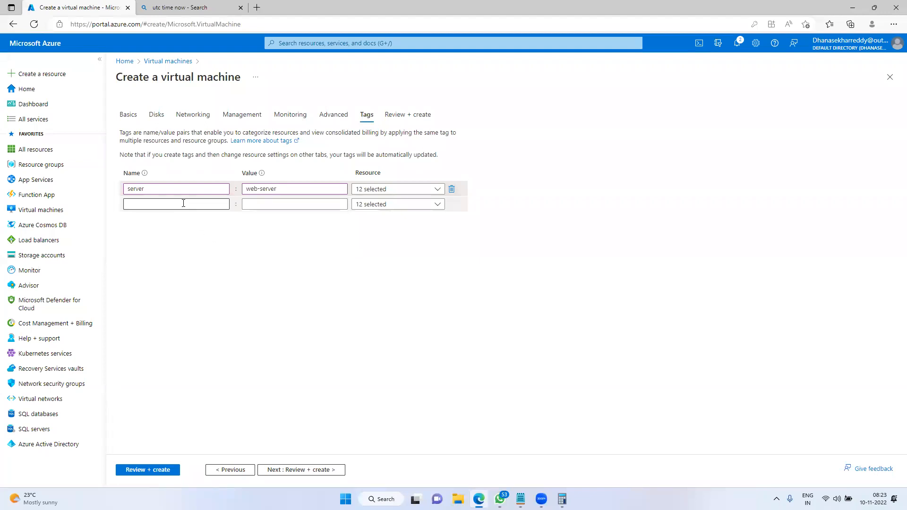
pyautogui.write('project')
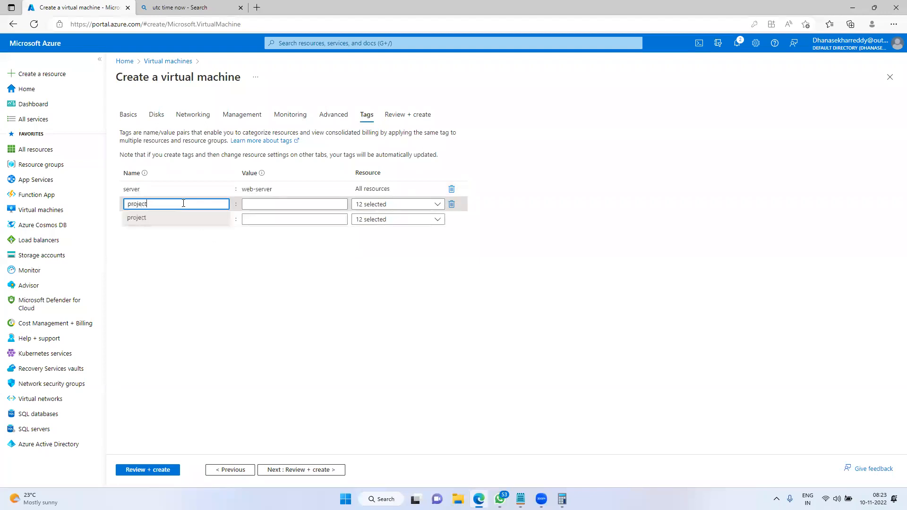
pyautogui.press('Tab')
pyautogui.write('pw')
pyautogui.press('BackSpace')
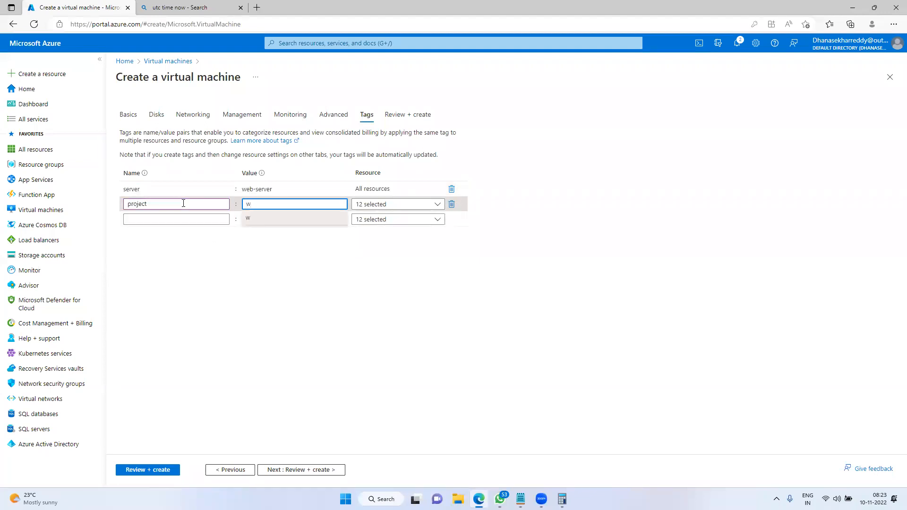
pyautogui.write('wc')
# Add the tags envirnment = prod and owner = the owner's e-mail address
pyautogui.click(149, 219)
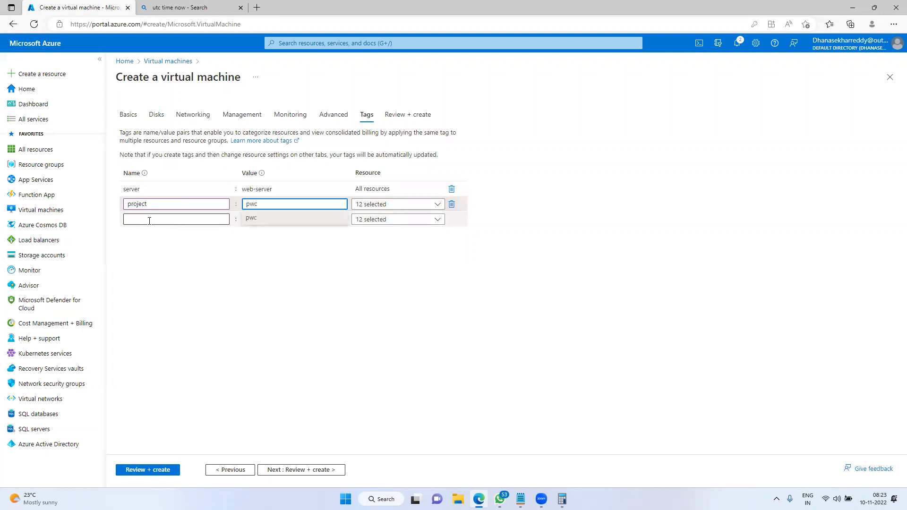
pyautogui.write('envirnment')
pyautogui.click(284, 218)
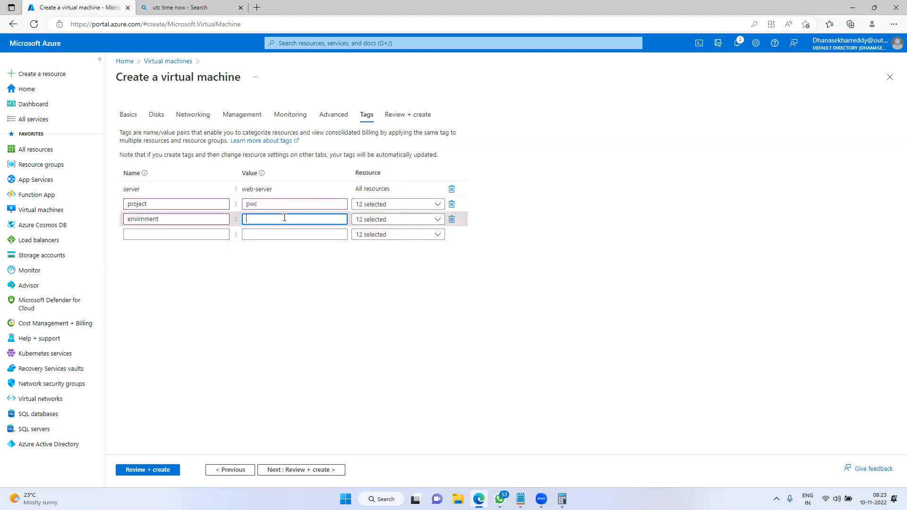
pyautogui.write('prod')
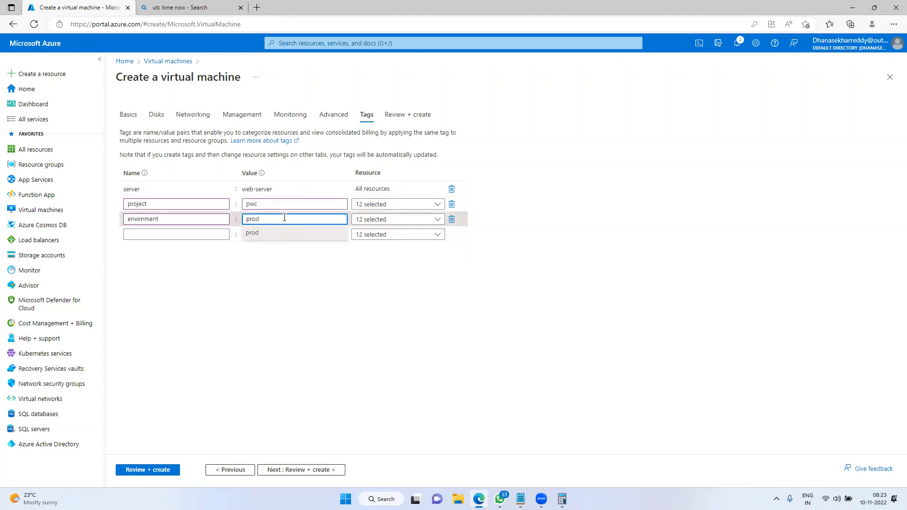
pyautogui.click(215, 234)
pyautogui.write('onwe')
pyautogui.press('BackSpace')
pyautogui.press('BackSpace')
pyautogui.write('wner')
pyautogui.click(314, 230)
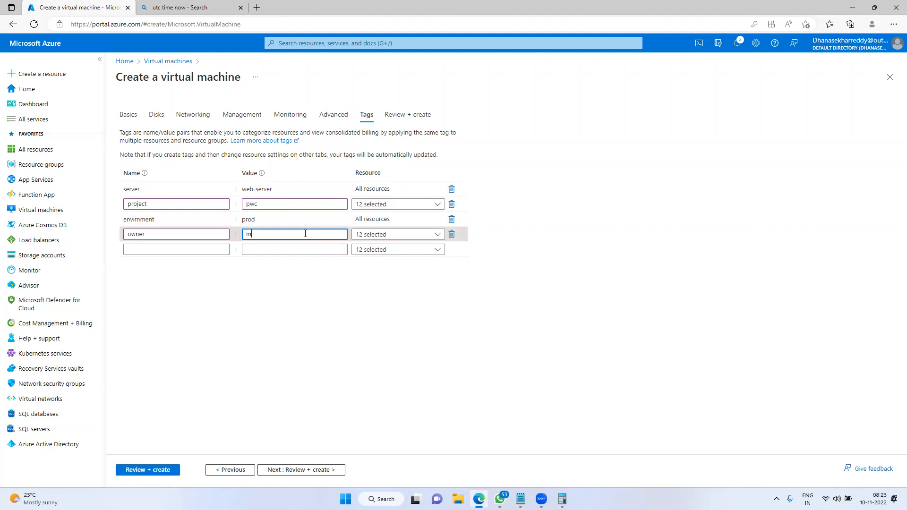
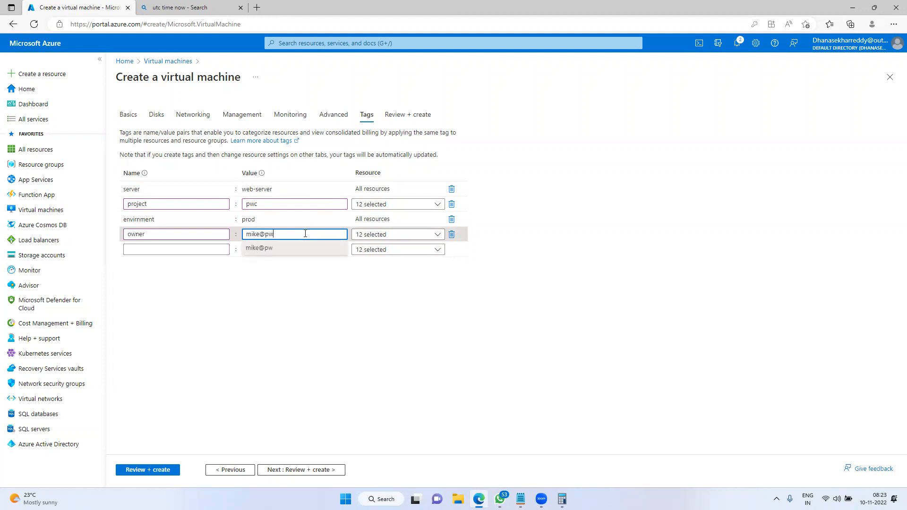
# Add the tag projectcode = pwc2875 and submit the form to Review + create
pyautogui.click(190, 251)
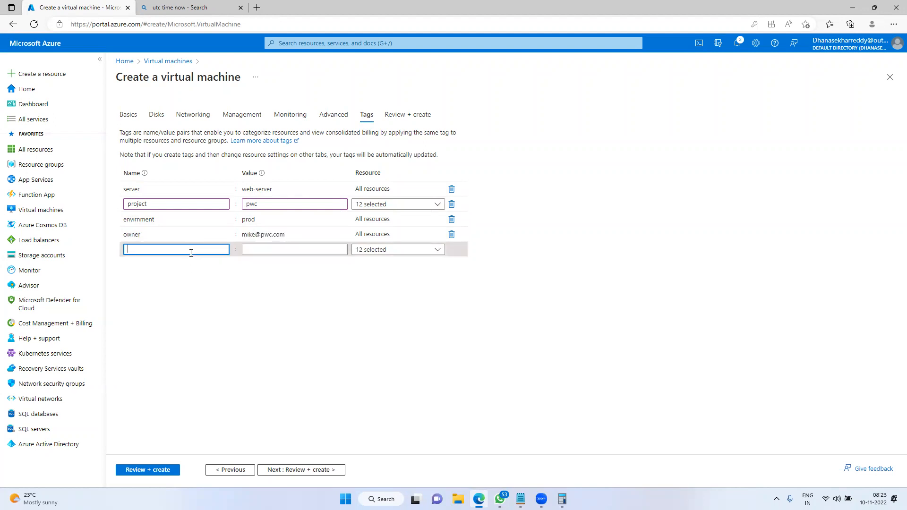
pyautogui.write('project')
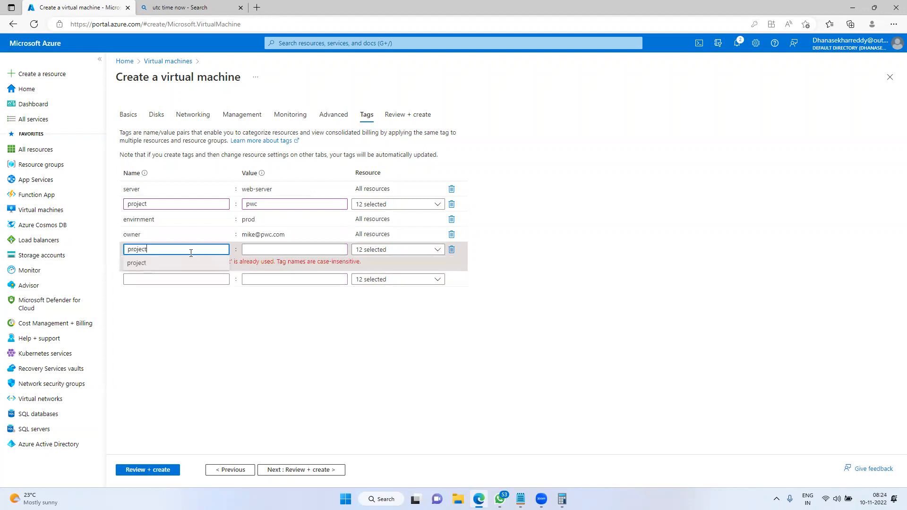
pyautogui.write('code')
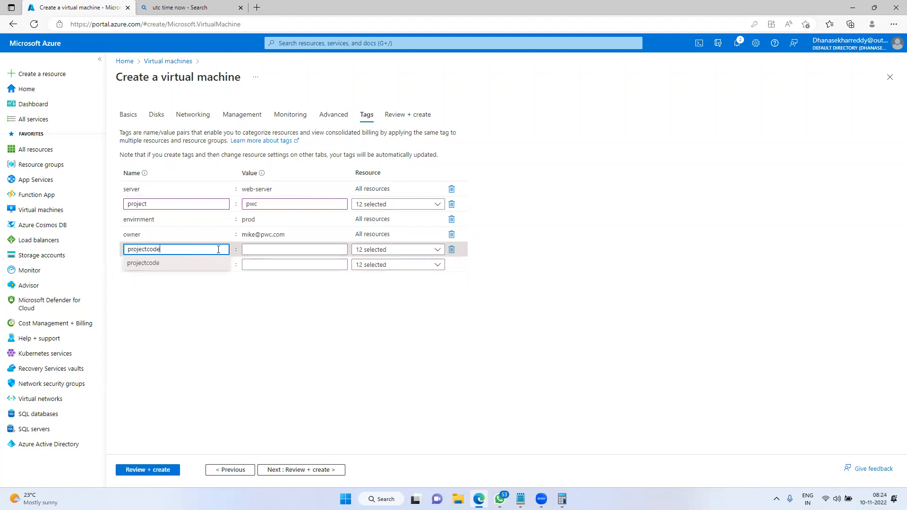
pyautogui.click(291, 247)
pyautogui.write('pwc2875')
pyautogui.click(405, 349)
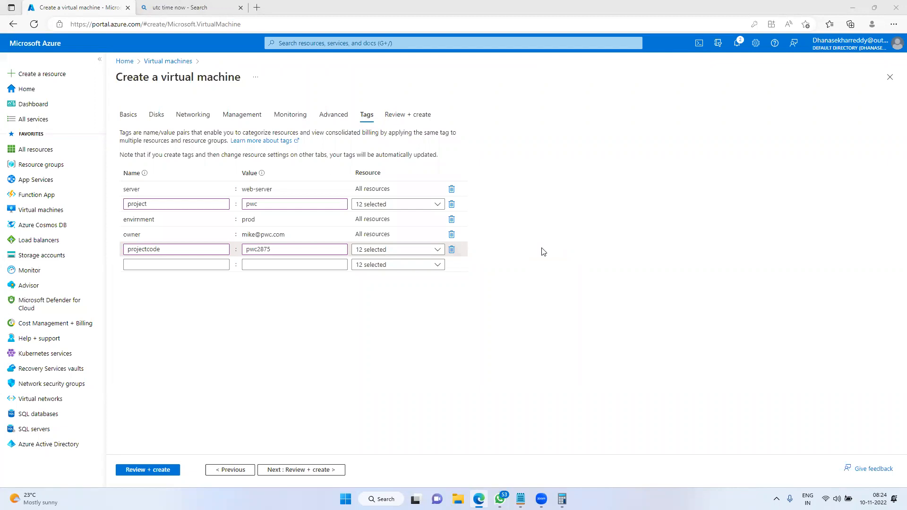
pyautogui.click(152, 470)
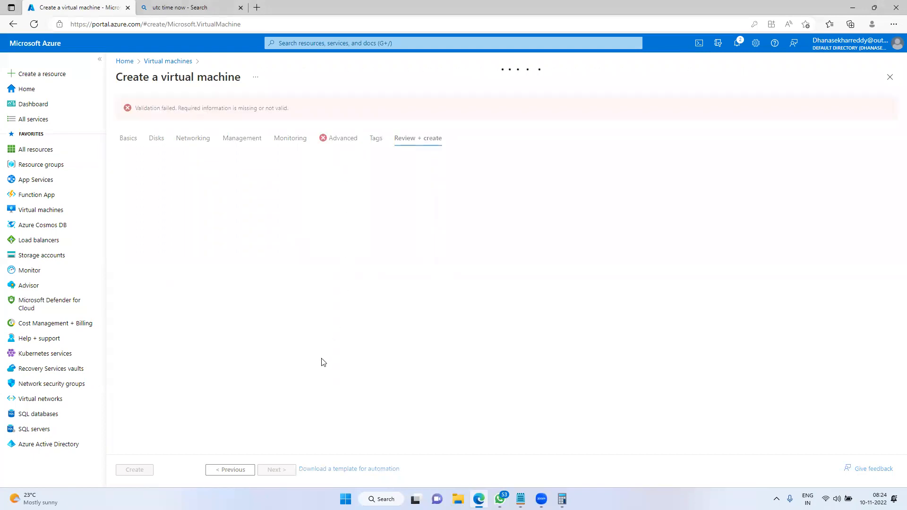
# Go back to Advanced, uncheck Enable user data, and continue to the Tags step
pyautogui.click(239, 470)
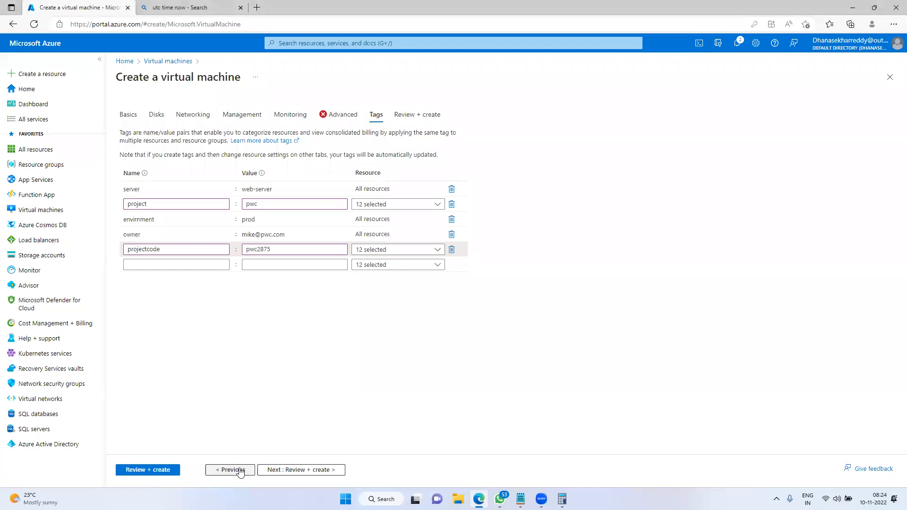
pyautogui.click(240, 470)
pyautogui.scroll(-5, 384, 376)
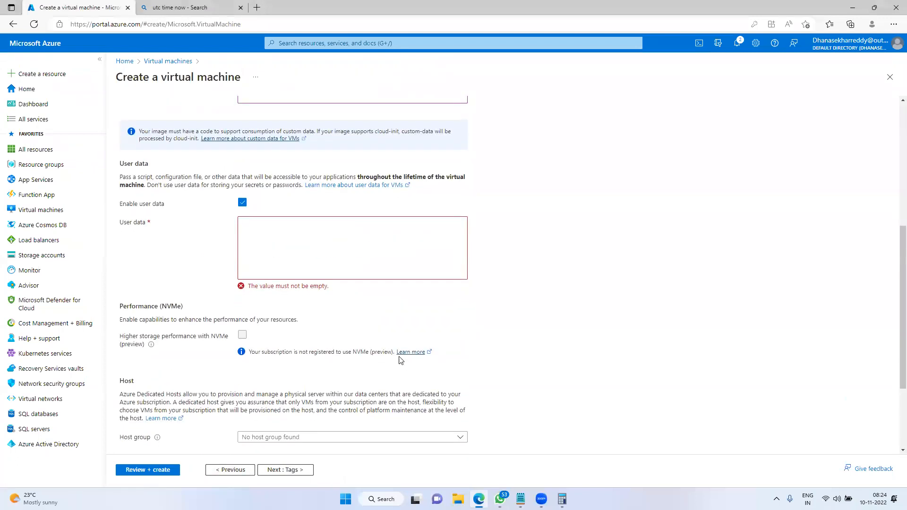
pyautogui.click(242, 202)
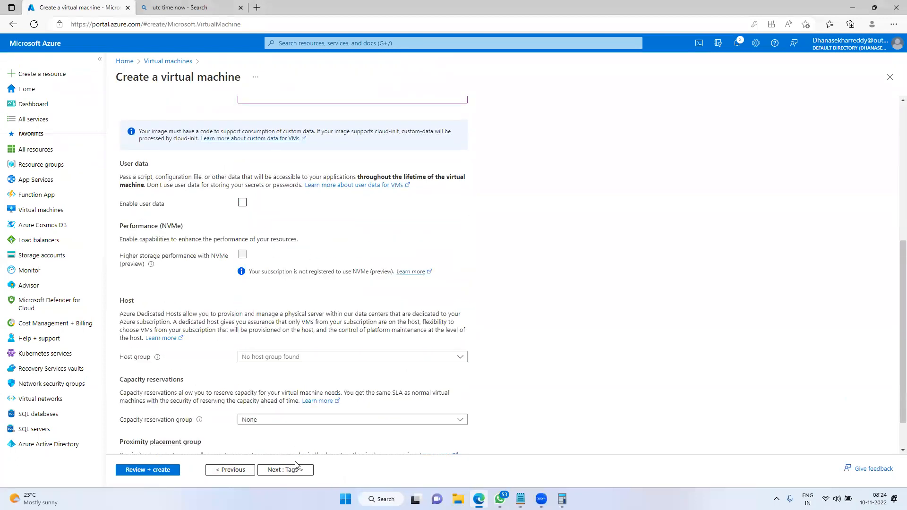
pyautogui.click(285, 470)
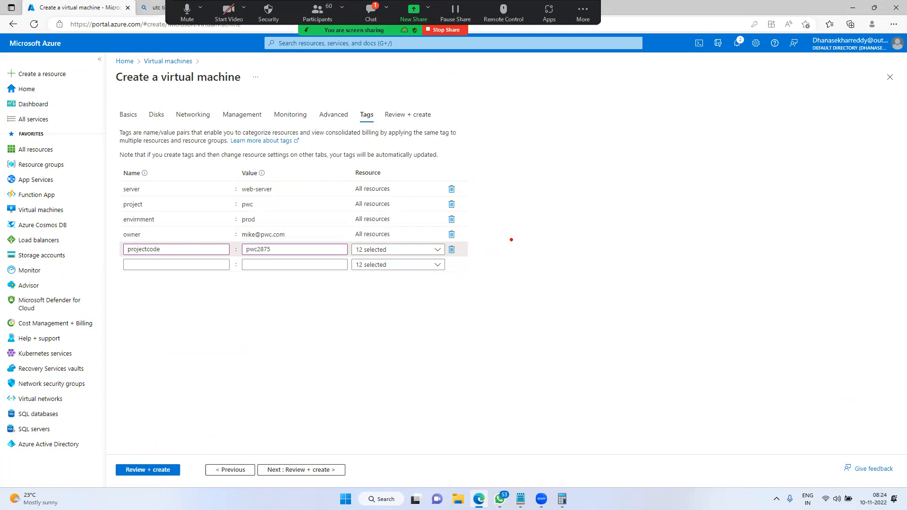
# Confirm the projectcode tag covers all 12 resources, then rerun Review + create validation
pyautogui.moveTo(124, 176); pyautogui.dragTo(180, 246)
pyautogui.press('Escape')
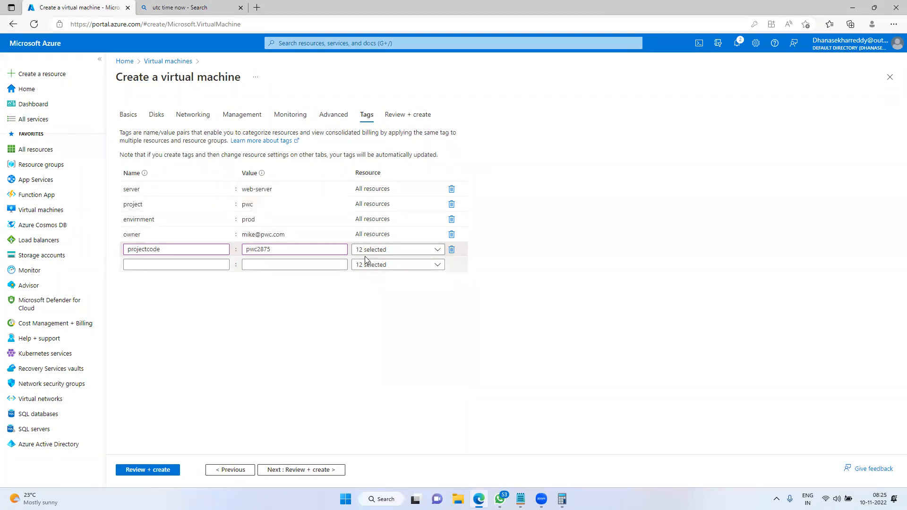
pyautogui.click(435, 251)
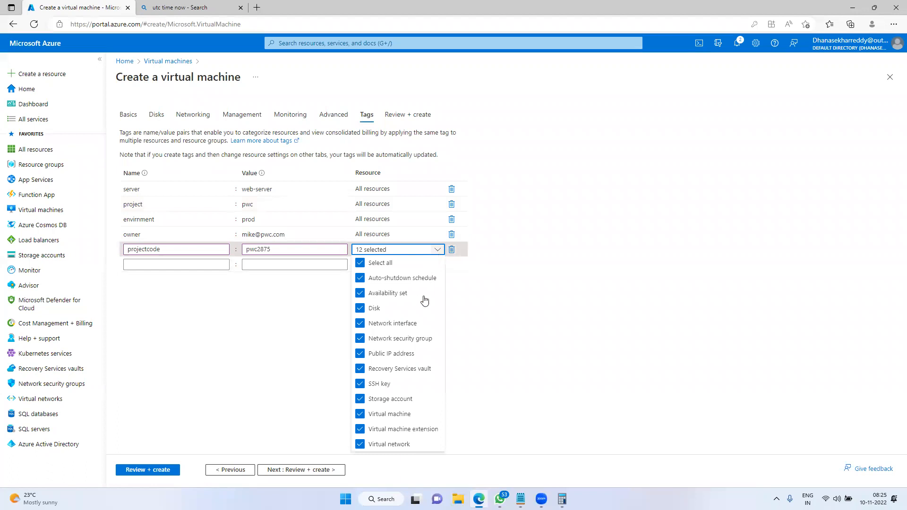
pyautogui.click(592, 353)
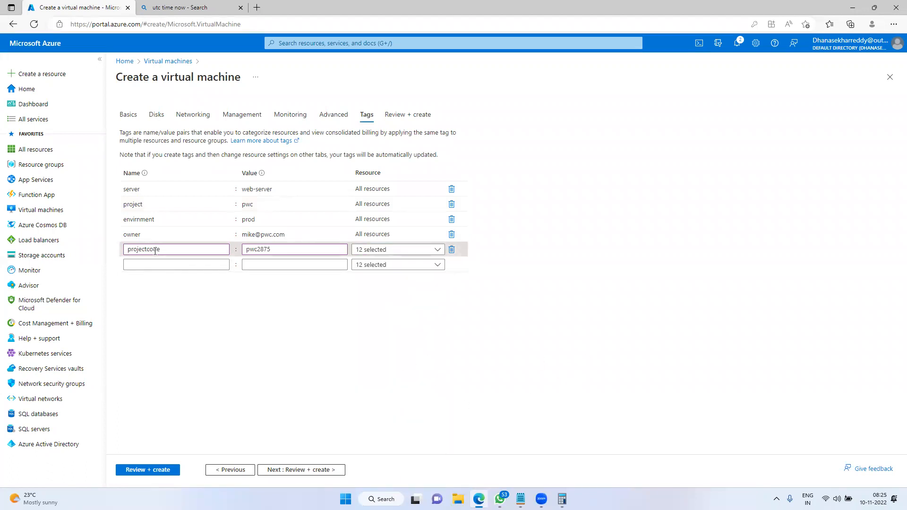
pyautogui.click(302, 470)
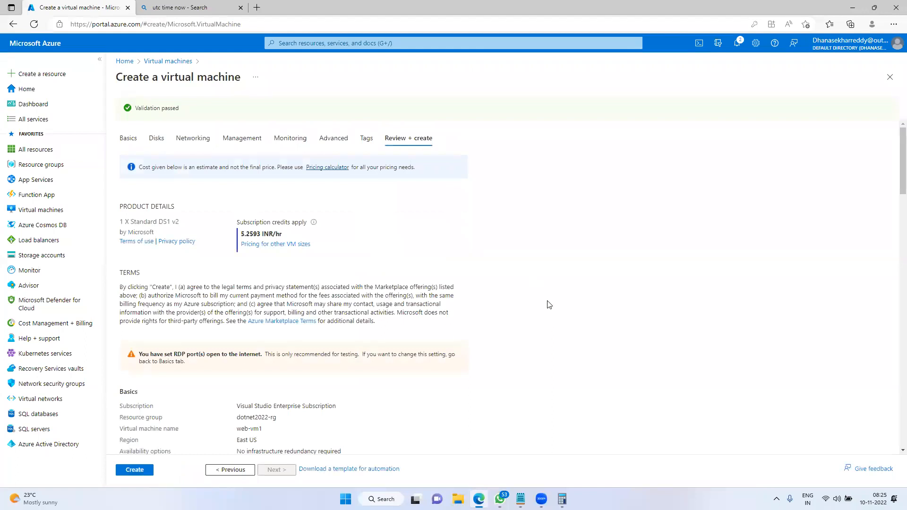
pyautogui.hotkey('ctrl', '2')
pyautogui.moveTo(110, 192)
pyautogui.mouseDown()
pyautogui.moveTo(134, 222)
pyautogui.moveTo(421, 262)
pyautogui.mouseUp()
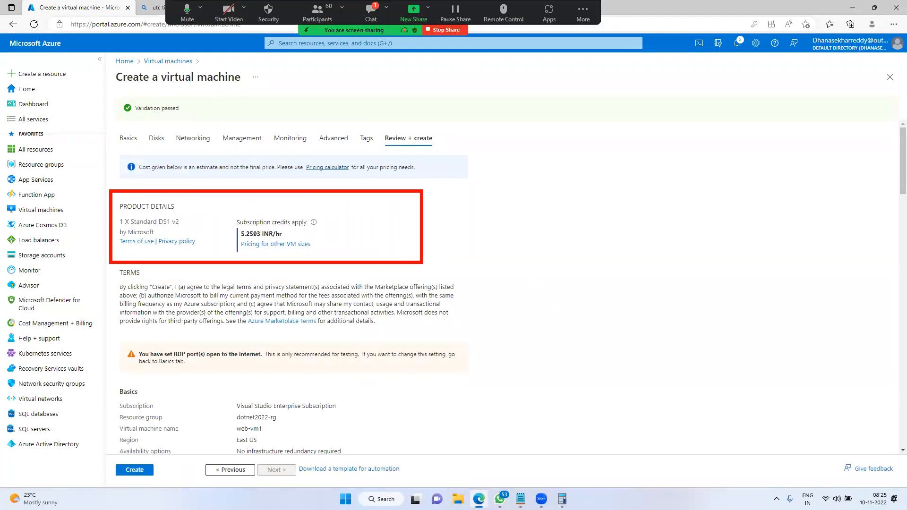
pyautogui.moveTo(255, 230)
pyautogui.mouseDown()
pyautogui.moveTo(253, 212)
pyautogui.moveTo(303, 218)
pyautogui.mouseUp()
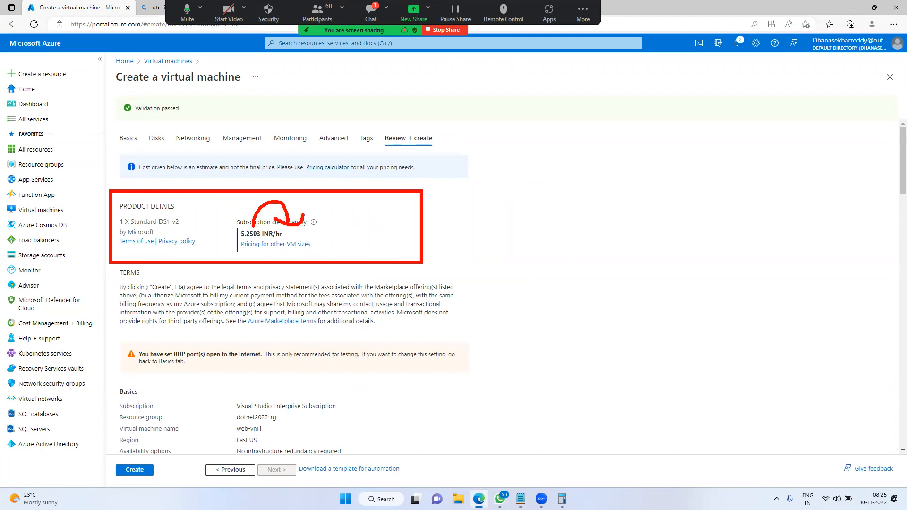
pyautogui.press('Escape')
pyautogui.click(561, 499)
pyautogui.moveTo(556, 112); pyautogui.dragTo(580, 107)
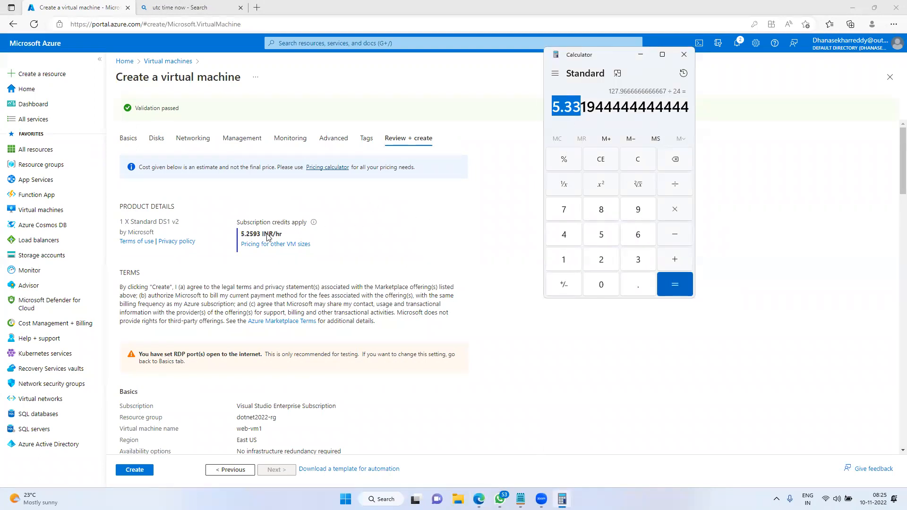
pyautogui.moveTo(242, 234); pyautogui.dragTo(254, 235)
pyautogui.click(576, 215)
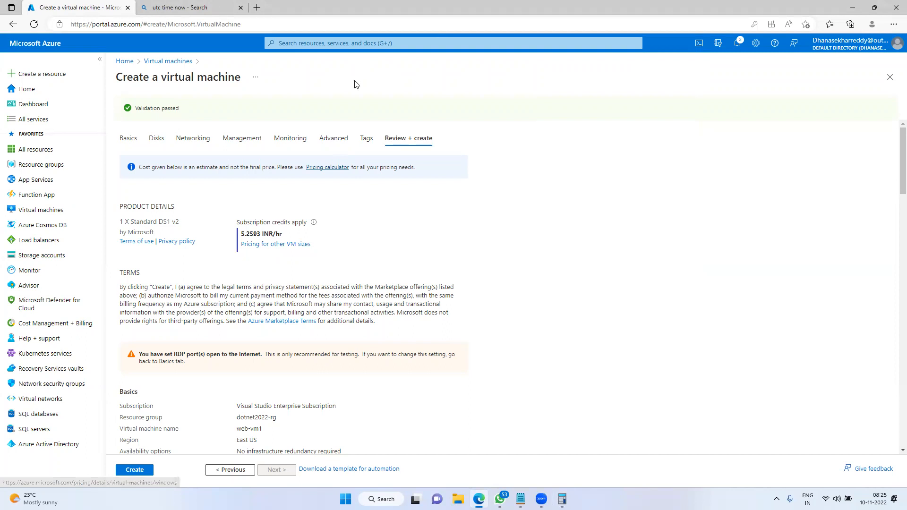
pyautogui.hotkey('ctrl', '2')
pyautogui.moveTo(303, 231); pyautogui.dragTo(362, 228)
pyautogui.moveTo(354, 221); pyautogui.dragTo(371, 246)
pyautogui.moveTo(388, 213); pyautogui.dragTo(385, 234)
pyautogui.moveTo(396, 217)
pyautogui.mouseDown()
pyautogui.moveTo(395, 232)
pyautogui.moveTo(399, 211)
pyautogui.mouseUp()
pyautogui.moveTo(416, 207); pyautogui.dragTo(421, 224)
pyautogui.moveTo(457, 190); pyautogui.dragTo(452, 216)
pyautogui.moveTo(486, 191); pyautogui.dragTo(497, 186)
pyautogui.moveTo(481, 203)
pyautogui.mouseDown()
pyautogui.moveTo(524, 184)
pyautogui.moveTo(517, 196)
pyautogui.mouseUp()
pyautogui.moveTo(550, 166); pyautogui.dragTo(604, 156)
pyautogui.moveTo(583, 173); pyautogui.dragTo(636, 173)
pyautogui.moveTo(651, 137)
pyautogui.mouseDown()
pyautogui.moveTo(666, 155)
pyautogui.moveTo(675, 145)
pyautogui.mouseUp()
pyautogui.moveTo(681, 145); pyautogui.dragTo(682, 159)
pyautogui.moveTo(695, 127); pyautogui.dragTo(697, 149)
pyautogui.moveTo(730, 118); pyautogui.dragTo(754, 110)
pyautogui.moveTo(785, 76); pyautogui.dragTo(786, 128)
pyautogui.moveTo(795, 99); pyautogui.dragTo(850, 84)
pyautogui.moveTo(722, 178)
pyautogui.mouseDown()
pyautogui.moveTo(765, 158)
pyautogui.moveTo(750, 173)
pyautogui.mouseUp()
pyautogui.moveTo(786, 146); pyautogui.dragTo(792, 144)
pyautogui.moveTo(784, 195)
pyautogui.mouseDown()
pyautogui.moveTo(648, 234)
pyautogui.moveTo(804, 184)
pyautogui.mouseUp()
pyautogui.moveTo(698, 243)
pyautogui.mouseDown()
pyautogui.moveTo(699, 259)
pyautogui.moveTo(724, 270)
pyautogui.mouseUp()
pyautogui.moveTo(723, 261); pyautogui.dragTo(727, 281)
pyautogui.moveTo(671, 260)
pyautogui.mouseDown()
pyautogui.moveTo(697, 288)
pyautogui.moveTo(746, 293)
pyautogui.mouseUp()
pyautogui.moveTo(757, 249)
pyautogui.mouseDown()
pyautogui.moveTo(765, 264)
pyautogui.moveTo(785, 261)
pyautogui.mouseUp()
pyautogui.moveTo(782, 249); pyautogui.dragTo(786, 270)
pyautogui.moveTo(805, 223)
pyautogui.mouseDown()
pyautogui.moveTo(790, 236)
pyautogui.moveTo(795, 254)
pyautogui.mouseUp()
pyautogui.moveTo(816, 221)
pyautogui.mouseDown()
pyautogui.moveTo(814, 234)
pyautogui.moveTo(816, 222)
pyautogui.mouseUp()
pyautogui.moveTo(832, 208)
pyautogui.mouseDown()
pyautogui.moveTo(838, 248)
pyautogui.moveTo(864, 213)
pyautogui.mouseUp()
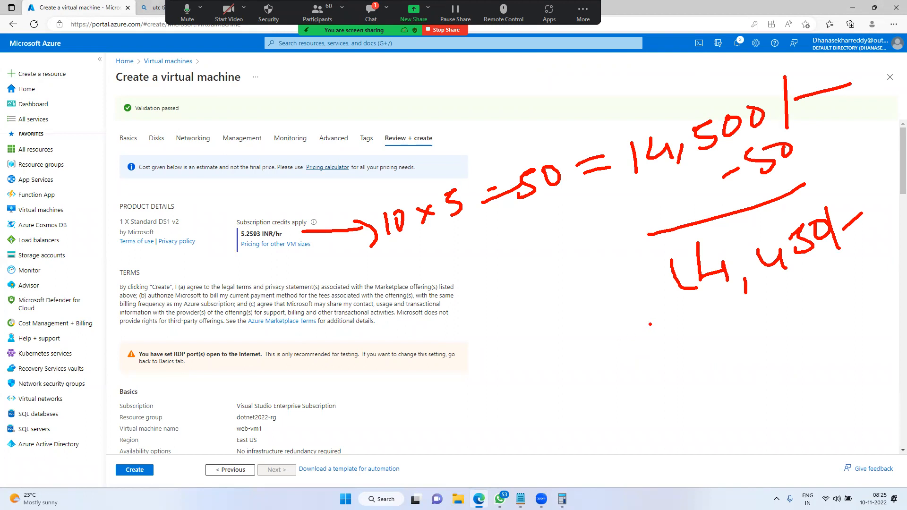
pyautogui.moveTo(702, 97)
pyautogui.mouseDown()
pyautogui.moveTo(626, 135)
pyautogui.moveTo(713, 109)
pyautogui.moveTo(705, 108)
pyautogui.mouseUp()
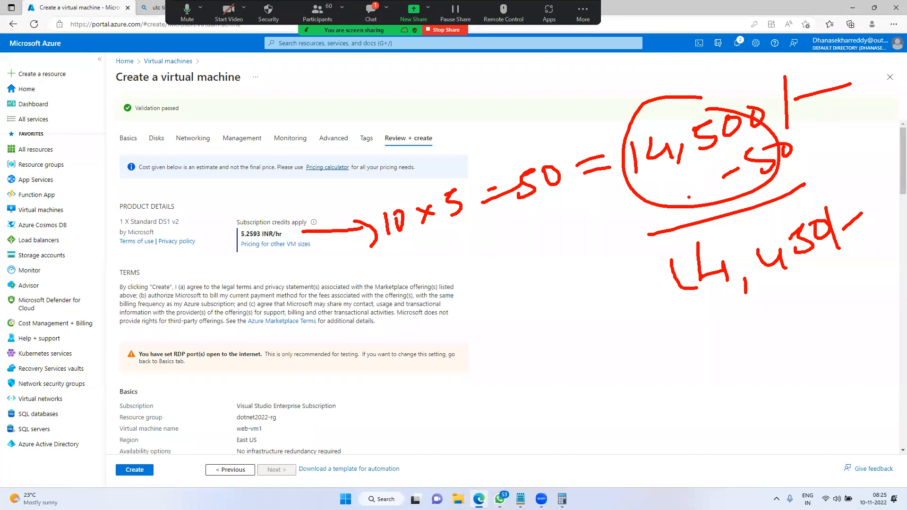
pyautogui.moveTo(687, 208); pyautogui.dragTo(666, 250)
pyautogui.moveTo(654, 233); pyautogui.dragTo(702, 245)
pyautogui.press('Escape')
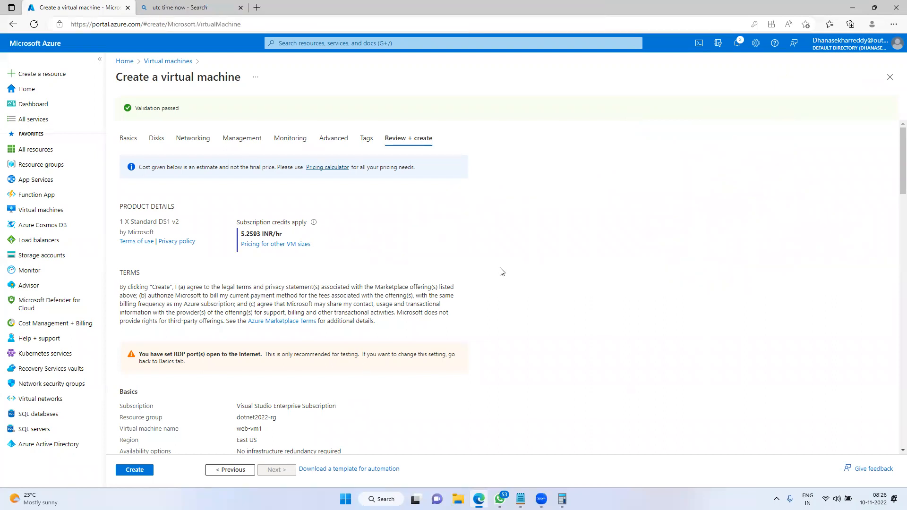
pyautogui.scroll(-8, 501, 272)
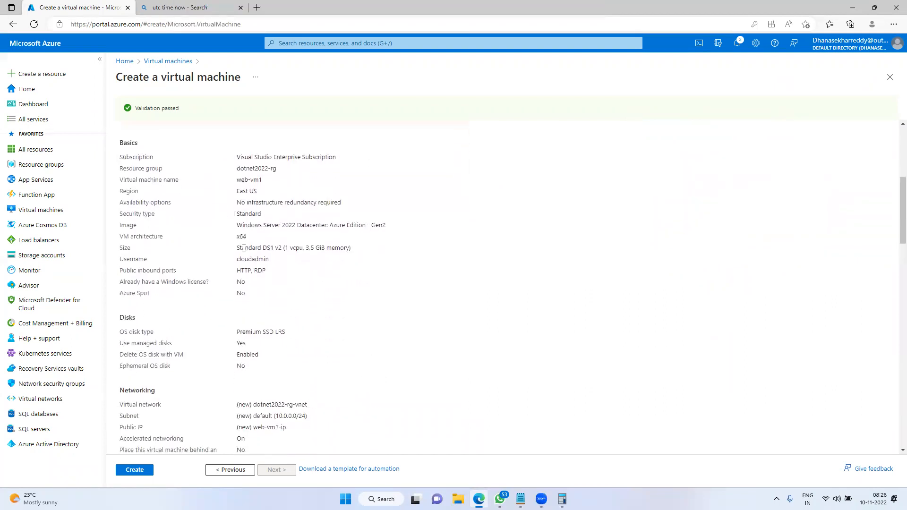
pyautogui.scroll(2, 228, 267)
pyautogui.moveTo(132, 142); pyautogui.dragTo(316, 284)
pyautogui.moveTo(158, 319); pyautogui.dragTo(291, 375)
pyautogui.moveTo(133, 402); pyautogui.dragTo(287, 426)
pyautogui.scroll(-3, 318, 384)
pyautogui.moveTo(146, 365); pyautogui.dragTo(285, 420)
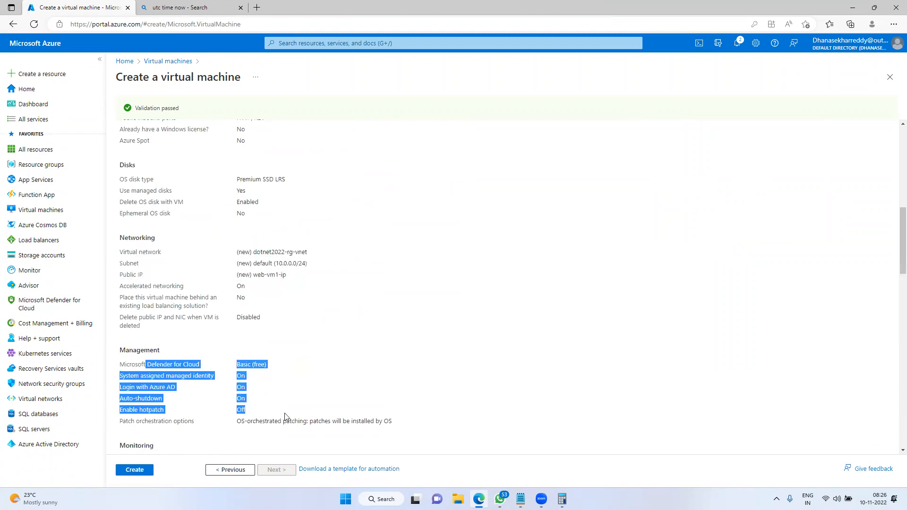
pyautogui.scroll(7, 399, 340)
pyautogui.scroll(2, 399, 340)
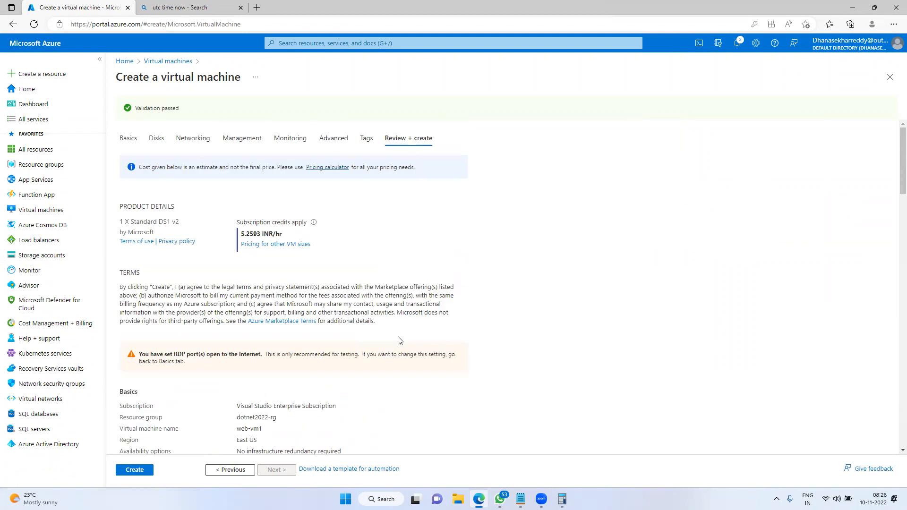
# Submit the VM with Create, then sketch a computer with a circled 7-10 note
pyautogui.click(132, 469)
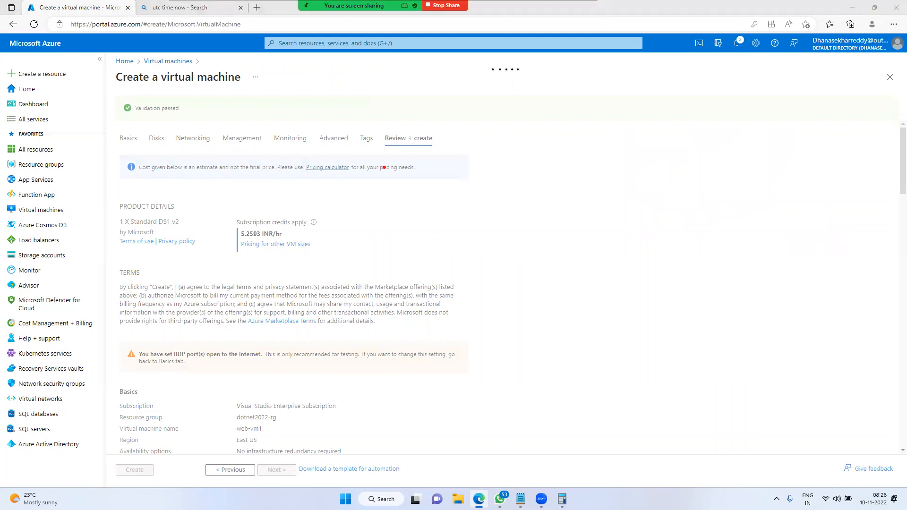
pyautogui.moveTo(357, 87)
pyautogui.mouseDown()
pyautogui.moveTo(482, 193)
pyautogui.moveTo(544, 206)
pyautogui.mouseUp()
pyautogui.moveTo(348, 217); pyautogui.dragTo(574, 267)
pyautogui.moveTo(552, 174)
pyautogui.mouseDown()
pyautogui.moveTo(603, 168)
pyautogui.moveTo(617, 180)
pyautogui.moveTo(678, 142)
pyautogui.moveTo(679, 180)
pyautogui.mouseUp()
pyautogui.moveTo(661, 169); pyautogui.dragTo(692, 159)
pyautogui.moveTo(699, 154); pyautogui.dragTo(743, 150)
pyautogui.moveTo(755, 109)
pyautogui.mouseDown()
pyautogui.moveTo(728, 105)
pyautogui.moveTo(757, 132)
pyautogui.moveTo(735, 111)
pyautogui.mouseUp()
pyautogui.click(715, 125)
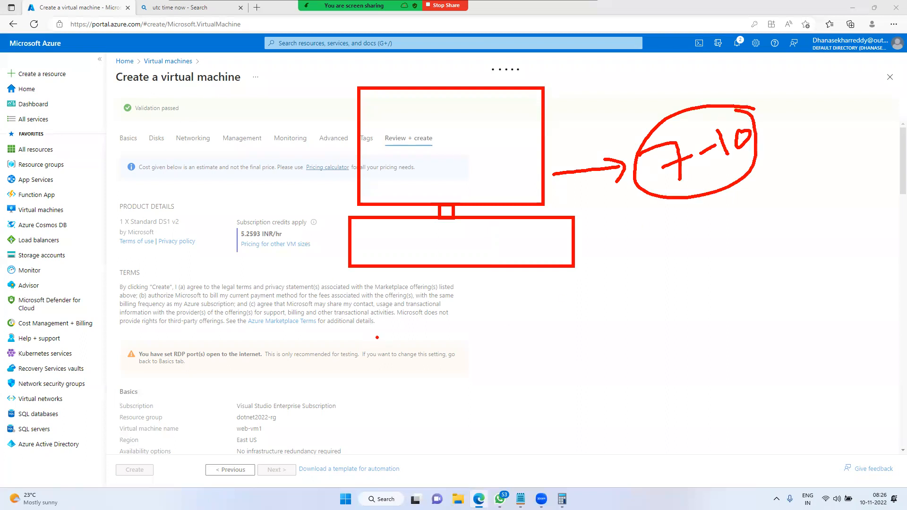
# Draw arrows on the page, a circled '1 Min' note and a circled 7-1 label
pyautogui.moveTo(342, 179)
pyautogui.mouseDown()
pyautogui.moveTo(257, 275)
pyautogui.moveTo(280, 267)
pyautogui.mouseUp()
pyautogui.moveTo(267, 324)
pyautogui.mouseDown()
pyautogui.moveTo(282, 366)
pyautogui.moveTo(307, 325)
pyautogui.moveTo(333, 342)
pyautogui.moveTo(330, 306)
pyautogui.moveTo(352, 330)
pyautogui.mouseUp()
pyautogui.moveTo(338, 297)
pyautogui.mouseDown()
pyautogui.moveTo(338, 358)
pyautogui.moveTo(313, 304)
pyautogui.mouseUp()
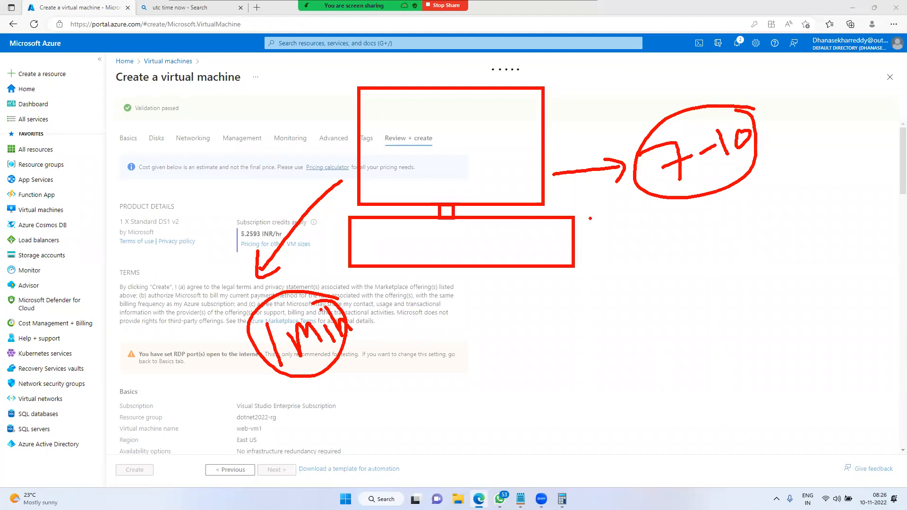
pyautogui.moveTo(733, 96)
pyautogui.mouseDown()
pyautogui.moveTo(654, 189)
pyautogui.moveTo(722, 153)
pyautogui.mouseUp()
pyautogui.moveTo(711, 194); pyautogui.dragTo(734, 276)
pyautogui.moveTo(718, 271); pyautogui.dragTo(755, 256)
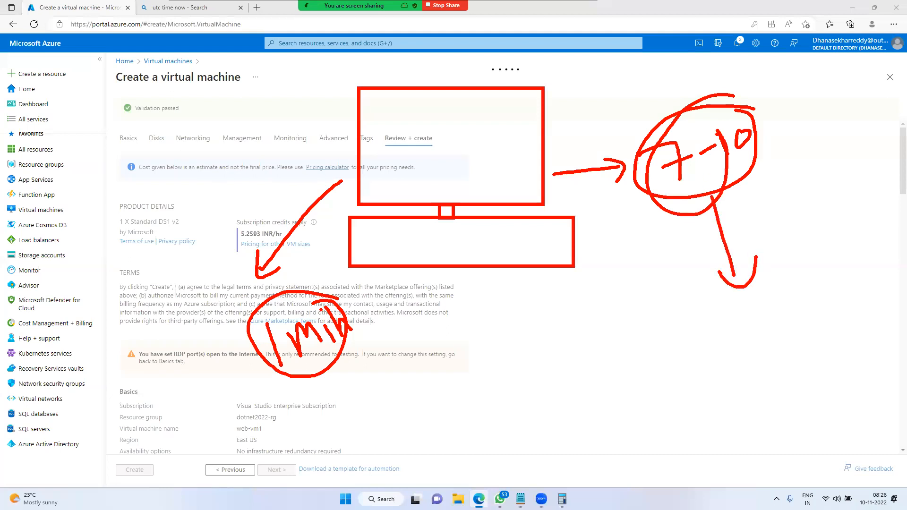
pyautogui.moveTo(749, 302)
pyautogui.mouseDown()
pyautogui.moveTo(761, 330)
pyautogui.moveTo(792, 299)
pyautogui.mouseUp()
pyautogui.moveTo(794, 285)
pyautogui.mouseDown()
pyautogui.moveTo(795, 310)
pyautogui.moveTo(806, 302)
pyautogui.mouseUp()
pyautogui.moveTo(740, 314); pyautogui.dragTo(660, 326)
pyautogui.moveTo(672, 311)
pyautogui.mouseDown()
pyautogui.moveTo(667, 330)
pyautogui.moveTo(685, 339)
pyautogui.mouseUp()
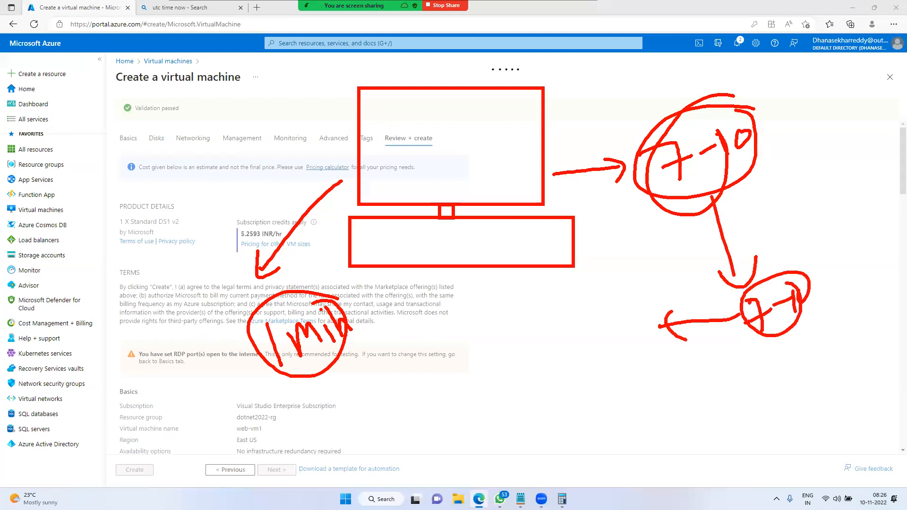
# Sketch more arrows, lines and circled stick figures around the 7-1 note
pyautogui.moveTo(736, 317); pyautogui.dragTo(641, 289)
pyautogui.moveTo(638, 278)
pyautogui.mouseDown()
pyautogui.moveTo(640, 296)
pyautogui.moveTo(605, 291)
pyautogui.mouseUp()
pyautogui.moveTo(611, 281); pyautogui.dragTo(618, 310)
pyautogui.moveTo(642, 297); pyautogui.dragTo(609, 323)
pyautogui.moveTo(614, 326); pyautogui.dragTo(622, 319)
pyautogui.moveTo(712, 316)
pyautogui.mouseDown()
pyautogui.moveTo(638, 336)
pyautogui.moveTo(610, 355)
pyautogui.mouseUp()
pyautogui.moveTo(611, 356); pyautogui.dragTo(625, 354)
pyautogui.moveTo(733, 321)
pyautogui.mouseDown()
pyautogui.moveTo(652, 373)
pyautogui.moveTo(697, 371)
pyautogui.mouseUp()
pyautogui.click(631, 395)
pyautogui.moveTo(739, 327)
pyautogui.mouseDown()
pyautogui.moveTo(705, 378)
pyautogui.moveTo(710, 385)
pyautogui.mouseUp()
pyautogui.moveTo(666, 409); pyautogui.dragTo(699, 401)
pyautogui.moveTo(765, 326)
pyautogui.mouseDown()
pyautogui.moveTo(743, 401)
pyautogui.moveTo(764, 405)
pyautogui.mouseUp()
pyautogui.moveTo(709, 425); pyautogui.dragTo(734, 423)
pyautogui.moveTo(787, 321); pyautogui.dragTo(790, 397)
pyautogui.moveTo(777, 398); pyautogui.dragTo(804, 404)
pyautogui.moveTo(642, 286)
pyautogui.mouseDown()
pyautogui.moveTo(779, 443)
pyautogui.moveTo(647, 343)
pyautogui.mouseUp()
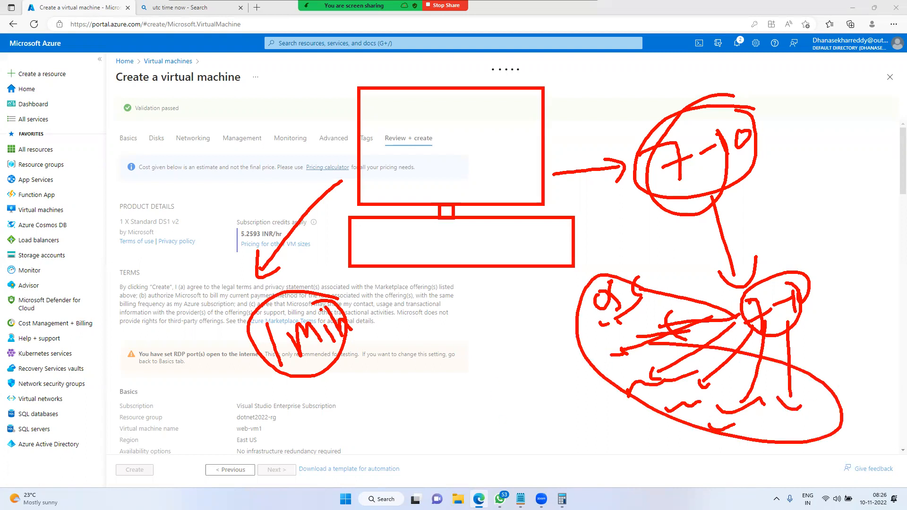
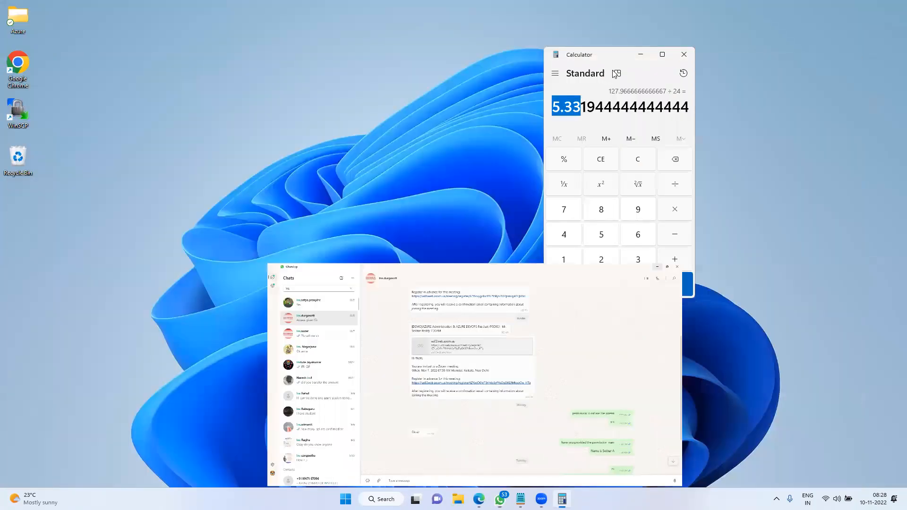
# Close Calculator, open then minimize WhatsApp, and restore the web-vm1 Azure deployment page in Edge
pyautogui.click(682, 55)
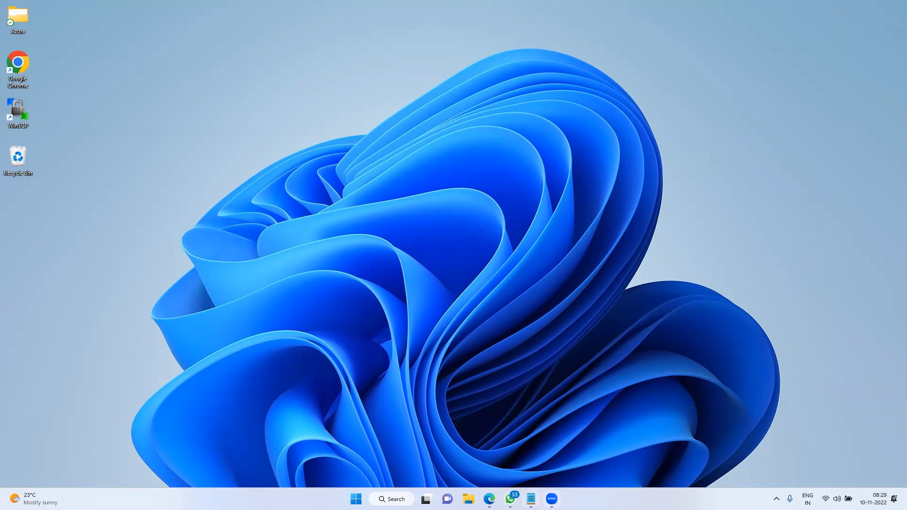
pyautogui.click(510, 499)
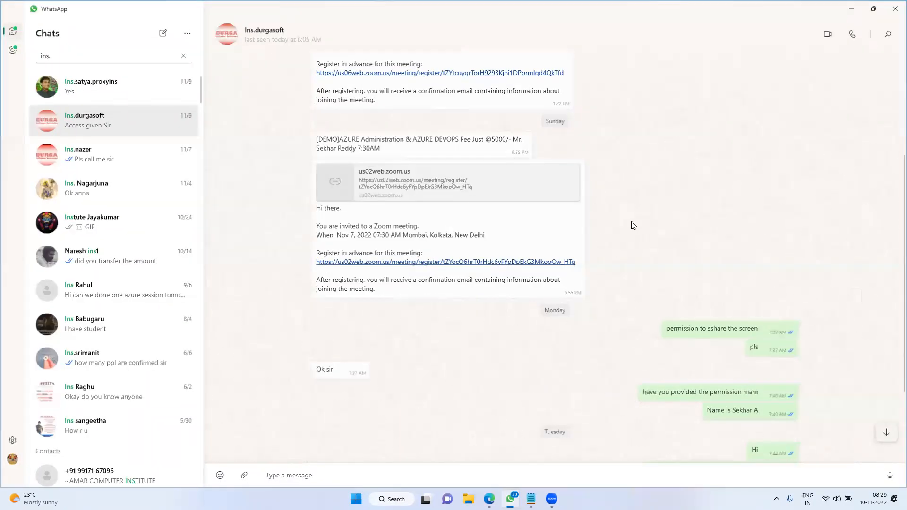
pyautogui.click(852, 8)
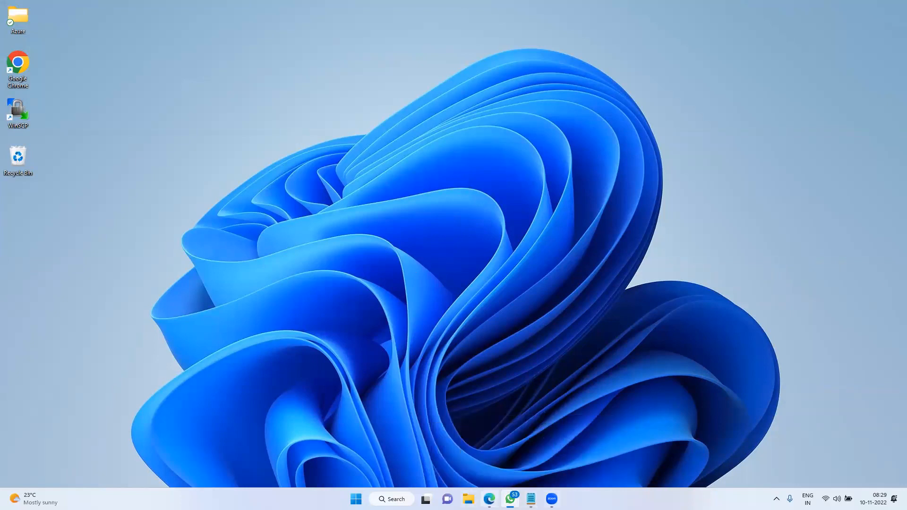
pyautogui.click(489, 499)
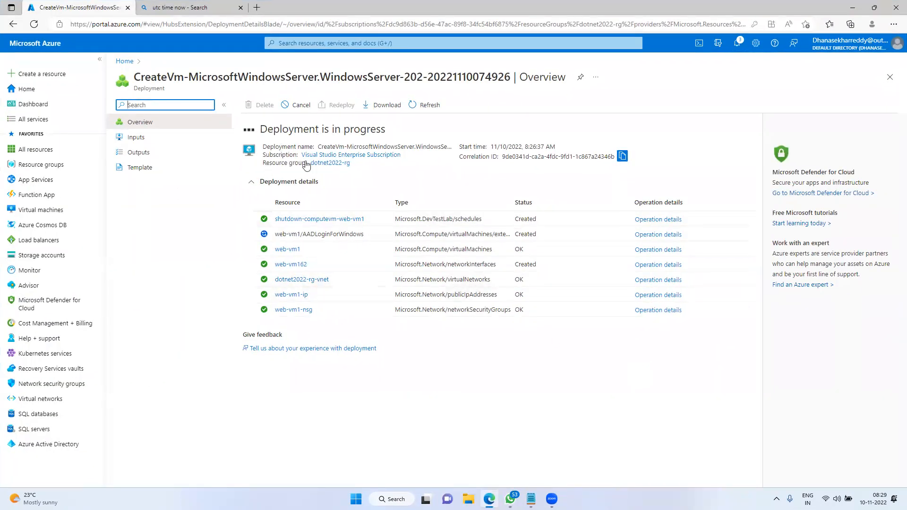
# Open the Virtual machines list and mark web-vm1's name, type, subscription, resource group and location
pyautogui.click(34, 210)
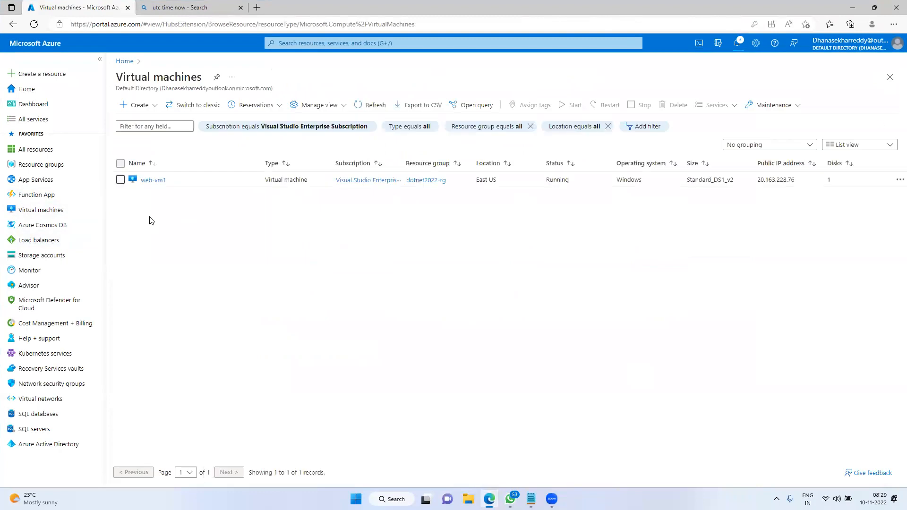
pyautogui.moveTo(137, 182); pyautogui.dragTo(168, 180)
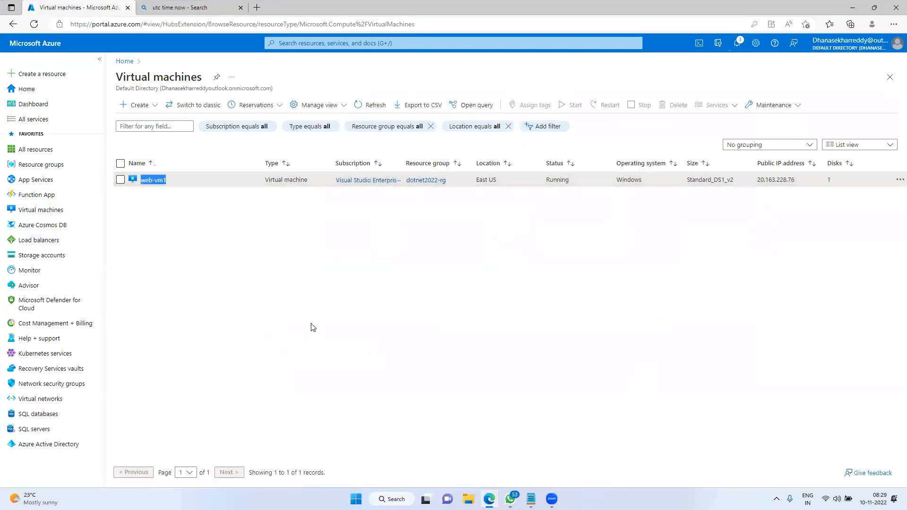
pyautogui.moveTo(250, 147); pyautogui.dragTo(315, 204)
pyautogui.moveTo(325, 146)
pyautogui.mouseDown()
pyautogui.moveTo(396, 199)
pyautogui.moveTo(353, 226)
pyautogui.moveTo(374, 223)
pyautogui.mouseUp()
pyautogui.moveTo(400, 142); pyautogui.dragTo(461, 200)
pyautogui.moveTo(480, 141); pyautogui.dragTo(506, 203)
# Outline web-vm1's Running status, operating system, size, public IP and disks columns, then clear the marks
pyautogui.moveTo(535, 146)
pyautogui.mouseDown()
pyautogui.moveTo(577, 184)
pyautogui.moveTo(548, 214)
pyautogui.moveTo(592, 217)
pyautogui.mouseUp()
pyautogui.moveTo(605, 135); pyautogui.dragTo(664, 221)
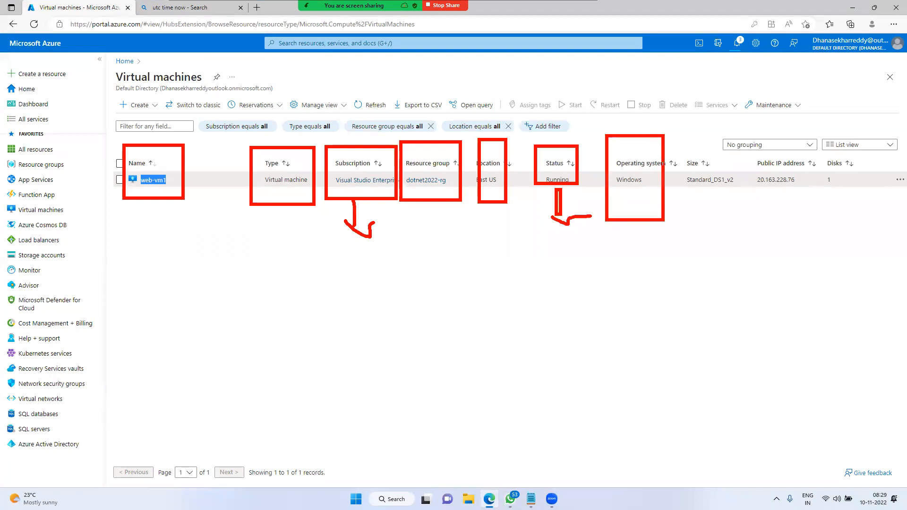
pyautogui.moveTo(686, 138); pyautogui.dragTo(744, 227)
pyautogui.moveTo(713, 194); pyautogui.dragTo(725, 227)
pyautogui.moveTo(757, 146); pyautogui.dragTo(812, 205)
pyautogui.moveTo(820, 148)
pyautogui.mouseDown()
pyautogui.moveTo(863, 206)
pyautogui.moveTo(832, 238)
pyautogui.moveTo(831, 285)
pyautogui.mouseUp()
pyautogui.press('Escape')
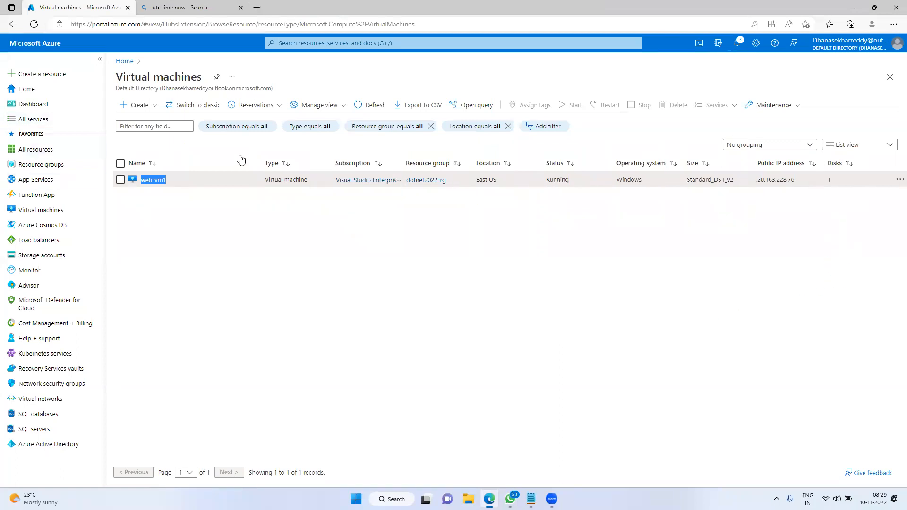
# Open web-vm1's Overview blade from the Virtual machines list and scroll through it
pyautogui.click(269, 355)
pyautogui.click(152, 184)
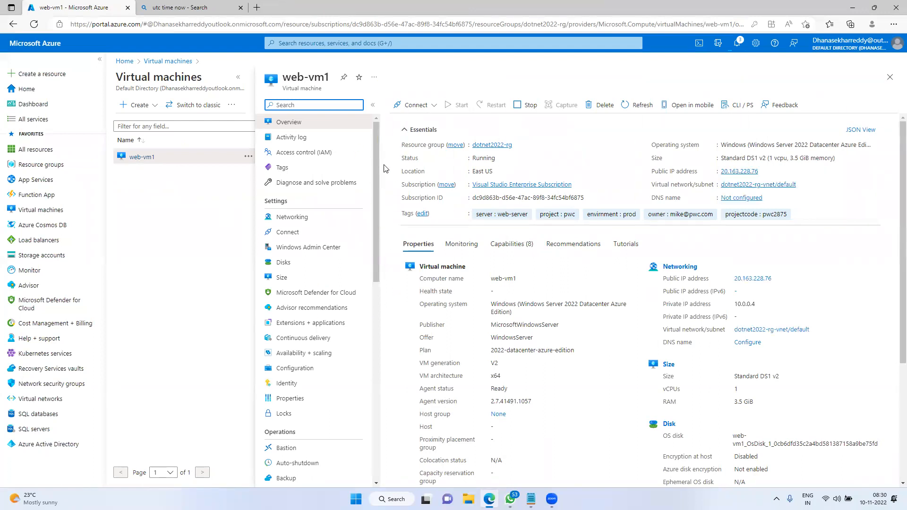
pyautogui.scroll(-10, 369, 380)
pyautogui.moveTo(370, 381); pyautogui.dragTo(373, 199)
# Outline the navigation, VM list, web-vm1 menu and whole portal panes, then clear the outlines
pyautogui.moveTo(7, 72); pyautogui.dragTo(103, 448)
pyautogui.moveTo(108, 82)
pyautogui.mouseDown()
pyautogui.moveTo(221, 334)
pyautogui.moveTo(246, 447)
pyautogui.mouseUp()
pyautogui.moveTo(265, 58)
pyautogui.mouseDown()
pyautogui.moveTo(317, 189)
pyautogui.moveTo(391, 487)
pyautogui.mouseUp()
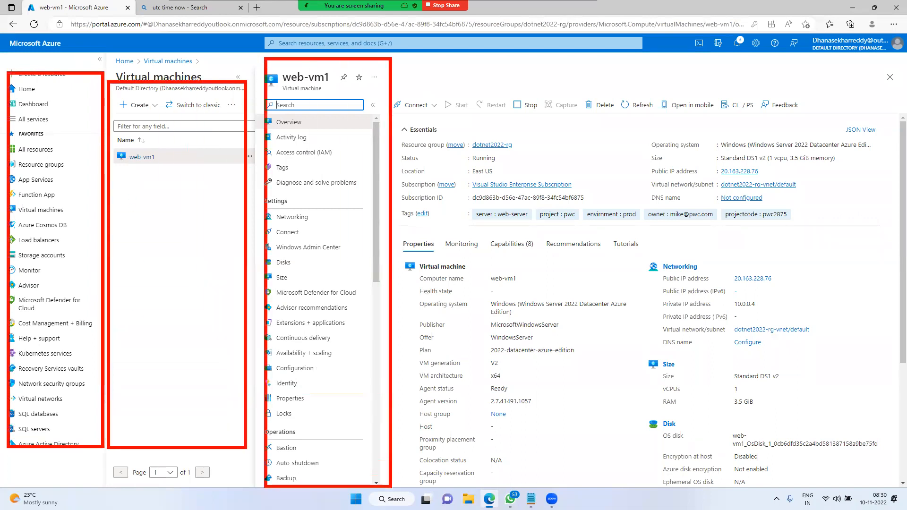
pyautogui.moveTo(9, 32)
pyautogui.mouseDown()
pyautogui.moveTo(122, 169)
pyautogui.moveTo(708, 468)
pyautogui.moveTo(904, 488)
pyautogui.moveTo(874, 490)
pyautogui.mouseUp()
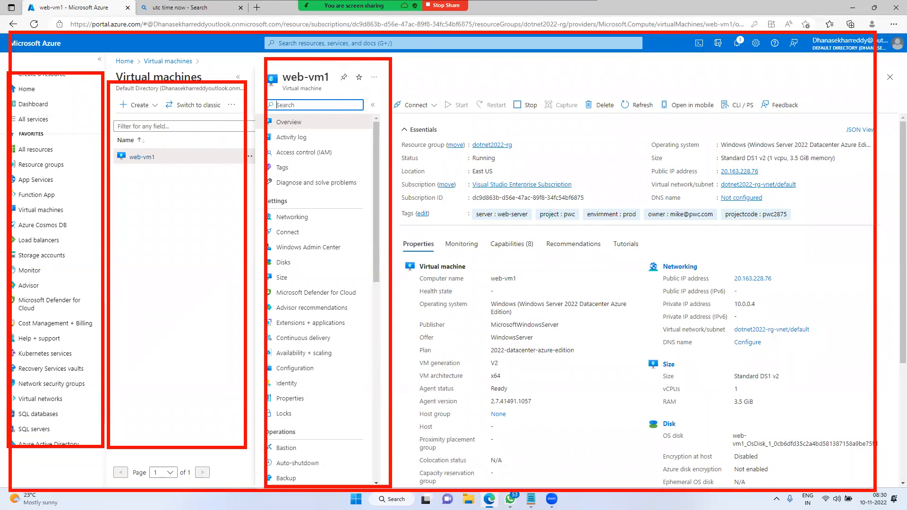
pyautogui.press('Escape')
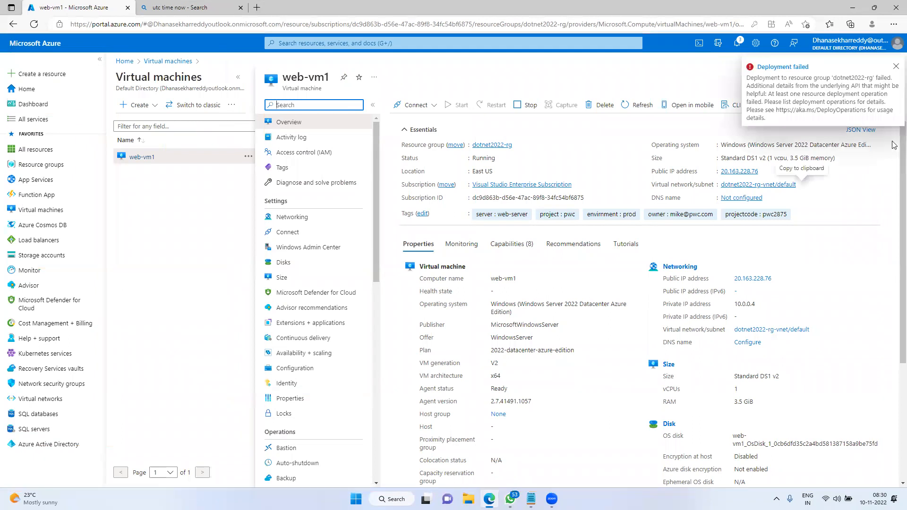
# Dismiss the Deployment failed notice and mark the resource group, Windows Server 2022, Running status, public IP and DNS
pyautogui.click(895, 66)
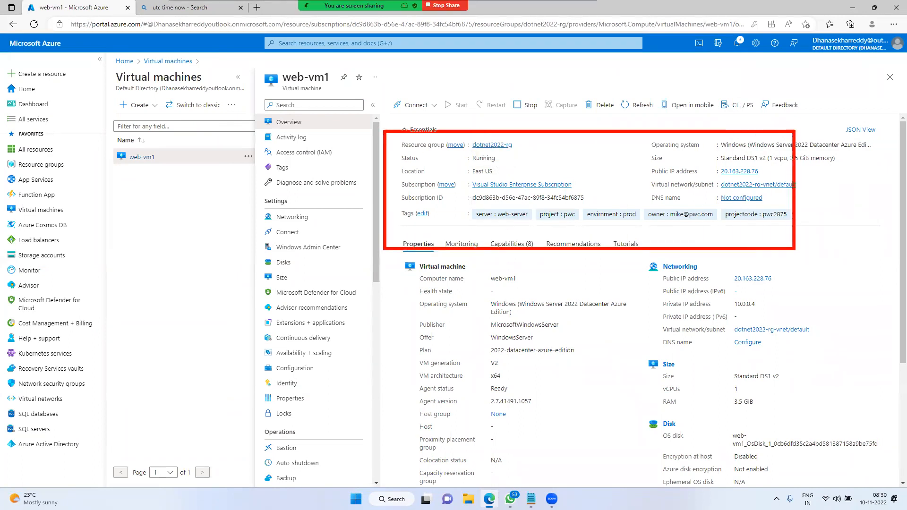
pyautogui.moveTo(870, 233); pyautogui.dragTo(897, 227)
pyautogui.moveTo(409, 137); pyautogui.dragTo(441, 119)
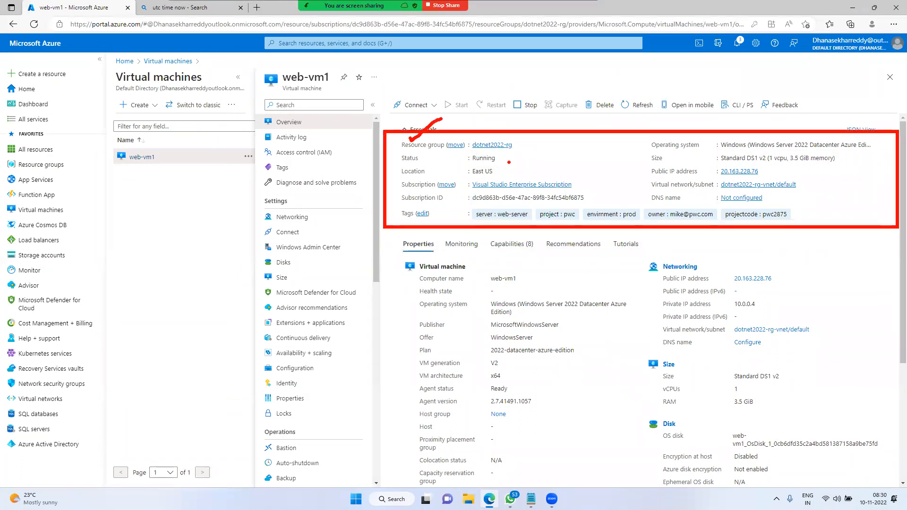
pyautogui.moveTo(713, 149); pyautogui.dragTo(827, 149)
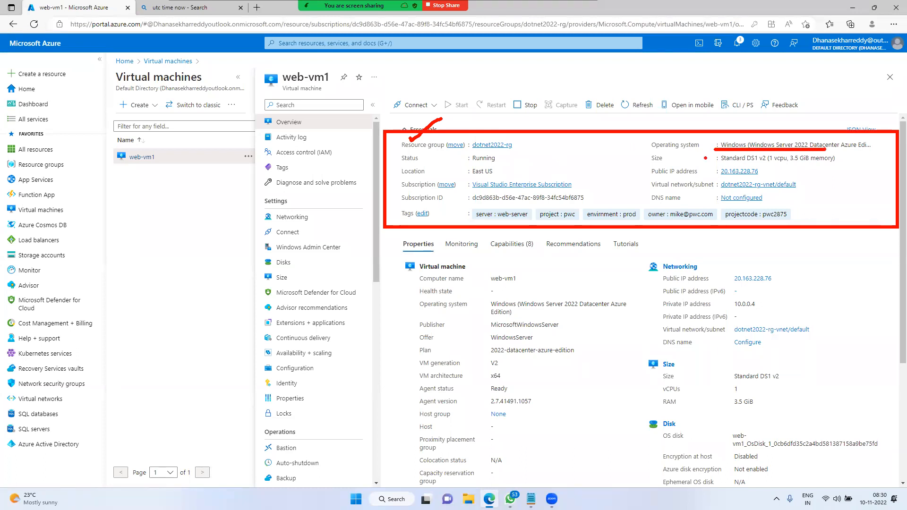
pyautogui.moveTo(463, 159)
pyautogui.mouseDown()
pyautogui.moveTo(518, 160)
pyautogui.moveTo(496, 176)
pyautogui.moveTo(571, 189)
pyautogui.mouseUp()
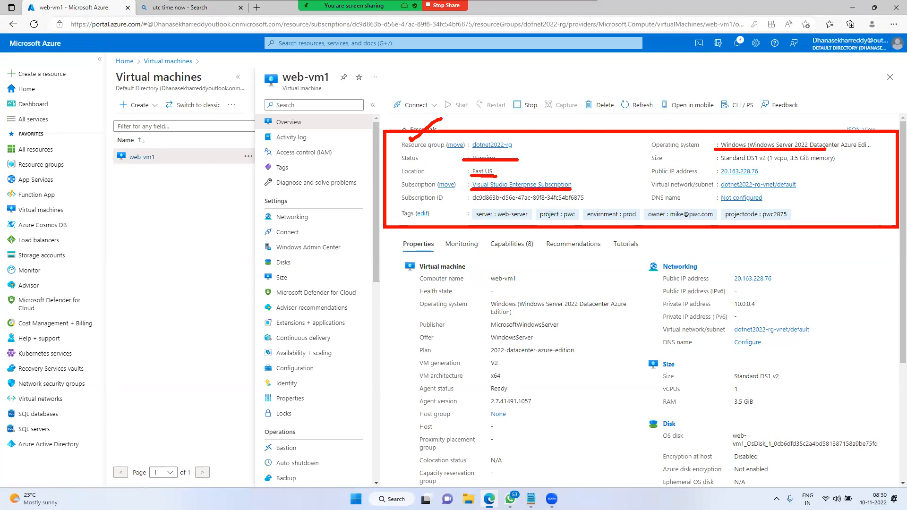
pyautogui.moveTo(473, 202); pyautogui.dragTo(571, 199)
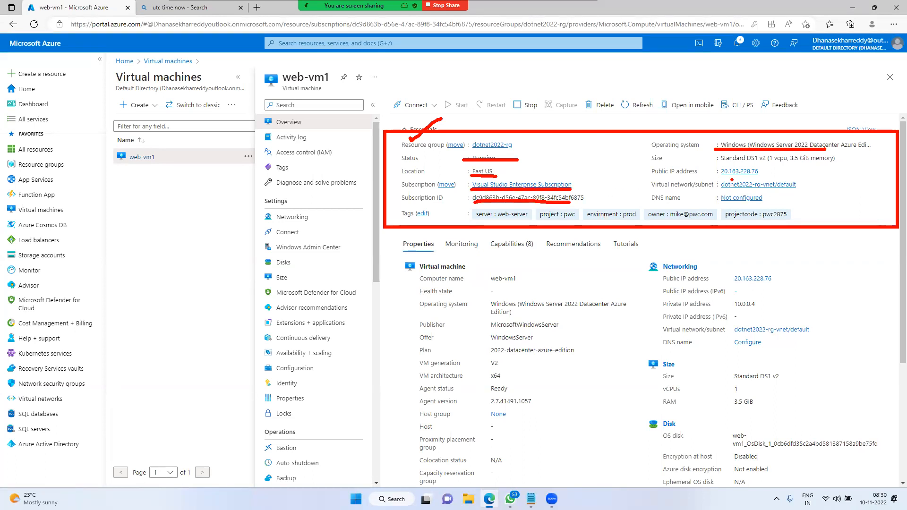
pyautogui.moveTo(731, 178)
pyautogui.mouseDown()
pyautogui.moveTo(781, 177)
pyautogui.moveTo(724, 190)
pyautogui.moveTo(798, 188)
pyautogui.mouseUp()
pyautogui.moveTo(720, 202); pyautogui.dragTo(753, 202)
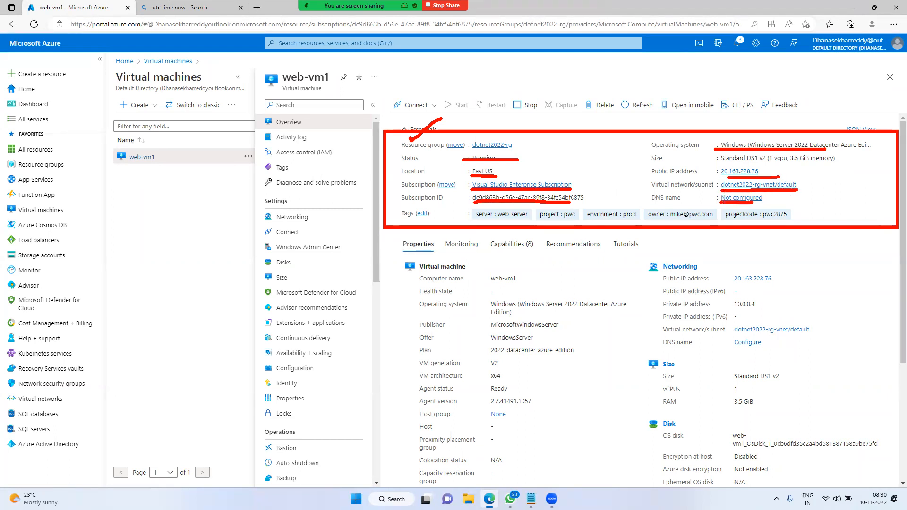
# Highlight the server, project, environment, owner and projectcode pwc2875 tags, then clear the annotations
pyautogui.moveTo(465, 205)
pyautogui.mouseDown()
pyautogui.moveTo(530, 227)
pyautogui.moveTo(822, 229)
pyautogui.mouseUp()
pyautogui.moveTo(501, 222); pyautogui.dragTo(480, 235)
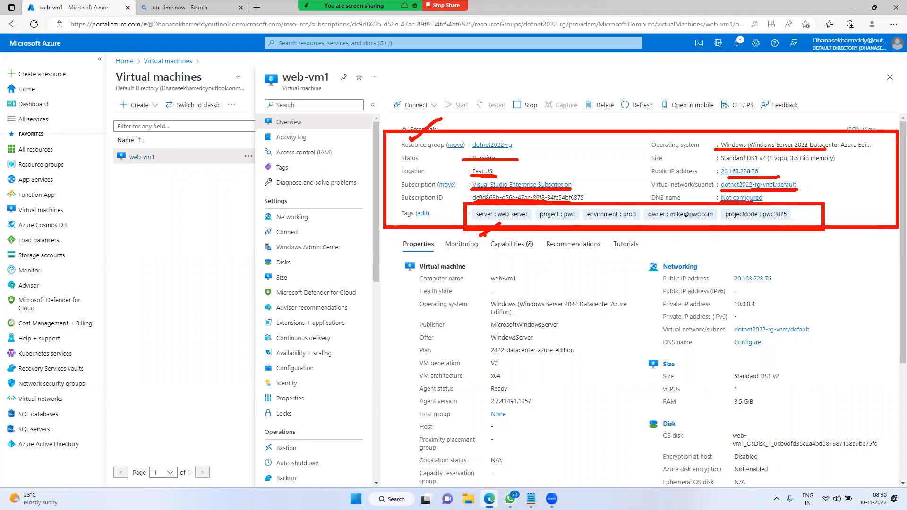
pyautogui.moveTo(560, 219); pyautogui.dragTo(562, 236)
pyautogui.moveTo(611, 221); pyautogui.dragTo(613, 241)
pyautogui.moveTo(675, 231); pyautogui.dragTo(676, 244)
pyautogui.moveTo(755, 223); pyautogui.dragTo(761, 249)
pyautogui.moveTo(486, 235)
pyautogui.mouseDown()
pyautogui.moveTo(470, 248)
pyautogui.moveTo(493, 242)
pyautogui.mouseUp()
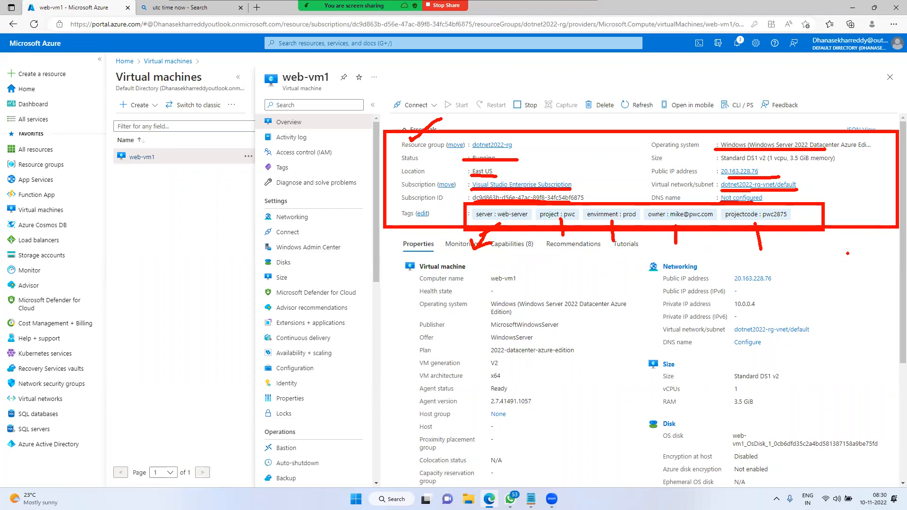
pyautogui.press('Escape')
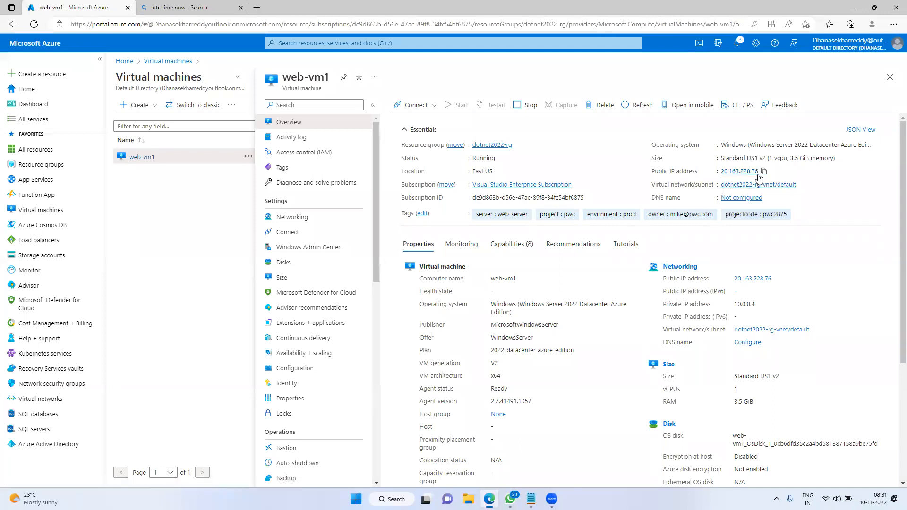
# Copy the public IP 20.163.228.76, abandon a Run 'mstsc' attempt, and search Start for 'remote'
pyautogui.click(763, 172)
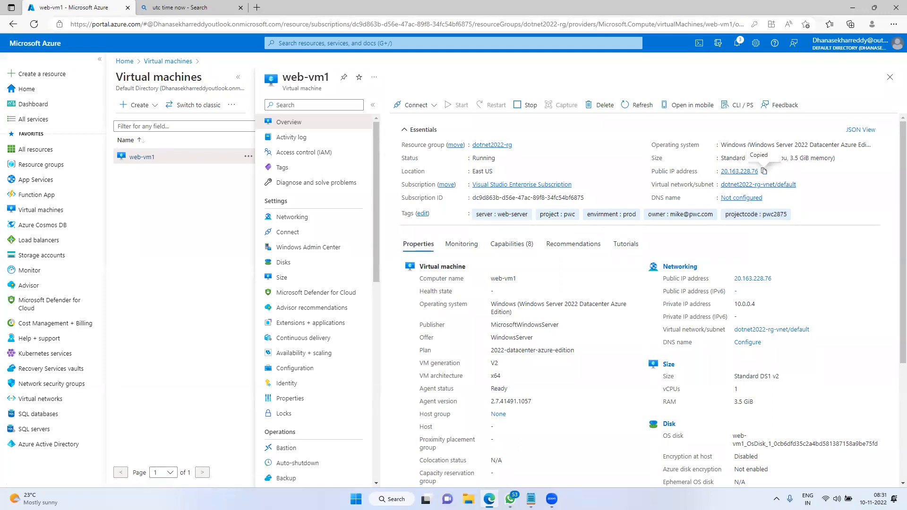
pyautogui.rightClick(355, 498)
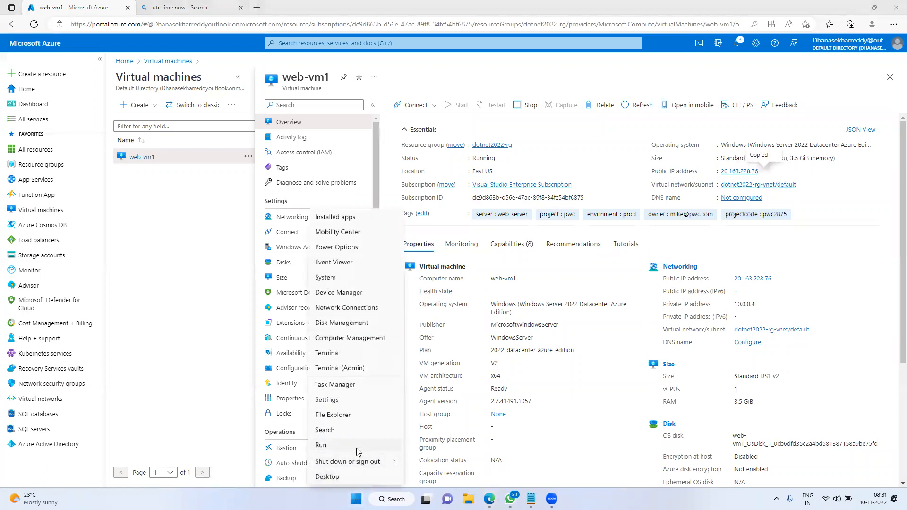
pyautogui.click(357, 453)
pyautogui.write('m')
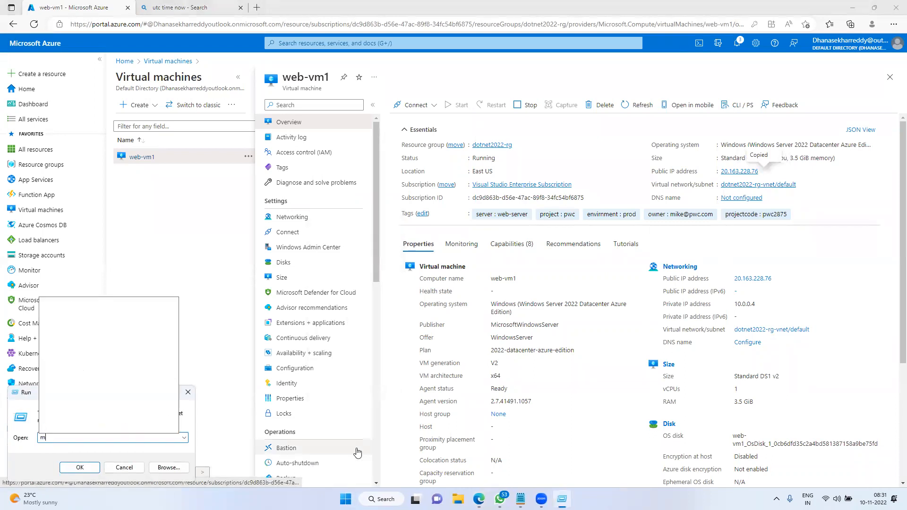
pyautogui.write('stsc')
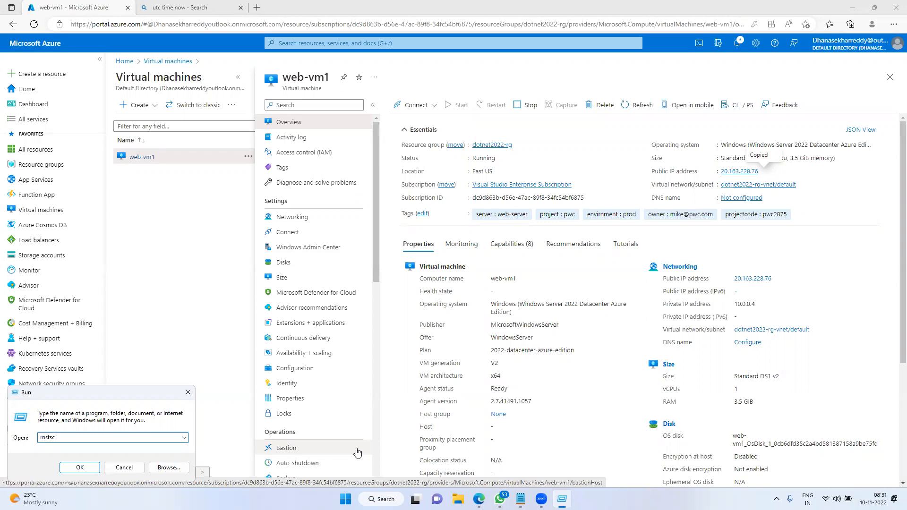
pyautogui.press('BackSpace')
pyautogui.press('BackSpace')
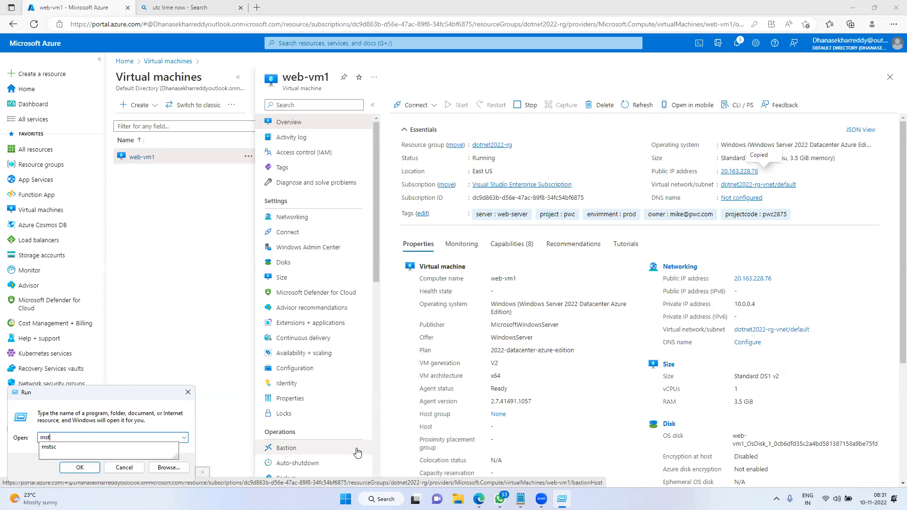
pyautogui.press('Escape')
pyautogui.press('super')
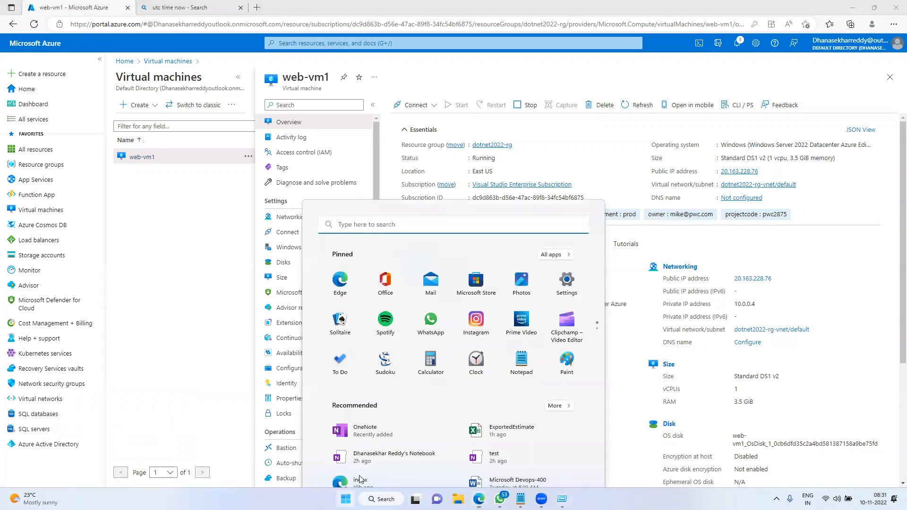
pyautogui.write('remote')
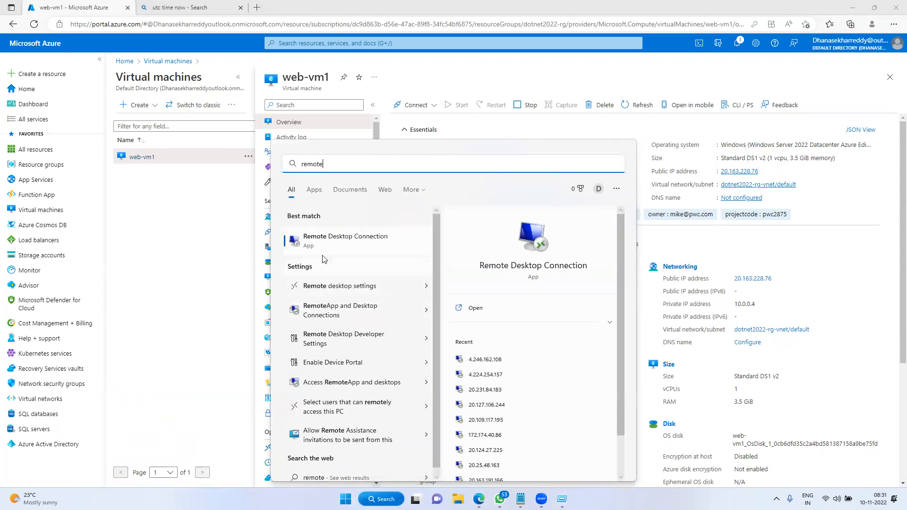
# Launch Remote Desktop Connection, paste 20.163.228.76 as the computer, and connect
pyautogui.click(352, 243)
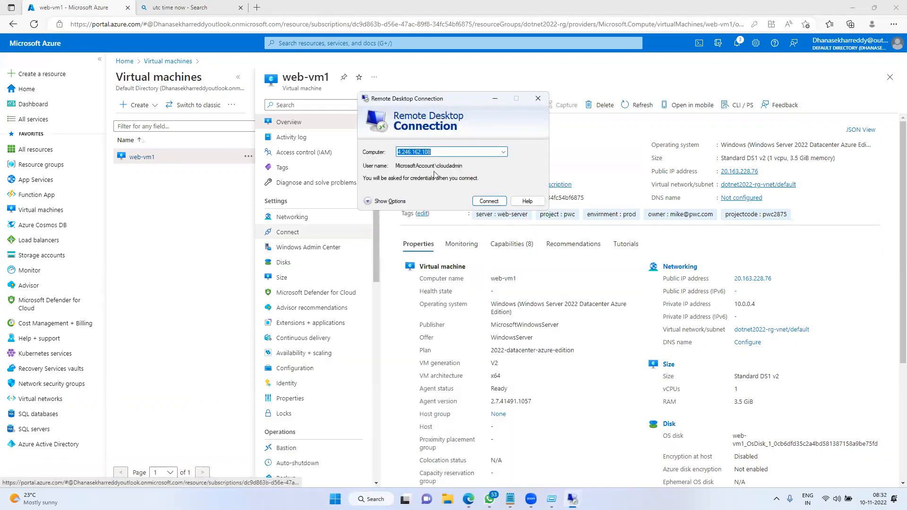
pyautogui.moveTo(394, 97); pyautogui.dragTo(315, 55)
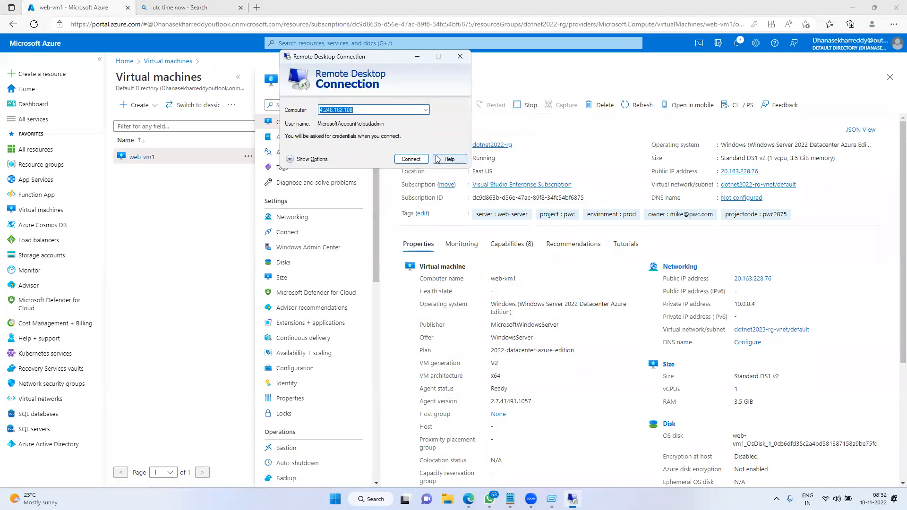
pyautogui.hotkey('ctrl', 'v')
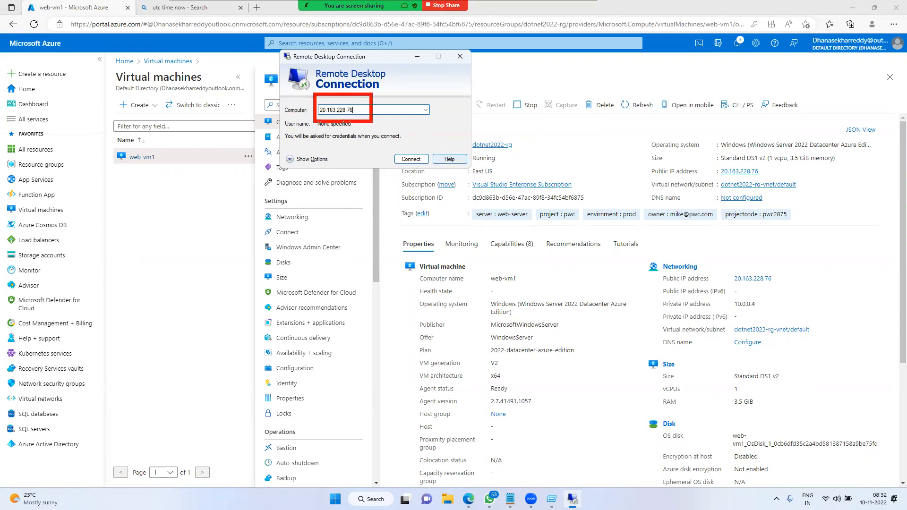
pyautogui.moveTo(374, 114)
pyautogui.mouseDown()
pyautogui.moveTo(747, 157)
pyautogui.moveTo(750, 192)
pyautogui.moveTo(718, 173)
pyautogui.mouseUp()
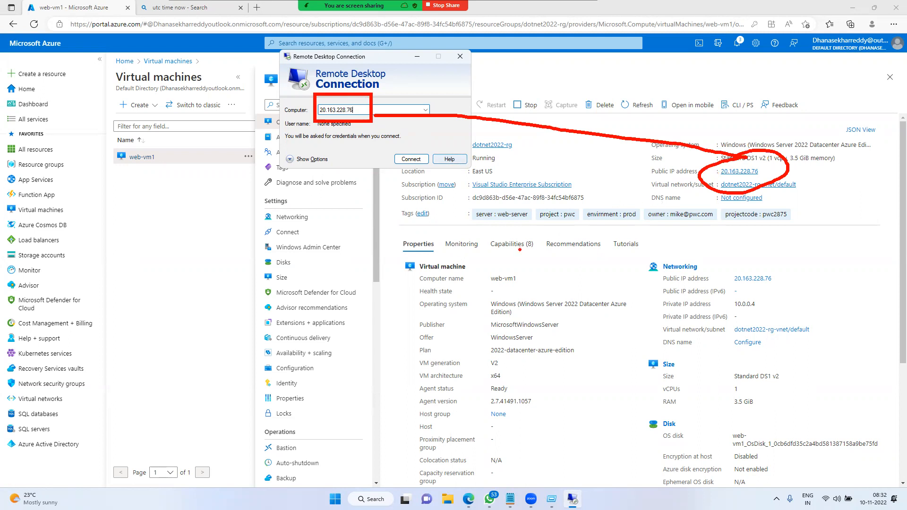
pyautogui.click(414, 159)
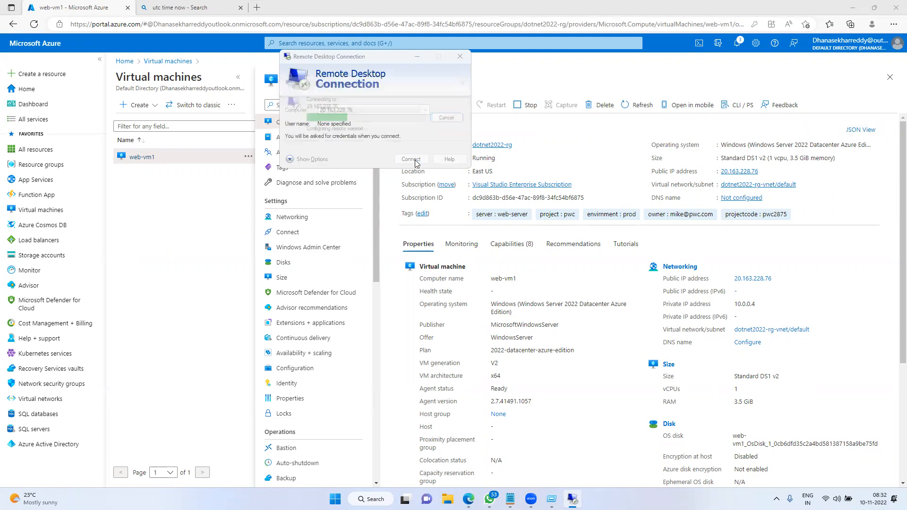
# Sign in with a different account using the VM admin username and password, accepting the certificate warning
pyautogui.click(315, 162)
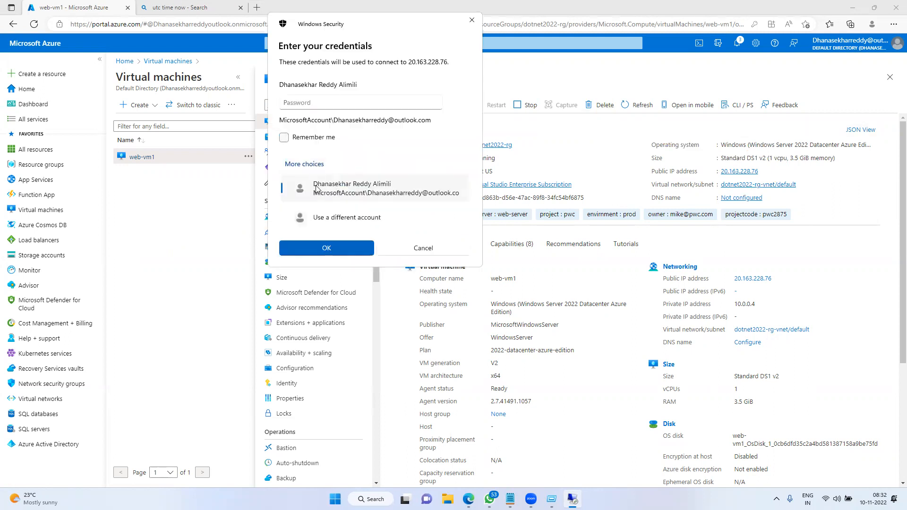
pyautogui.click(328, 212)
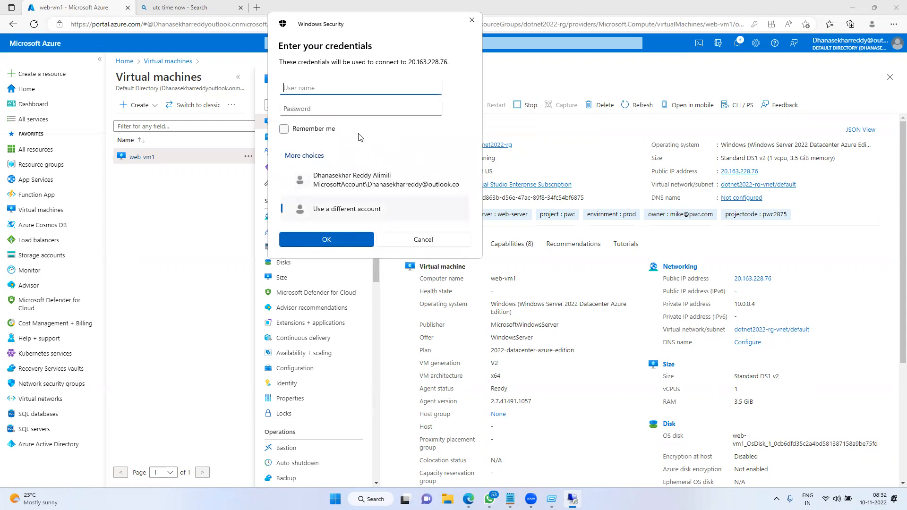
pyautogui.write('cloudadmin')
pyautogui.press('Tab')
pyautogui.write('************')
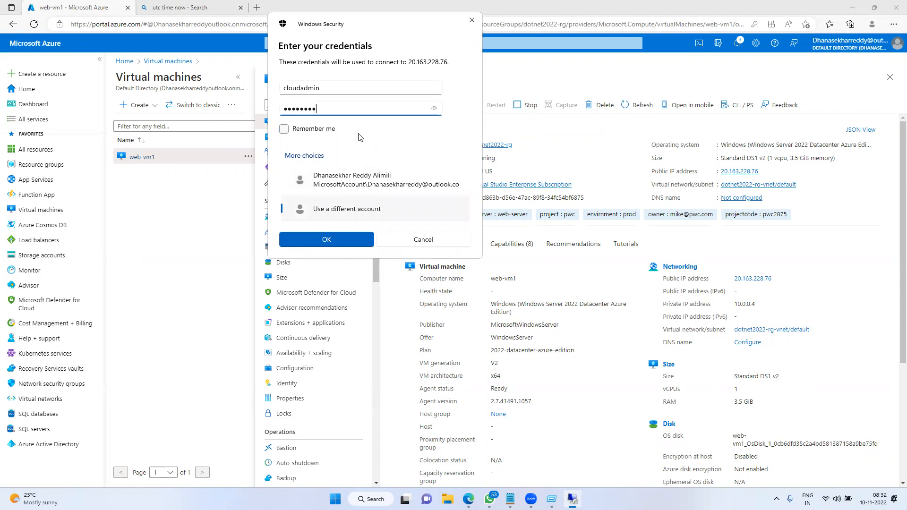
pyautogui.write('****')
pyautogui.press('Return')
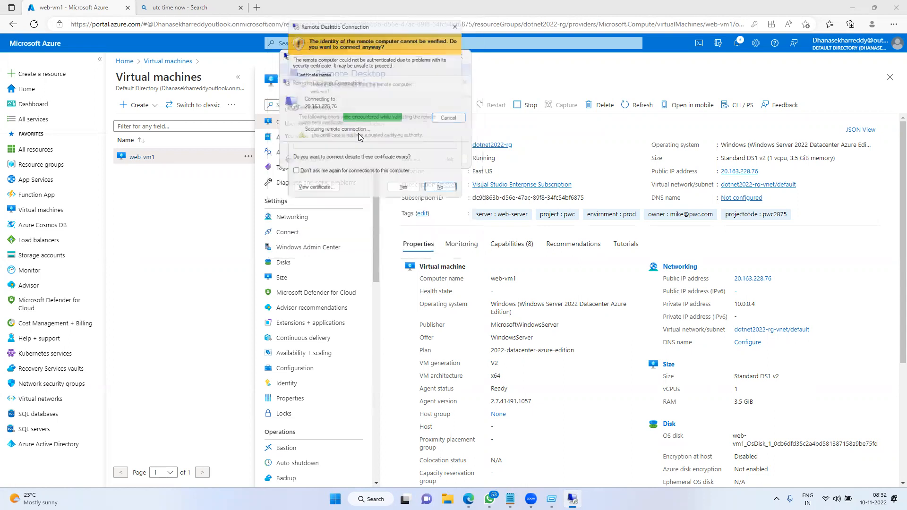
pyautogui.press('Return')
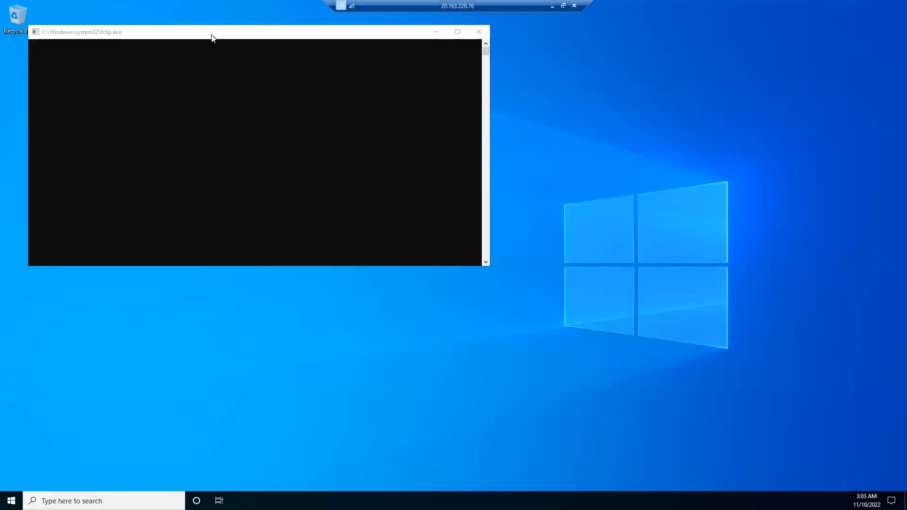
# On the VM's desktop, decline network discovery and close the Server Manager popup and window
pyautogui.click(436, 105)
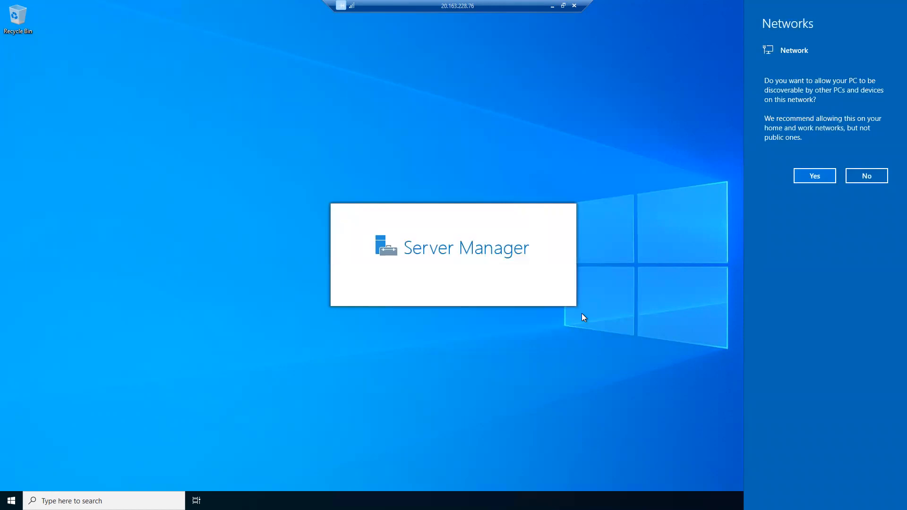
pyautogui.click(865, 177)
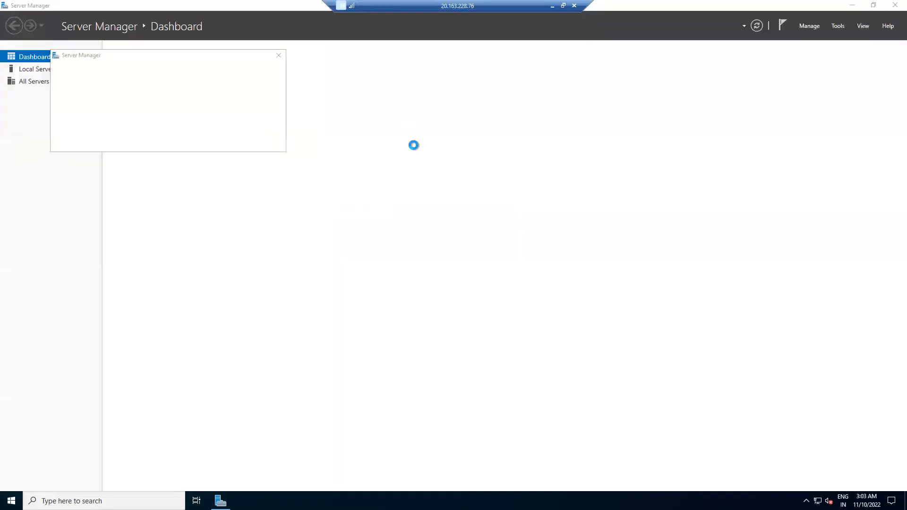
pyautogui.click(279, 55)
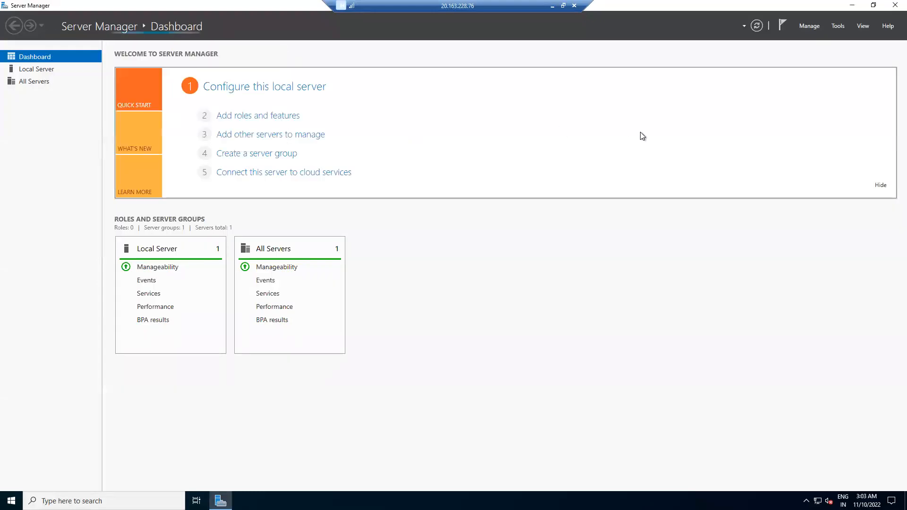
pyautogui.click(895, 5)
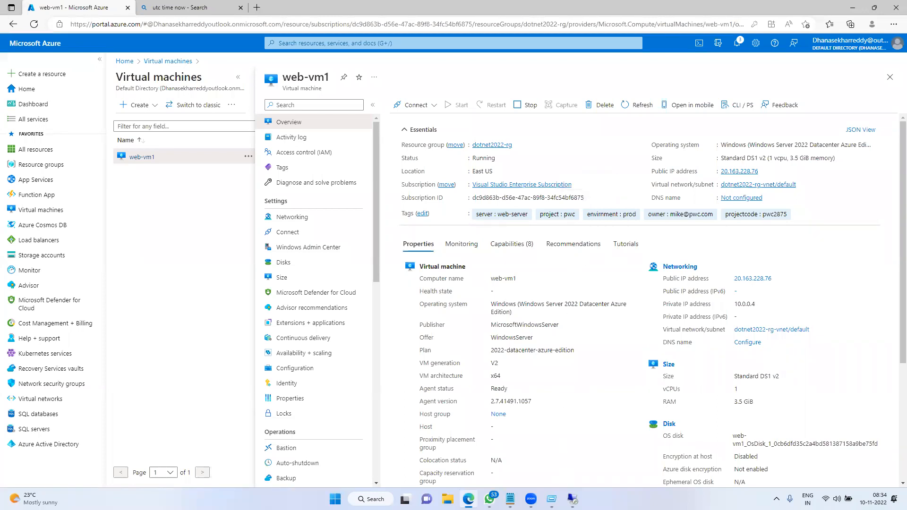
# Minimize the web-vm1 remote session and open a new empty Edge tab beside the portal
pyautogui.click(572, 498)
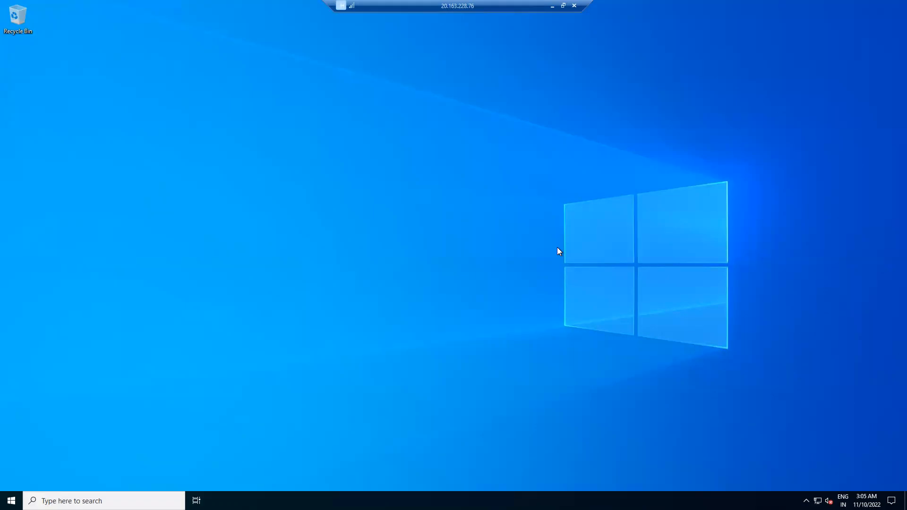
pyautogui.click(552, 6)
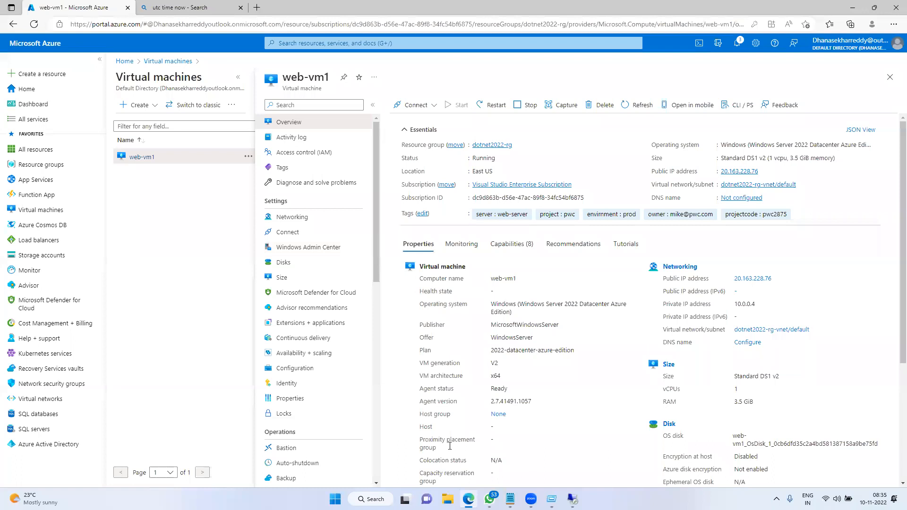
pyautogui.click(259, 8)
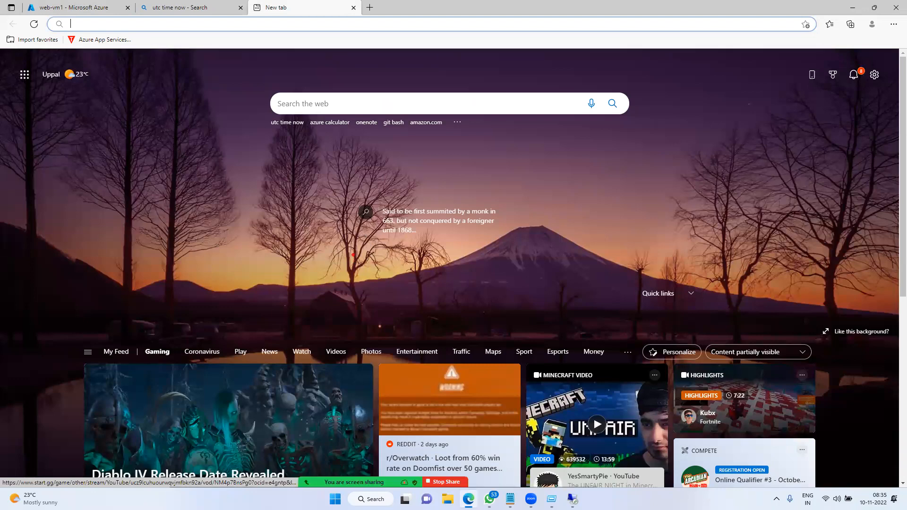
pyautogui.press('w')
pyautogui.moveTo(249, 133)
pyautogui.mouseDown()
pyautogui.moveTo(271, 186)
pyautogui.moveTo(306, 181)
pyautogui.moveTo(315, 137)
pyautogui.mouseUp()
pyautogui.moveTo(318, 105)
pyautogui.mouseDown()
pyautogui.moveTo(364, 85)
pyautogui.moveTo(420, 152)
pyautogui.mouseUp()
pyautogui.moveTo(395, 74)
pyautogui.mouseDown()
pyautogui.moveTo(411, 61)
pyautogui.moveTo(422, 150)
pyautogui.mouseUp()
pyautogui.moveTo(453, 42)
pyautogui.mouseDown()
pyautogui.moveTo(373, 38)
pyautogui.moveTo(504, 151)
pyautogui.moveTo(441, 41)
pyautogui.mouseUp()
pyautogui.moveTo(503, 95)
pyautogui.mouseDown()
pyautogui.moveTo(656, 96)
pyautogui.moveTo(651, 127)
pyautogui.mouseUp()
pyautogui.moveTo(676, 74)
pyautogui.mouseDown()
pyautogui.moveTo(749, 76)
pyautogui.moveTo(764, 86)
pyautogui.mouseUp()
pyautogui.moveTo(766, 79)
pyautogui.mouseDown()
pyautogui.moveTo(773, 55)
pyautogui.moveTo(767, 76)
pyautogui.mouseUp()
pyautogui.moveTo(721, 125)
pyautogui.mouseDown()
pyautogui.moveTo(730, 142)
pyautogui.moveTo(758, 122)
pyautogui.moveTo(790, 134)
pyautogui.mouseUp()
pyautogui.moveTo(796, 107); pyautogui.dragTo(802, 130)
pyautogui.moveTo(765, 51)
pyautogui.mouseDown()
pyautogui.moveTo(713, 168)
pyautogui.moveTo(769, 68)
pyautogui.mouseUp()
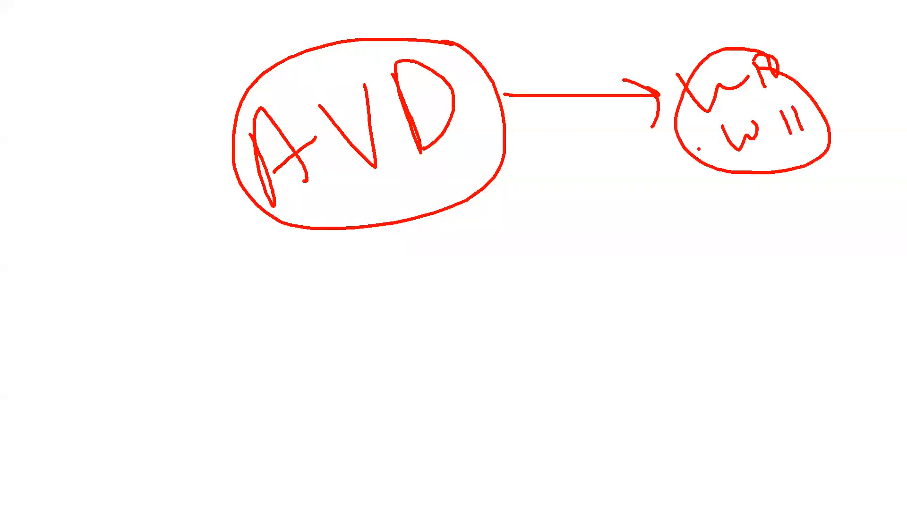
pyautogui.moveTo(450, 182)
pyautogui.mouseDown()
pyautogui.moveTo(645, 227)
pyautogui.moveTo(650, 243)
pyautogui.mouseUp()
pyautogui.moveTo(656, 226); pyautogui.dragTo(751, 221)
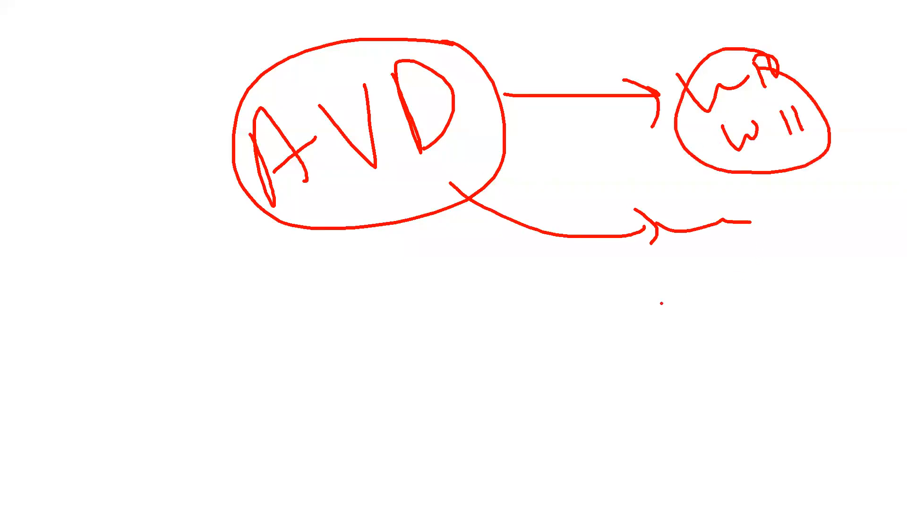
pyautogui.press('Escape')
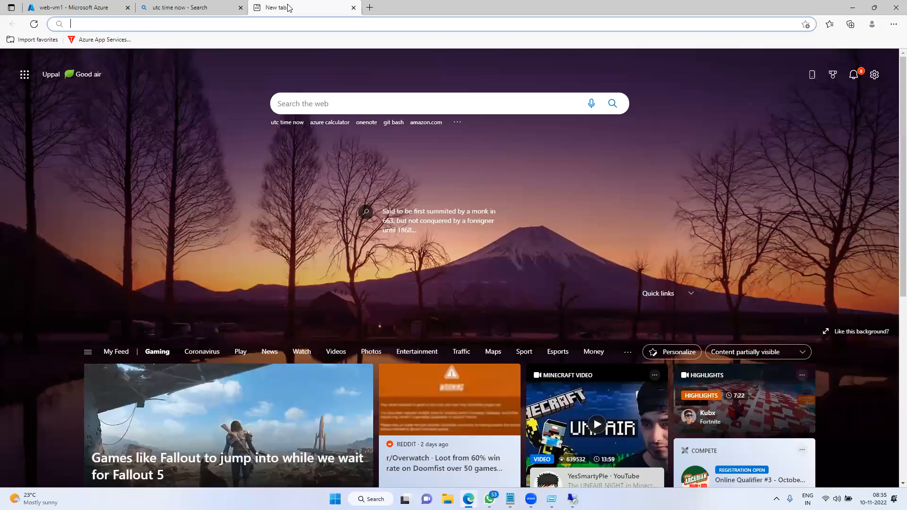
# Close the spare tab, copy the public IP 20.163.228.76 from Essentials, and open the Start menu
pyautogui.hotkey('ctrl', 'w')
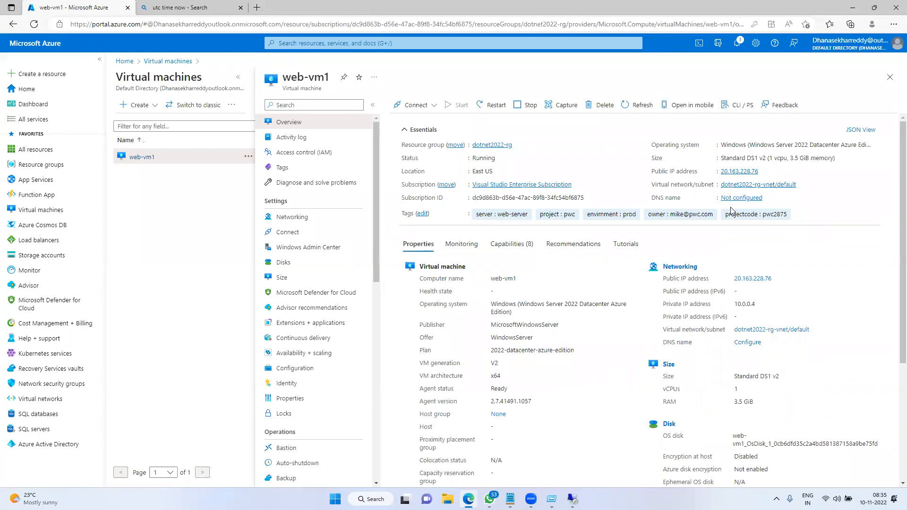
pyautogui.click(764, 171)
pyautogui.press('super')
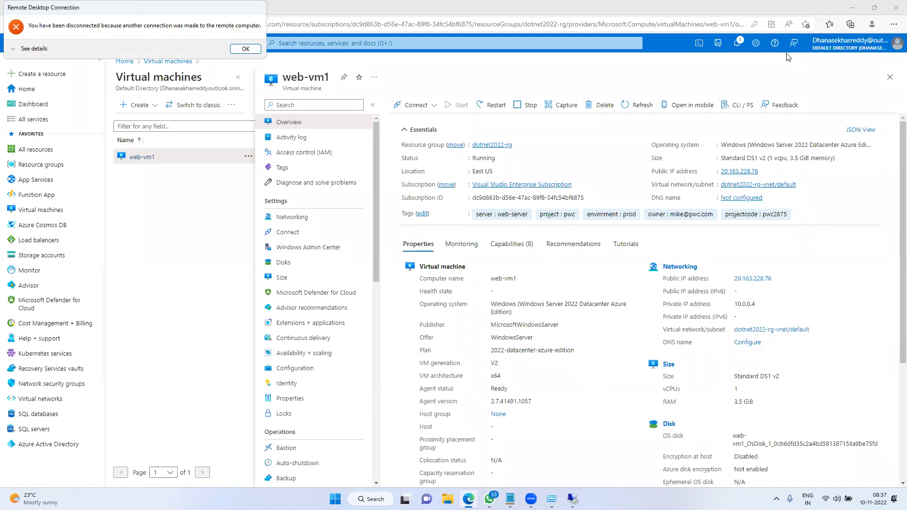
# Acknowledge the RDP disconnection notice and close the Remote Desktop Connection window
pyautogui.click(245, 49)
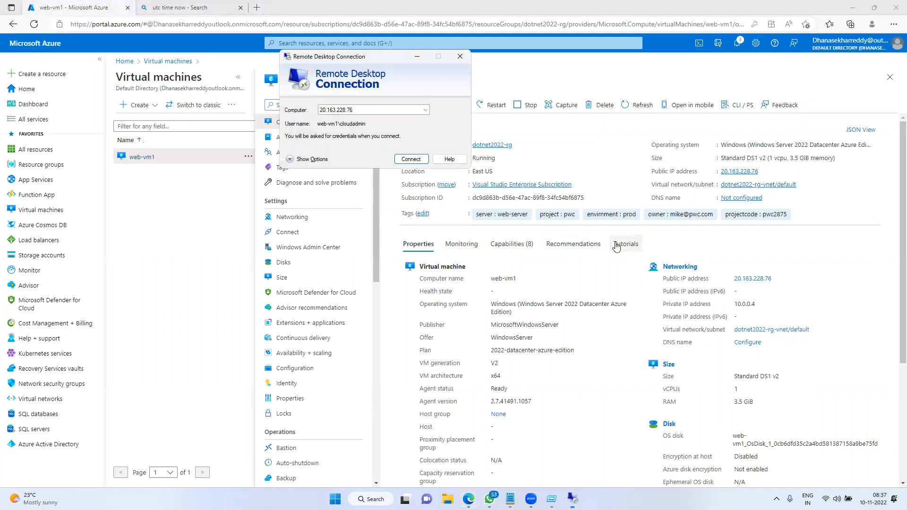
pyautogui.click(460, 57)
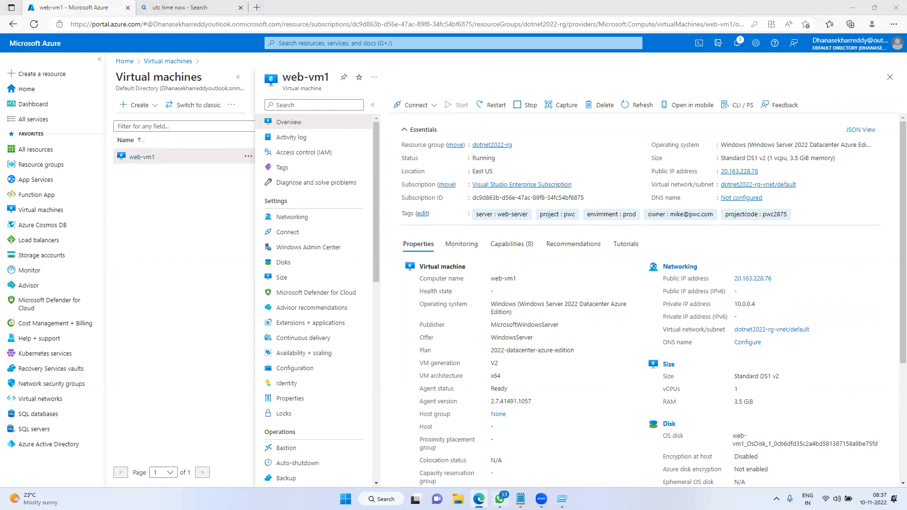
# Minimize the WhatsApp window and draw a red rectangle around the web-vm1 overview pane
pyautogui.moveTo(498, 496)
pyautogui.click(496, 467)
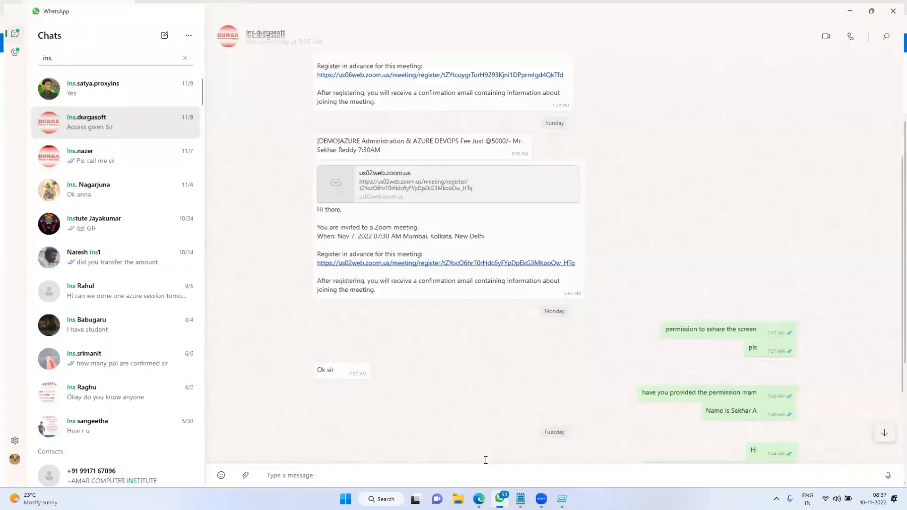
pyautogui.click(854, 11)
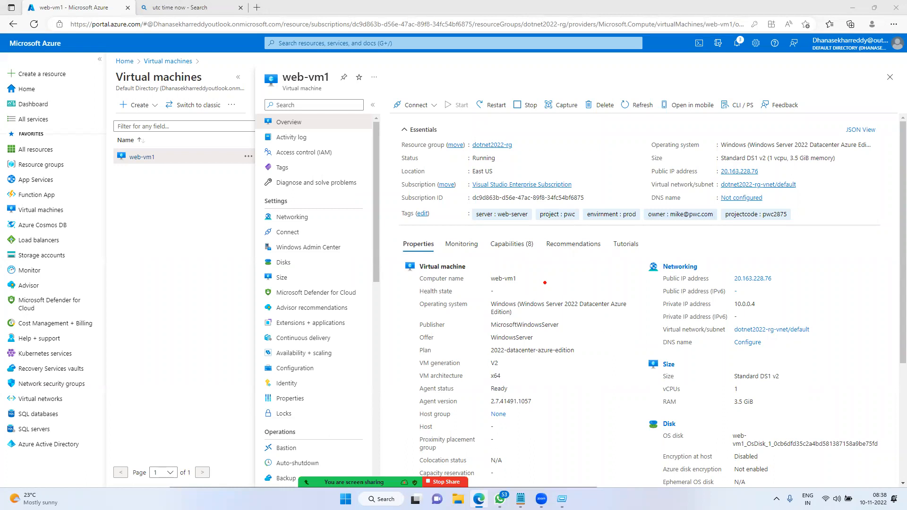
pyautogui.moveTo(251, 62)
pyautogui.mouseDown()
pyautogui.moveTo(502, 320)
pyautogui.moveTo(821, 437)
pyautogui.moveTo(904, 480)
pyautogui.moveTo(905, 462)
pyautogui.mouseUp()
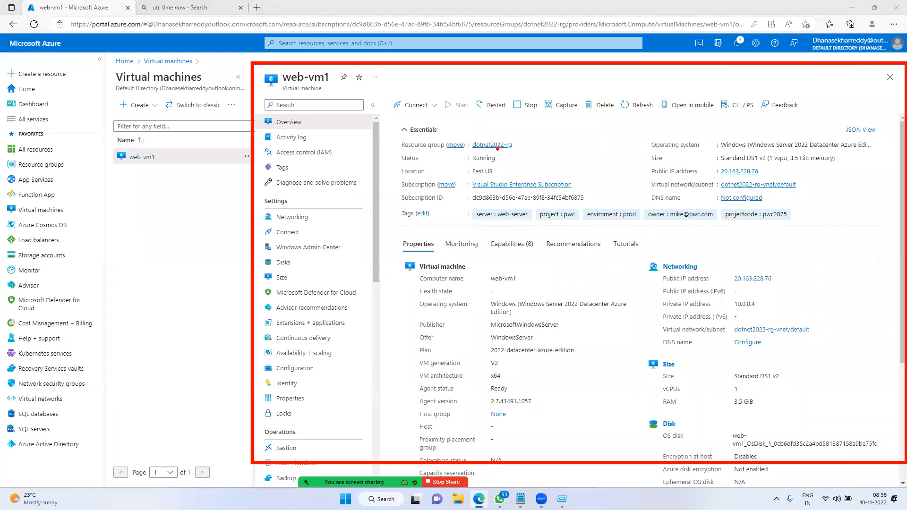
# Handwrite 'IIS' in red over the Essentials section of web-vm1
pyautogui.moveTo(443, 169)
pyautogui.mouseDown()
pyautogui.moveTo(462, 210)
pyautogui.moveTo(459, 164)
pyautogui.mouseUp()
pyautogui.moveTo(446, 218); pyautogui.dragTo(483, 181)
pyautogui.moveTo(482, 144)
pyautogui.mouseDown()
pyautogui.moveTo(501, 174)
pyautogui.moveTo(500, 133)
pyautogui.mouseUp()
pyautogui.moveTo(493, 183); pyautogui.dragTo(514, 157)
pyautogui.moveTo(537, 121)
pyautogui.mouseDown()
pyautogui.moveTo(543, 142)
pyautogui.moveTo(531, 166)
pyautogui.mouseUp()
# Add an arrow from IIS to a handwritten 'ASP.NET', then clear all red annotations
pyautogui.moveTo(565, 137); pyautogui.dragTo(687, 123)
pyautogui.moveTo(667, 114)
pyautogui.mouseDown()
pyautogui.moveTo(685, 144)
pyautogui.moveTo(736, 134)
pyautogui.moveTo(746, 113)
pyautogui.mouseUp()
pyautogui.moveTo(755, 97)
pyautogui.mouseDown()
pyautogui.moveTo(746, 107)
pyautogui.moveTo(767, 128)
pyautogui.mouseUp()
pyautogui.moveTo(779, 106)
pyautogui.mouseDown()
pyautogui.moveTo(791, 137)
pyautogui.moveTo(785, 115)
pyautogui.moveTo(835, 81)
pyautogui.moveTo(881, 81)
pyautogui.mouseUp()
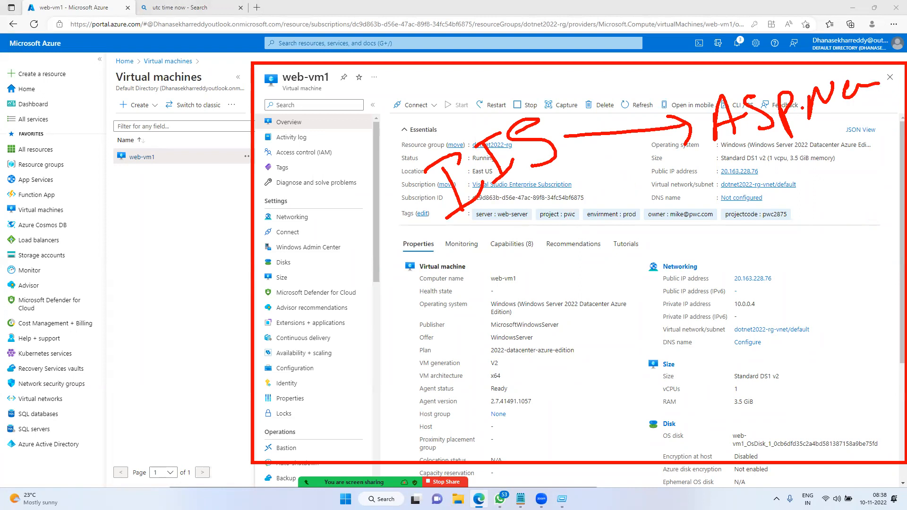
pyautogui.press('Escape')
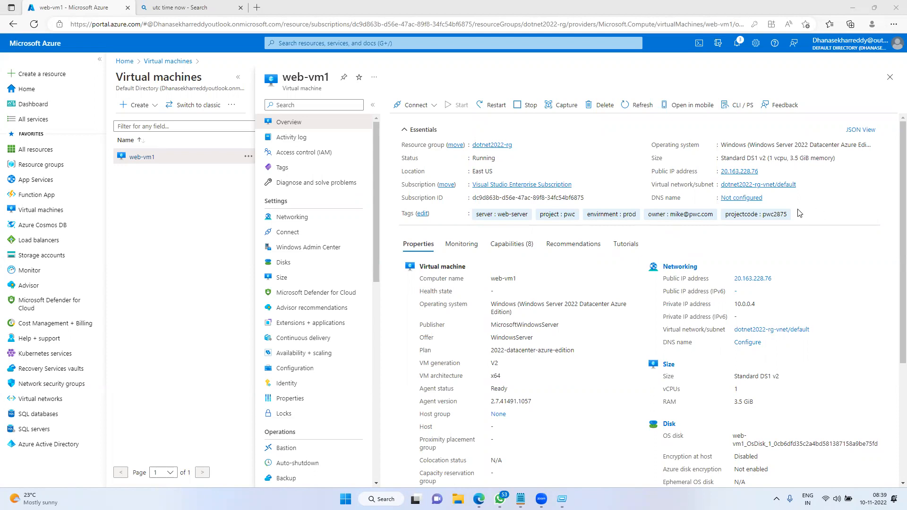
# Copy public IP 20.163.228.76, load it in a new tab, then close that tab
pyautogui.click(763, 171)
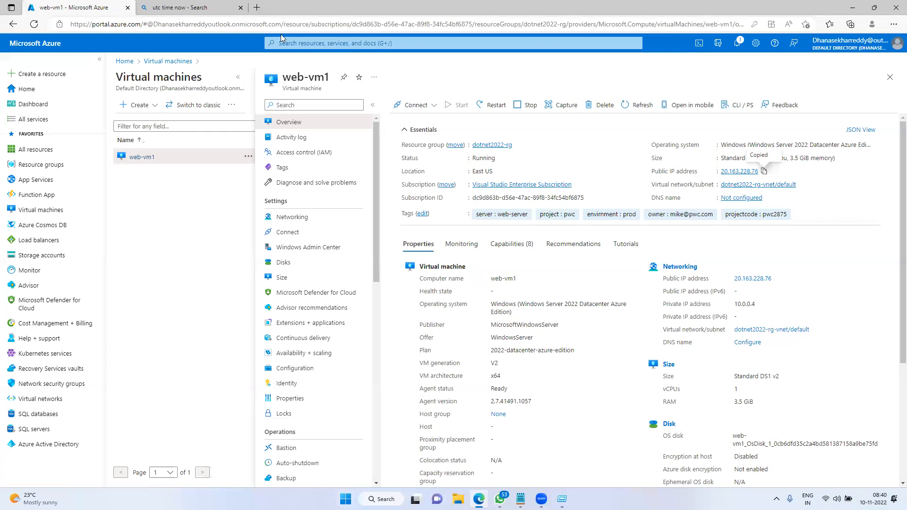
pyautogui.click(261, 7)
pyautogui.hotkey('ctrl', 'v')
pyautogui.press('Return')
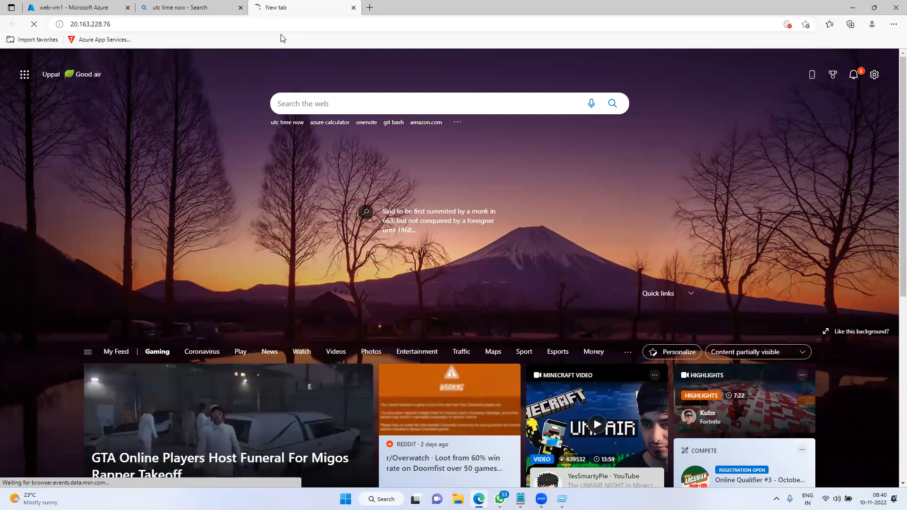
pyautogui.middleClick(268, 6)
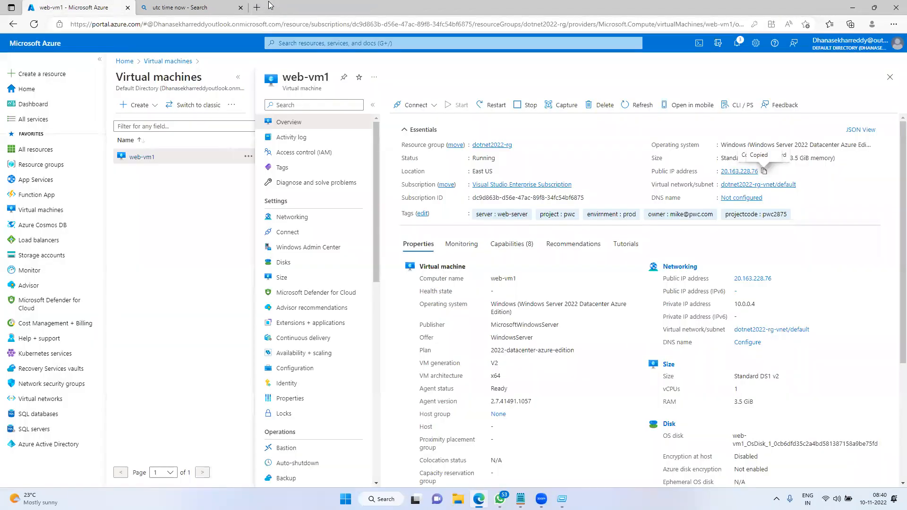